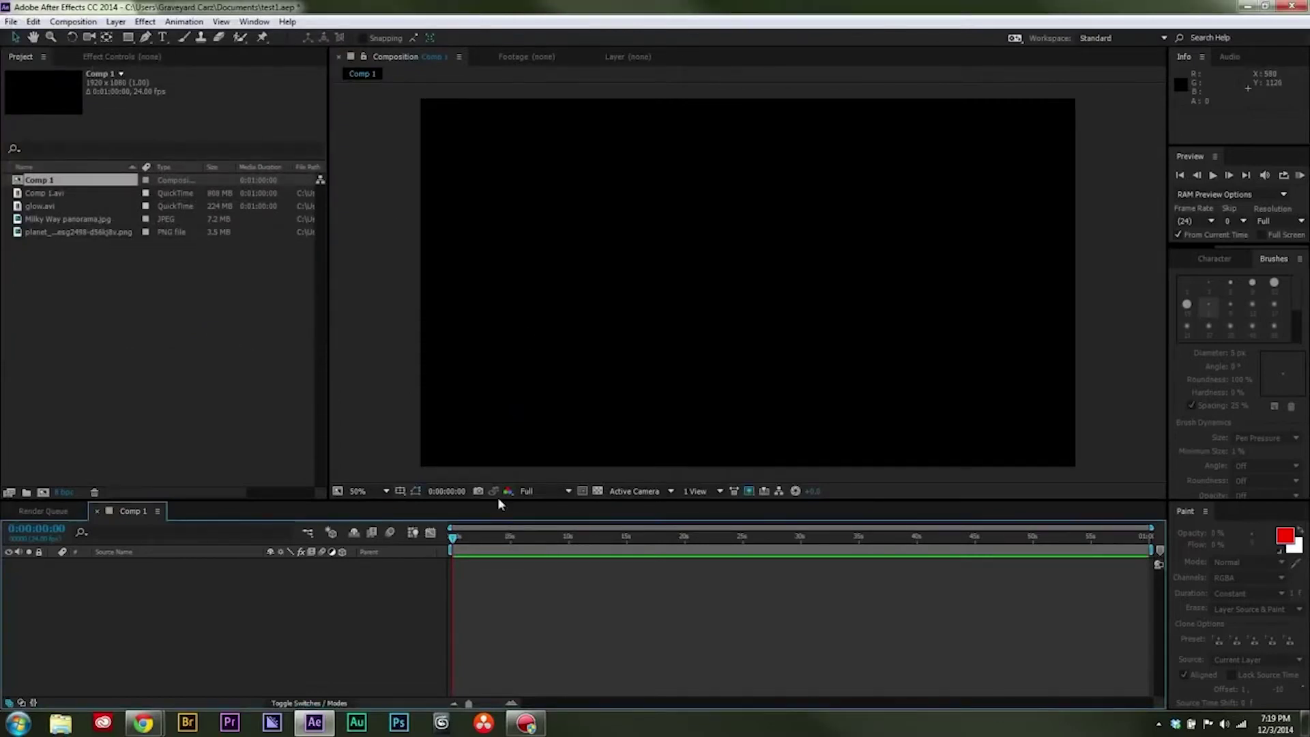
- Create a new solid layer in Comp 1 named "Spaceship - Element3D"
left_click_drag(497, 500, 495, 516)
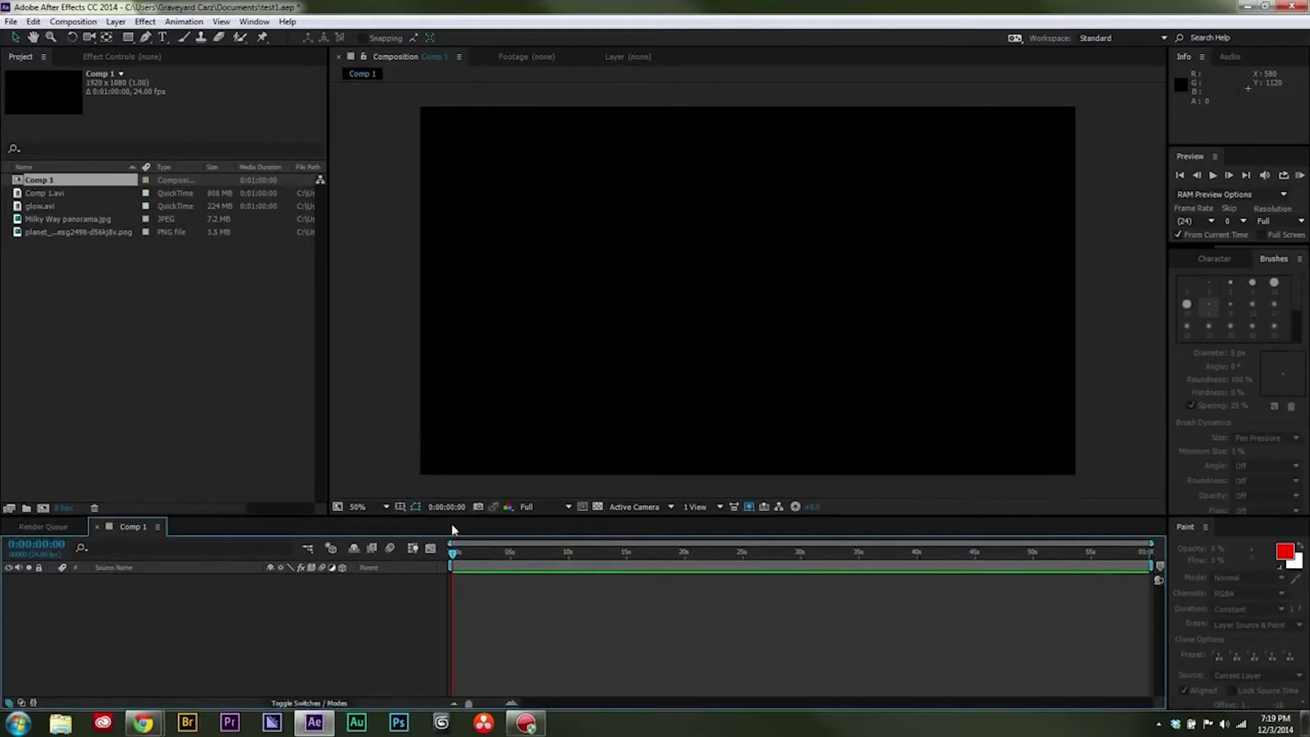
key("ctrl+y")
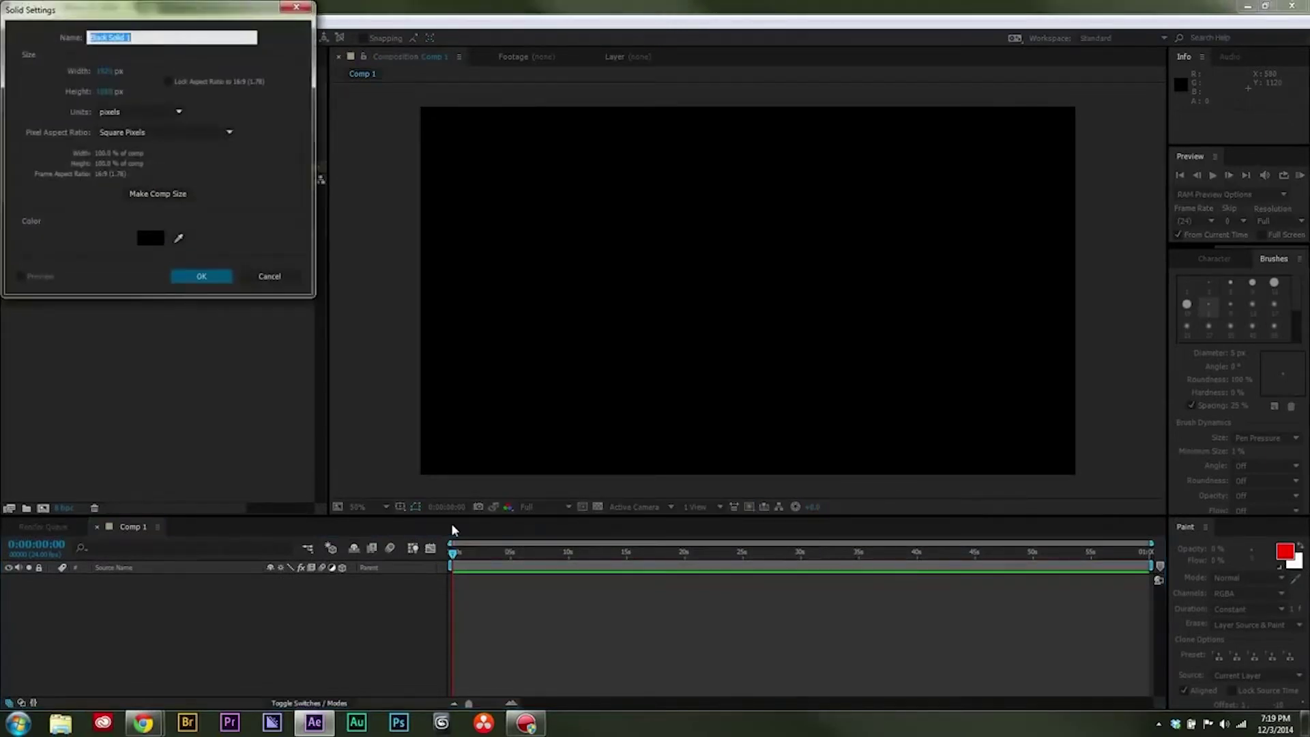
type("Elem")
type("Spaces")
type("hip")
type(" -")
left_click(209, 283)
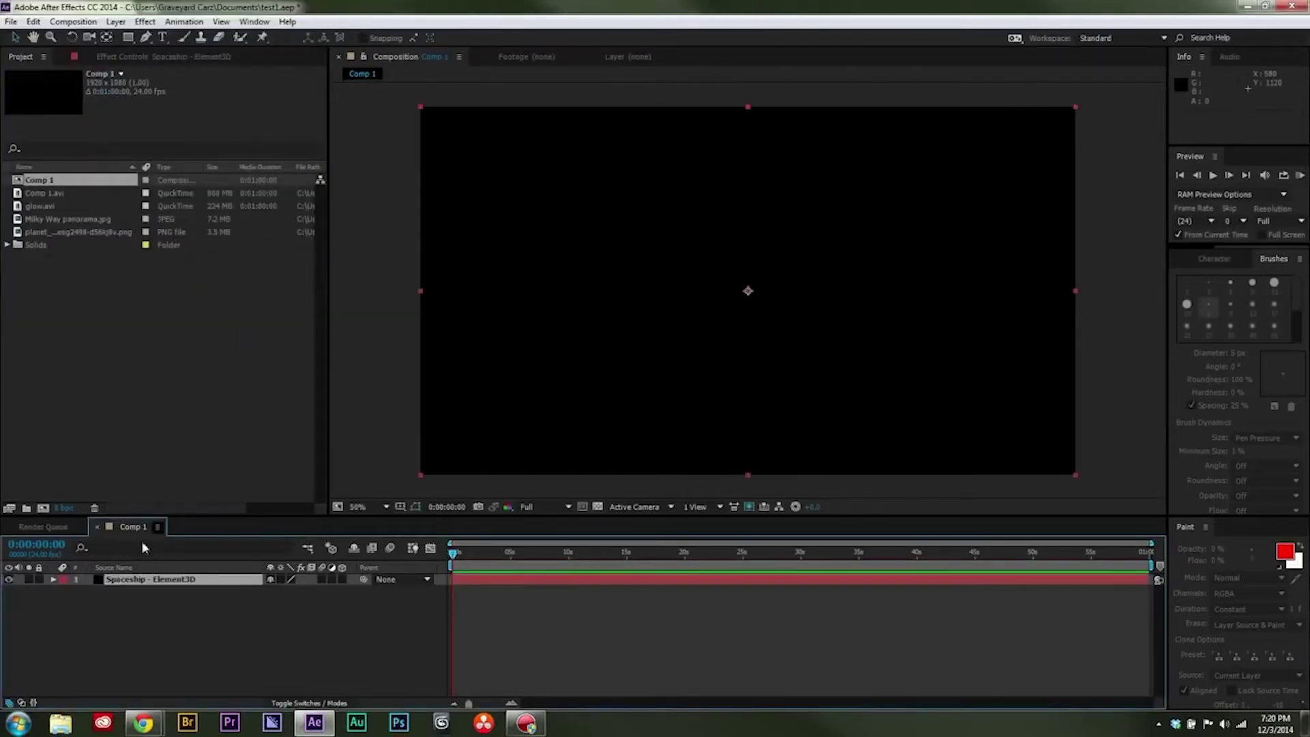
- Apply the Video Copilot Element effect to the Spaceship - Element3D layer
left_click(105, 582)
left_click(191, 628)
left_click(158, 580)
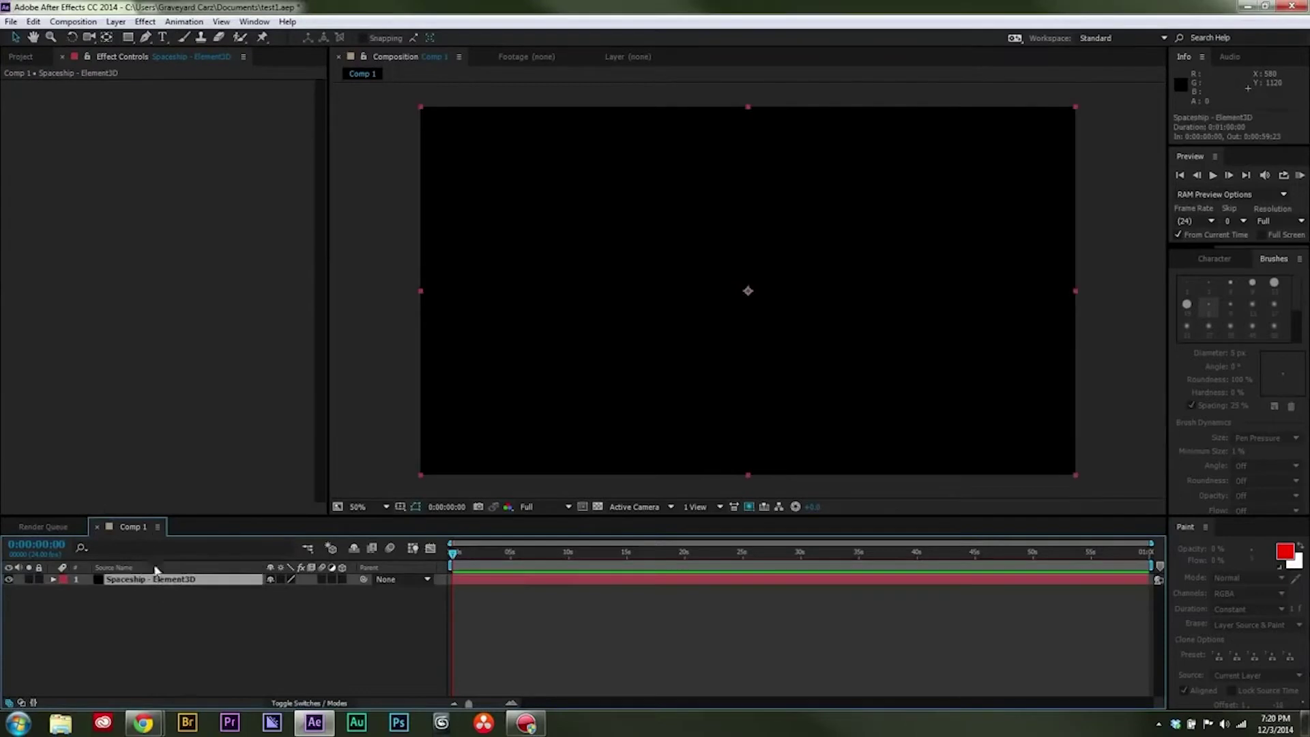
left_click(145, 22)
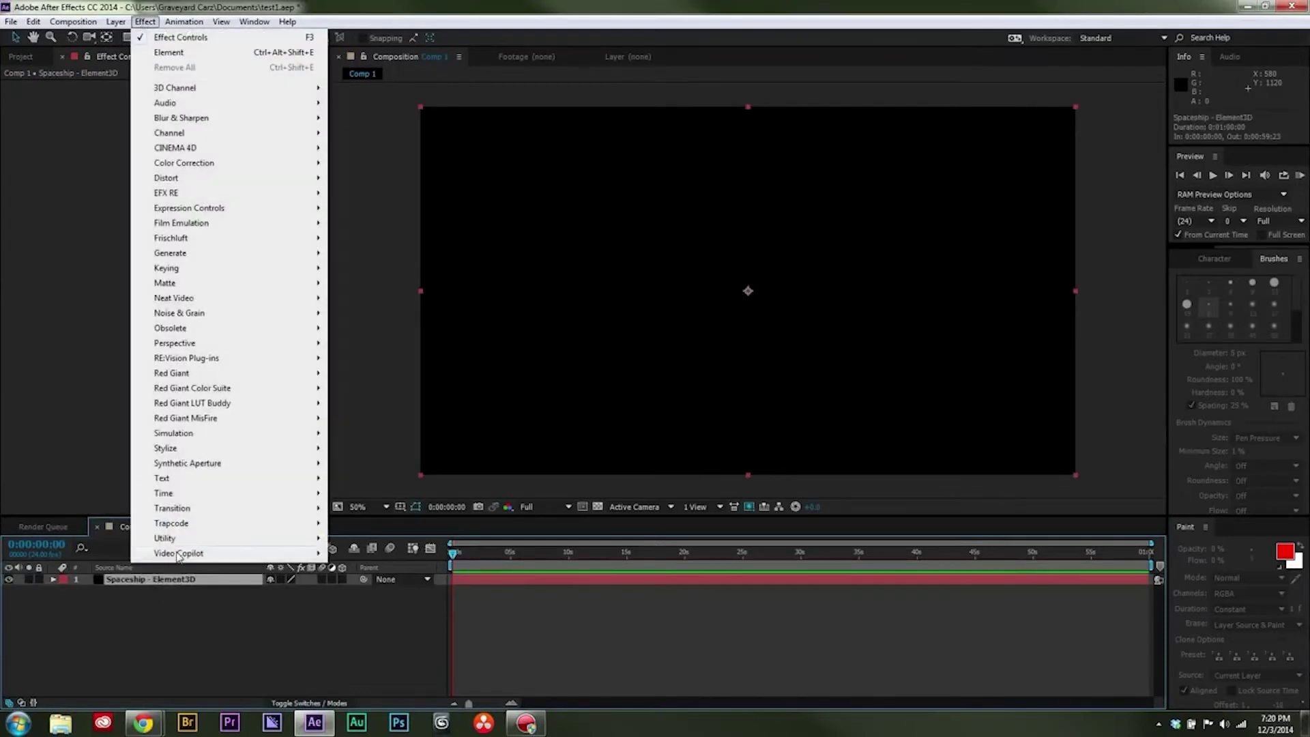
mouse_move(179, 554)
left_click(369, 551)
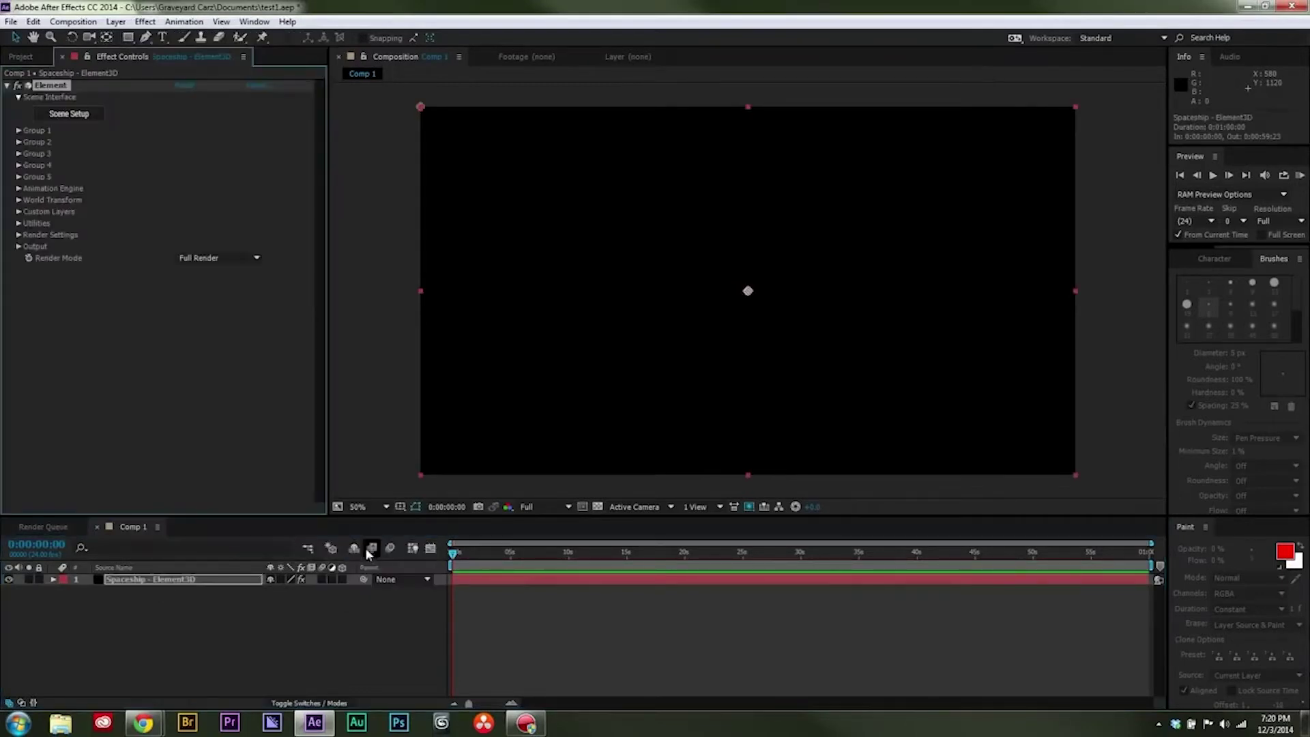
- Open the Element effect's Scene Setup and add the afd spaceship model from Favorites to the scene
left_click(62, 115)
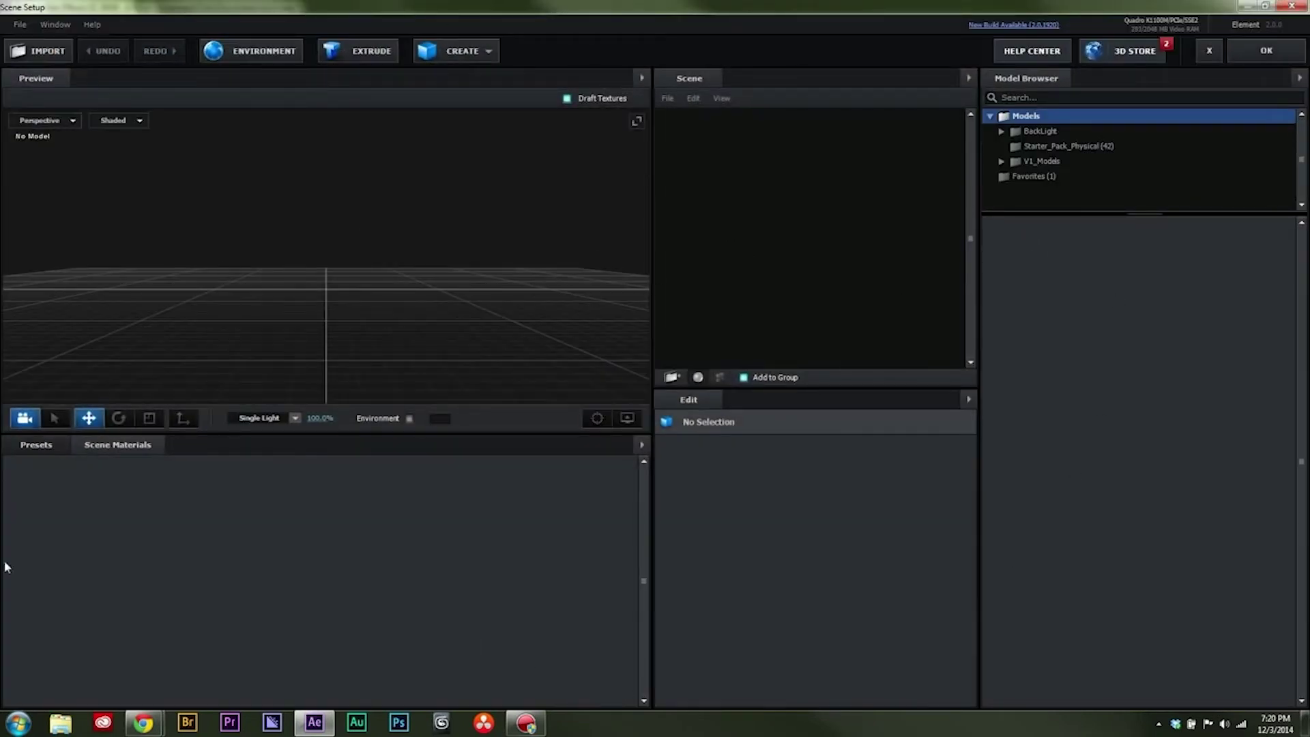
left_click_drag(414, 318, 373, 326)
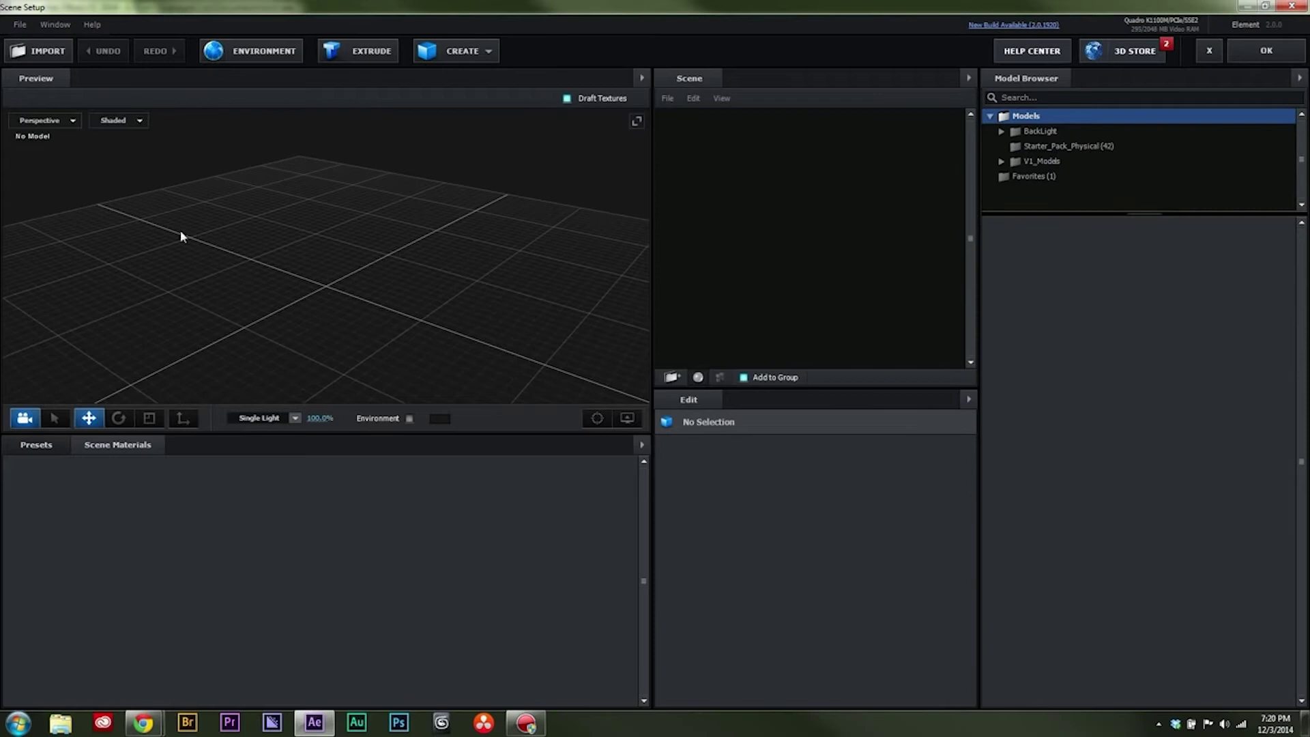
left_click(39, 53)
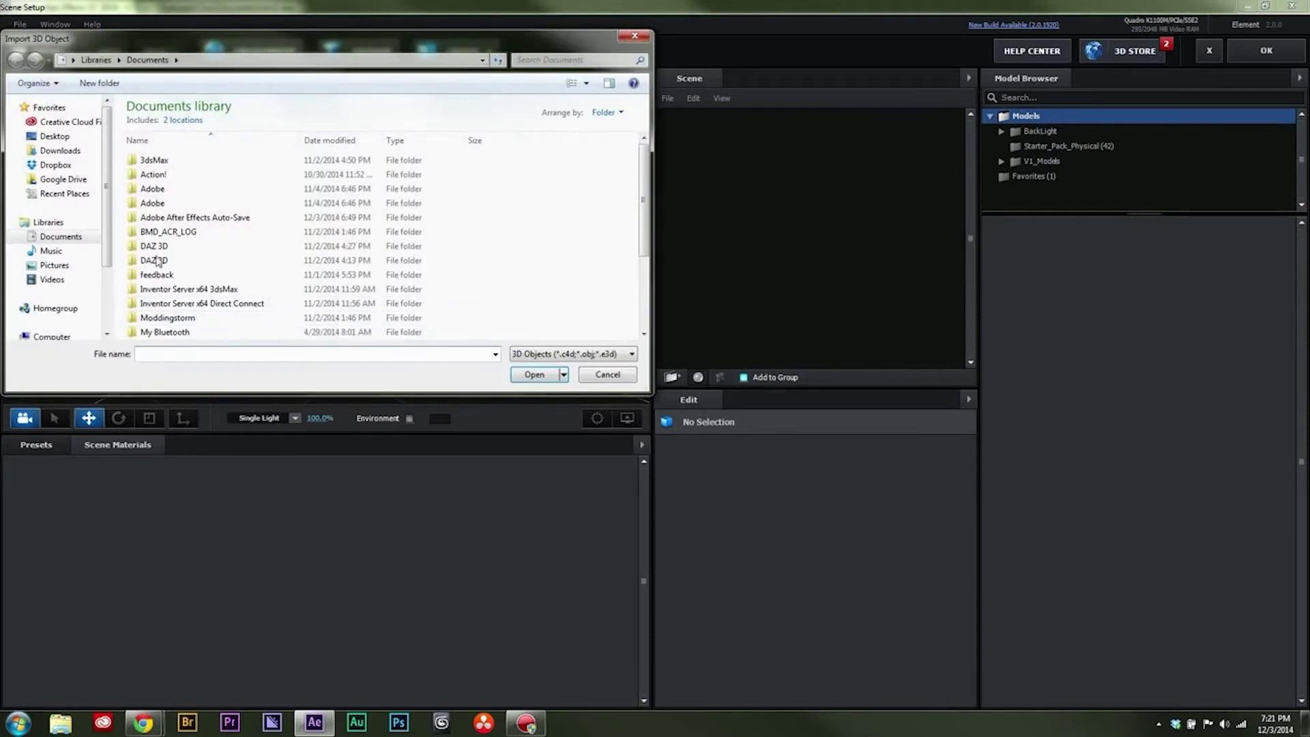
left_click(601, 372)
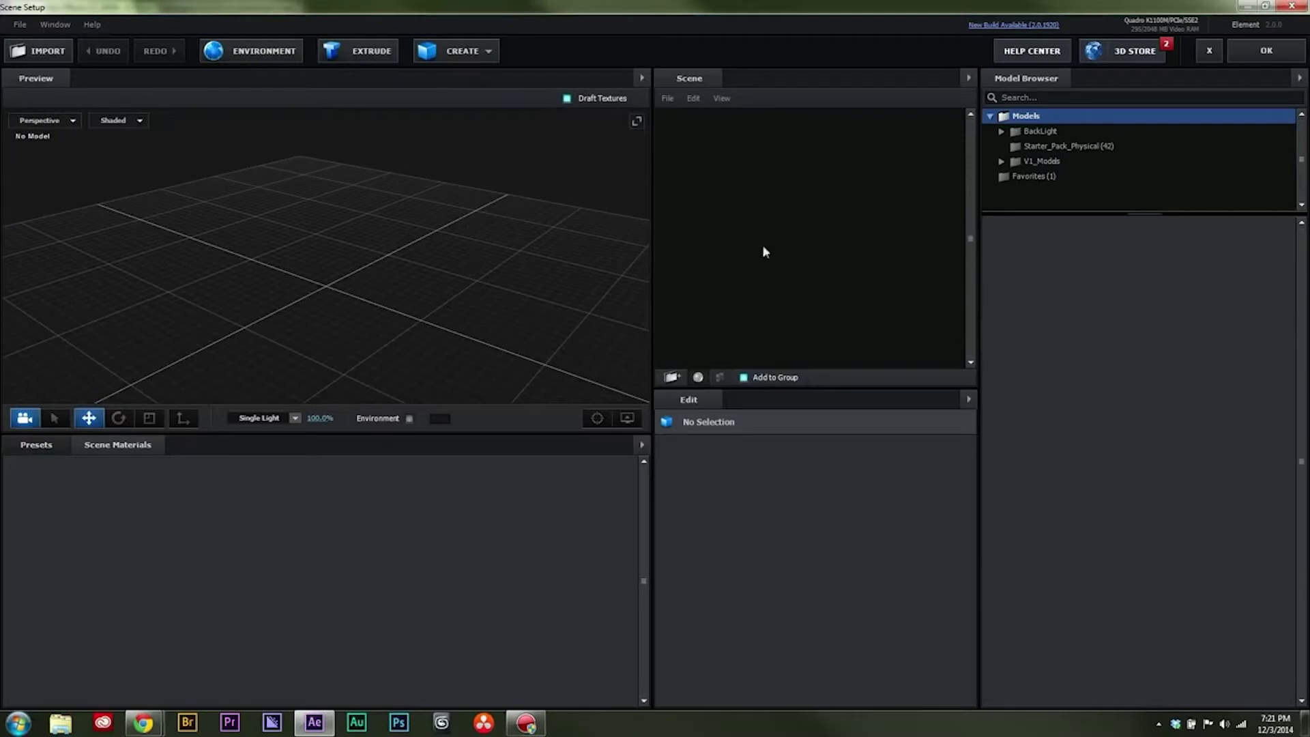
left_click(1042, 176)
left_click_drag(1022, 252, 708, 354)
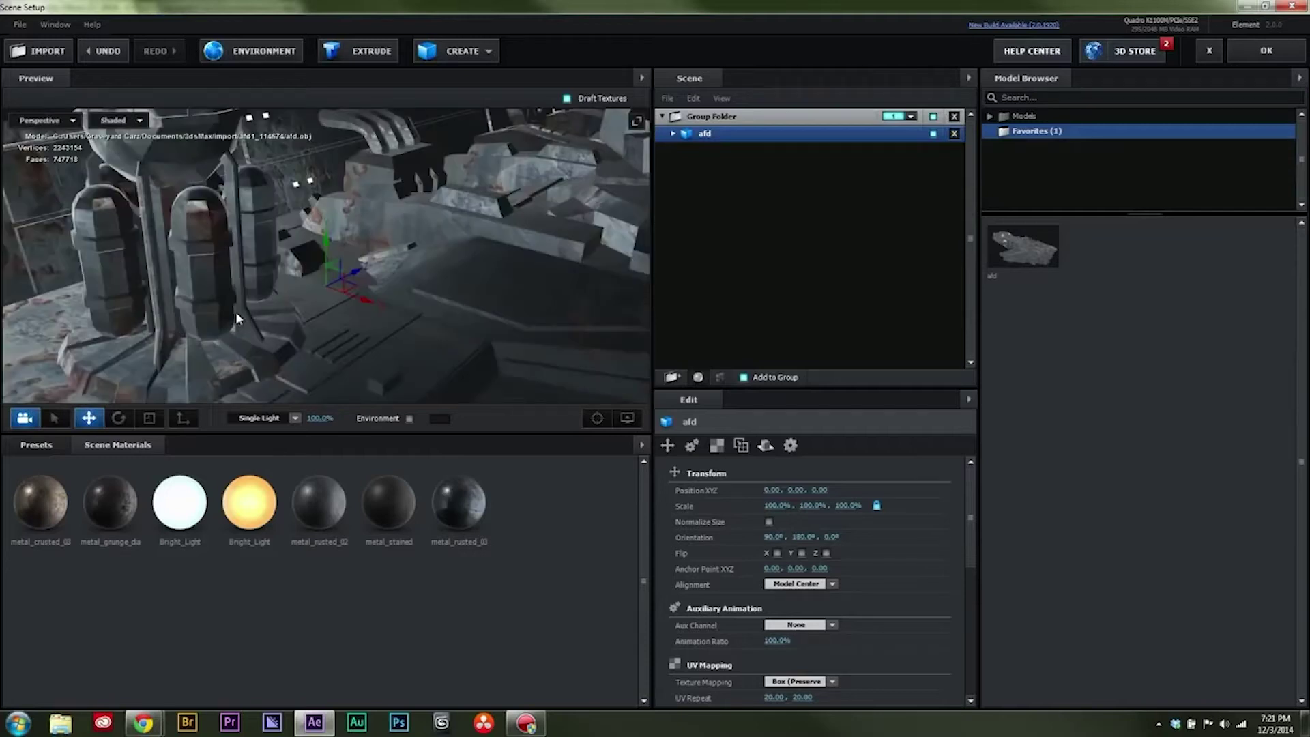
scroll(260, 293, "down", 5)
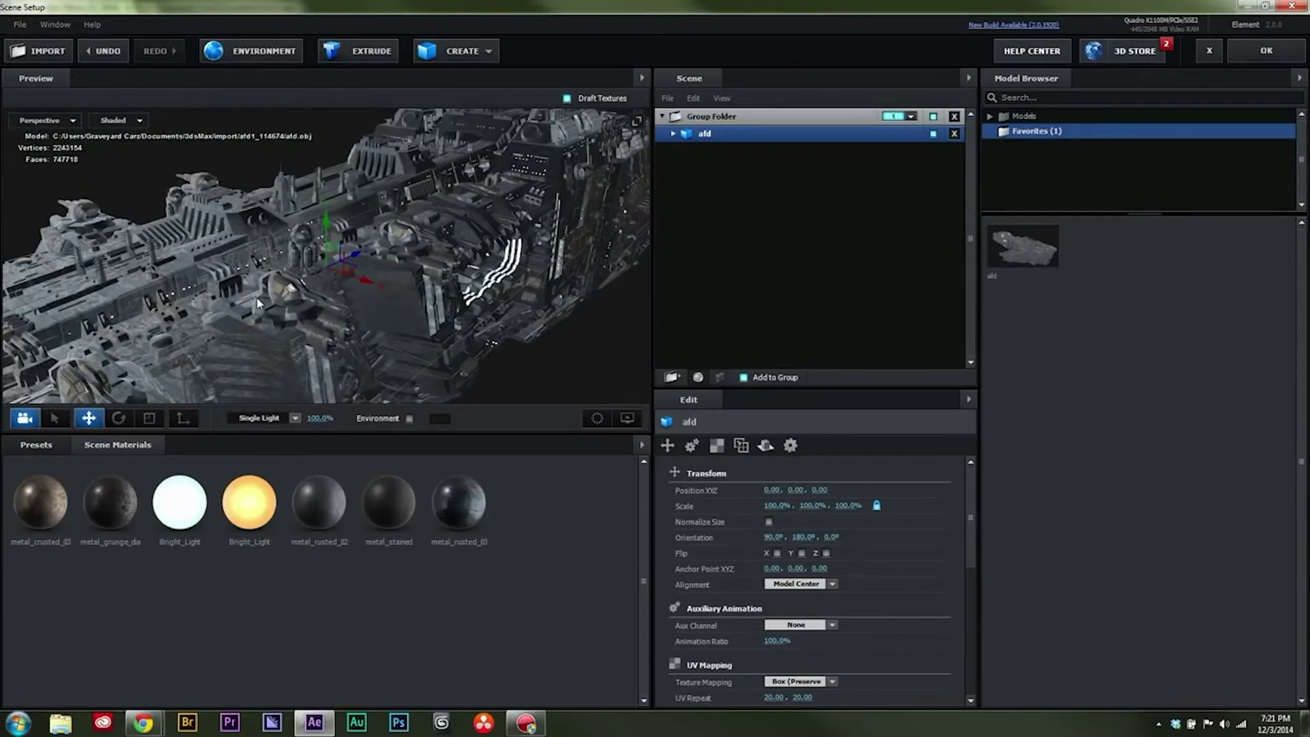
left_click_drag(349, 352, 48, 410)
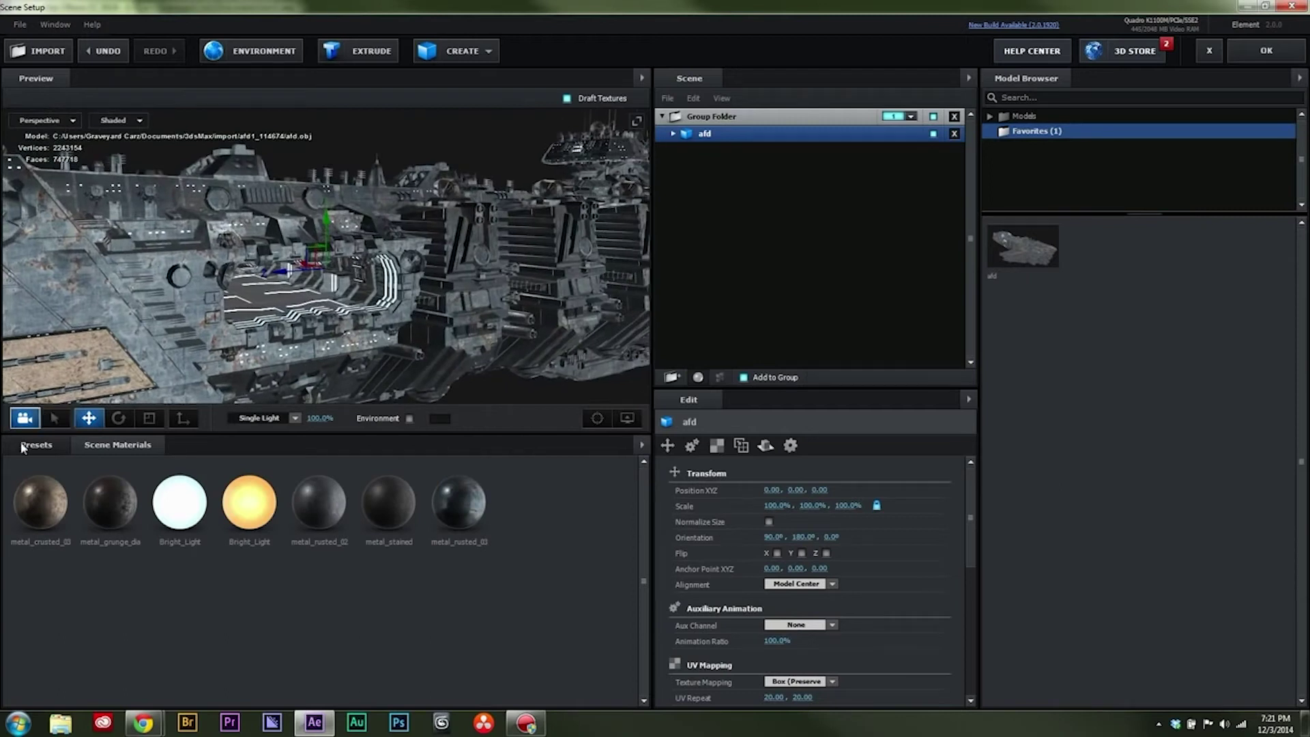
- Browse the Metal materials in the Pro_Shaders_2 preset collection
left_click(22, 454)
left_click(47, 539)
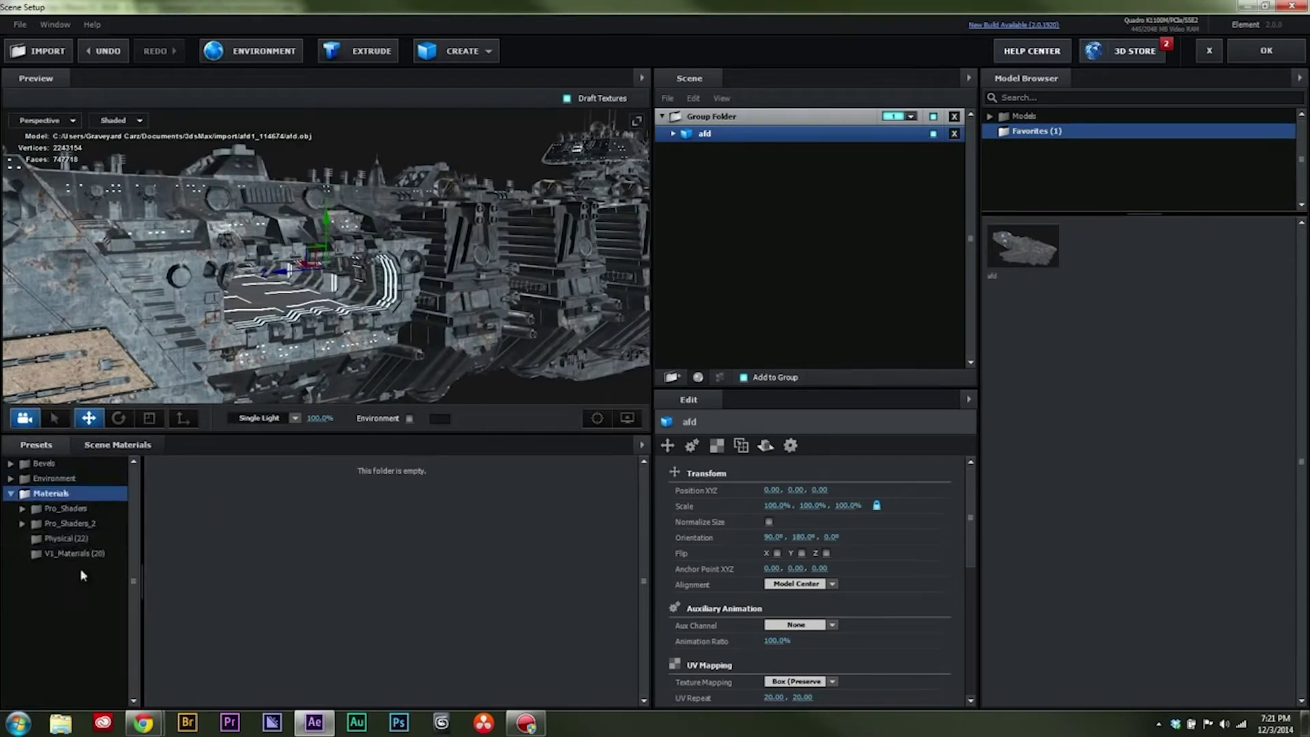
left_click(69, 523)
scroll(140, 573, "down", 2)
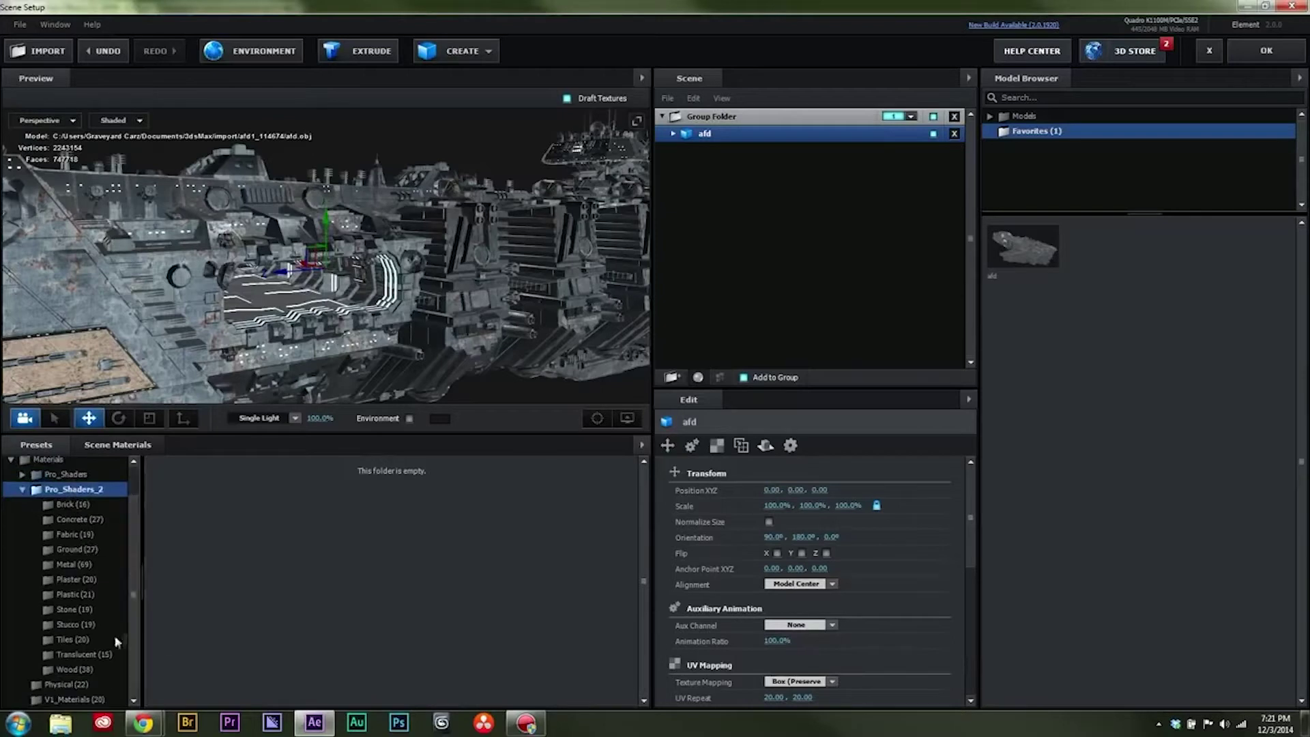
left_click(71, 565)
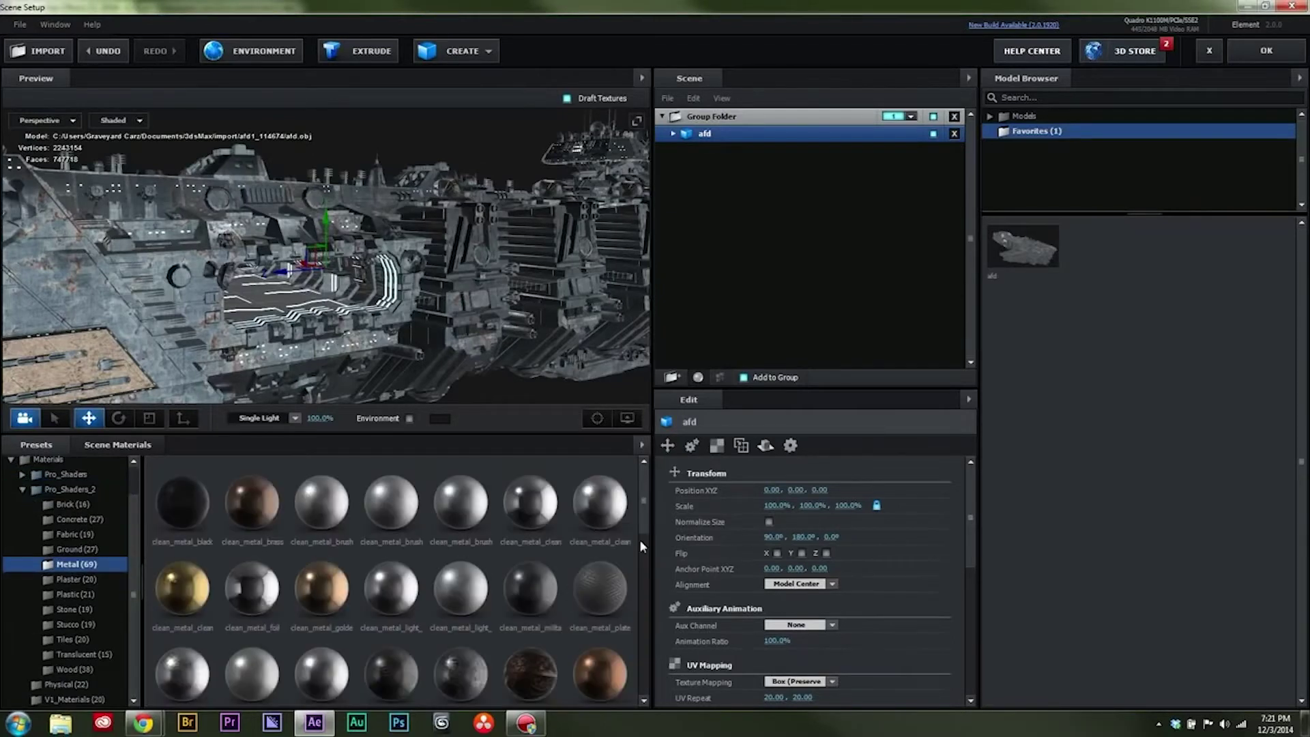
scroll(644, 519, "down", 1)
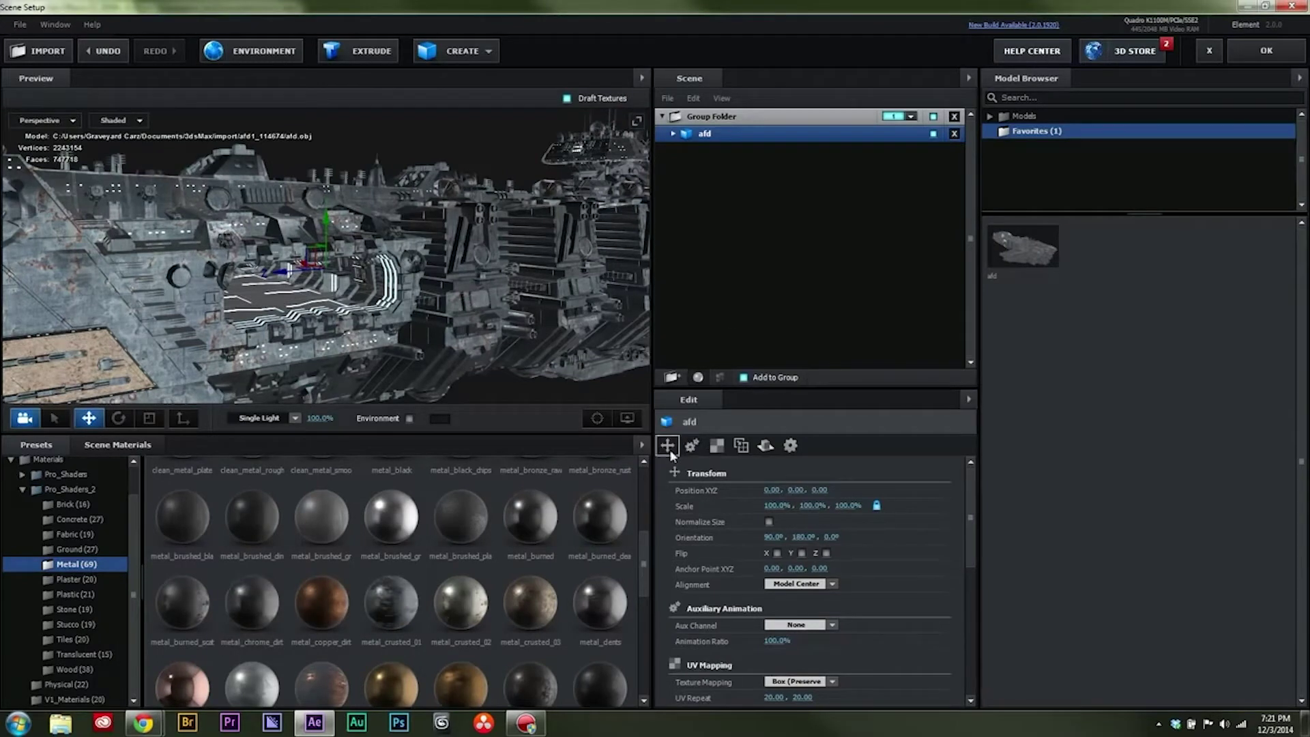
- Expand the afd model's material list and check the shader type options of metal_rusted_03, keeping Physical Shader
left_click(675, 134)
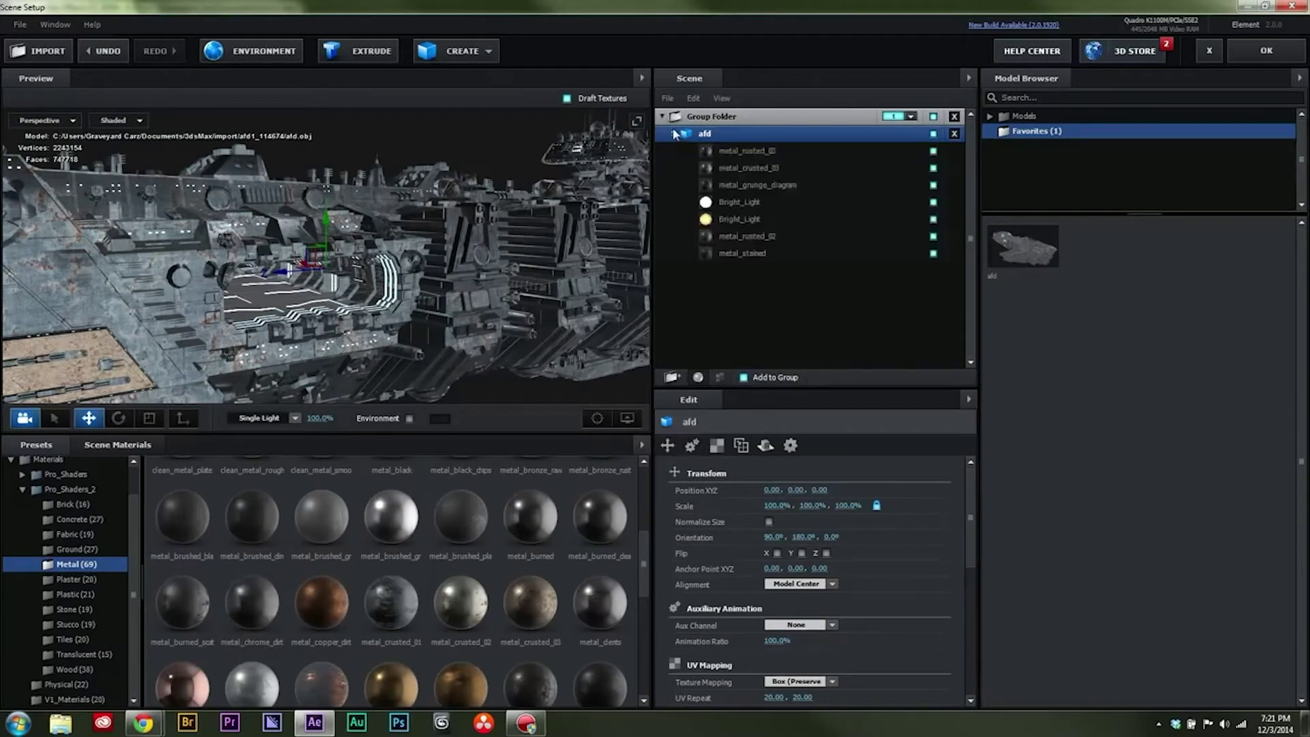
left_click(731, 153)
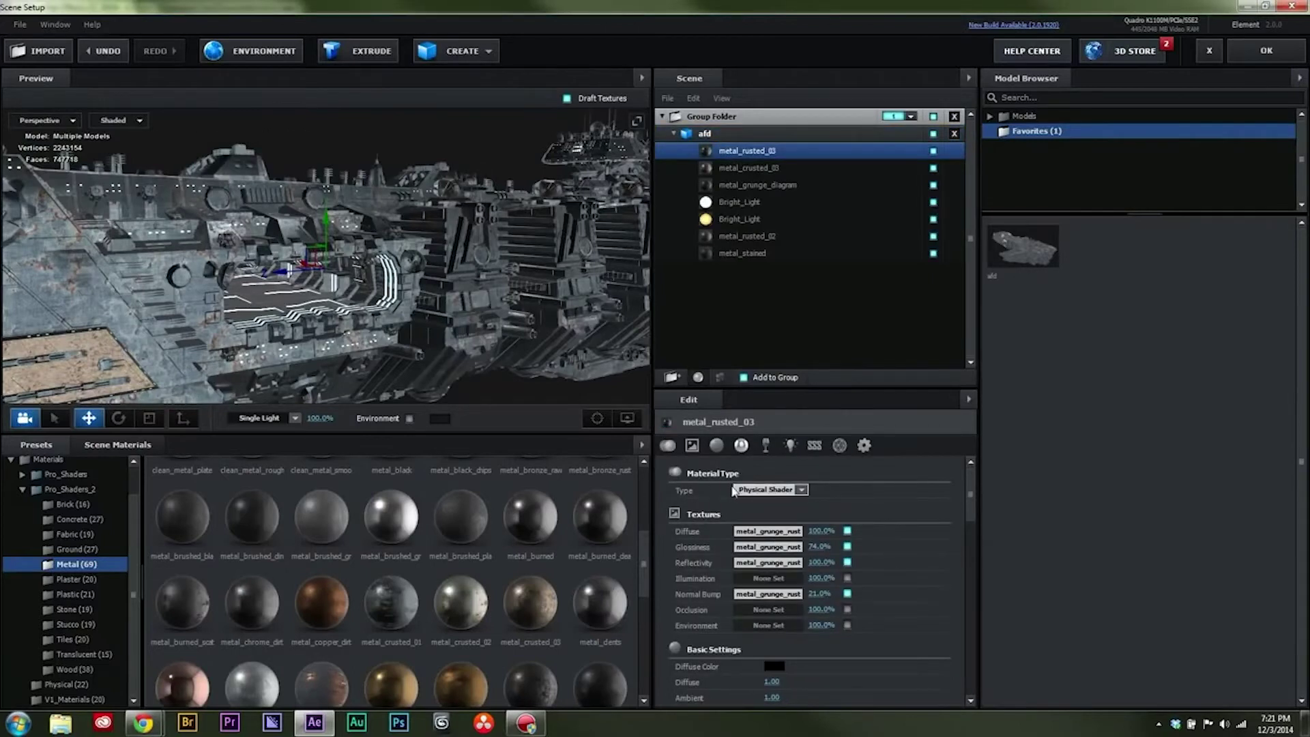
left_click(800, 490)
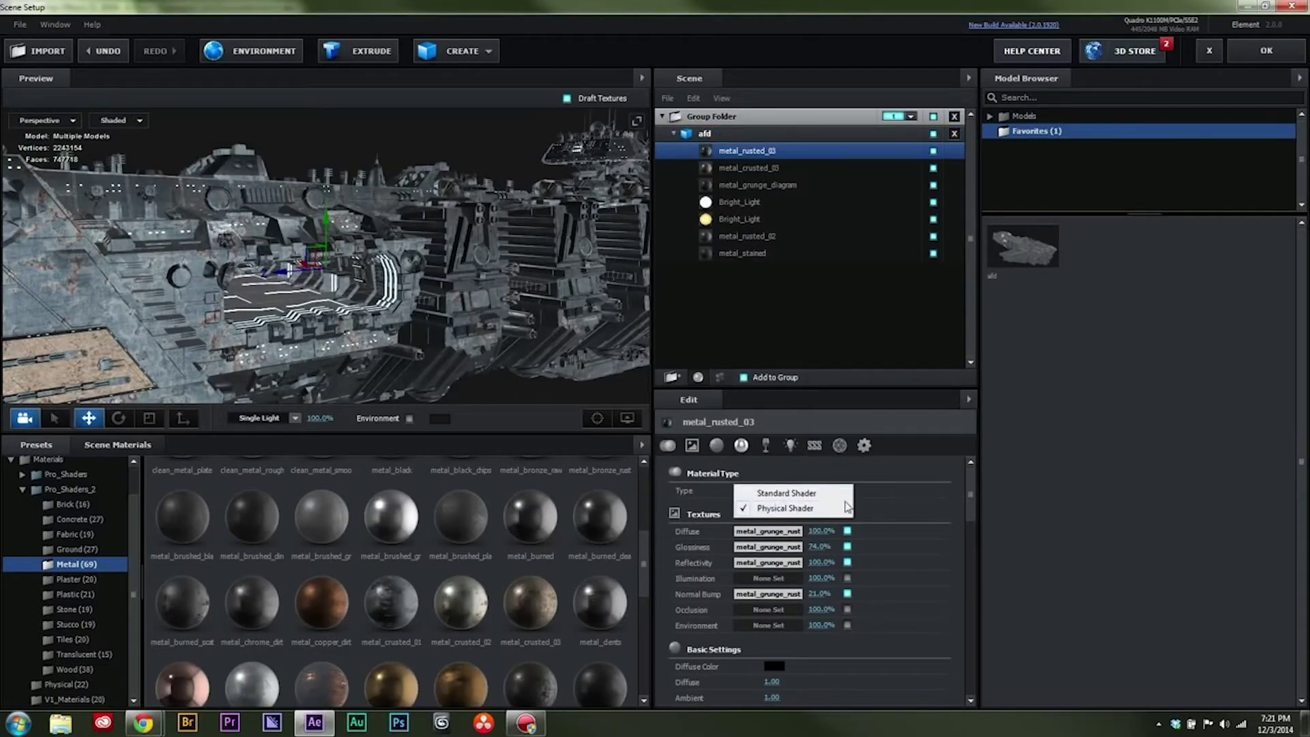
left_click(785, 512)
mouse_move(974, 486)
left_mouse_down()
mouse_move(978, 550)
mouse_move(980, 486)
left_mouse_up()
- Examine the texture, reflectivity, refraction, illumination and advanced settings of the metal_rusted_03 material
left_click(692, 446)
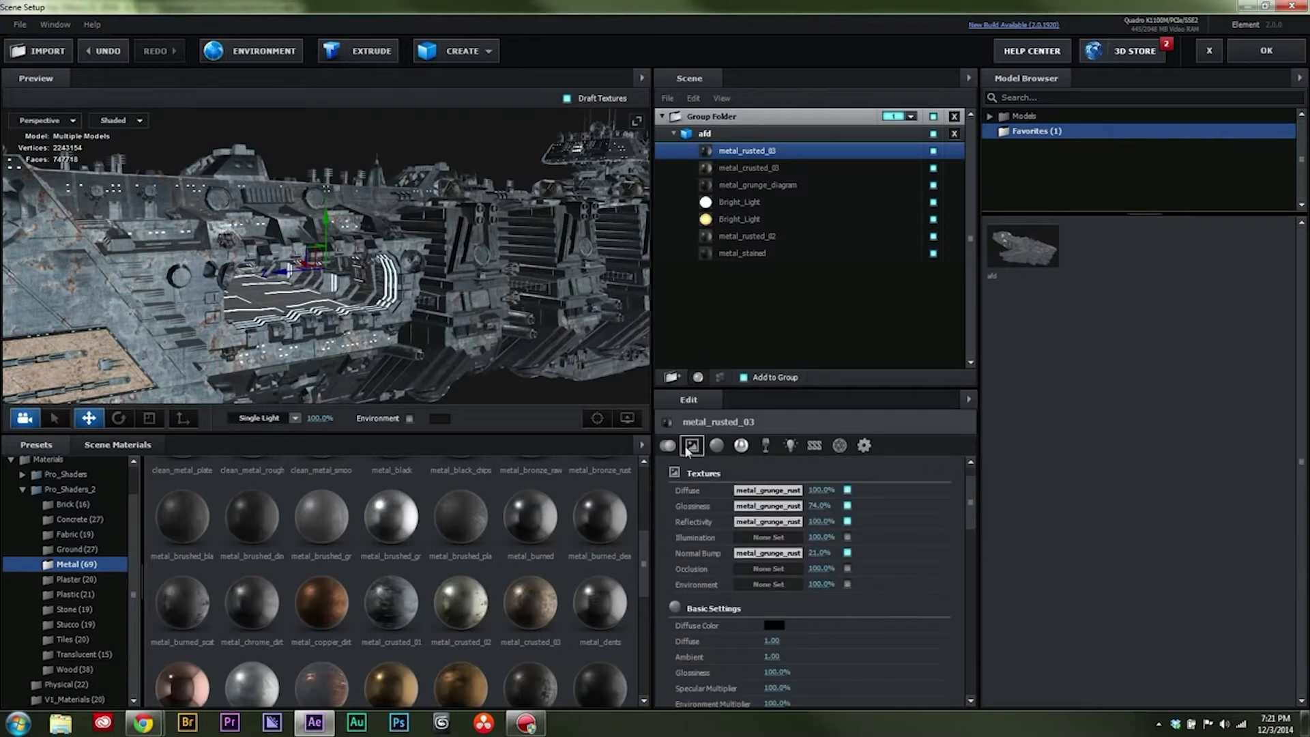
left_click(722, 446)
left_click(743, 446)
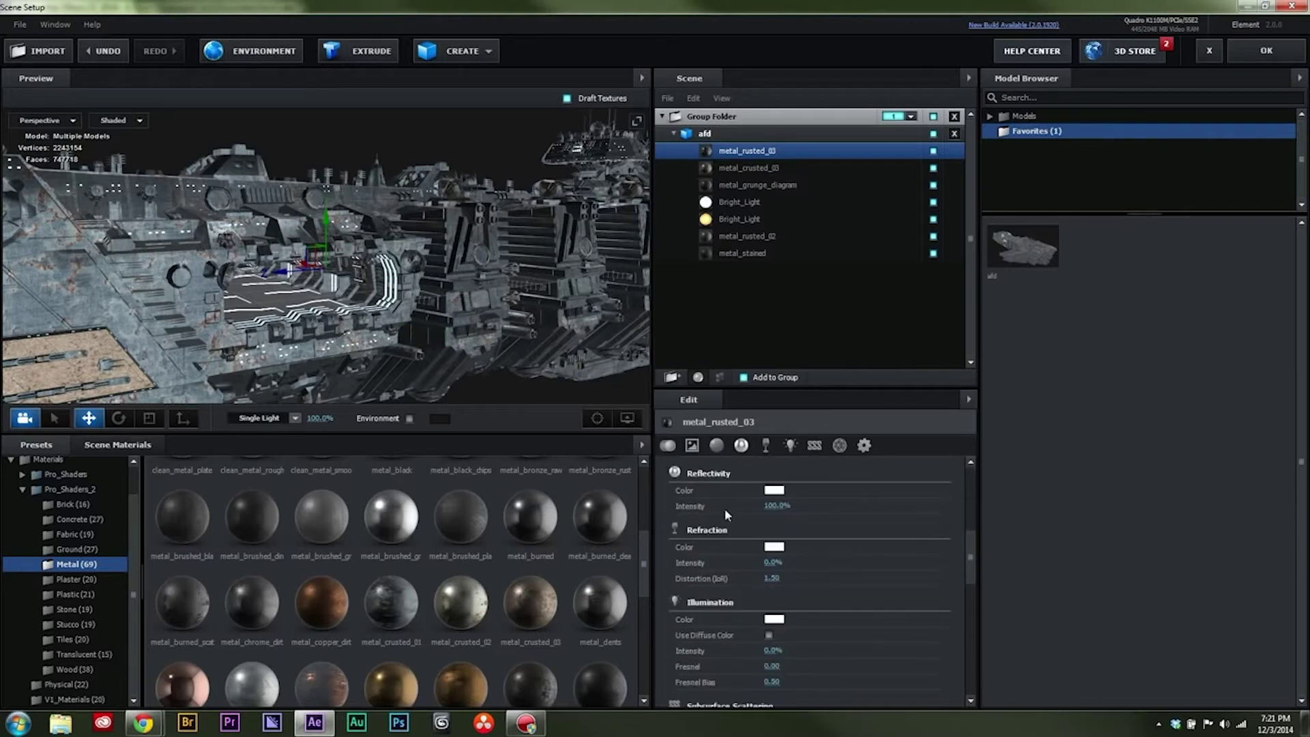
left_click(766, 446)
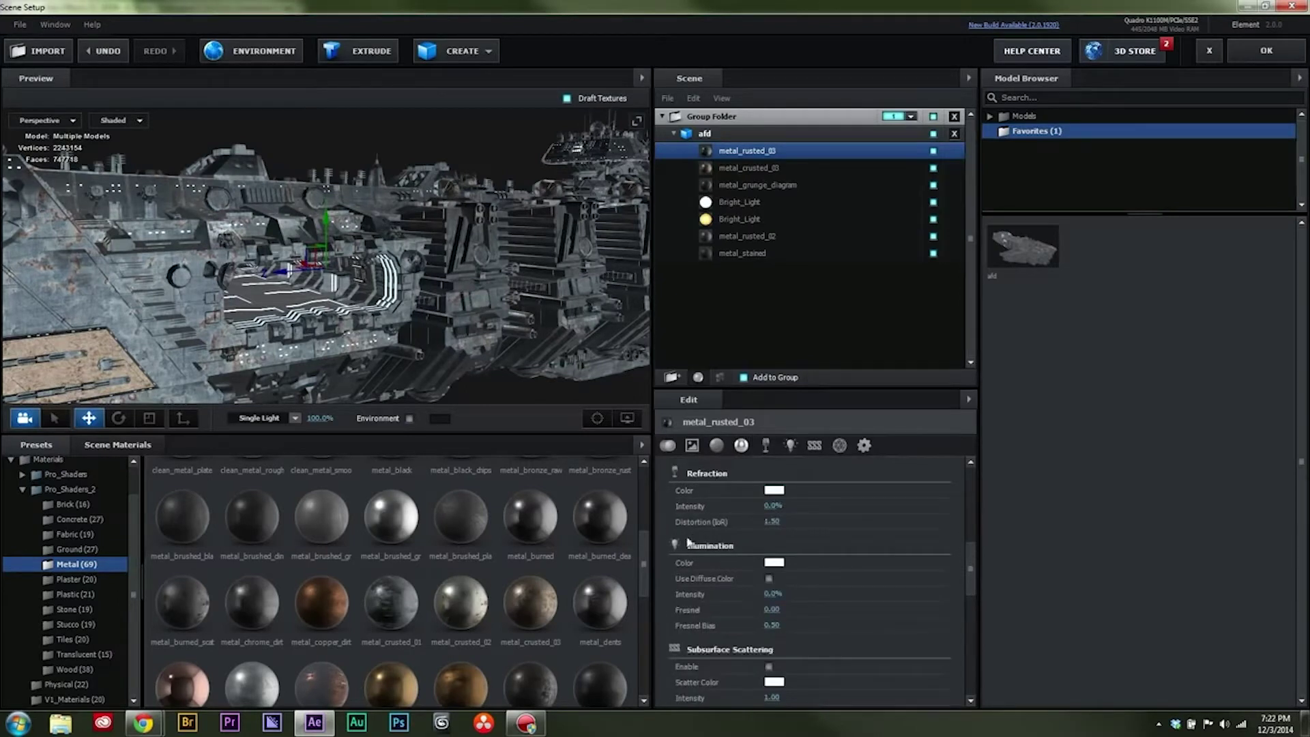
left_click(790, 447)
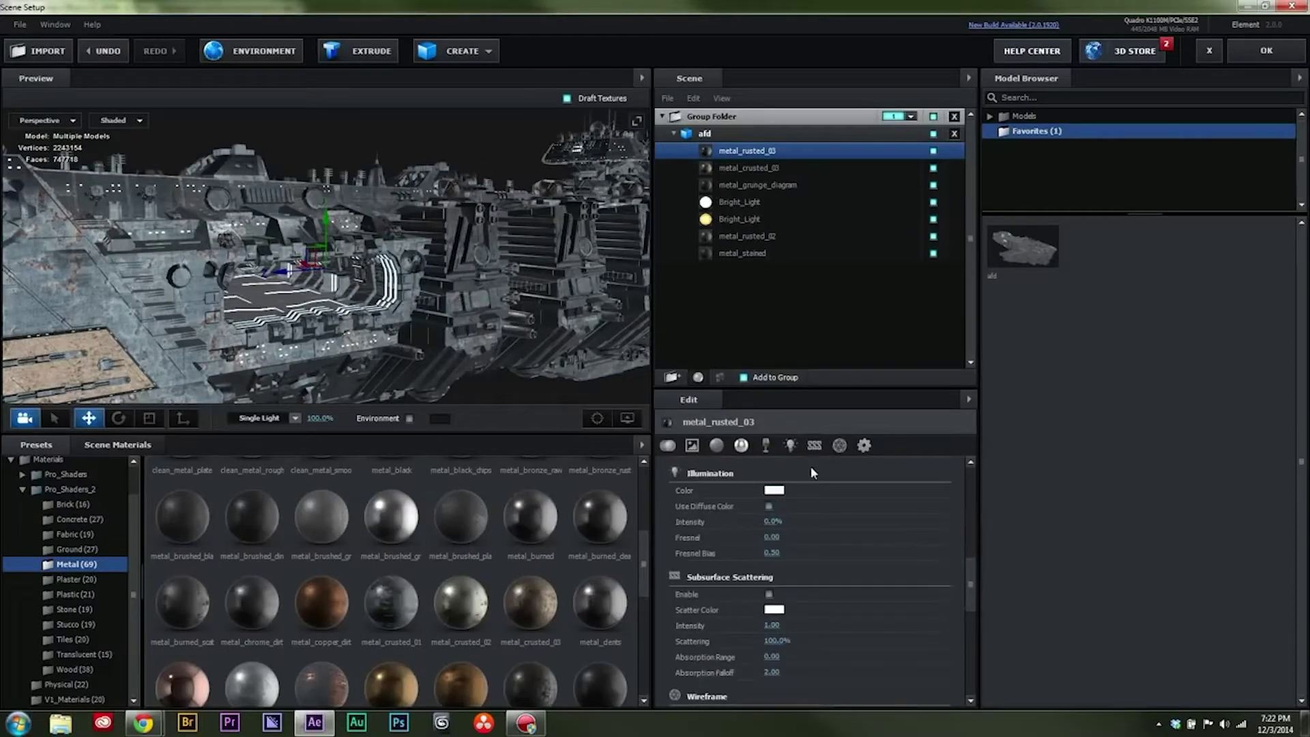
left_click(862, 447)
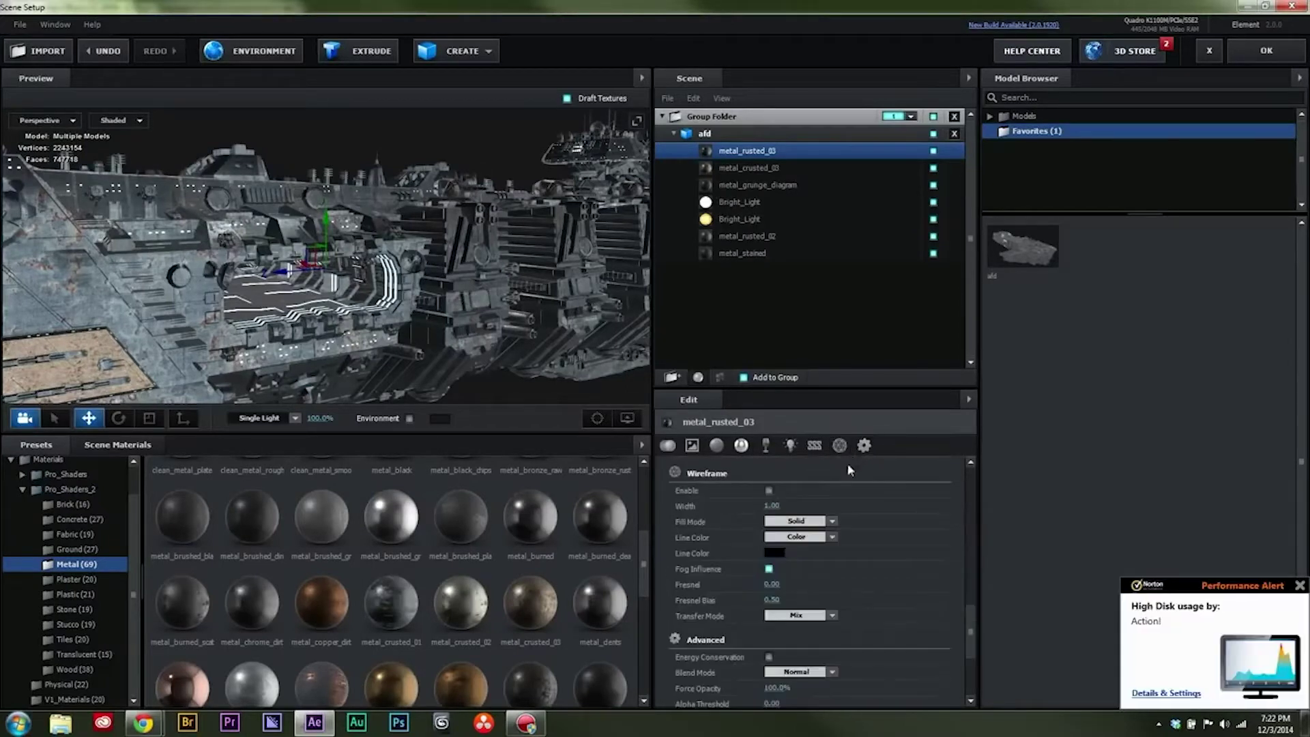
scroll(800, 538, "down", 3)
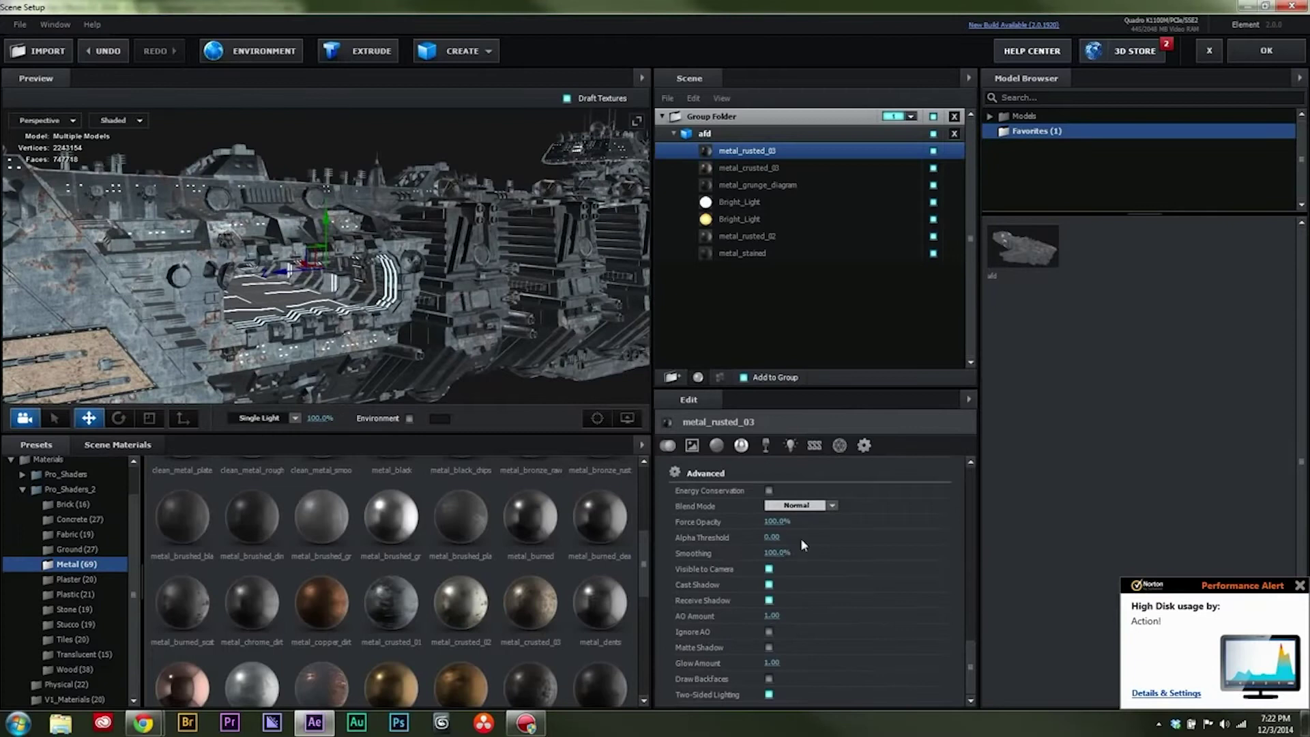
left_click(662, 450)
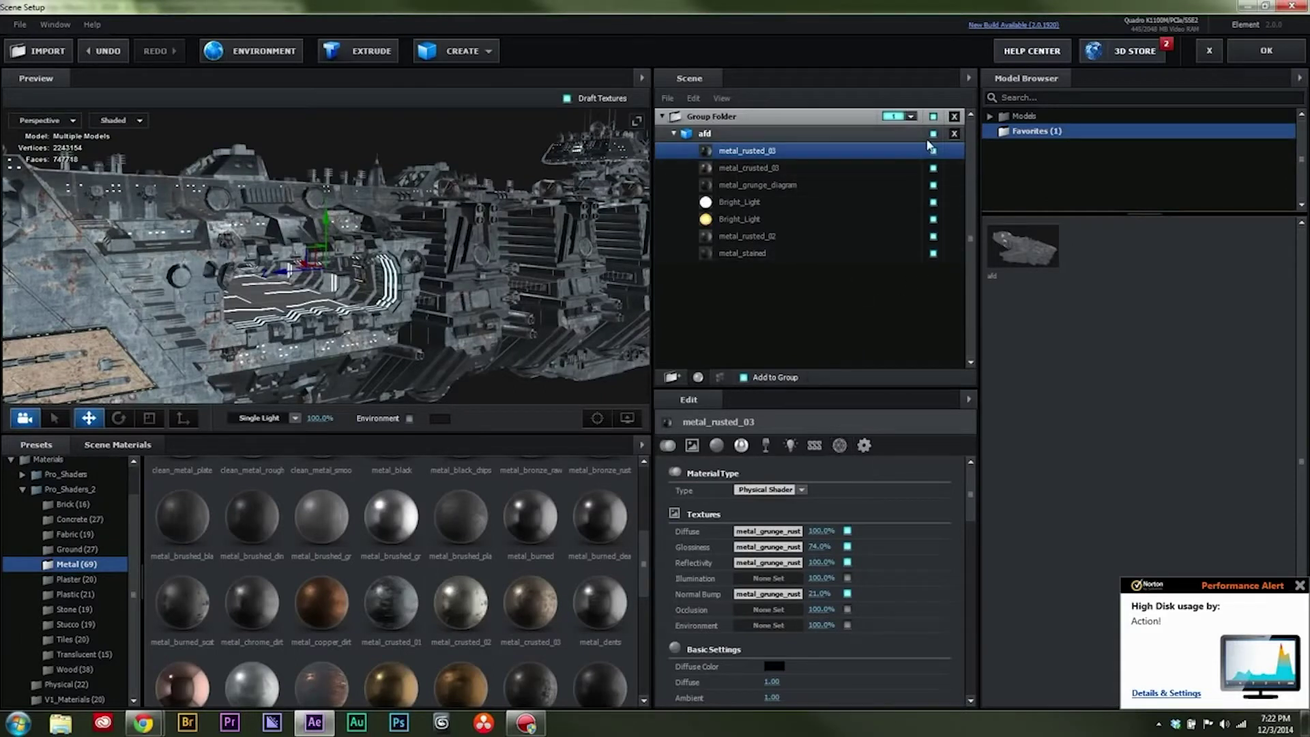
- Isolate the metal_grunge_diagram material to inspect the ship parts using it, and restore the visibility of all materials
left_click(764, 186)
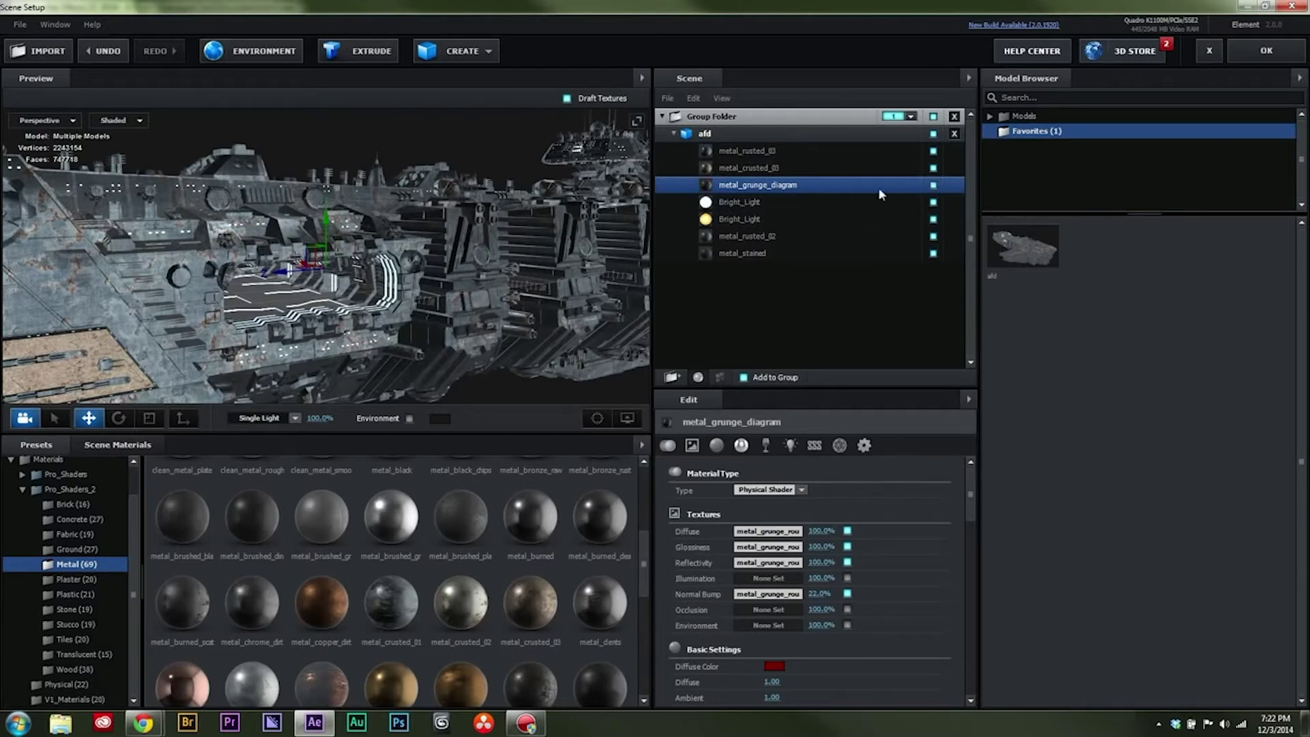
left_click(934, 186)
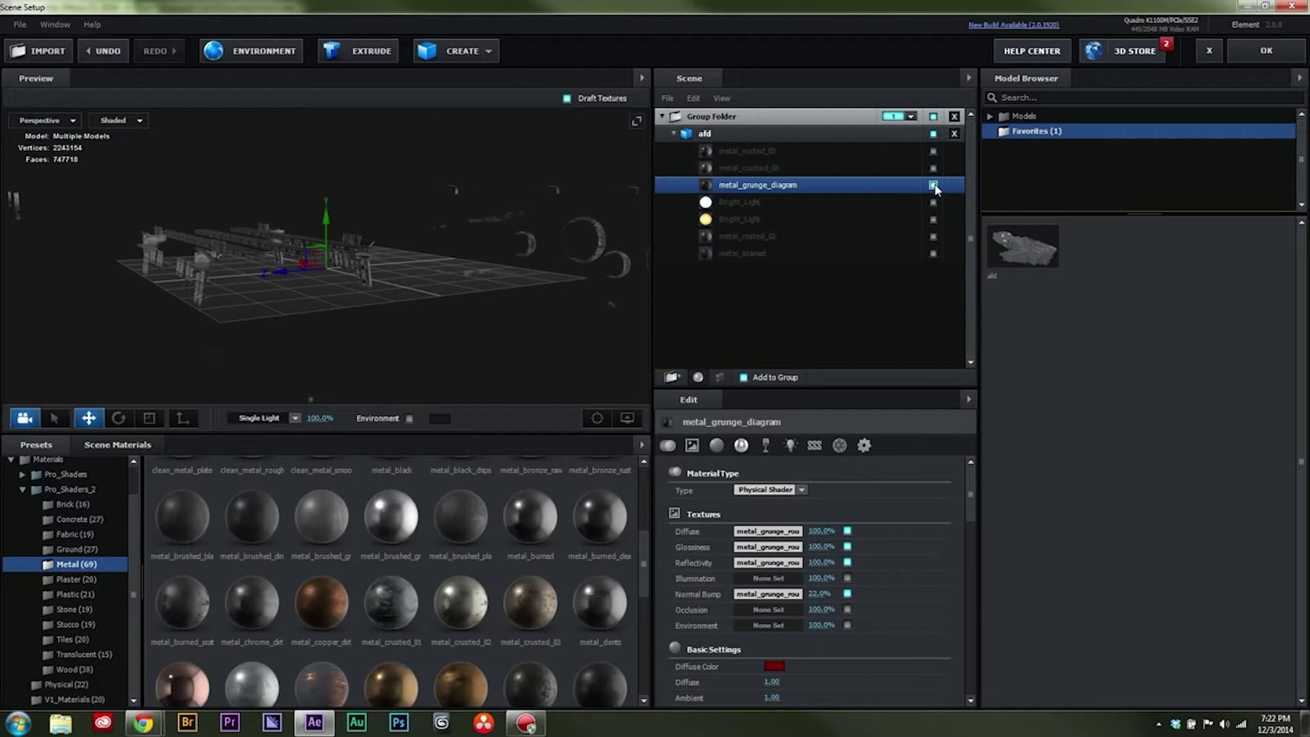
mouse_move(260, 266)
left_mouse_down()
mouse_move(344, 331)
mouse_move(381, 259)
mouse_move(409, 255)
mouse_move(449, 286)
mouse_move(254, 302)
mouse_move(239, 265)
left_mouse_up()
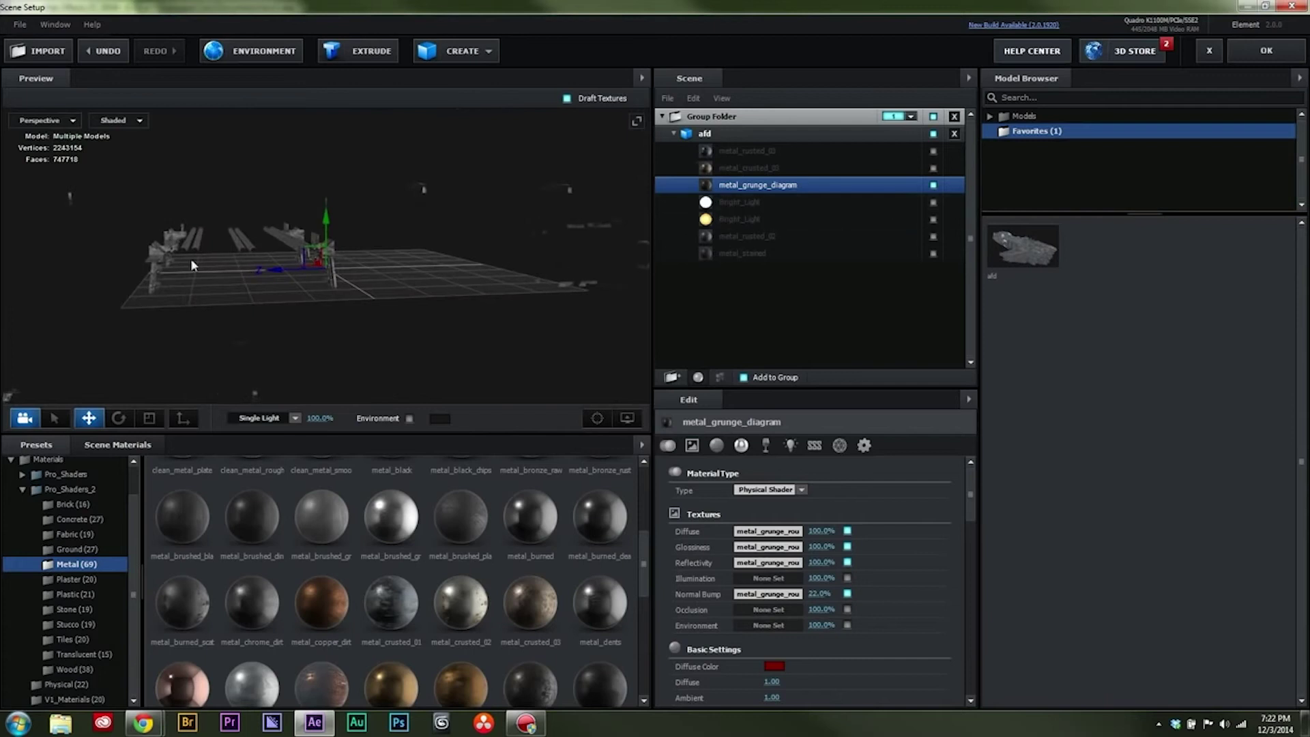
left_click_drag(374, 268, 163, 251)
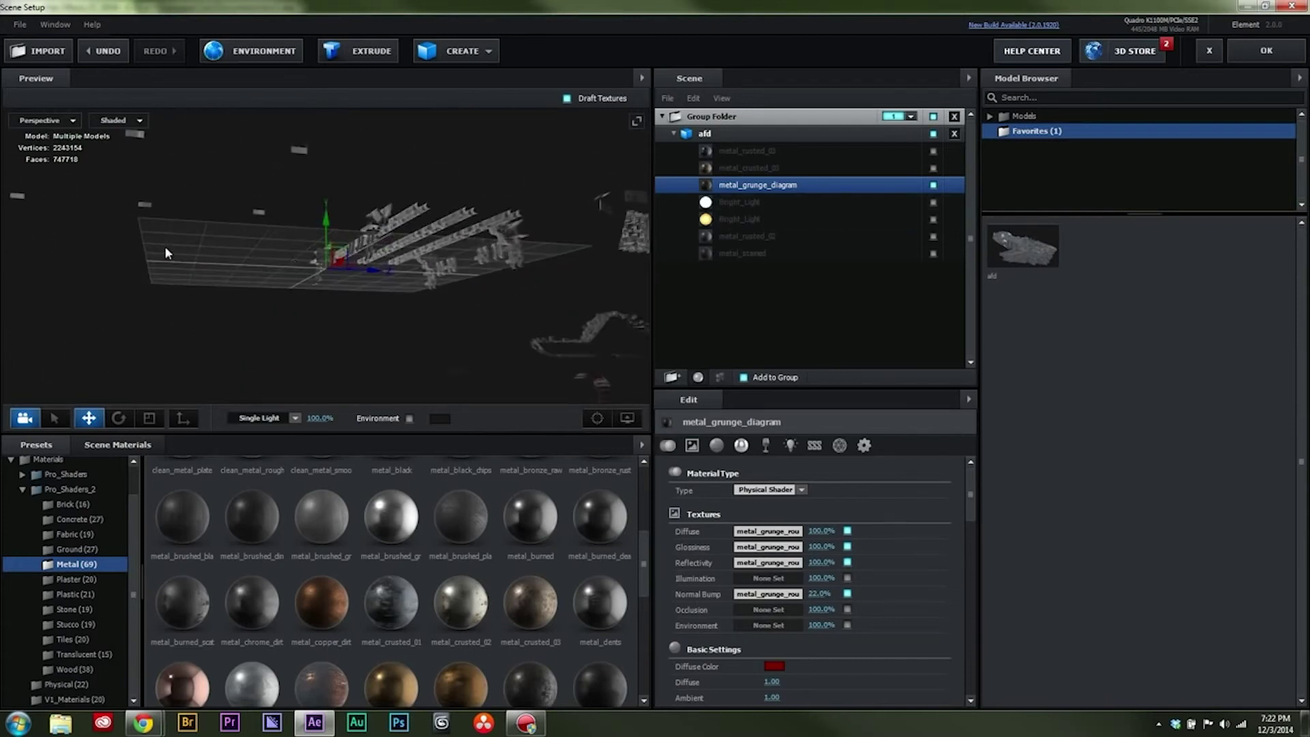
left_click(934, 186, "alt")
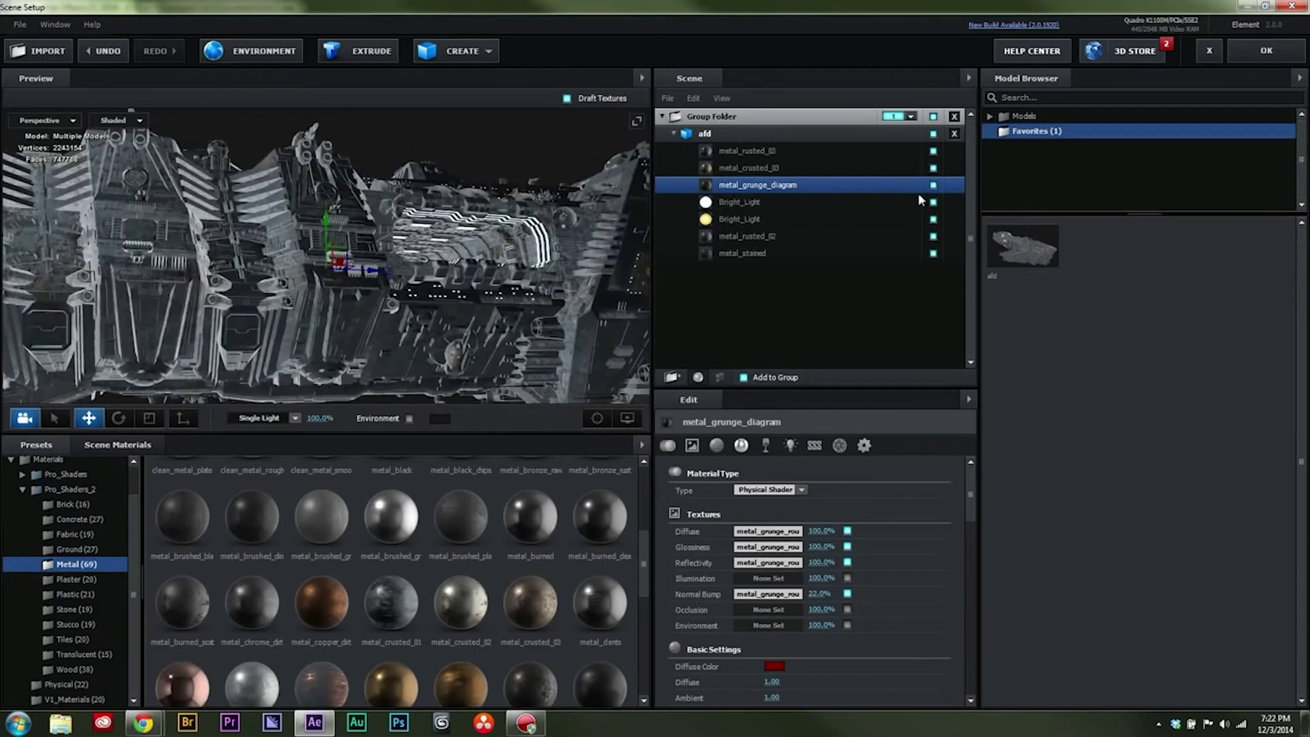
- Inspect the textured spaceship's hull and hangar from several angles and select the Pro_Shaders_2 material folder
left_click_drag(146, 229, 366, 280)
scroll(194, 270, "down", 4)
scroll(361, 273, "up", 5)
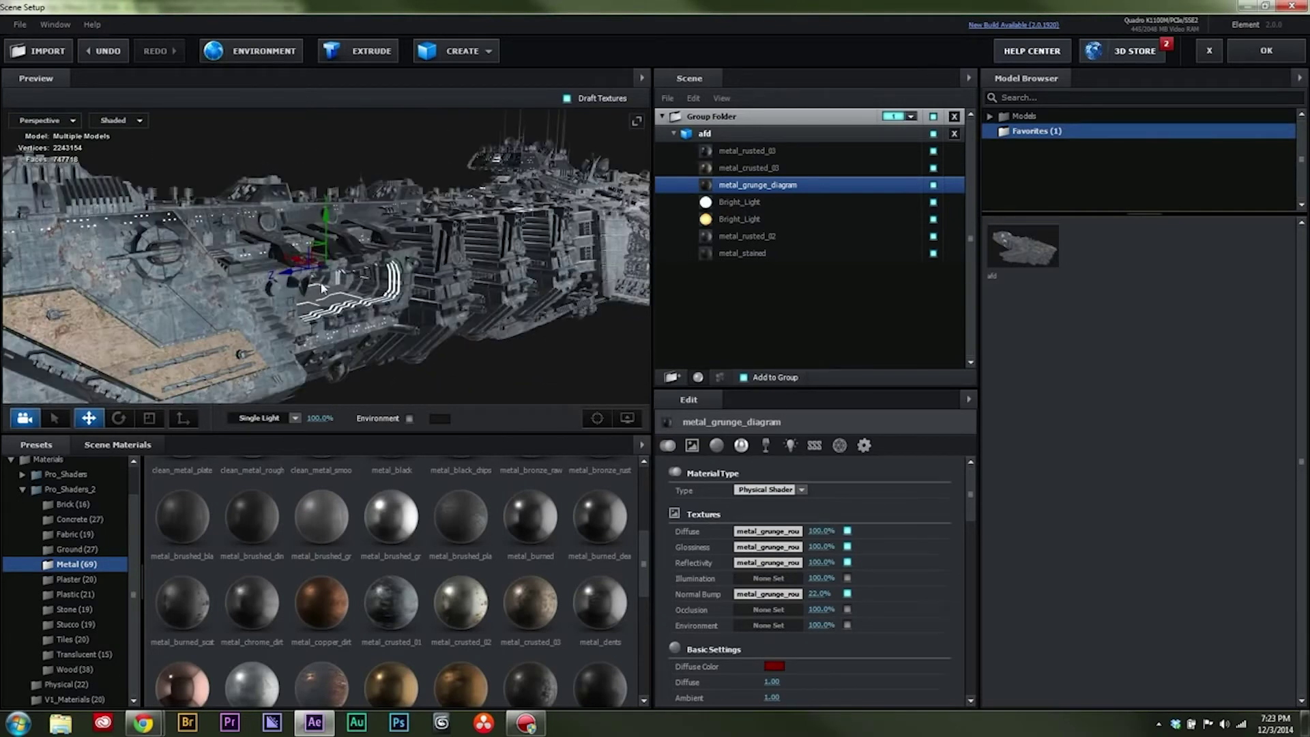
left_click_drag(322, 287, 143, 321)
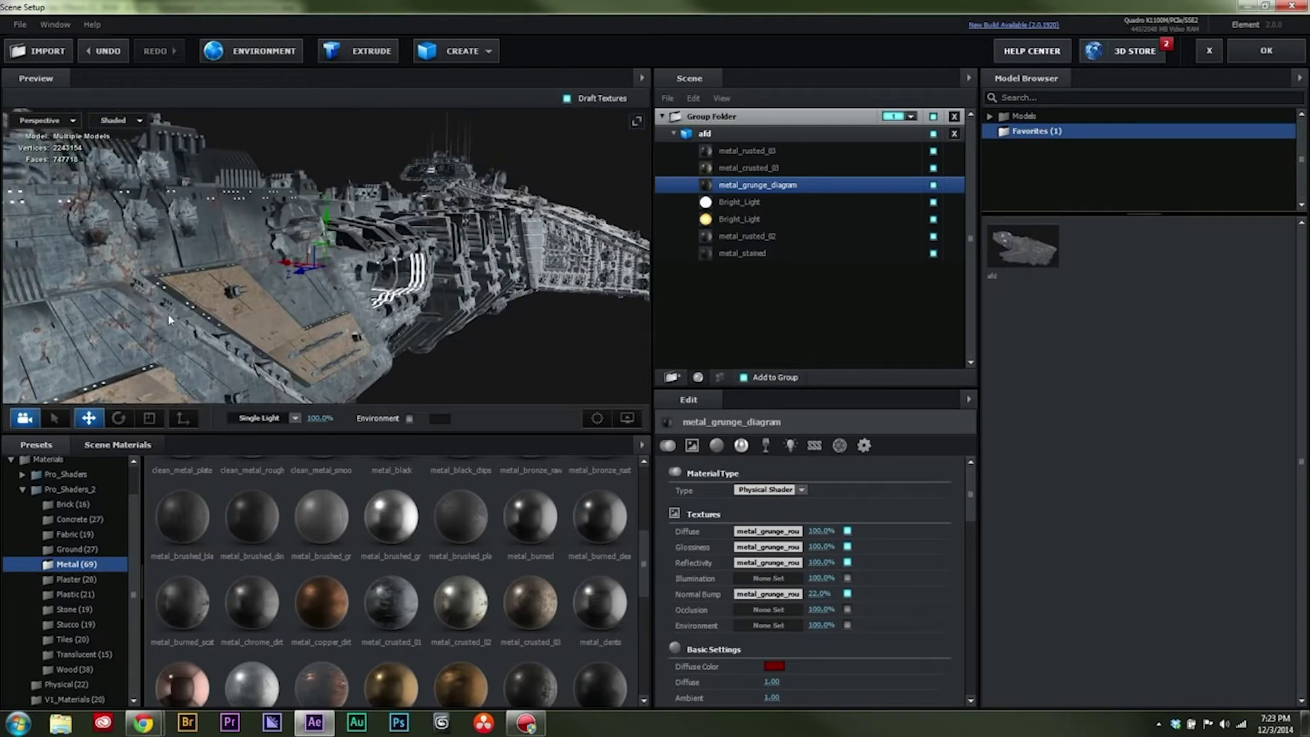
left_click(28, 490)
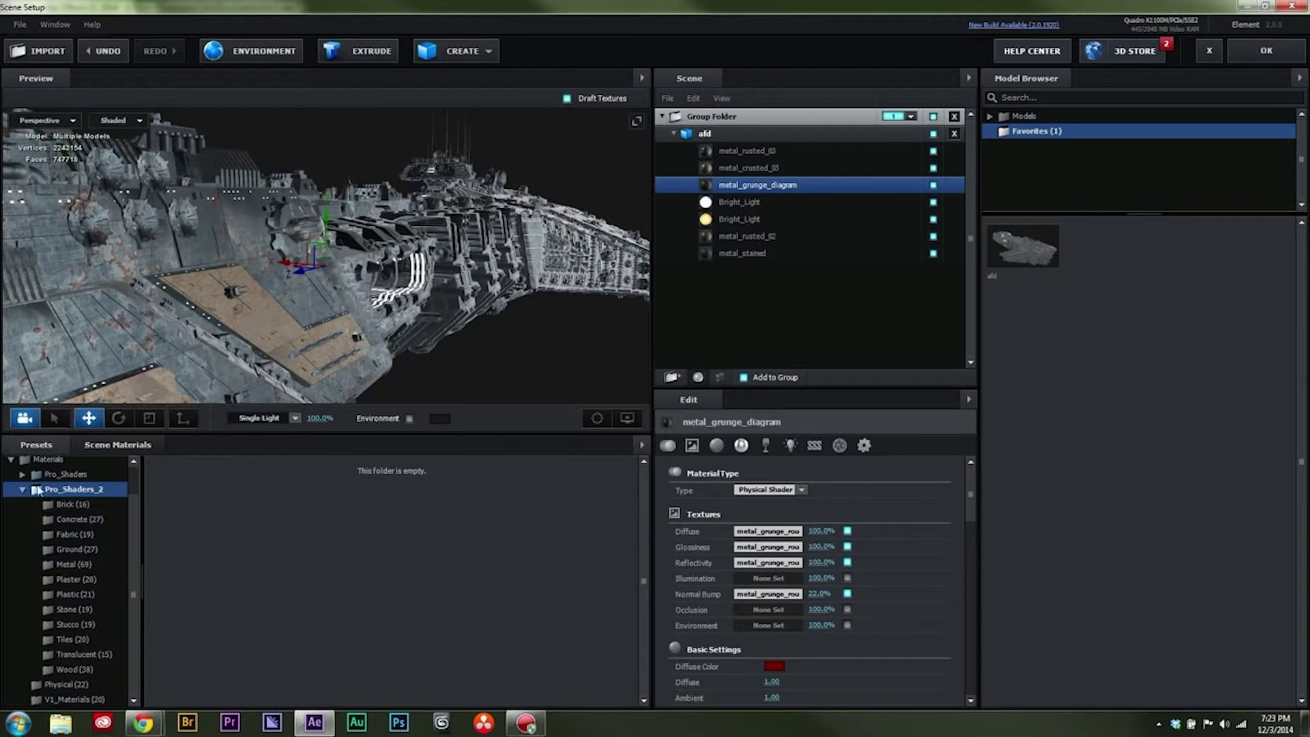
- Collapse the Pro_Shaders_2 materials and open the BackLight_2K folder of environment presets
left_click(23, 490)
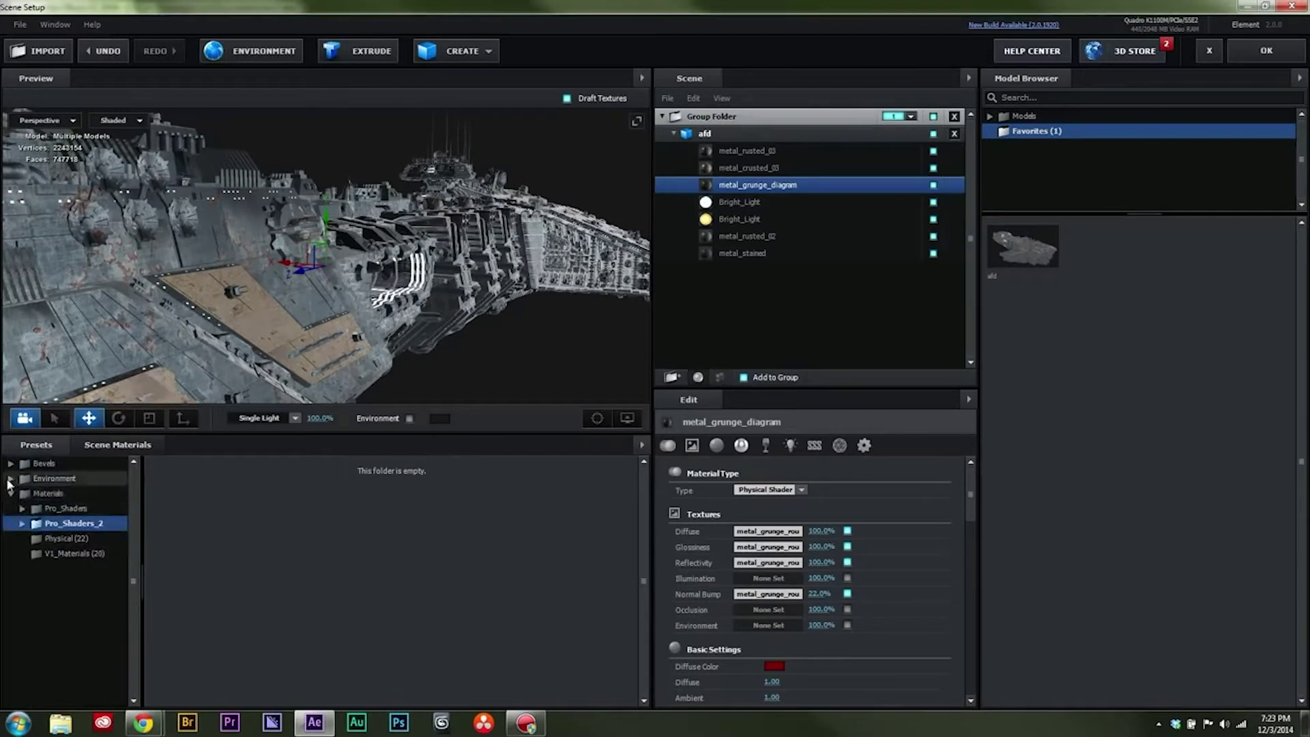
left_click(10, 478)
left_click(60, 494)
left_click(80, 508)
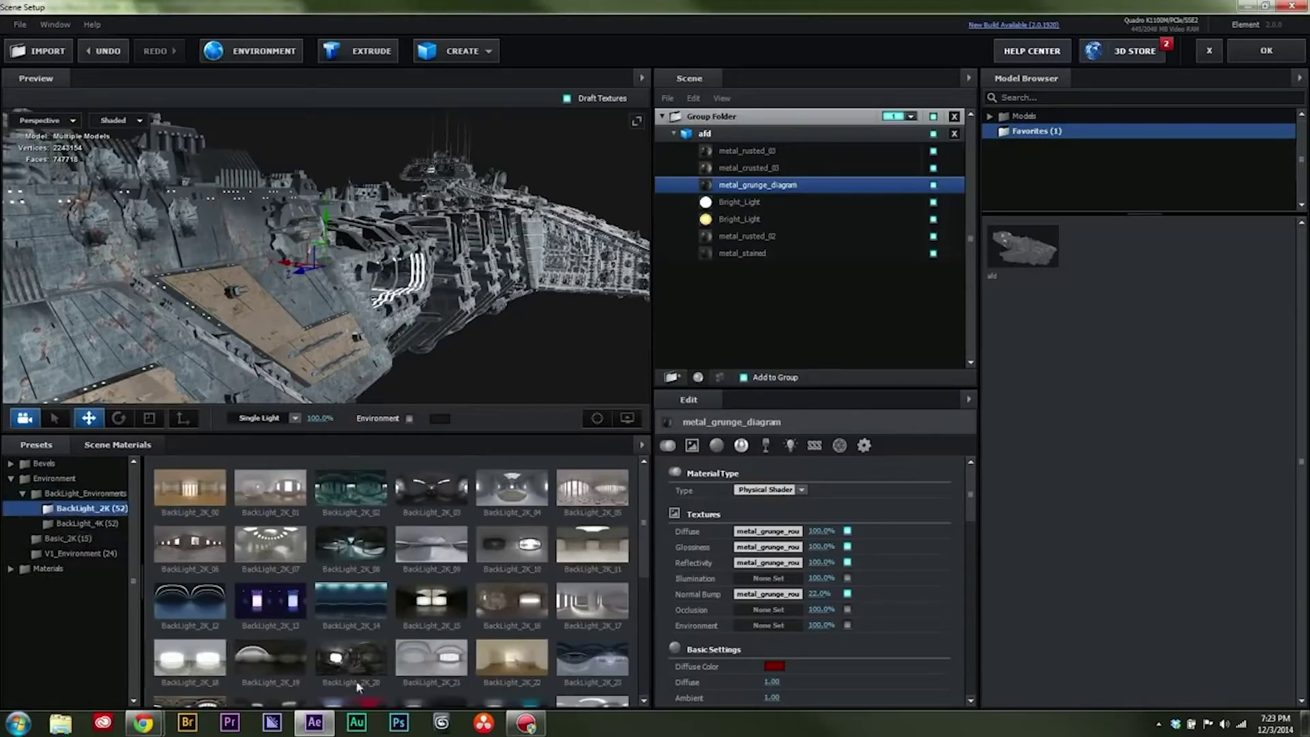
- Try different BackLight_2K environments on the spaceship and compare their reflections on the hull from several angles
left_click(288, 498)
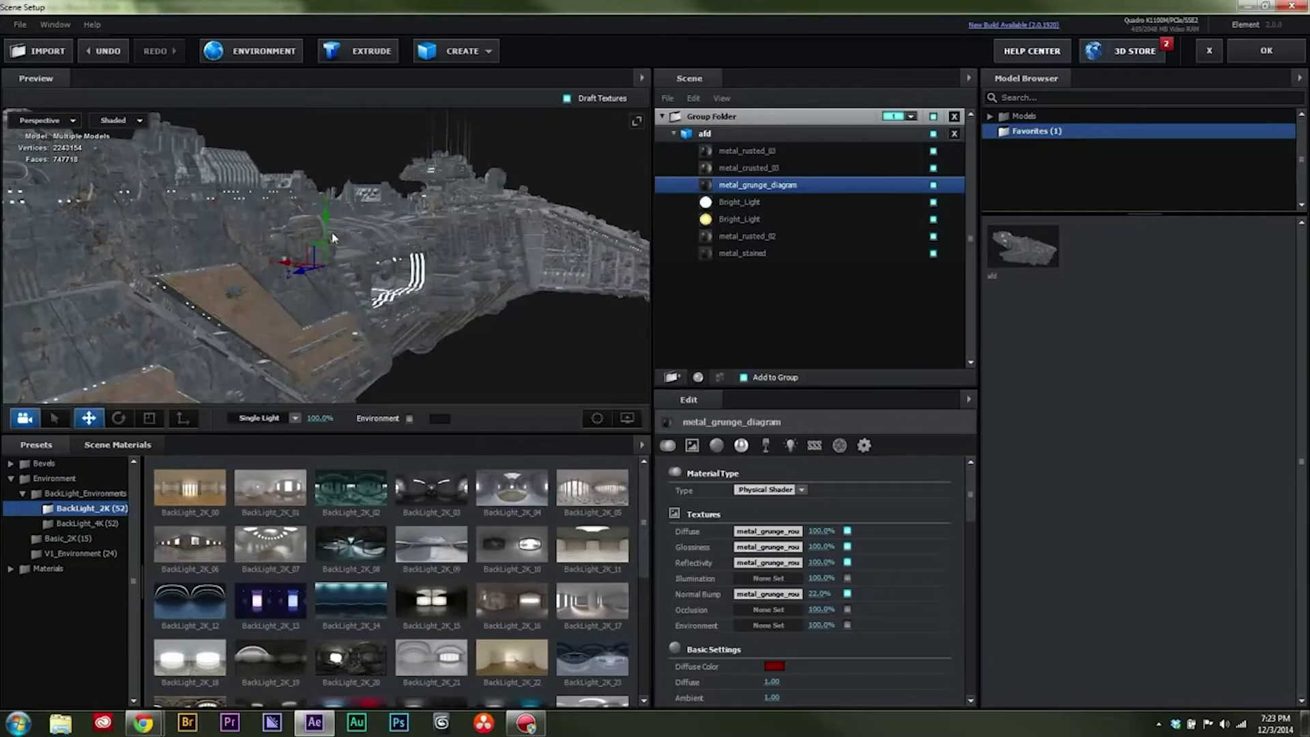
left_click_drag(329, 245, 271, 201)
left_click_drag(242, 204, 342, 307)
double_click(190, 601)
mouse_move(417, 330)
left_mouse_down()
mouse_move(435, 347)
mouse_move(461, 321)
mouse_move(419, 303)
mouse_move(407, 329)
left_mouse_up()
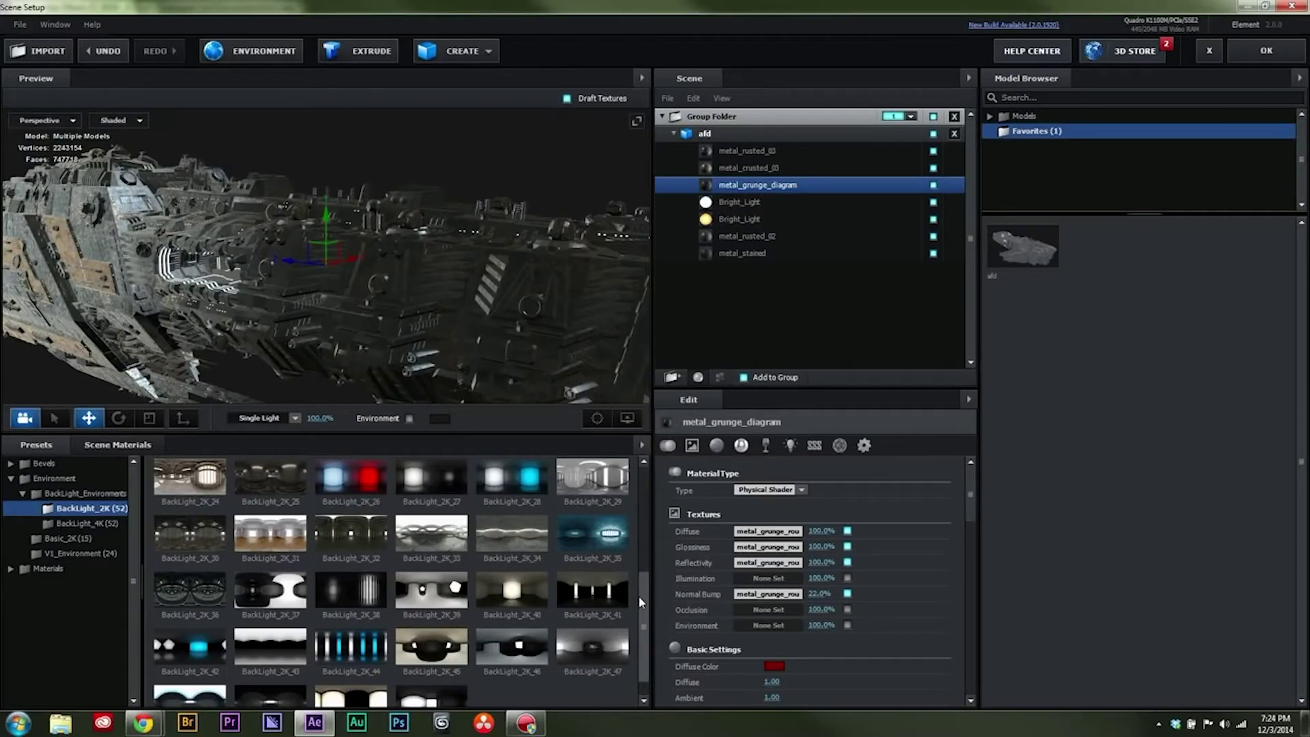
- Apply another BackLight_2K environment and inspect the reflections on the spaceship's hull up close and from afar
left_click(368, 482)
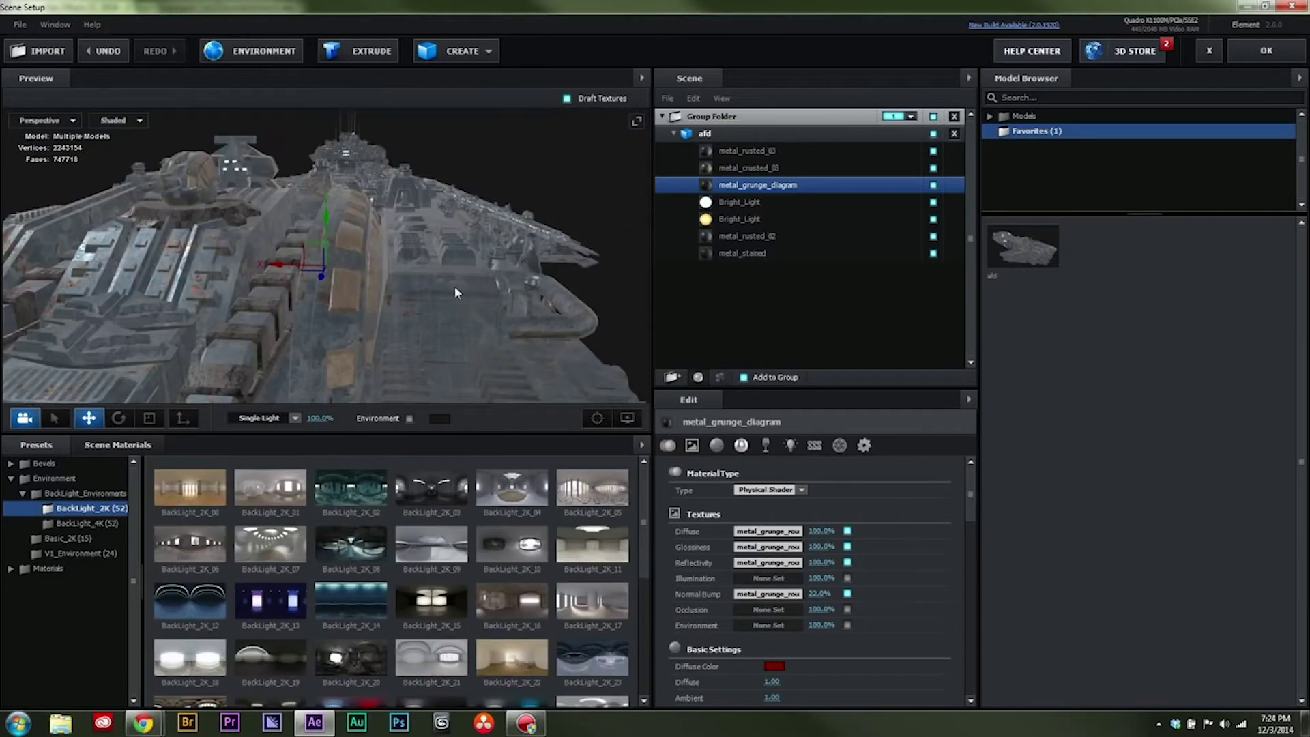
left_click_drag(455, 286, 263, 269)
scroll(263, 269, "up", 4)
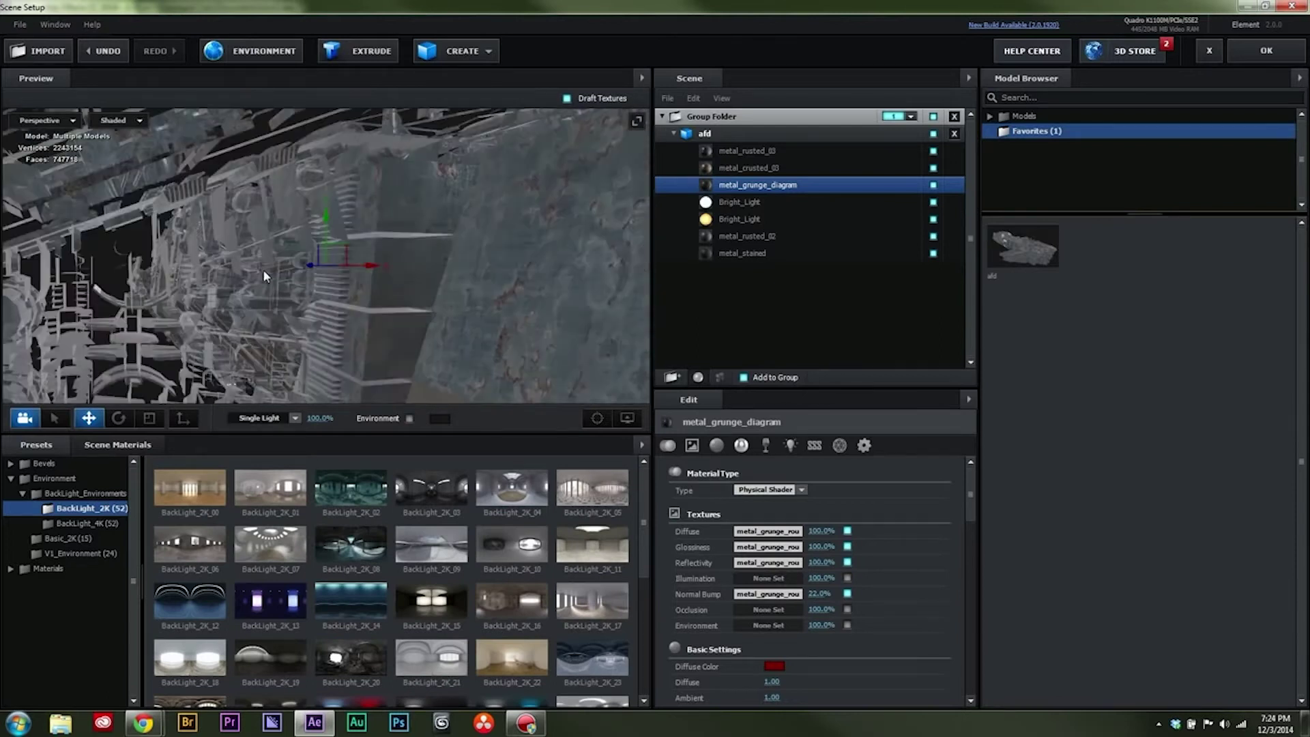
scroll(263, 268, "down", 5)
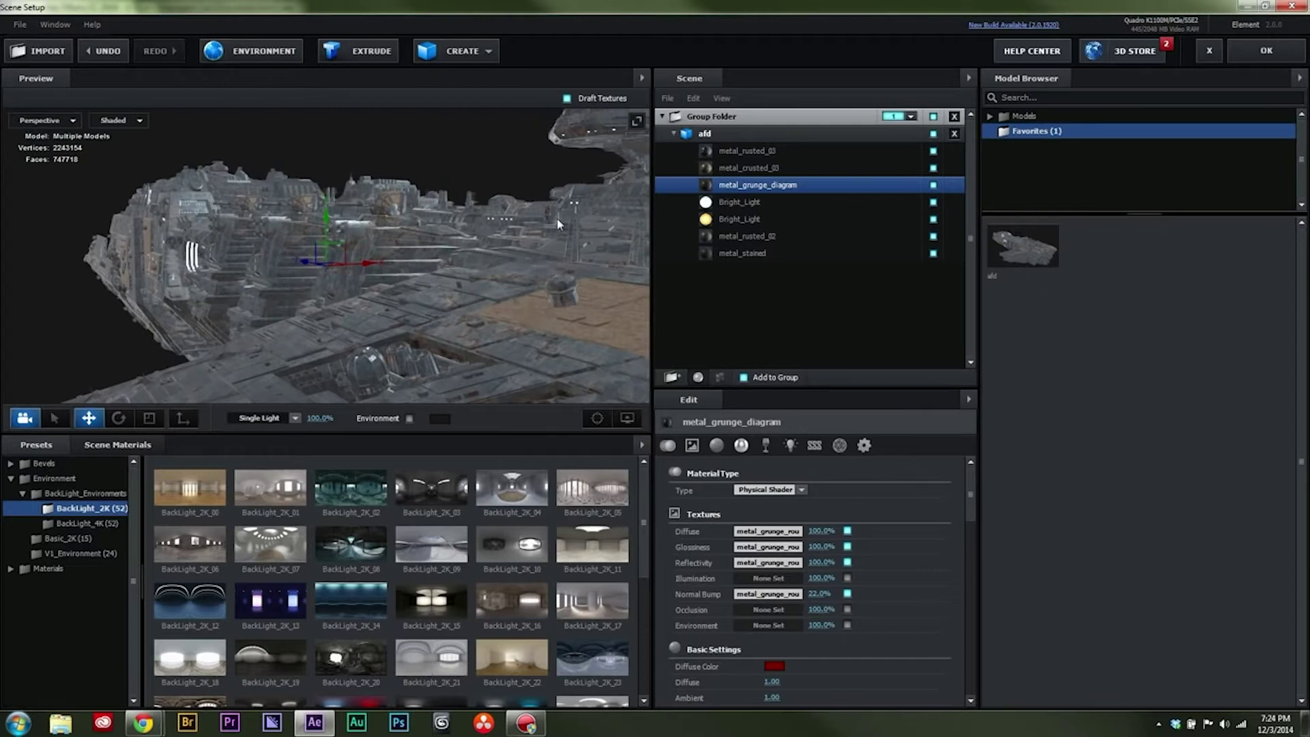
- Isolate the white Bright_Light material to inspect the ship's window and hangar lights, and examine its advanced settings
left_click(736, 201)
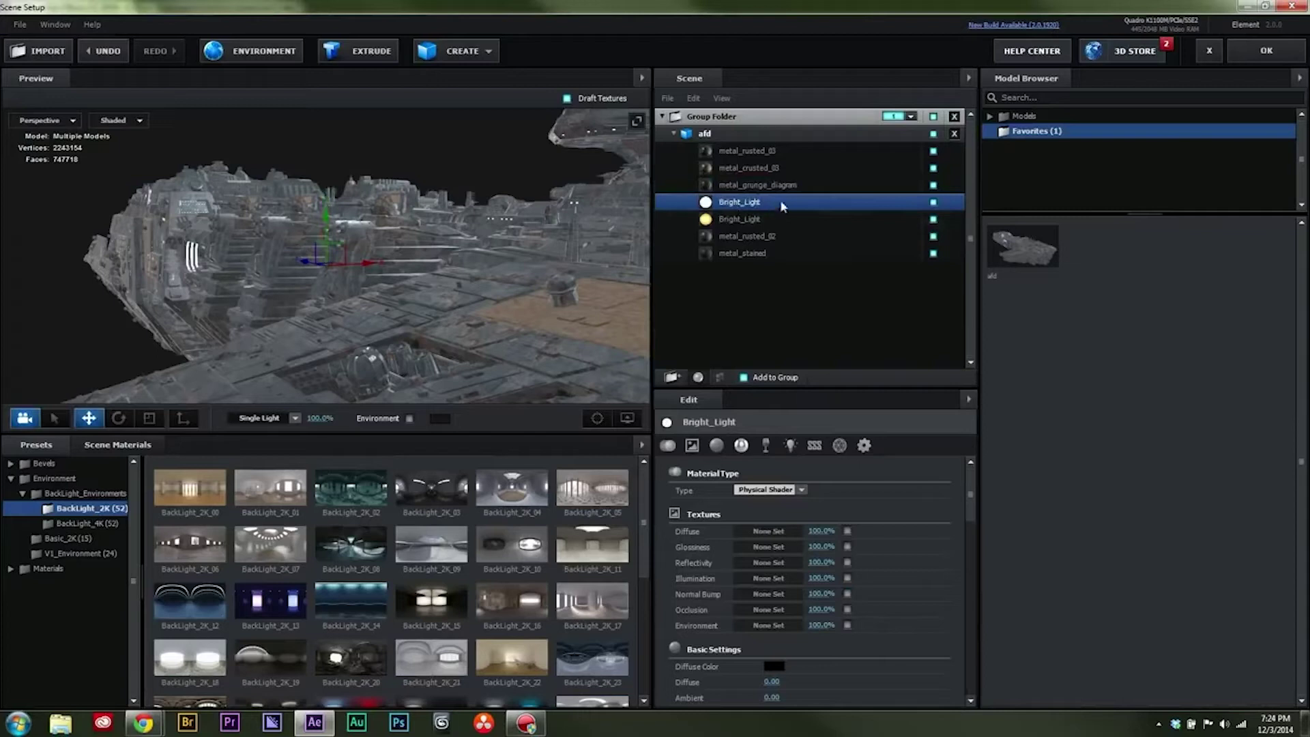
left_click(933, 203, "alt")
left_click_drag(265, 321, 526, 313)
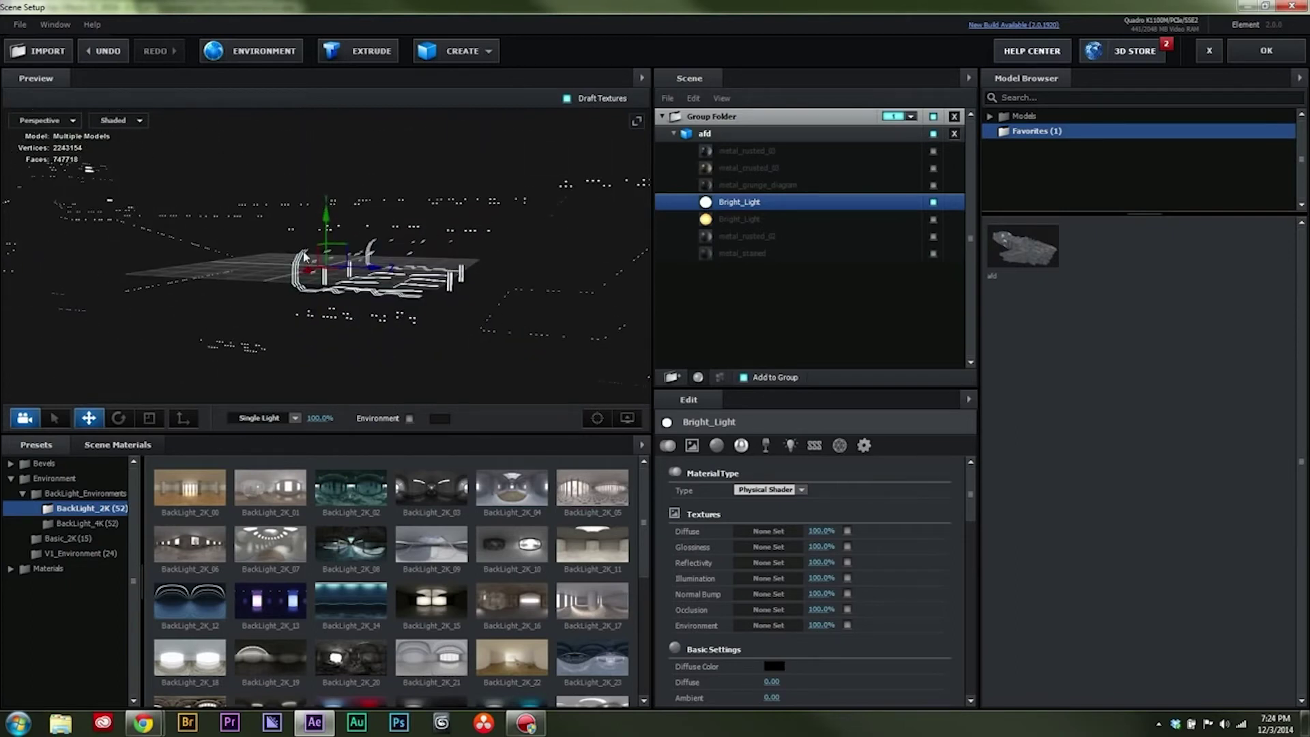
left_click_drag(534, 303, 401, 306)
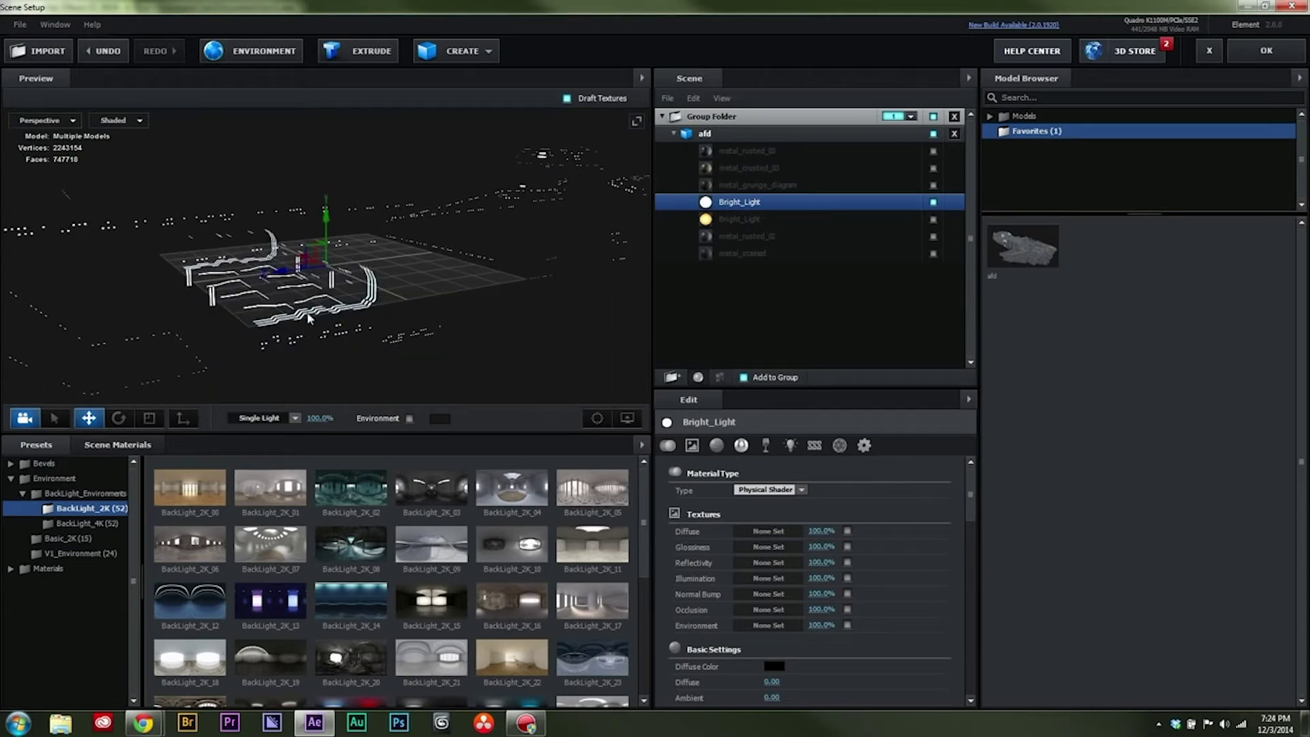
left_click_drag(244, 326, 215, 240)
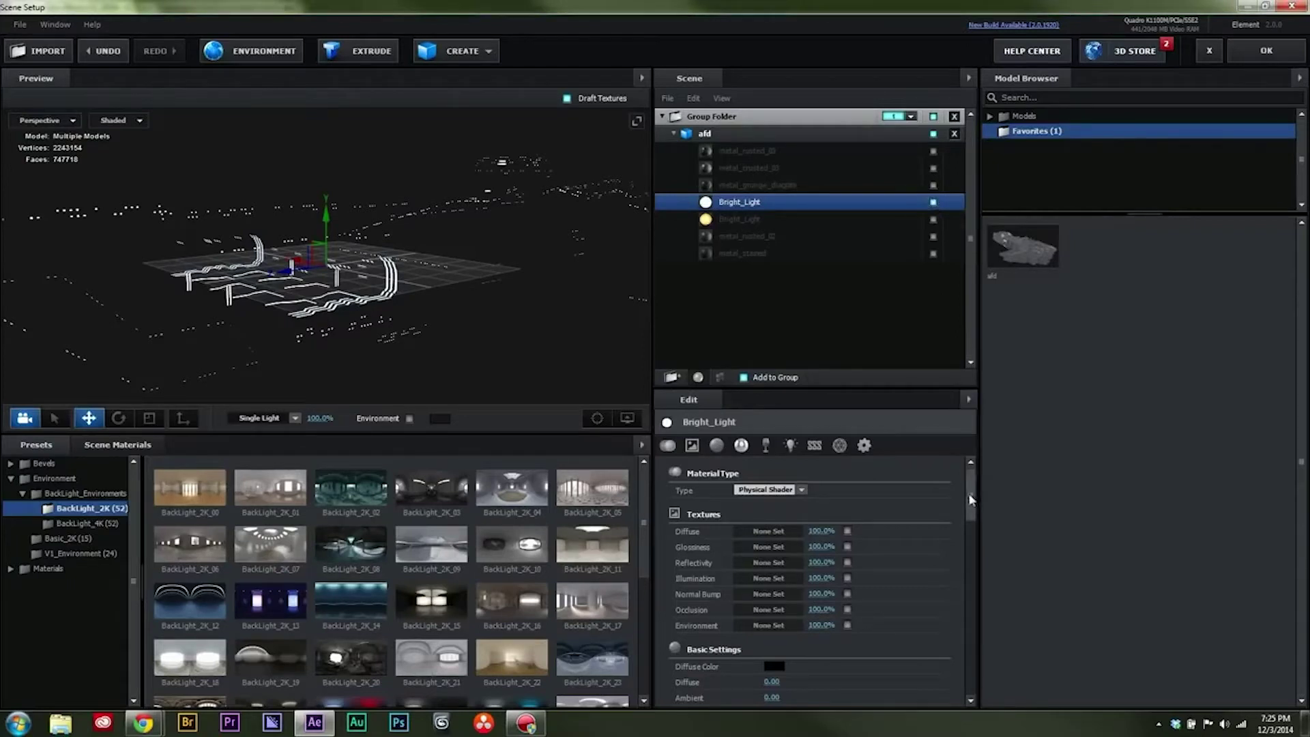
left_click_drag(972, 499, 972, 674)
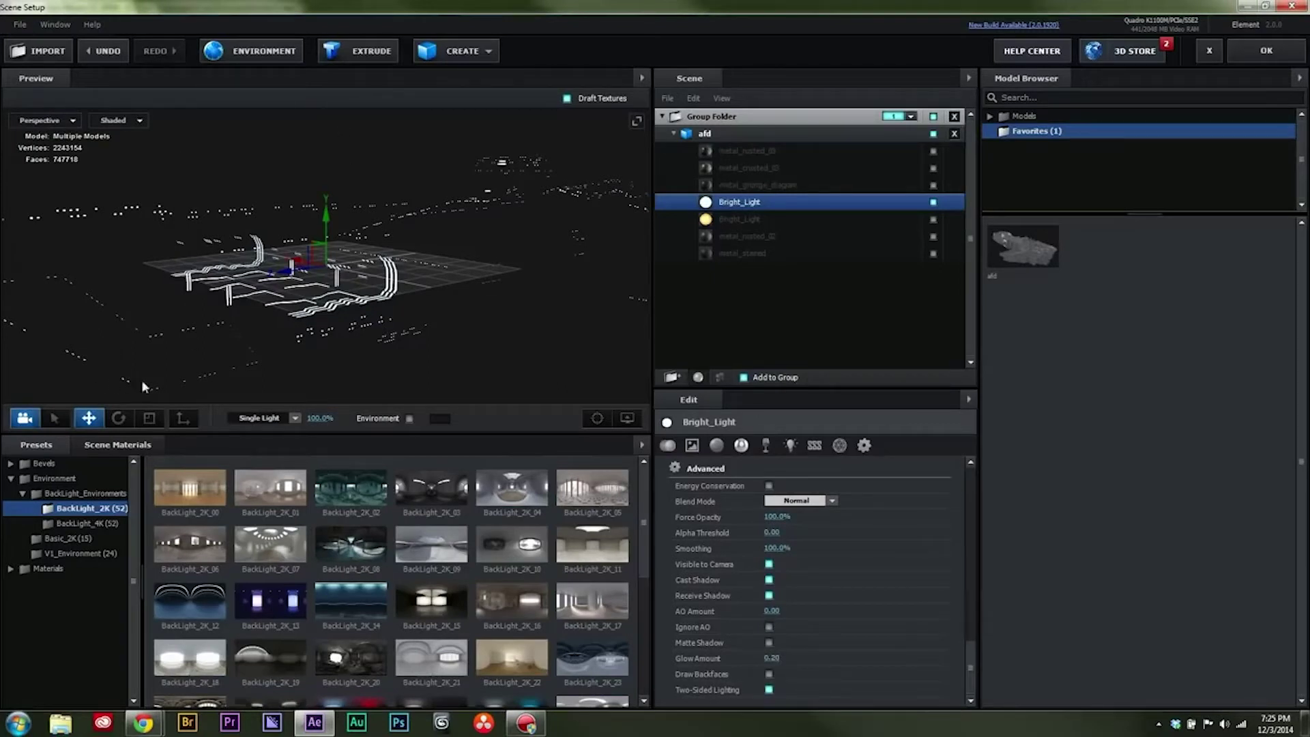
- Show only the yellow Bright_Light material and examine the engine lights at the rear with the material's advanced settings
left_click(933, 219)
left_click_drag(617, 233, 246, 349)
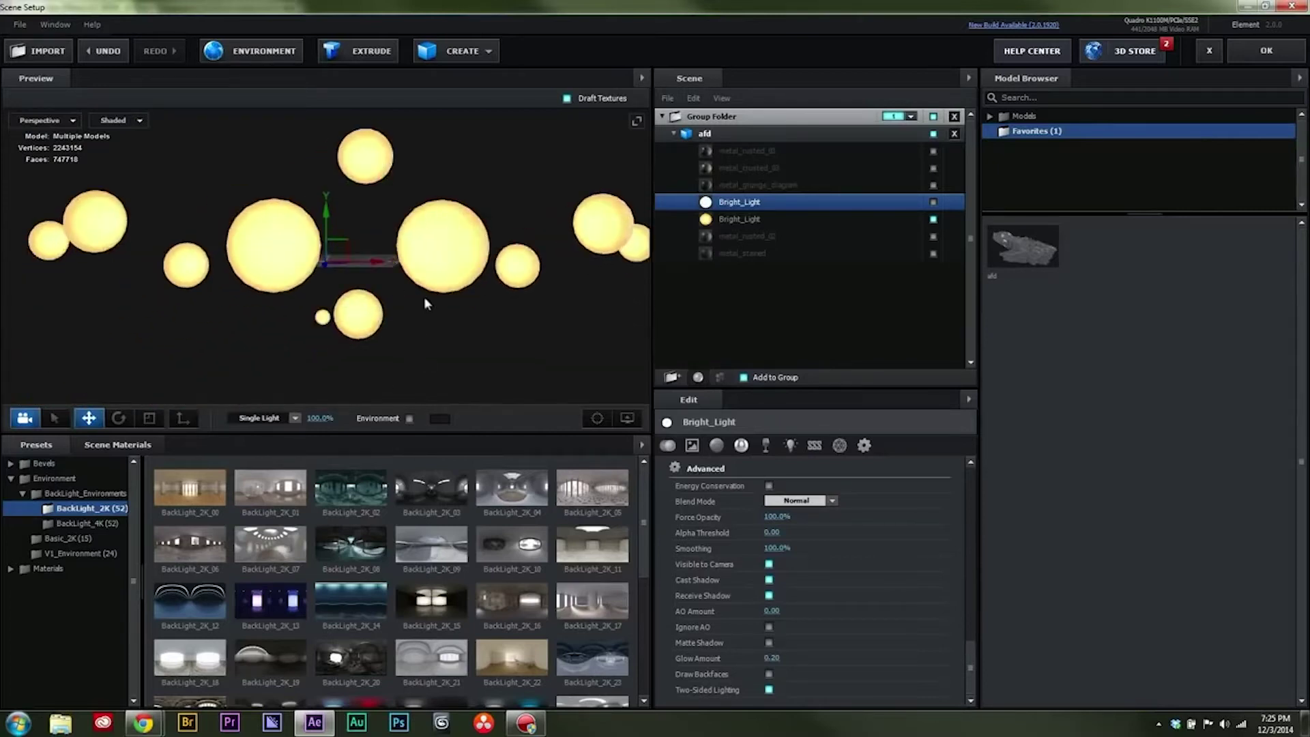
left_click(751, 221)
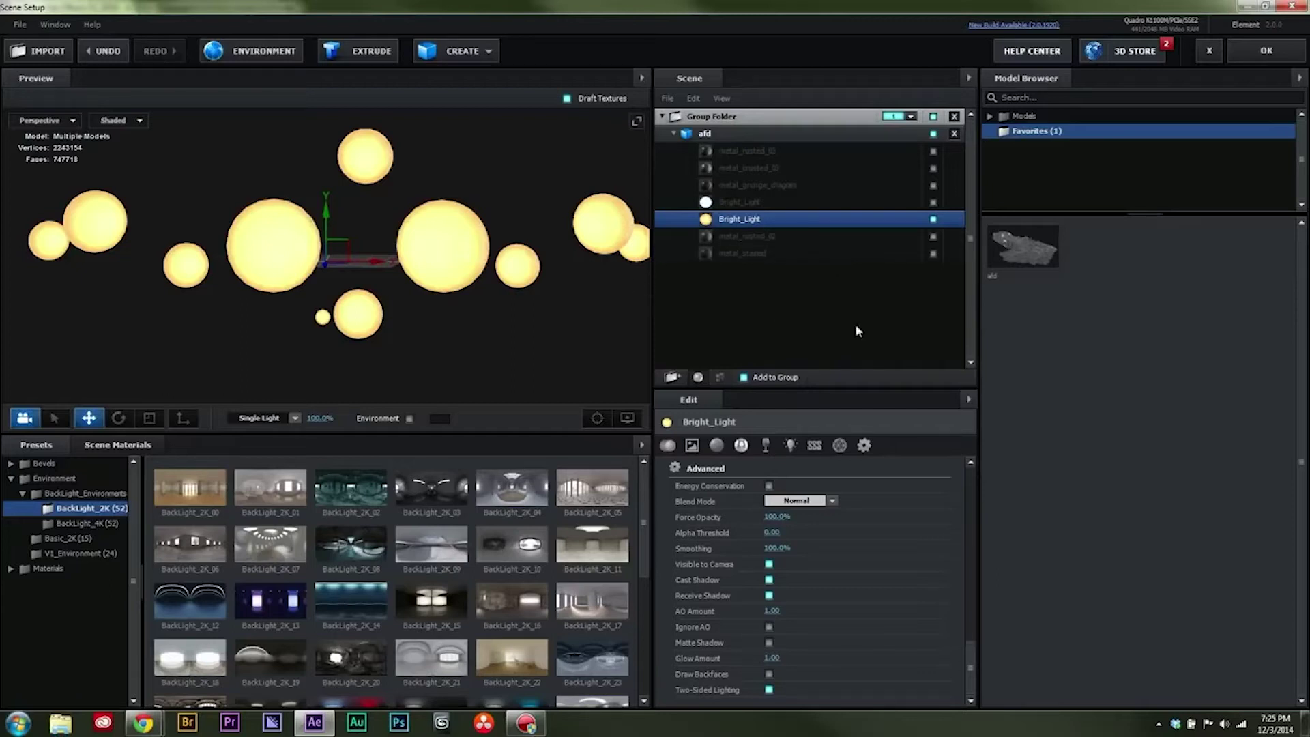
- Restore the visibility of all materials of the afd model
left_click(934, 219)
left_click(934, 253)
left_click(934, 236)
left_click(934, 202)
left_click(934, 185)
left_click(933, 168)
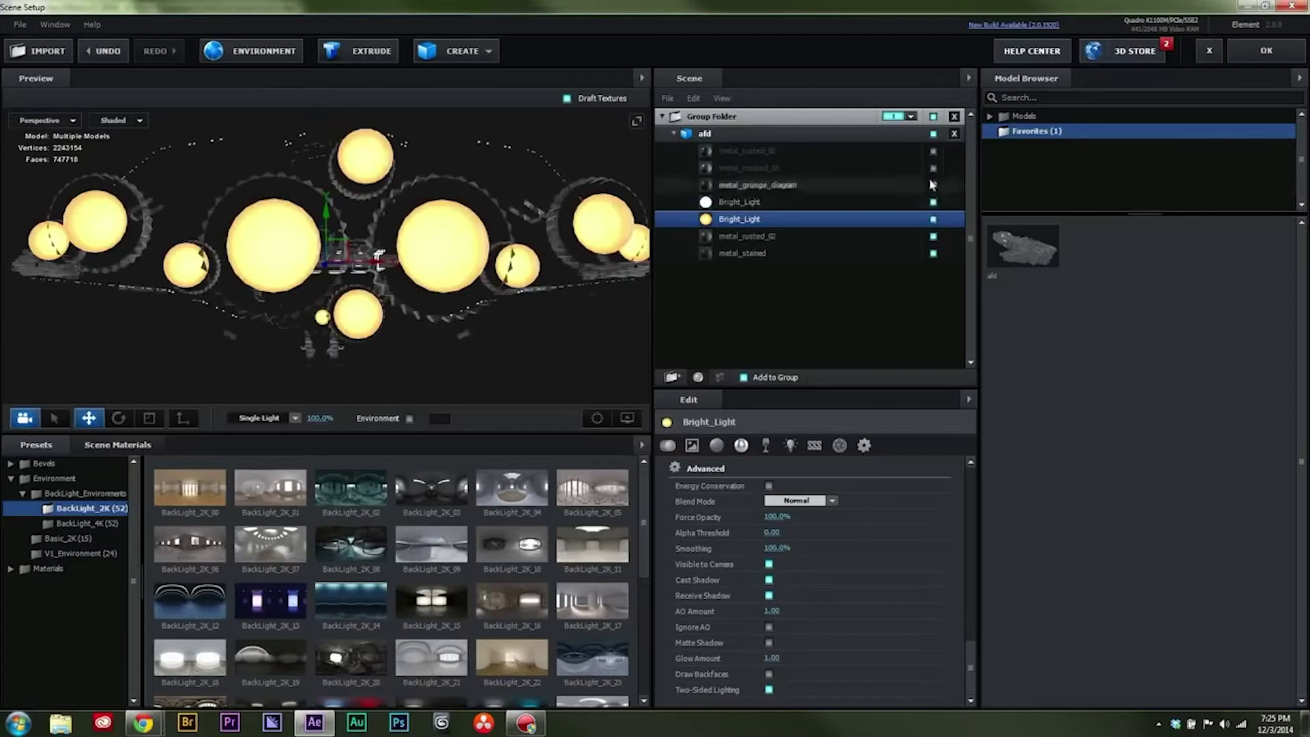
left_click(933, 151)
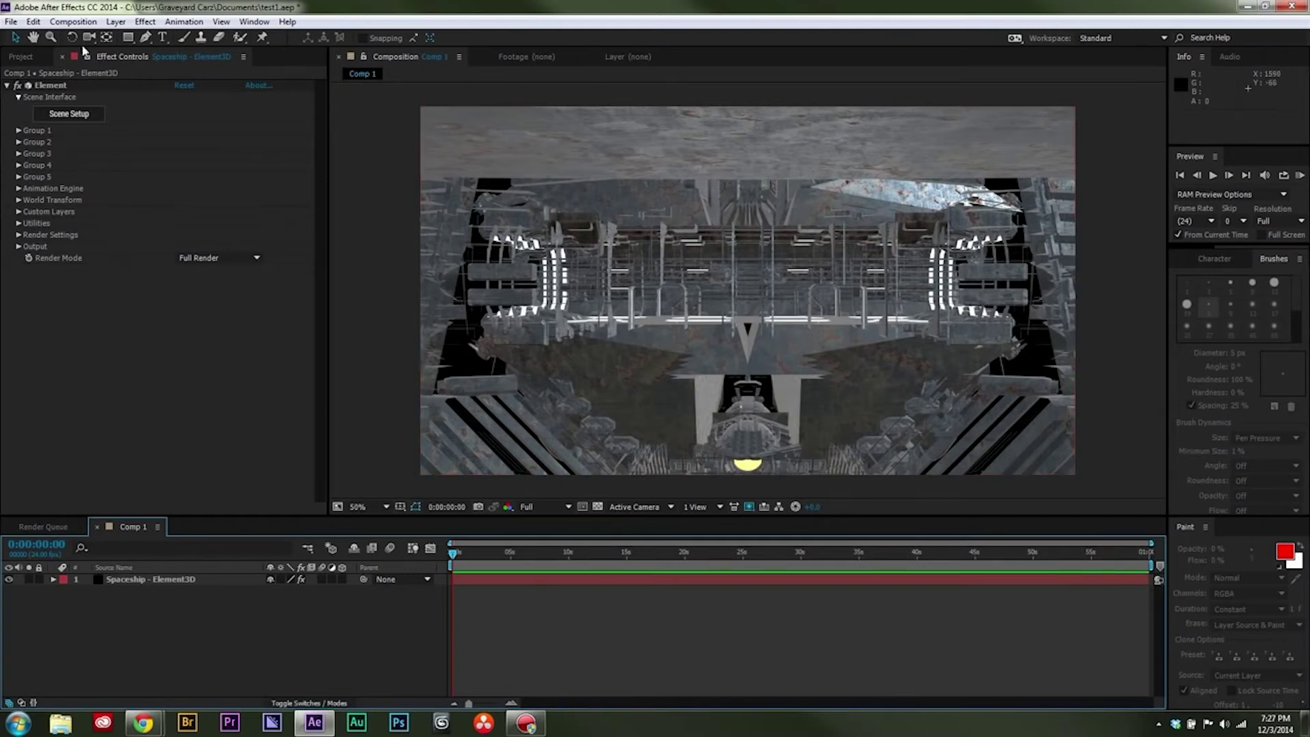
- Add a two-node camera with the 35mm preset to the composition, leaving its layer visible
left_click(116, 21)
mouse_move(126, 40)
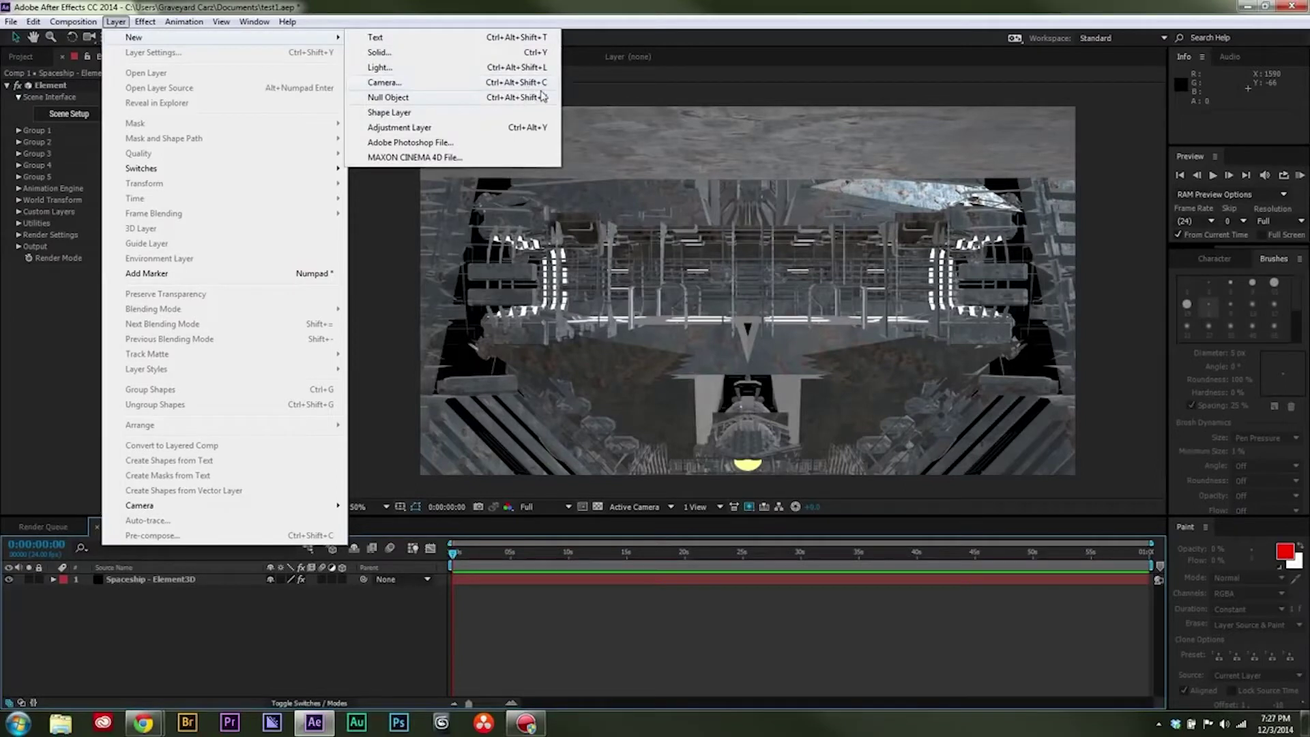
left_click(407, 85)
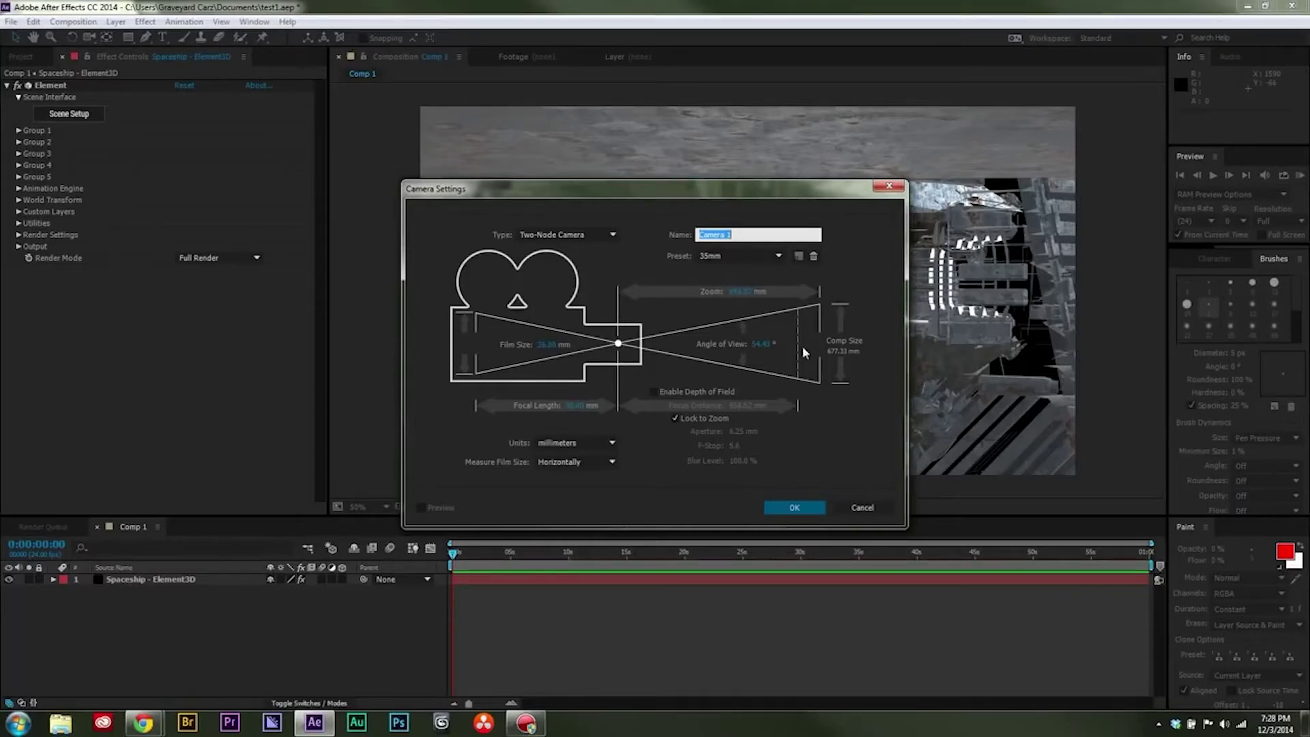
left_click(795, 507)
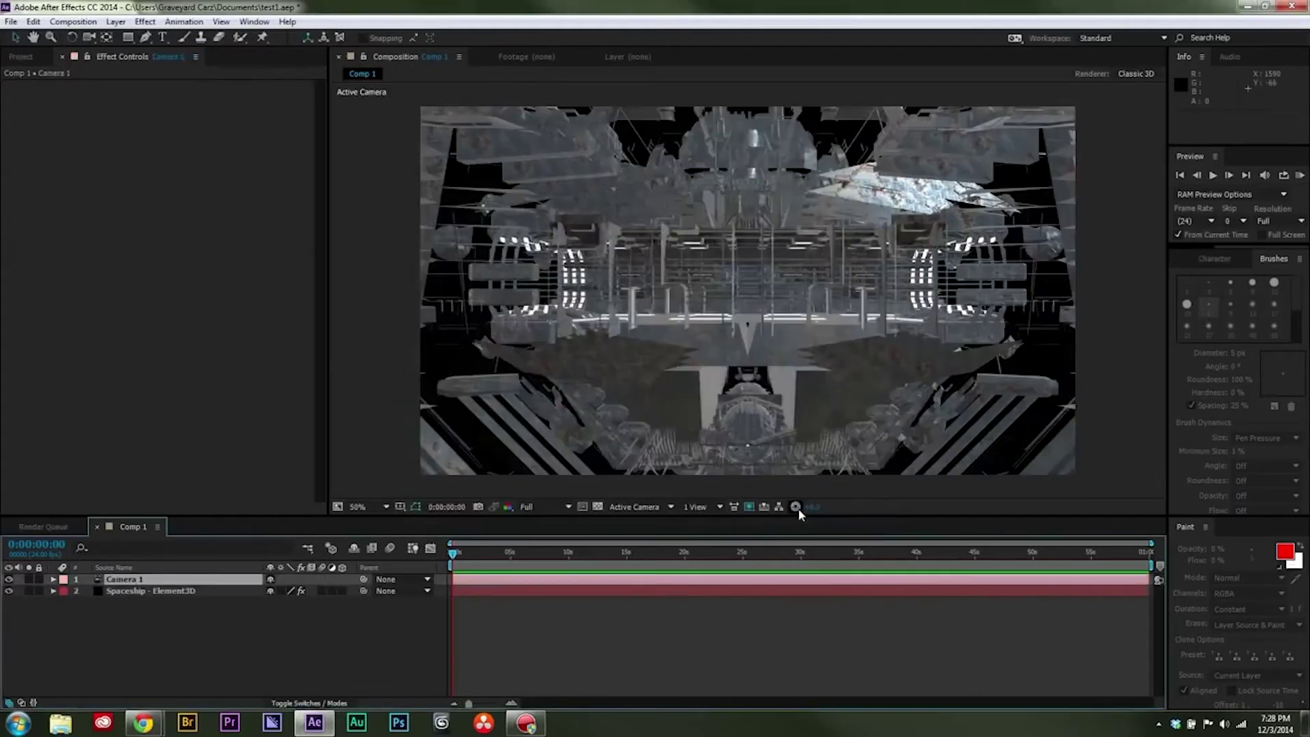
left_click(8, 579)
left_click(9, 581)
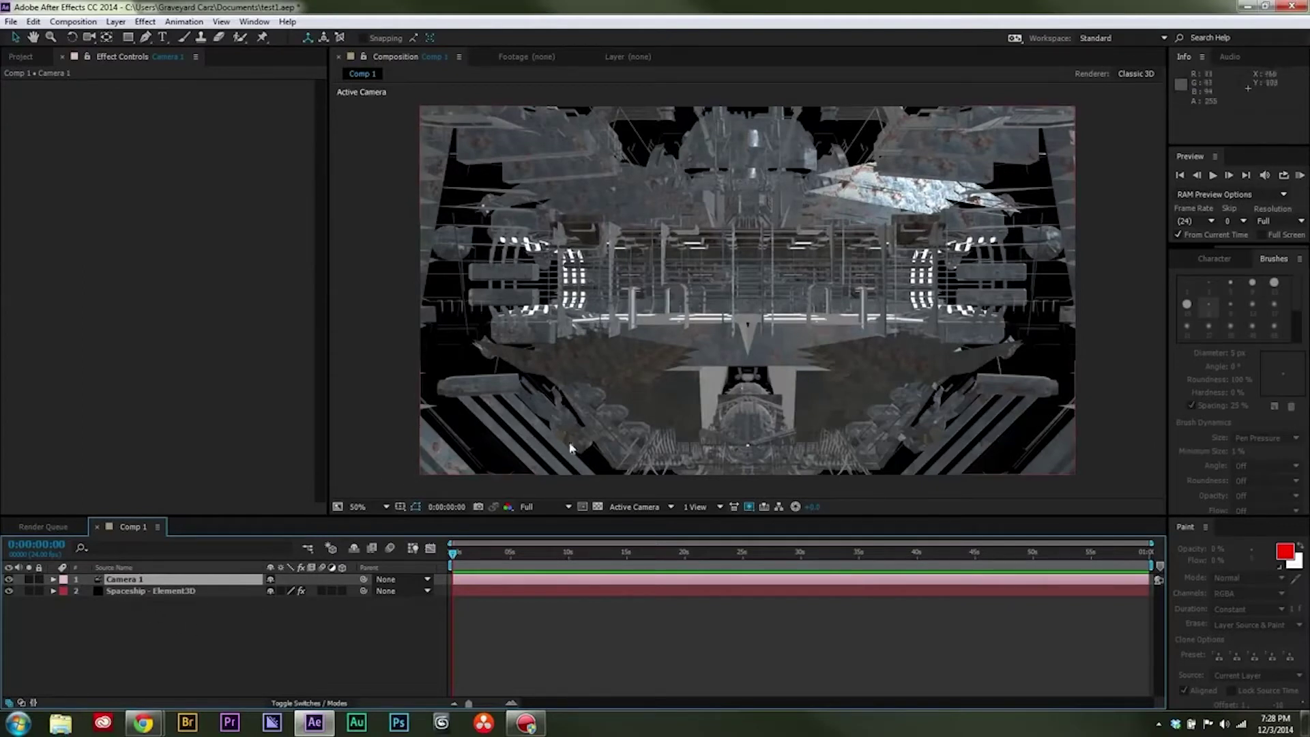
- Reopen the Element scene setup of the spaceship layer to check the model folder's group number, and return to the composition
left_click(161, 592)
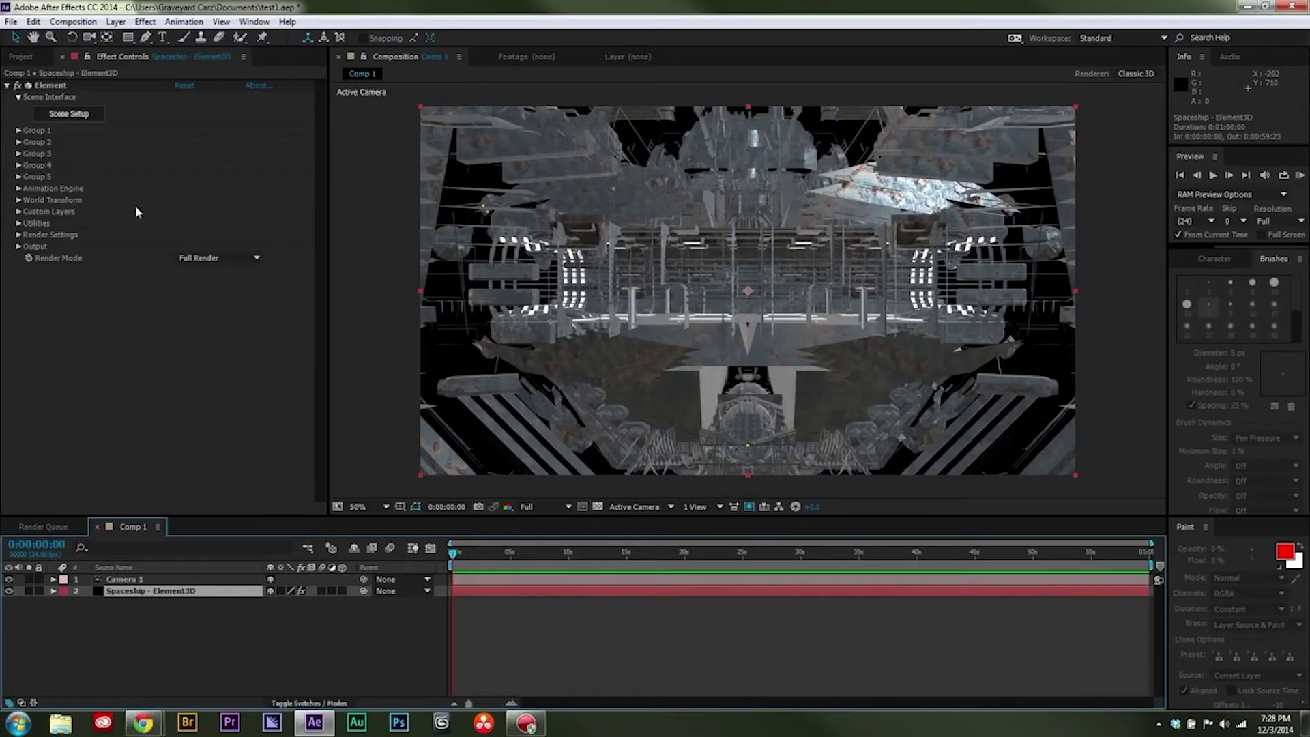
left_click(81, 116)
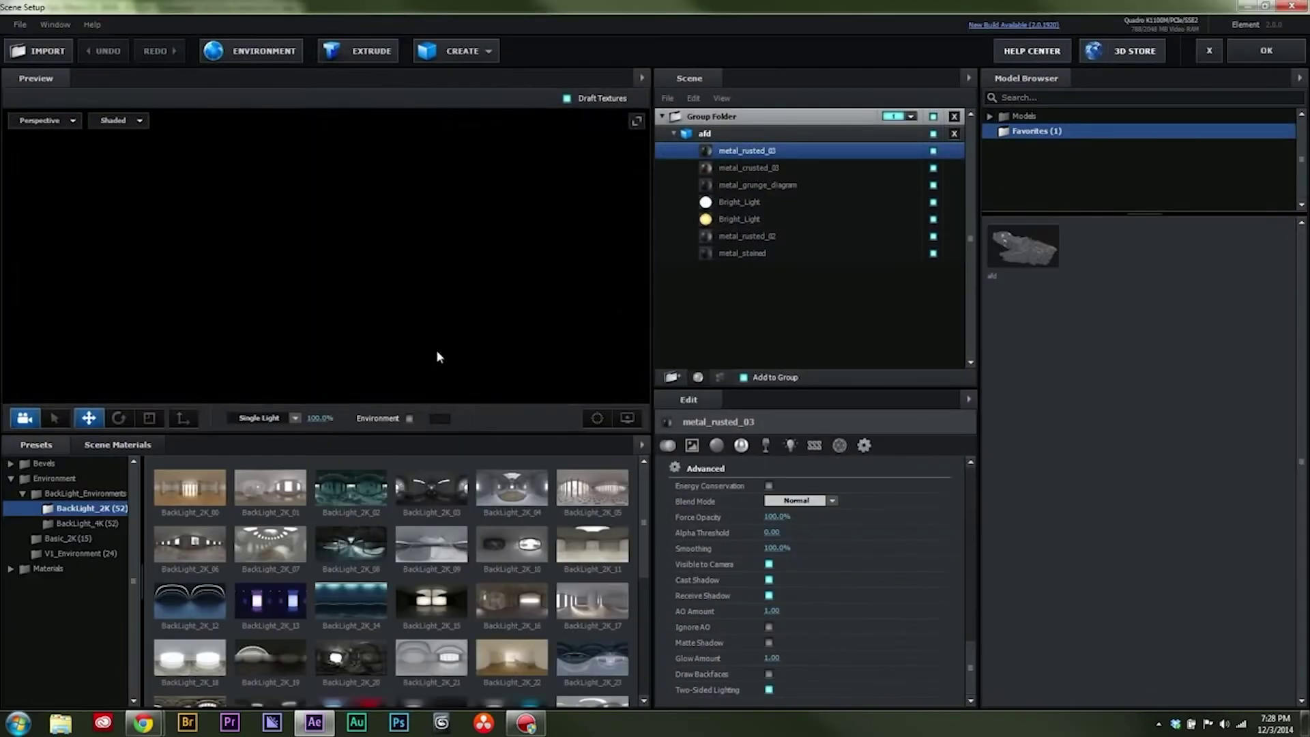
mouse_move(216, 254)
left_mouse_down()
mouse_move(239, 279)
mouse_move(205, 243)
left_mouse_up()
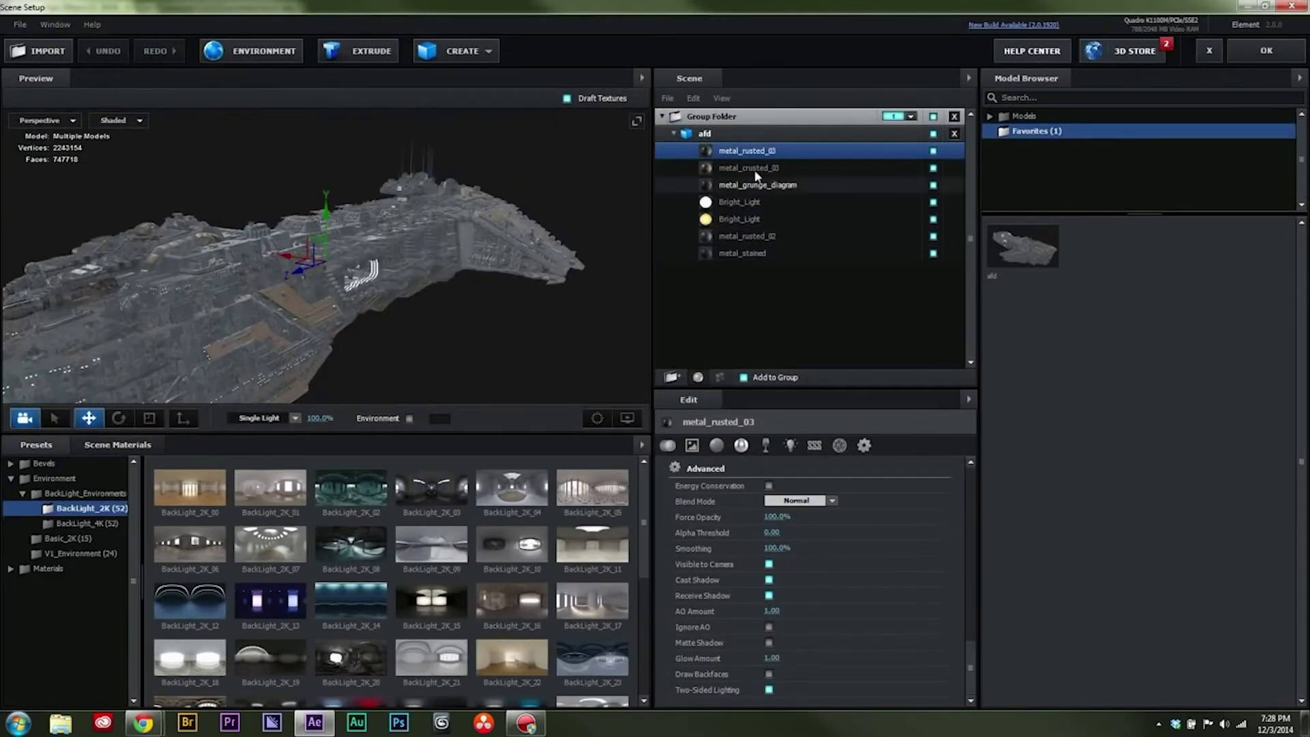
left_click(900, 116)
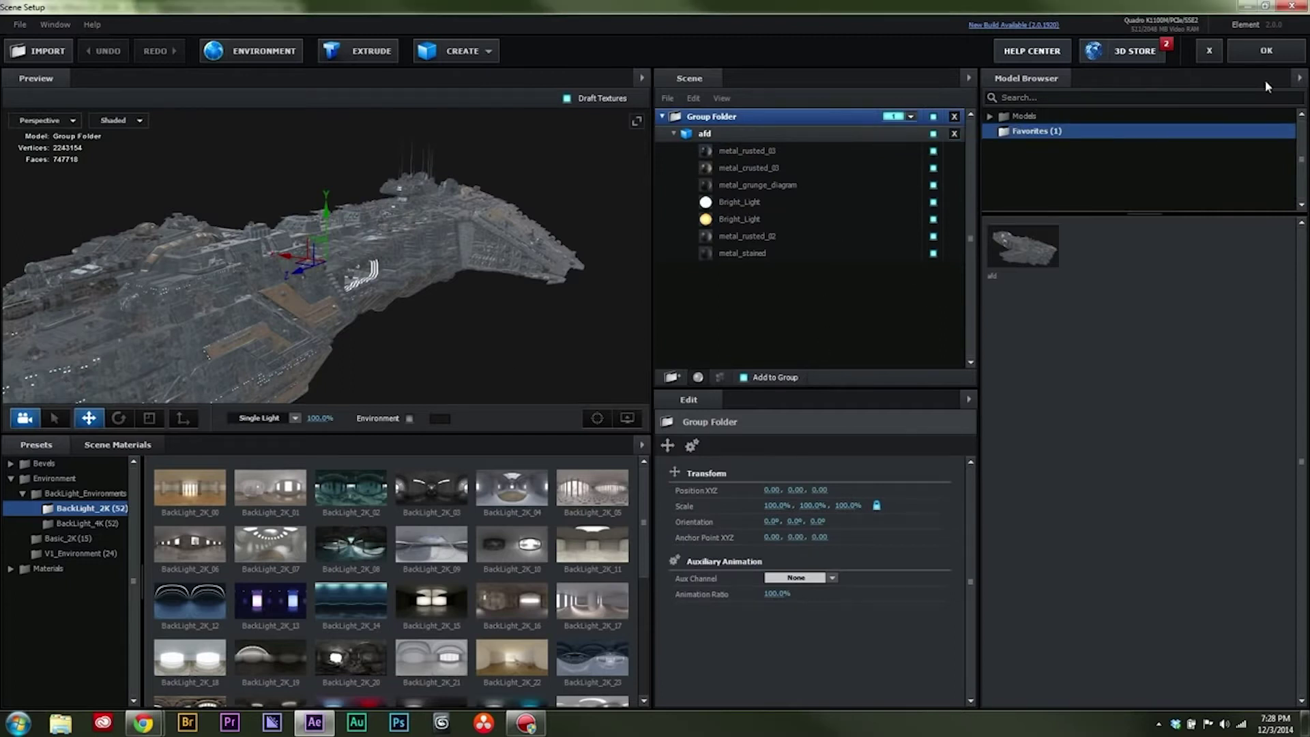
left_click(1266, 51)
- Create a group null for Group 1 of the Element effect and expand the null's transform properties
left_click(18, 131)
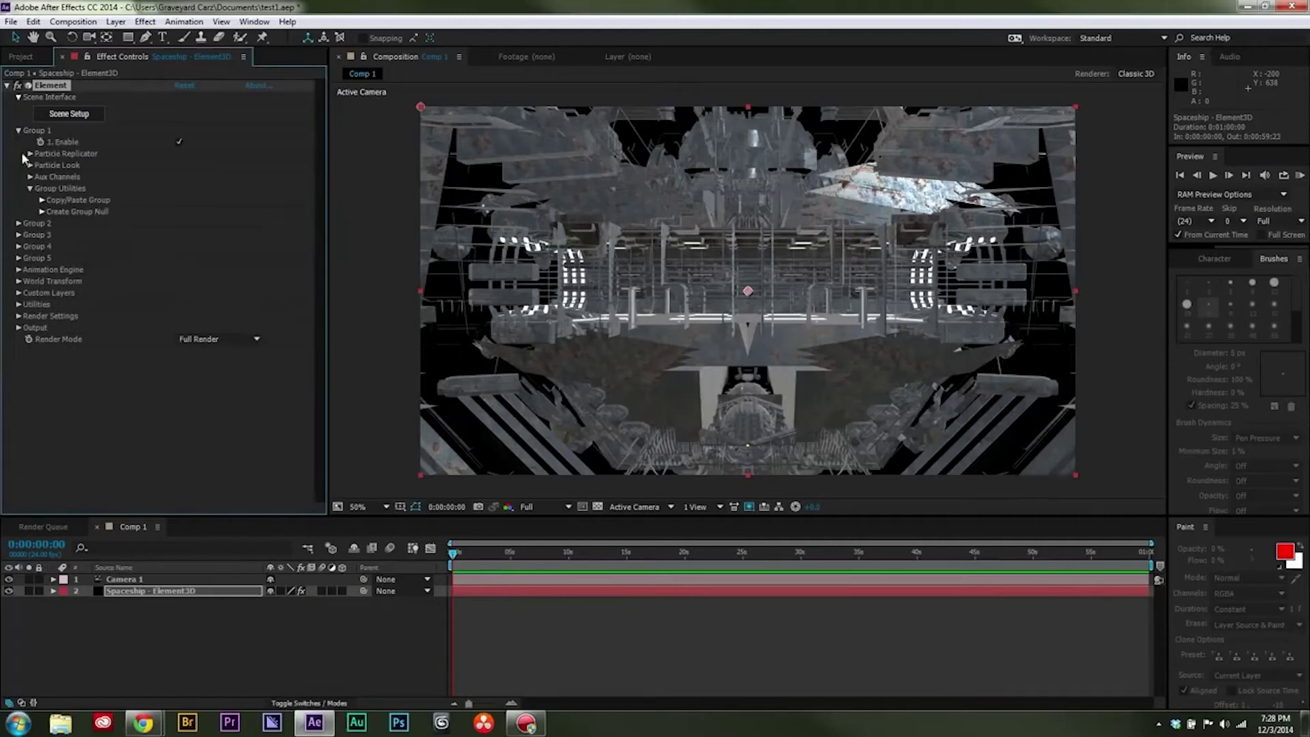
left_click(42, 212)
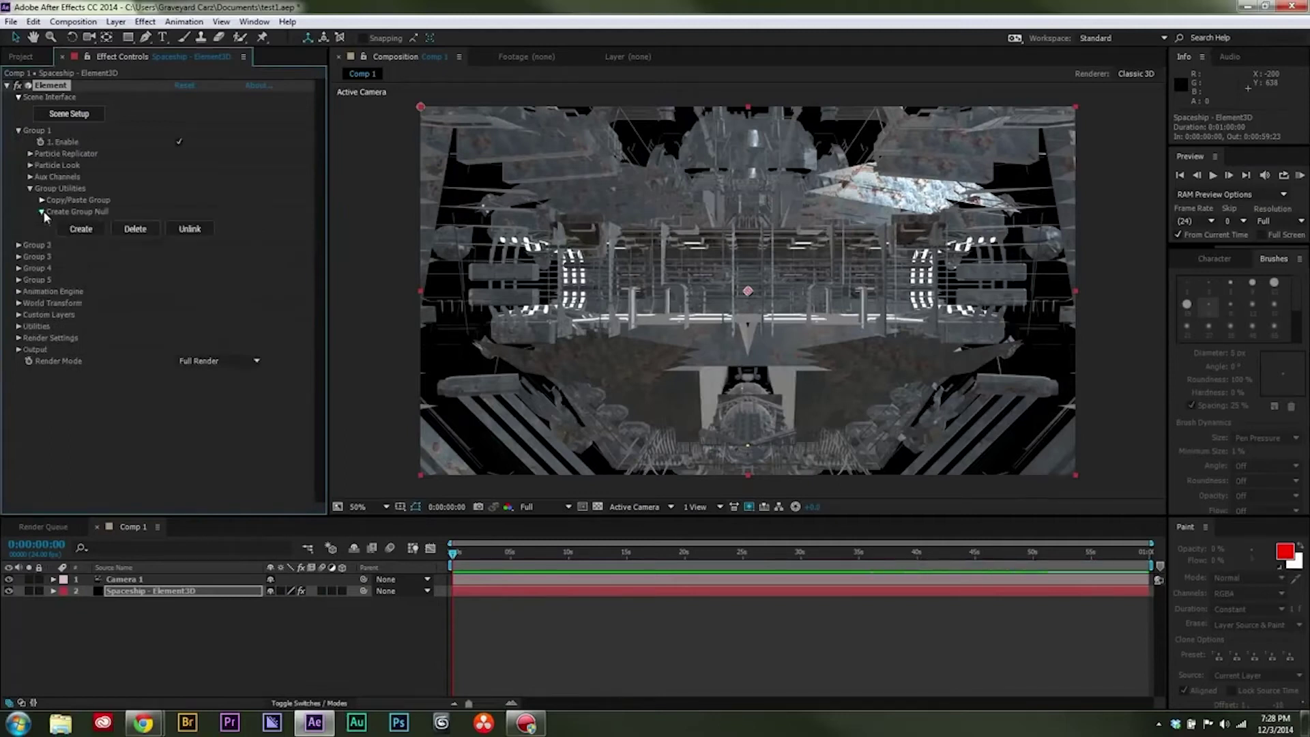
left_click(75, 229)
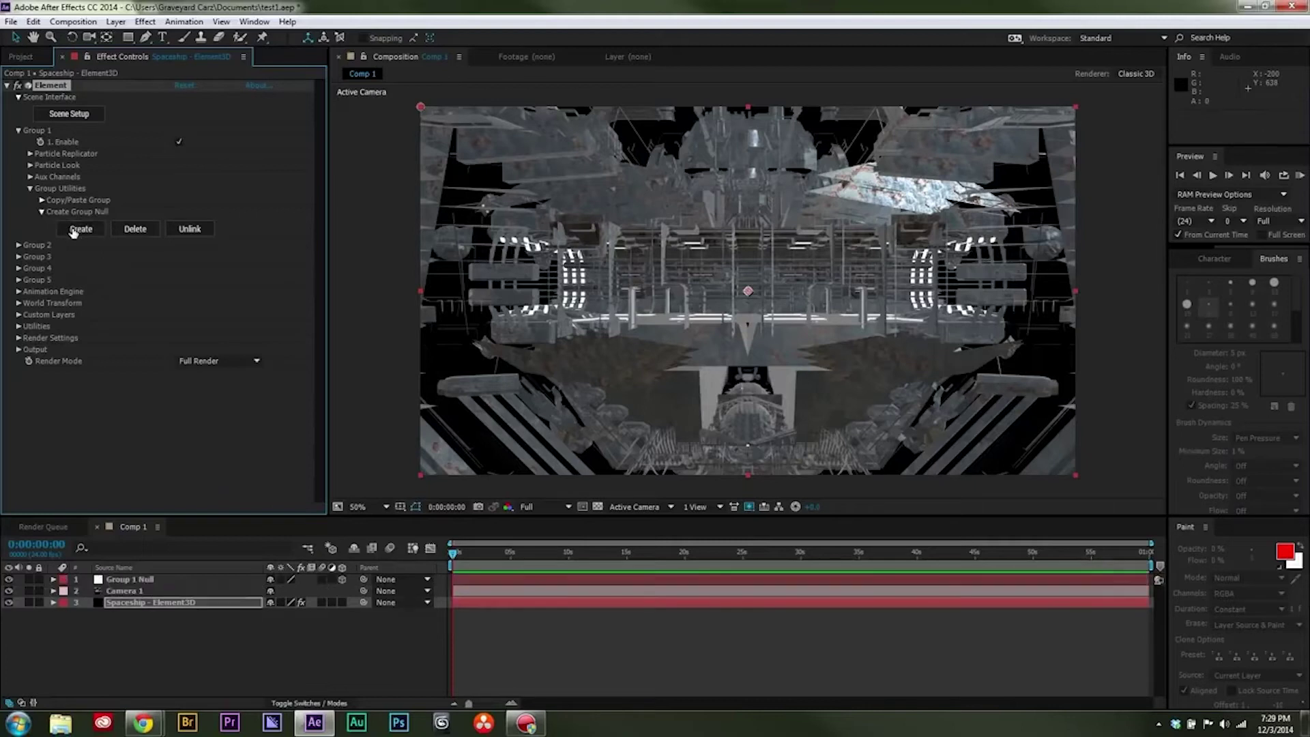
left_click(145, 580)
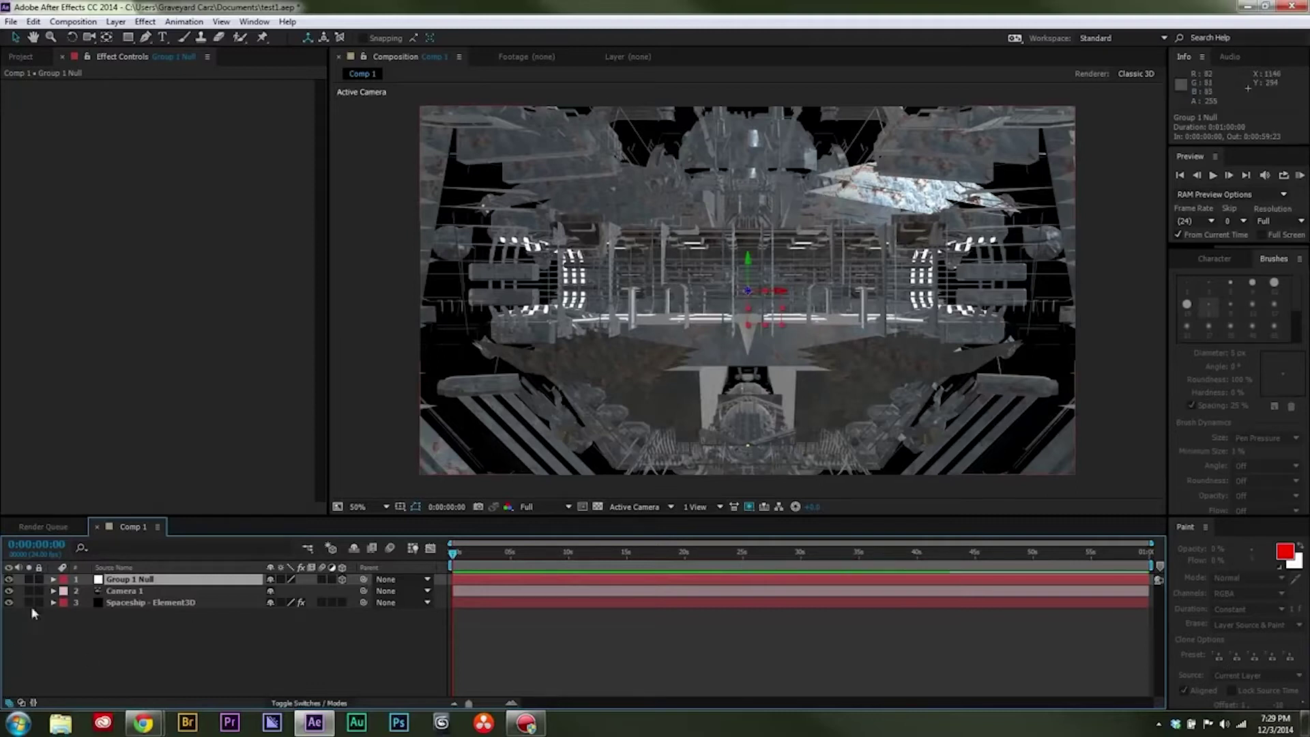
left_click(53, 580)
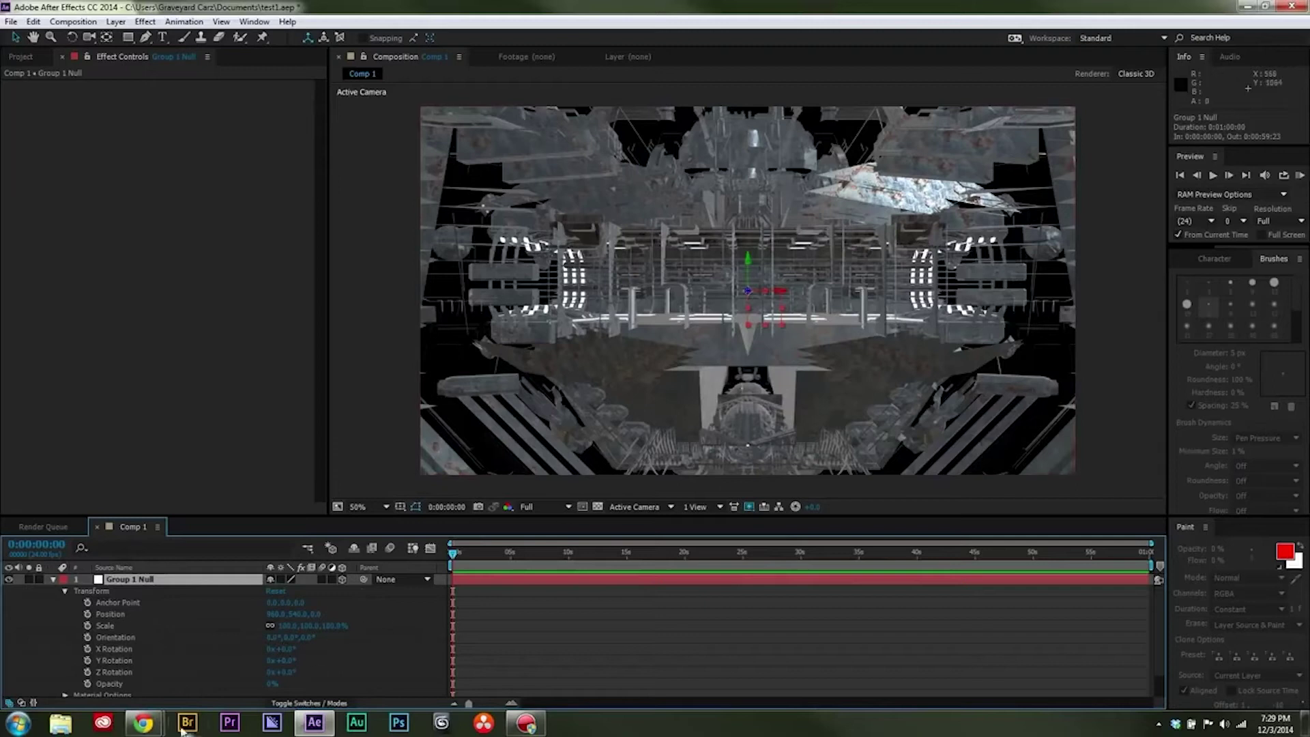
- Try moving the Group 1 null along Z to about -237
left_click_drag(315, 614, 1095, 577)
left_click_drag(295, 554, 158, 560)
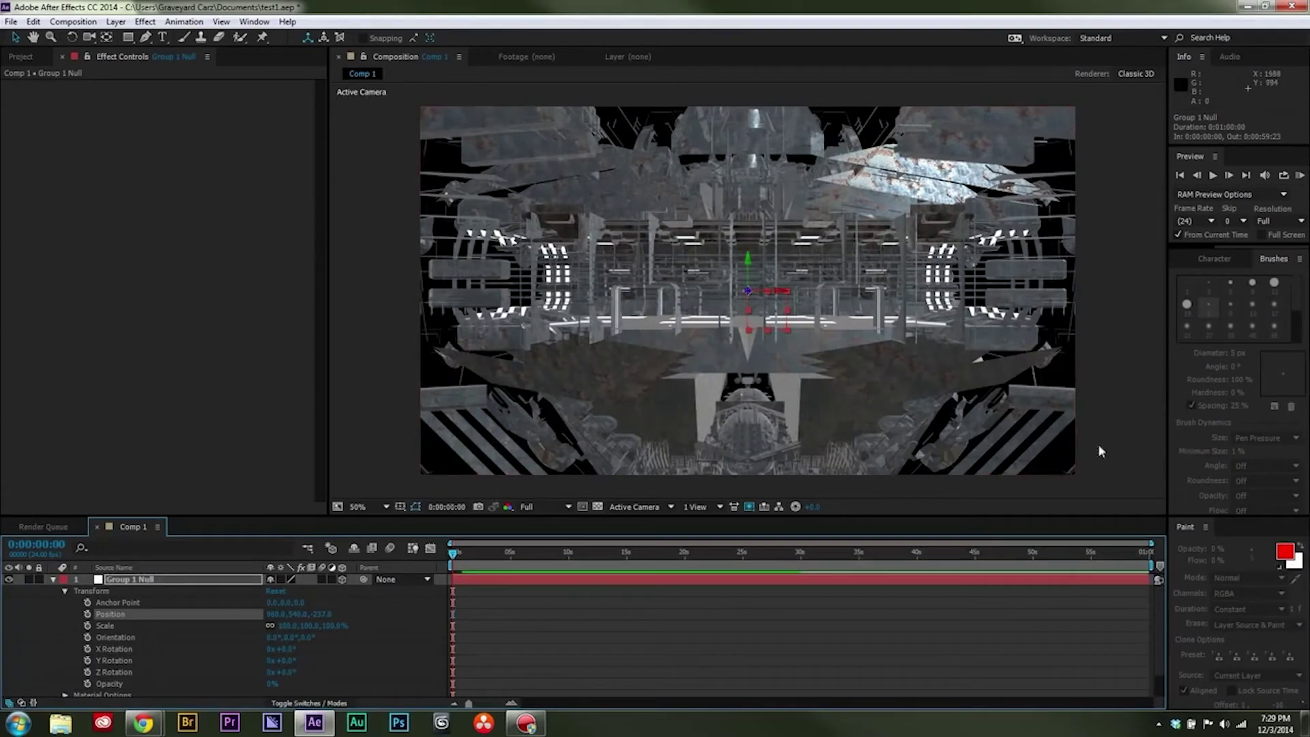
- At the composition's last frame, 0:00:59:23, push the Group 1 null back along Z to about 14,786
left_click(1156, 559)
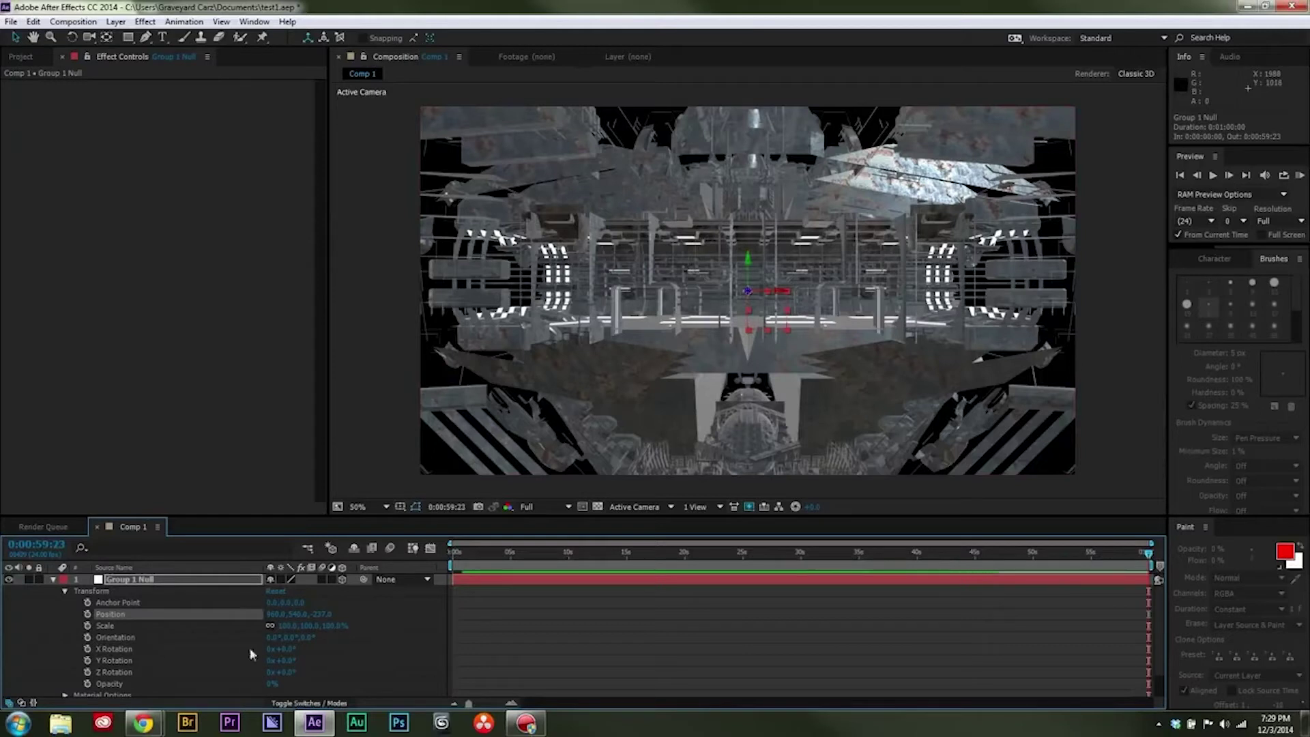
left_click_drag(324, 618, 545, 669)
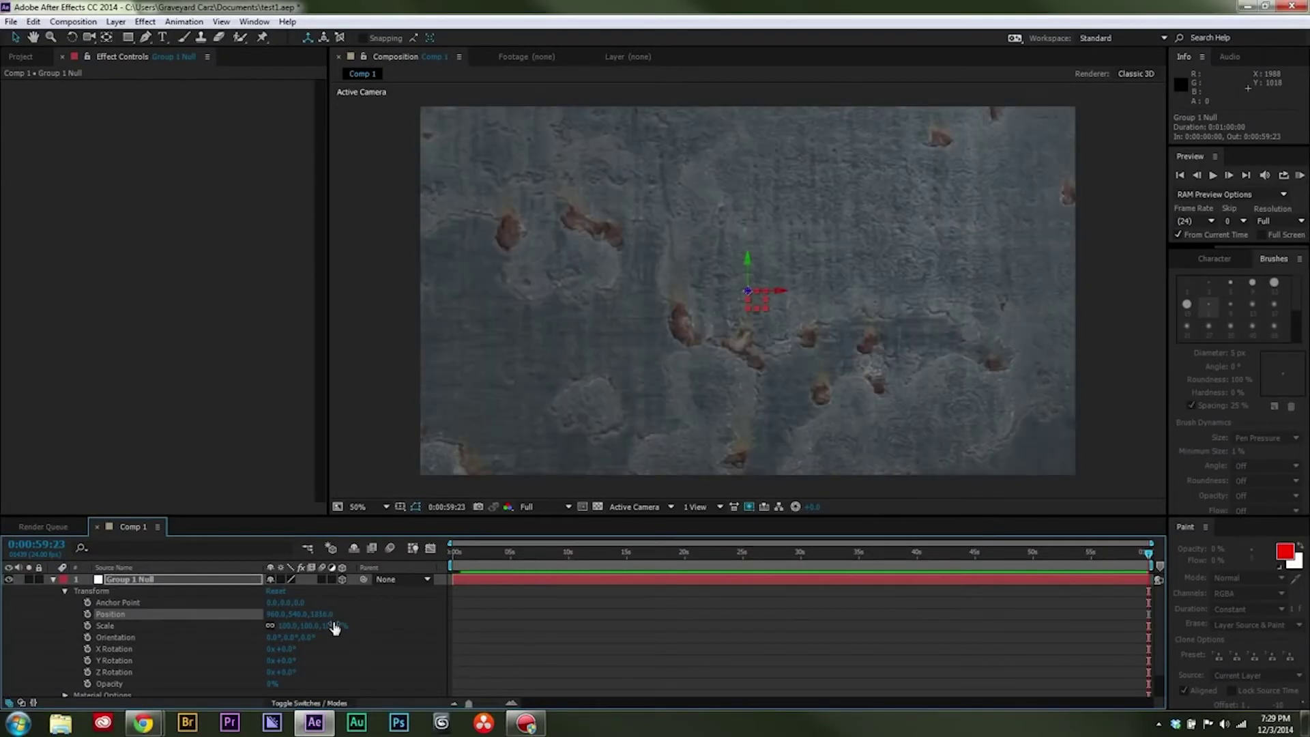
left_click_drag(326, 618, 1160, 635)
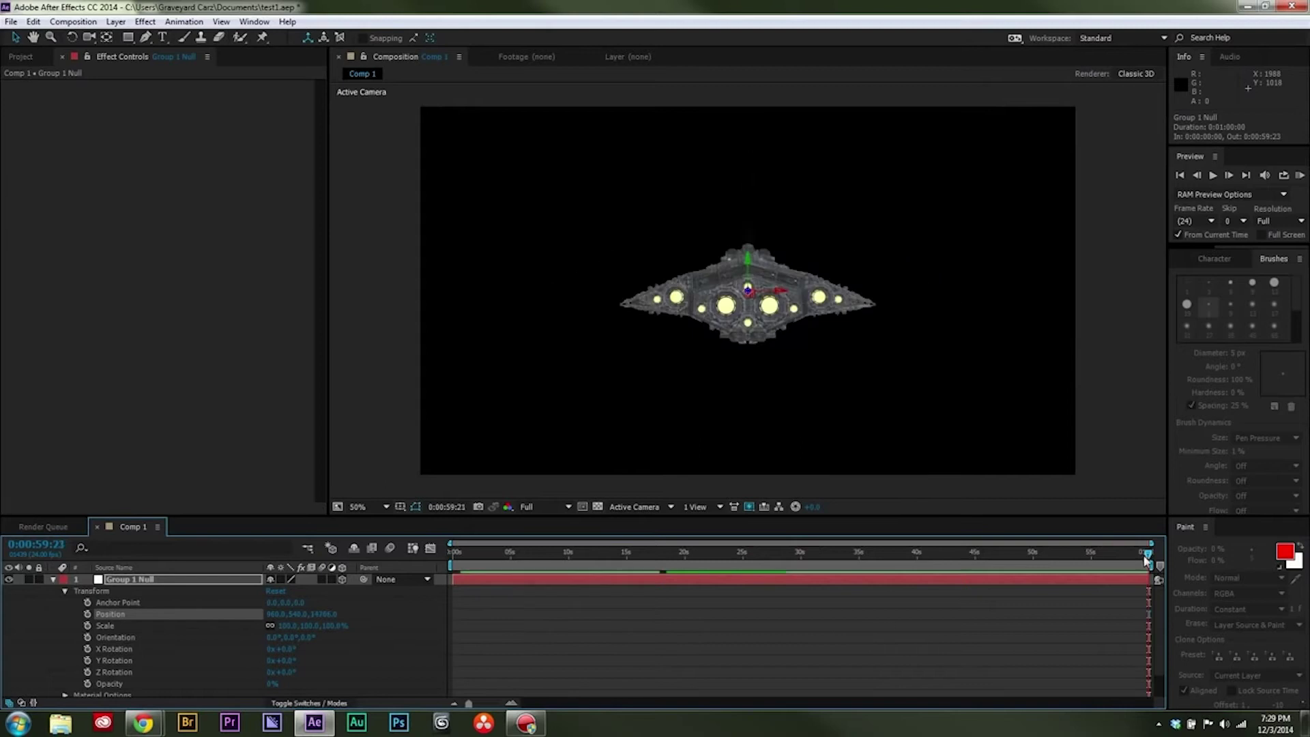
- Set a position keyframe for the null at the last frame and return to the first frame
left_click_drag(1150, 556, 1221, 607)
left_click(88, 613)
left_click_drag(1150, 554, 523, 554)
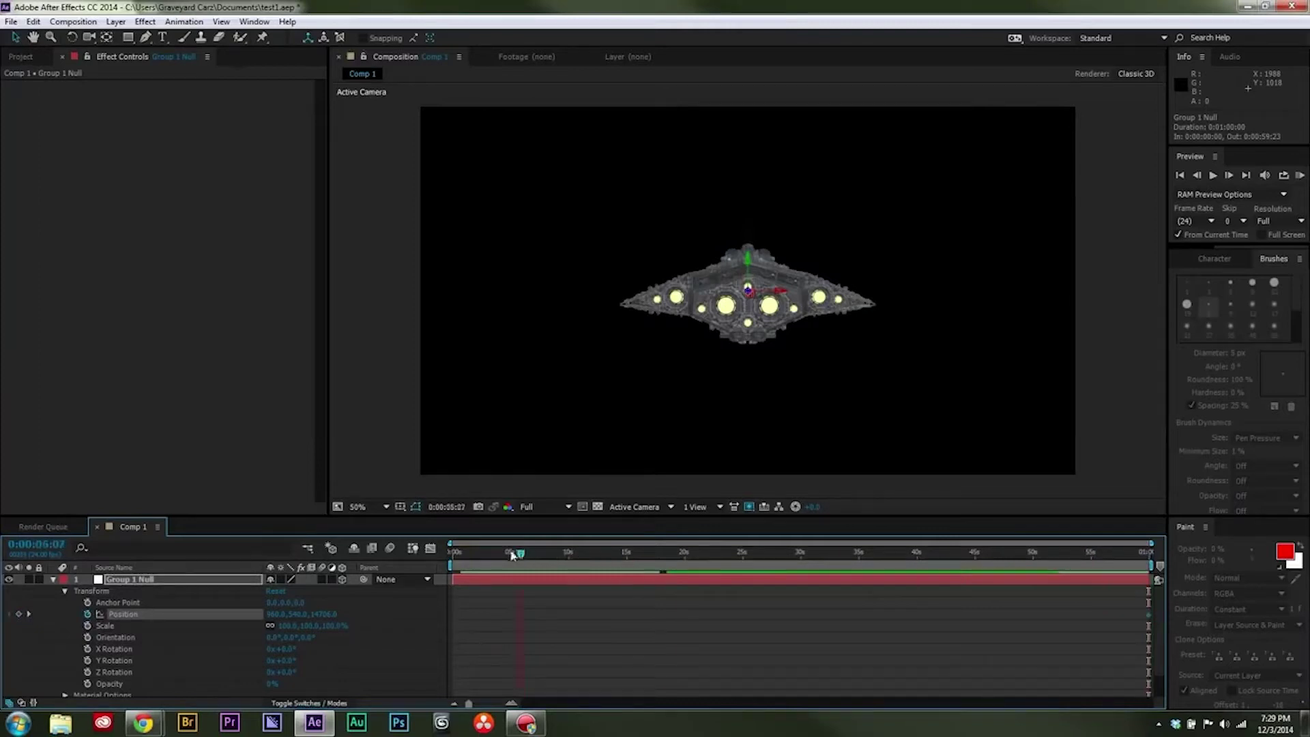
left_click(413, 550)
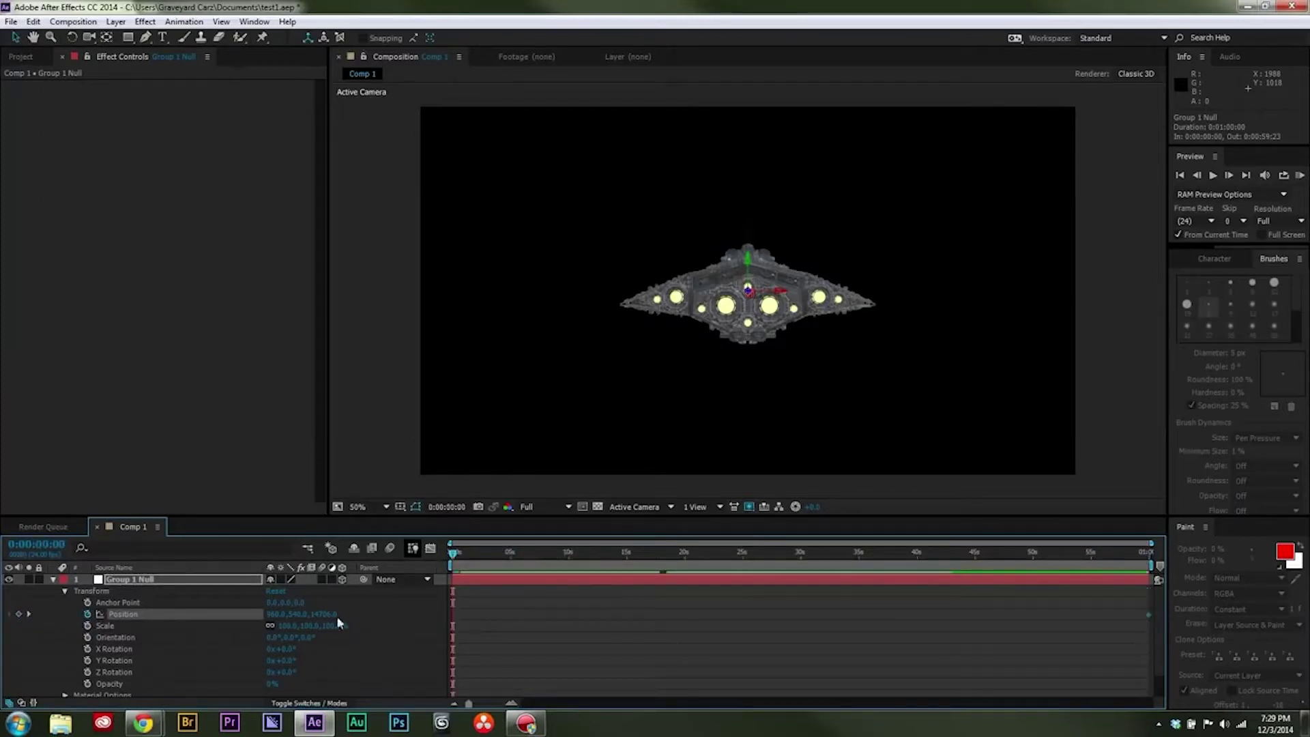
- At the first frame, bring the Group 1 null forward to a negative Z position and check the ship's motion along the timeline
left_click_drag(328, 614, 88, 647)
left_click_drag(330, 614, 39, 614)
left_click_drag(325, 619, 355, 621)
left_click_drag(1130, 554, 530, 655)
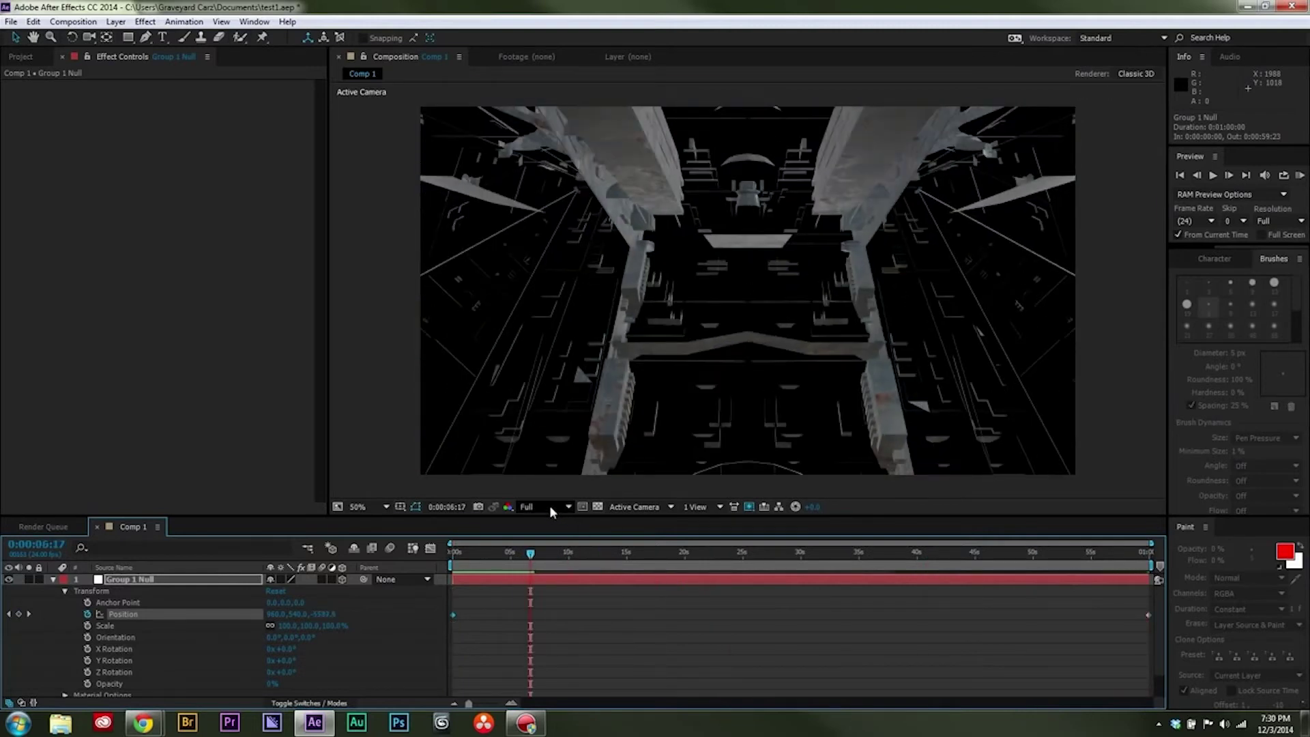
- Try the Top view and review the spaceship's flight through to the end of the composition
left_click(550, 505)
left_click(635, 507)
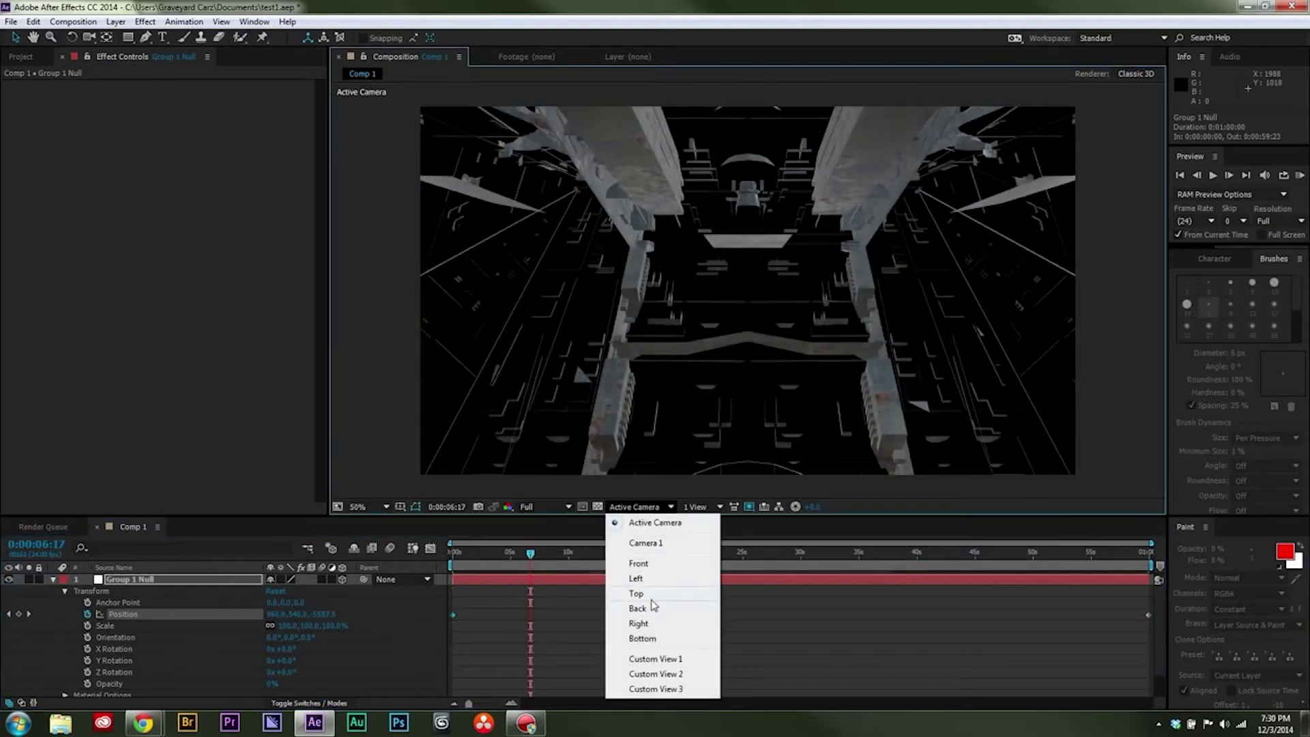
left_click(652, 594)
left_click_drag(471, 566, 819, 572)
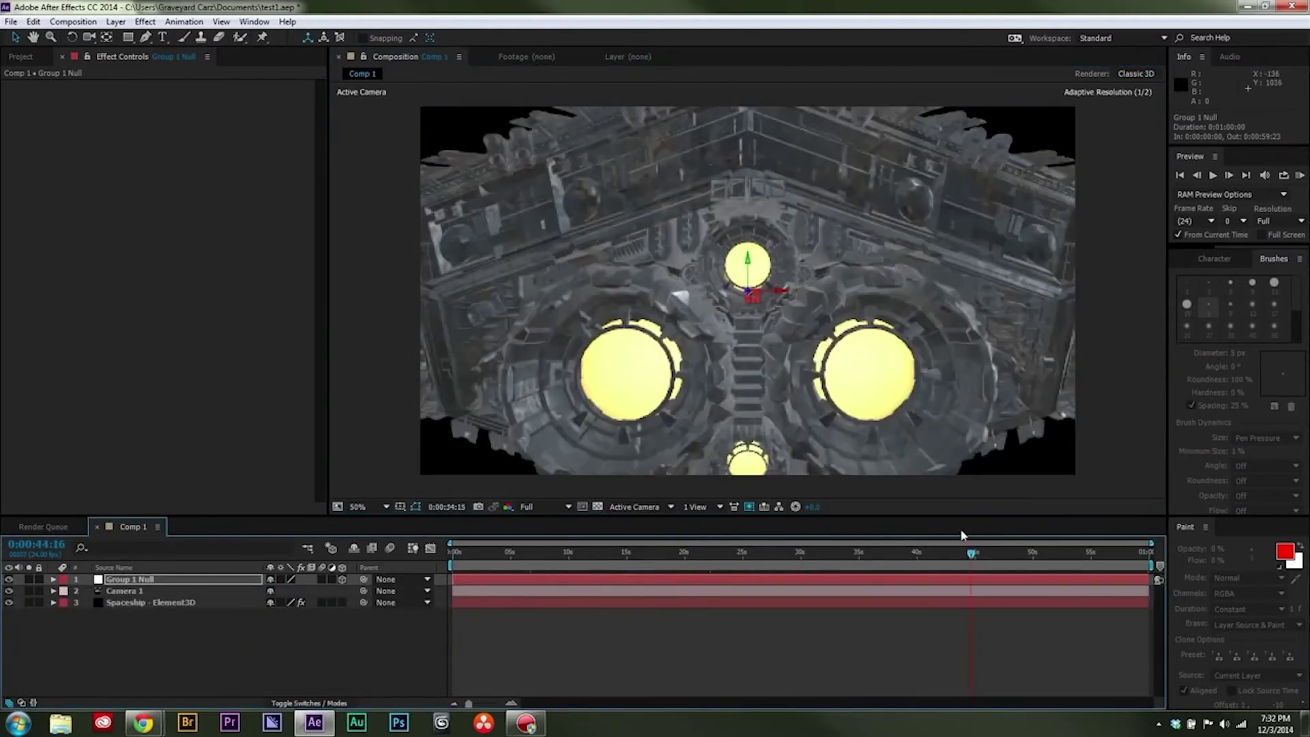
left_click_drag(962, 534, 1140, 517)
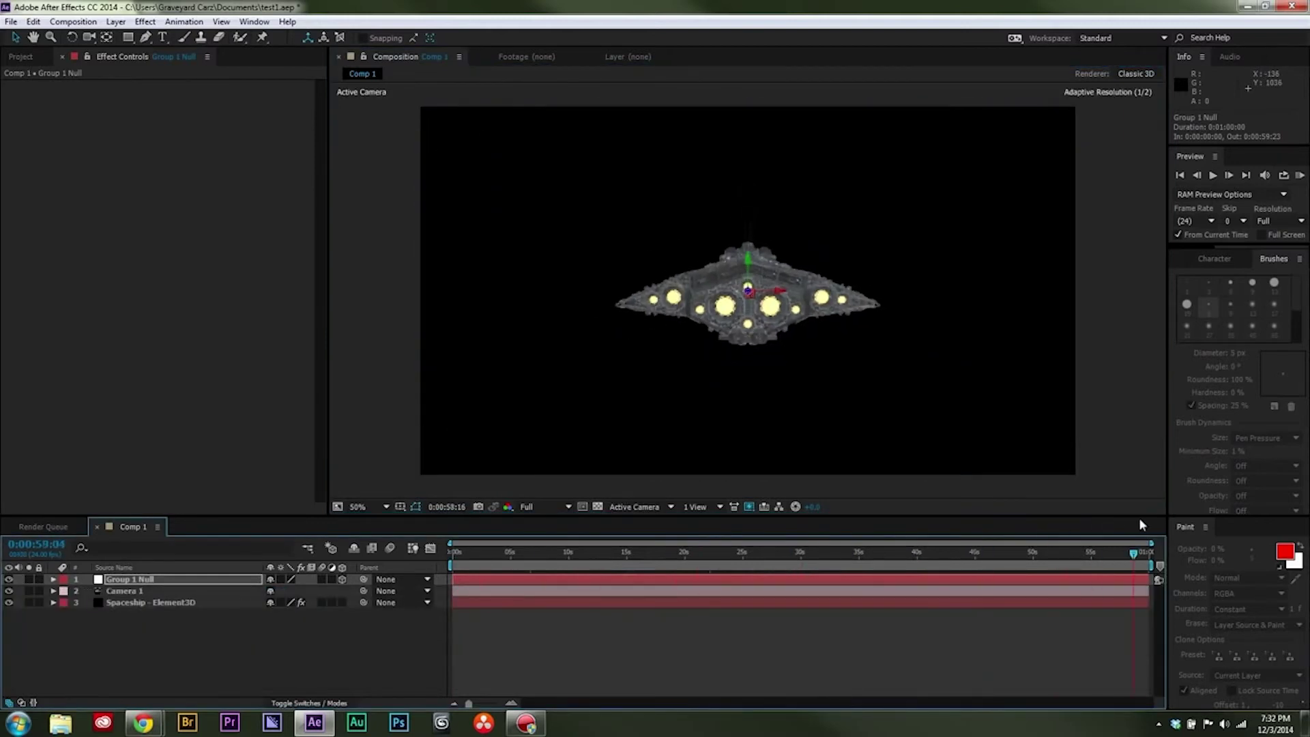
- At 0:00:37:05, enable keyframing for Camera 1's Orientation, Position and Point of Interest
left_click(54, 592)
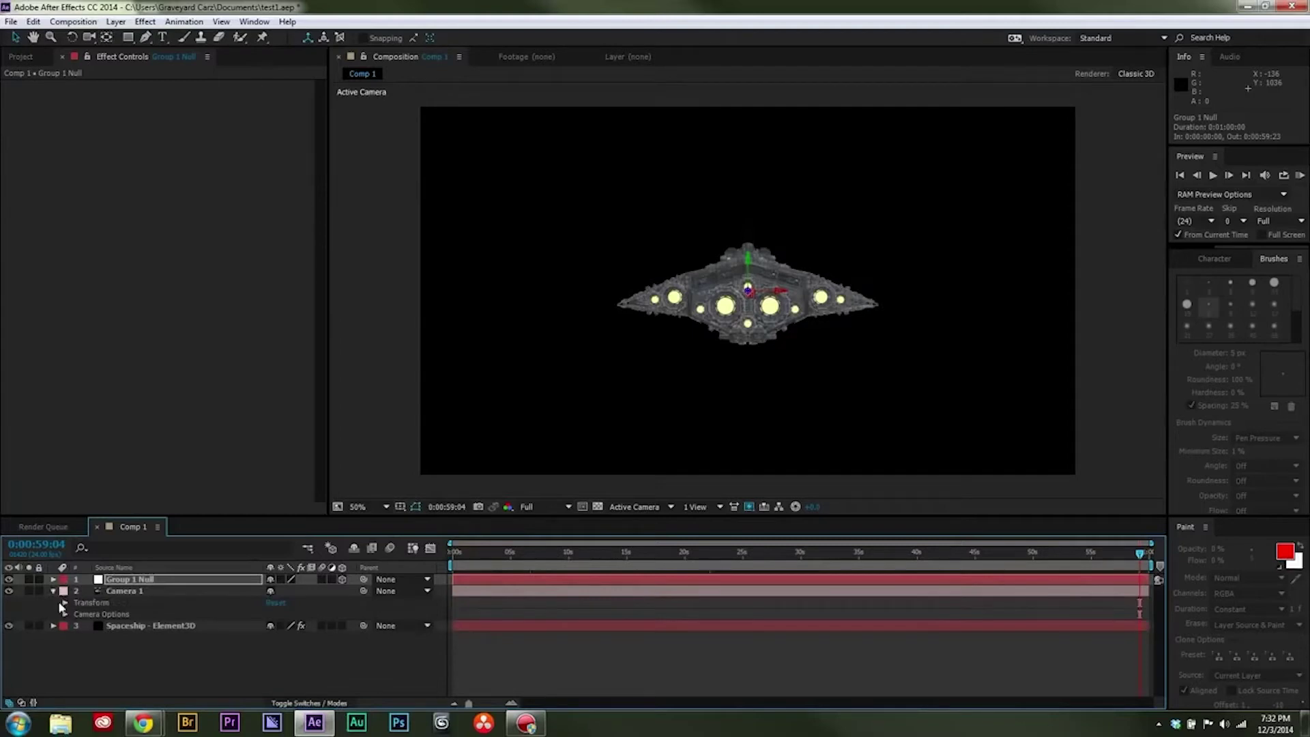
left_click(64, 603)
left_click_drag(1071, 549, 884, 584)
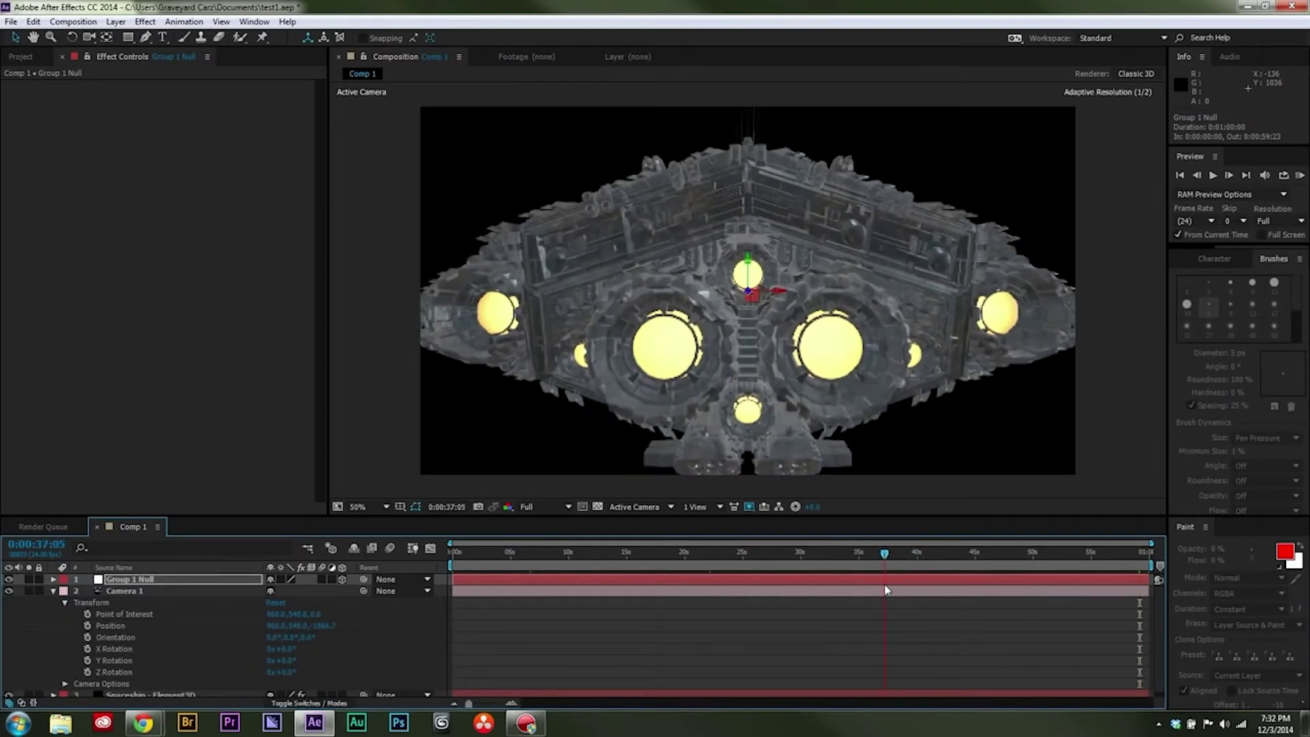
left_click(87, 637)
left_click(87, 625)
left_click(87, 615)
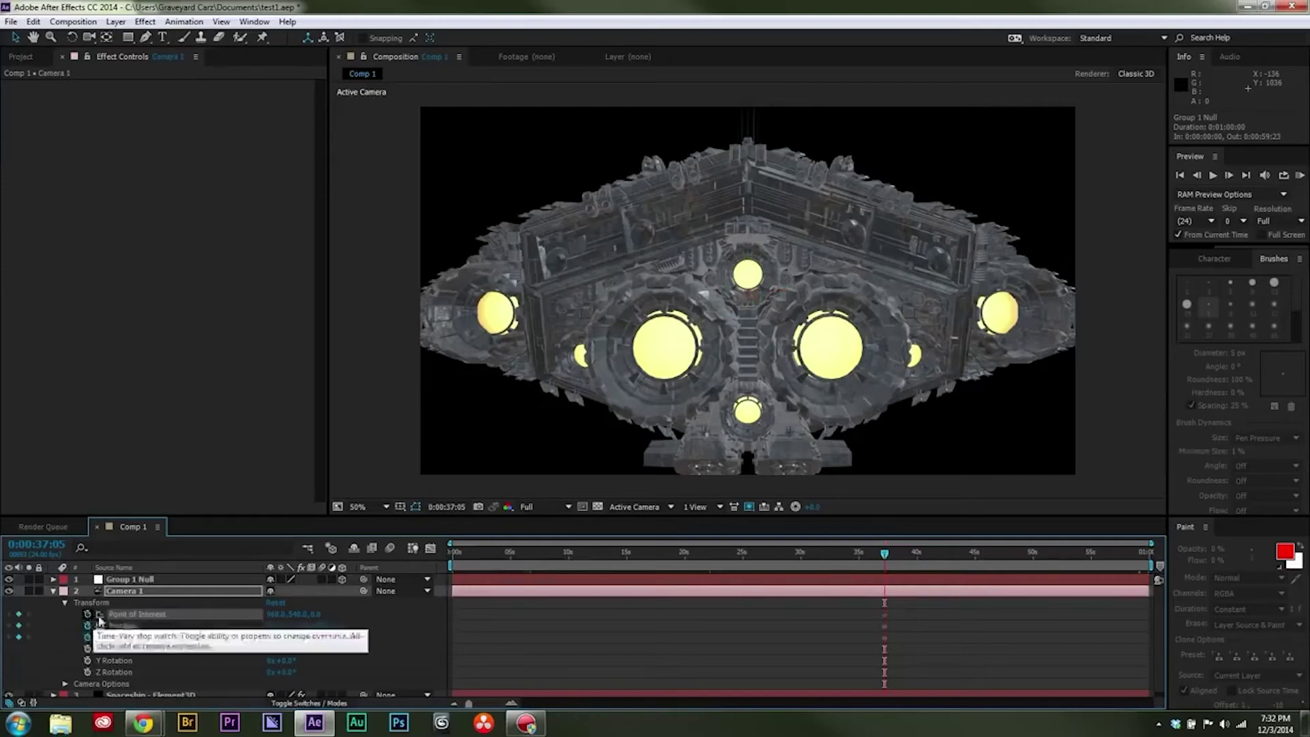
- Raise Camera 1 to about Y -556 at 0:00:25:14 and keyframe a tilted X orientation at the first frame
left_click(821, 605)
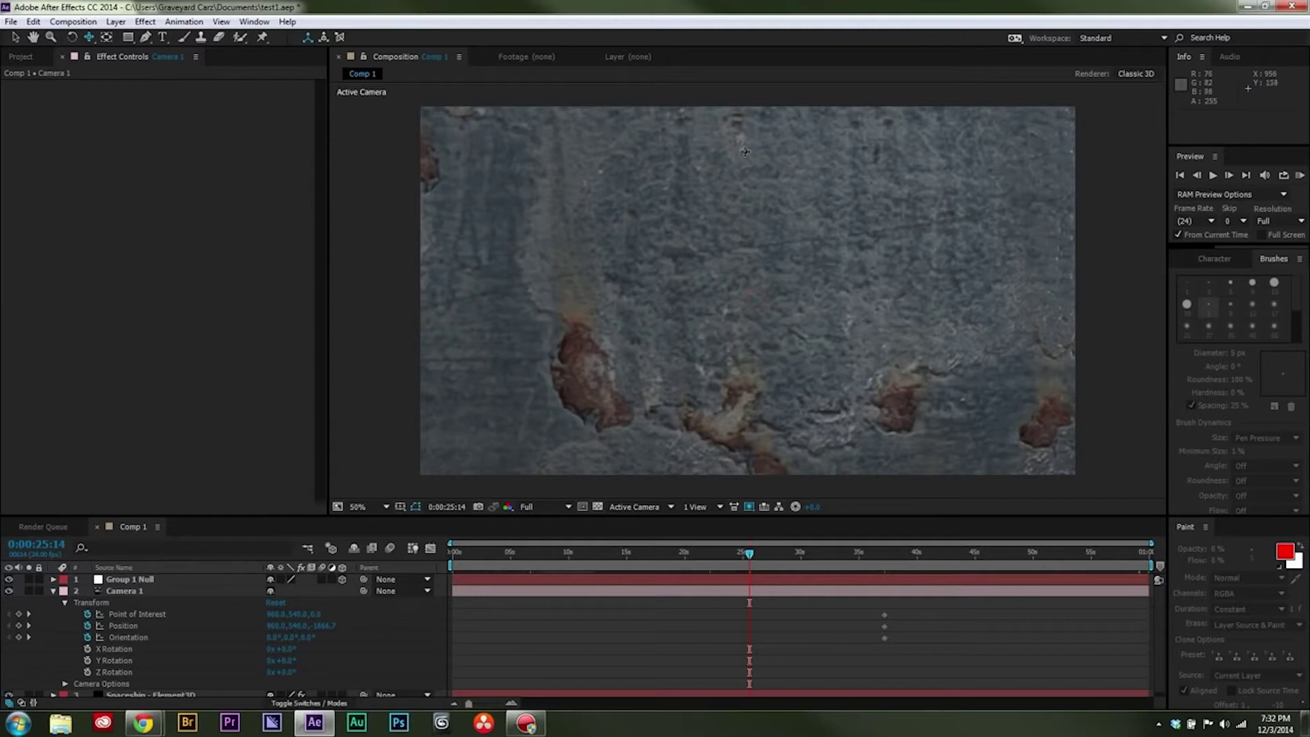
left_click_drag(745, 151, 438, 608)
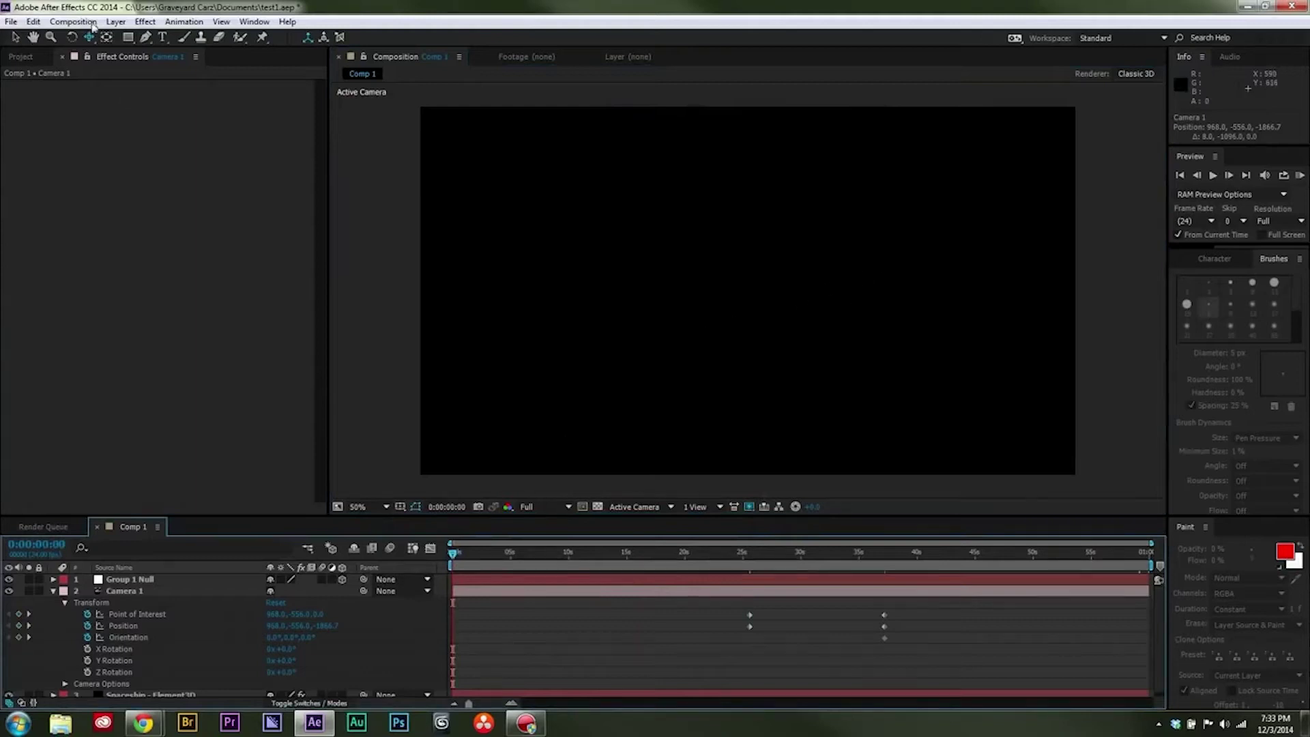
left_click(269, 638)
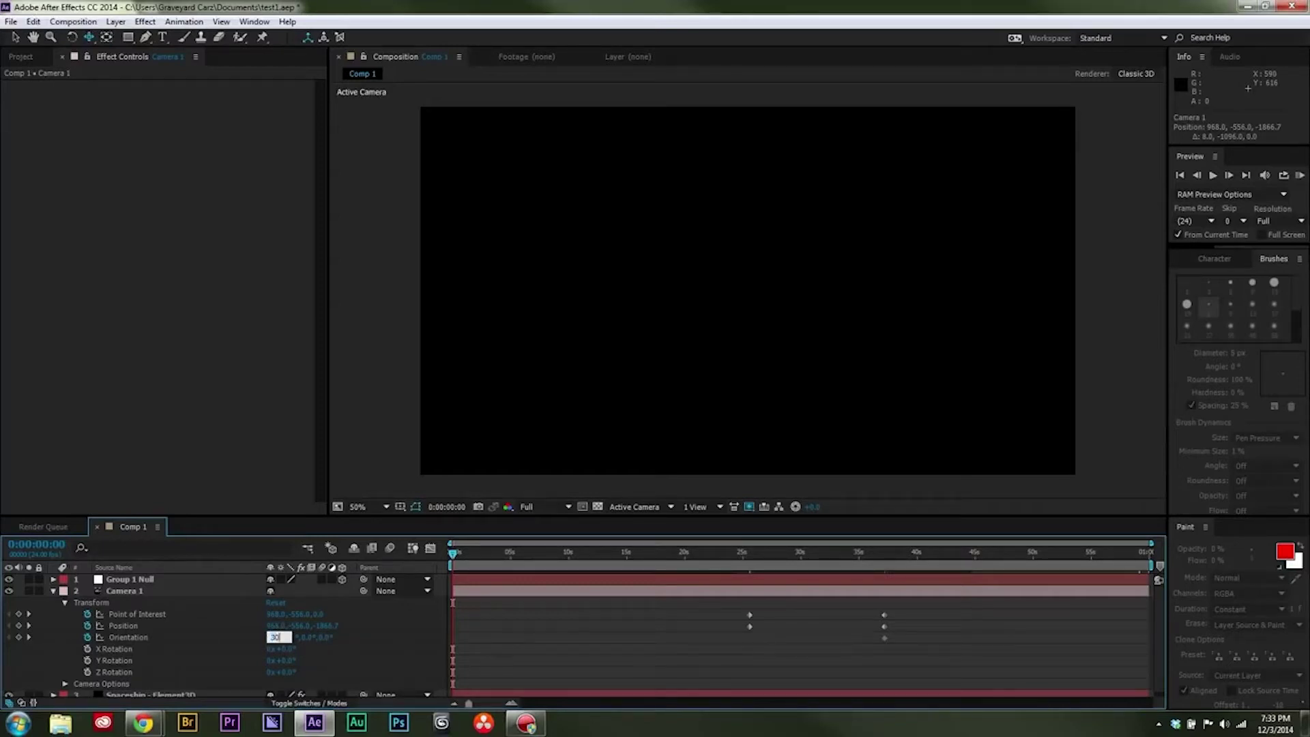
key("Return")
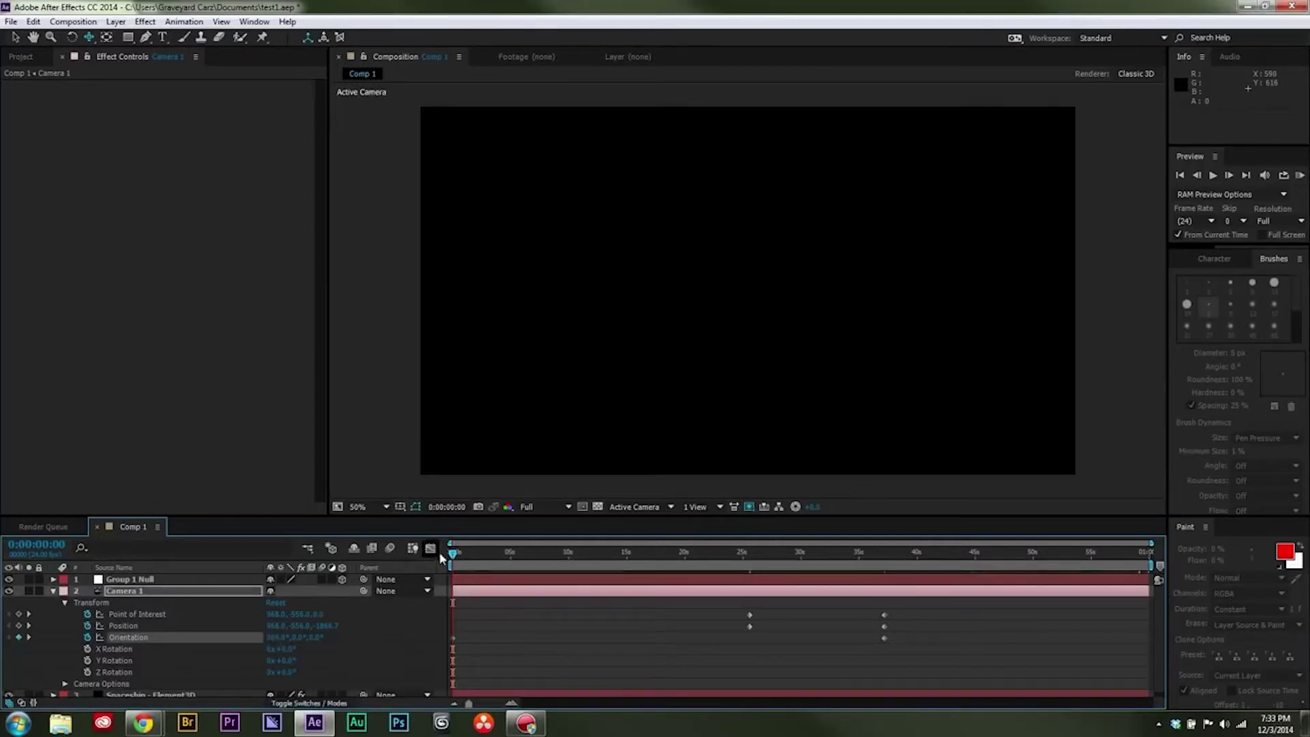
left_click_drag(455, 560, 525, 560)
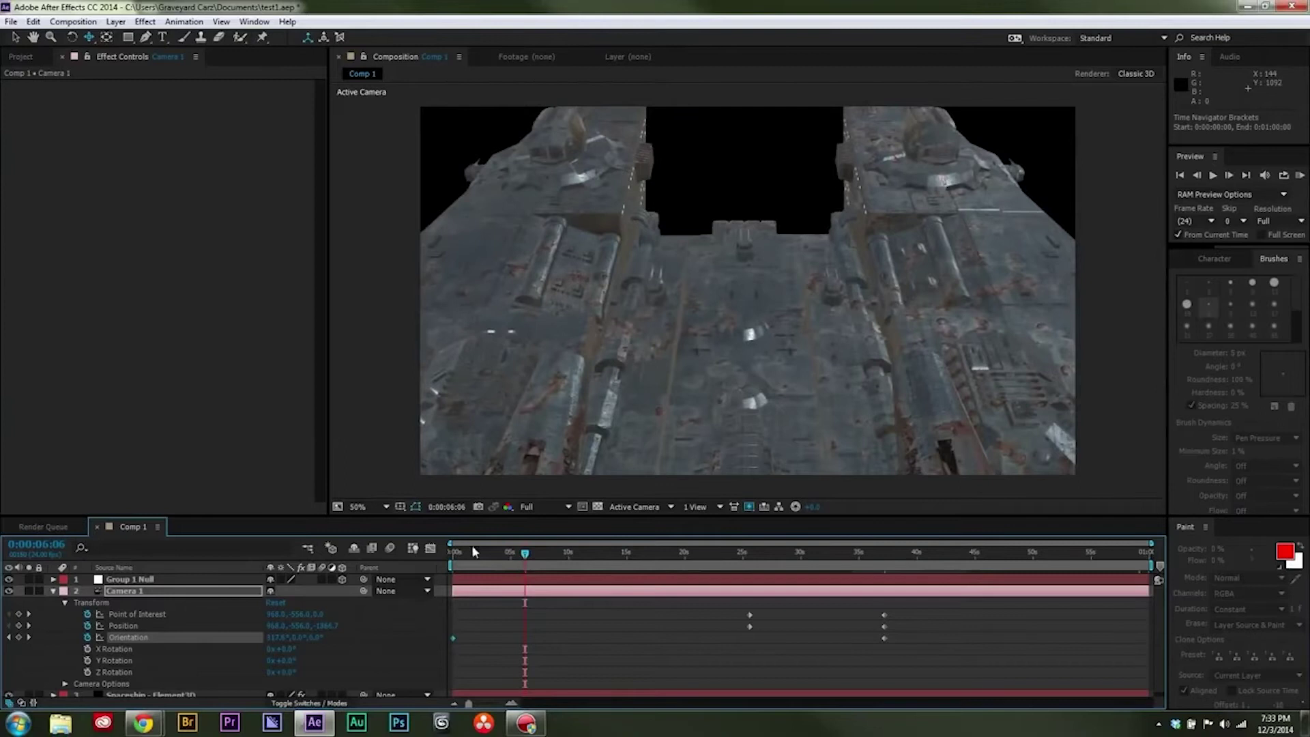
left_click_drag(468, 557, 447, 558)
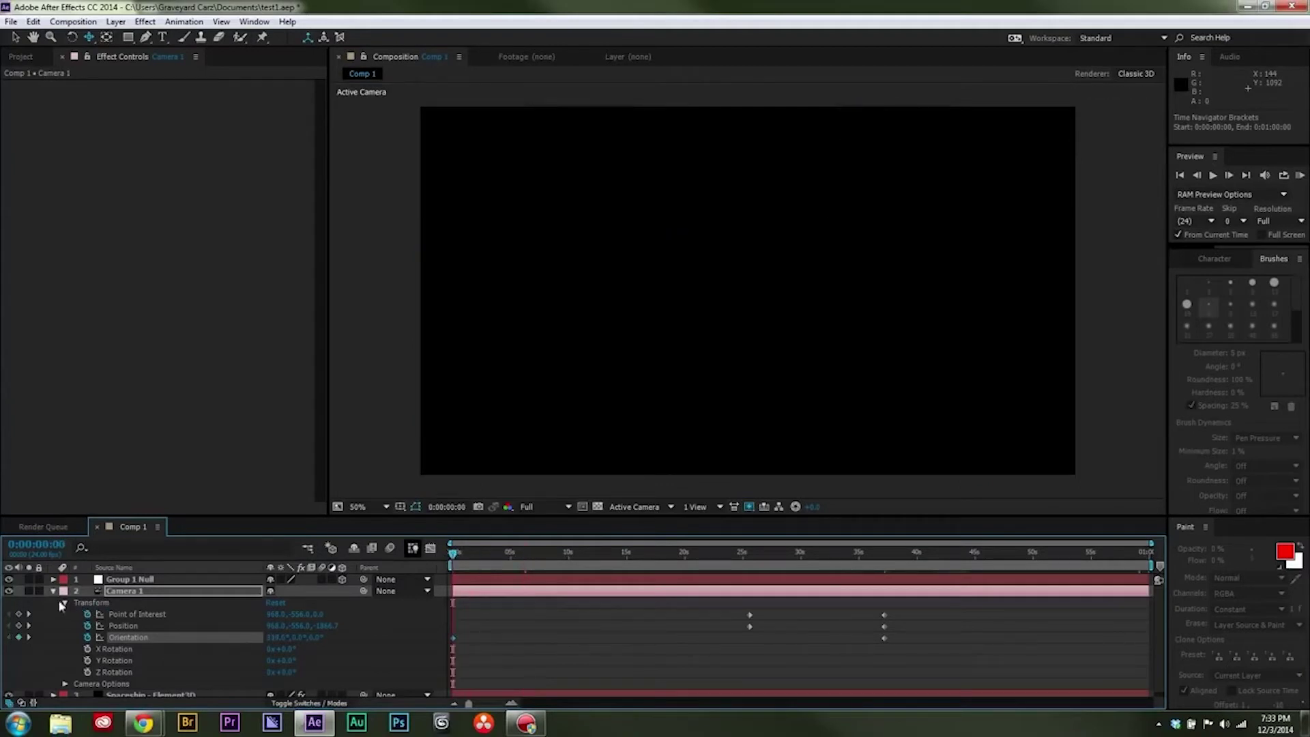
- Readjust the Group 1 null's Z position at the first frame so the ship's front enters the camera view
left_click(52, 581)
left_click(52, 579)
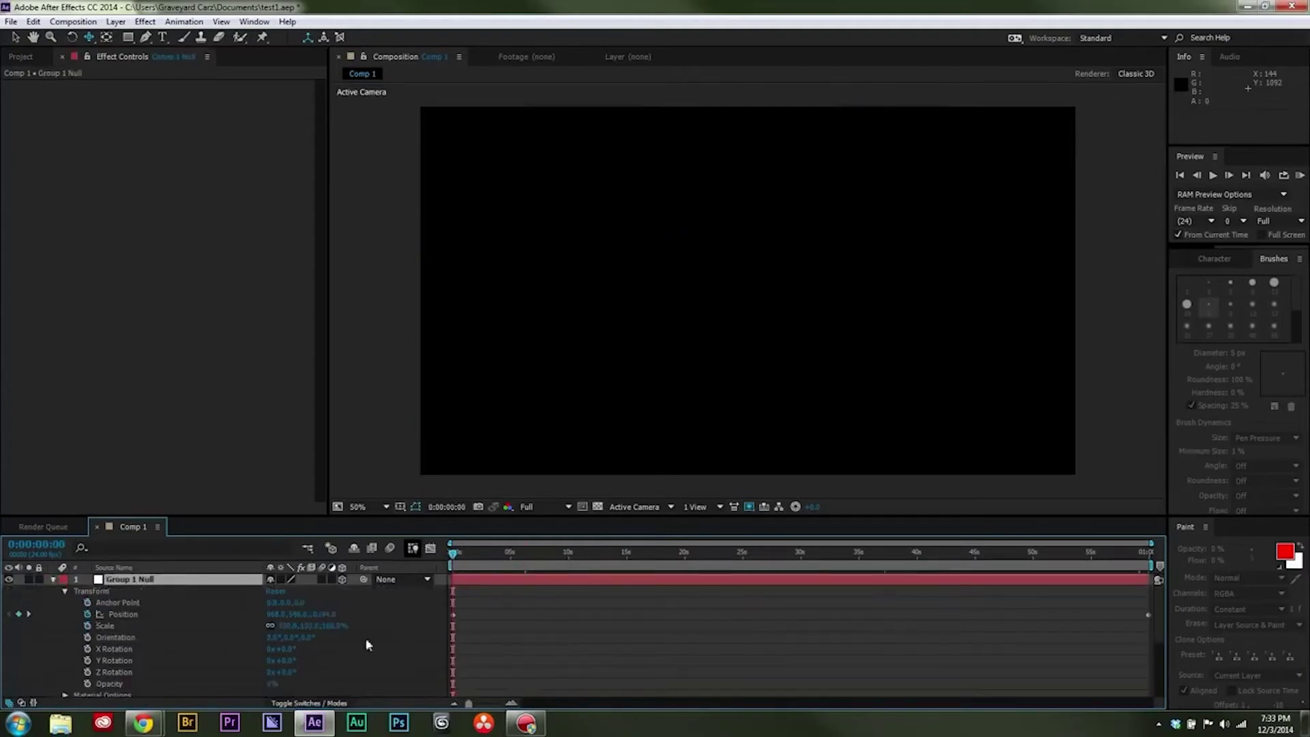
left_click_drag(325, 616, 294, 616)
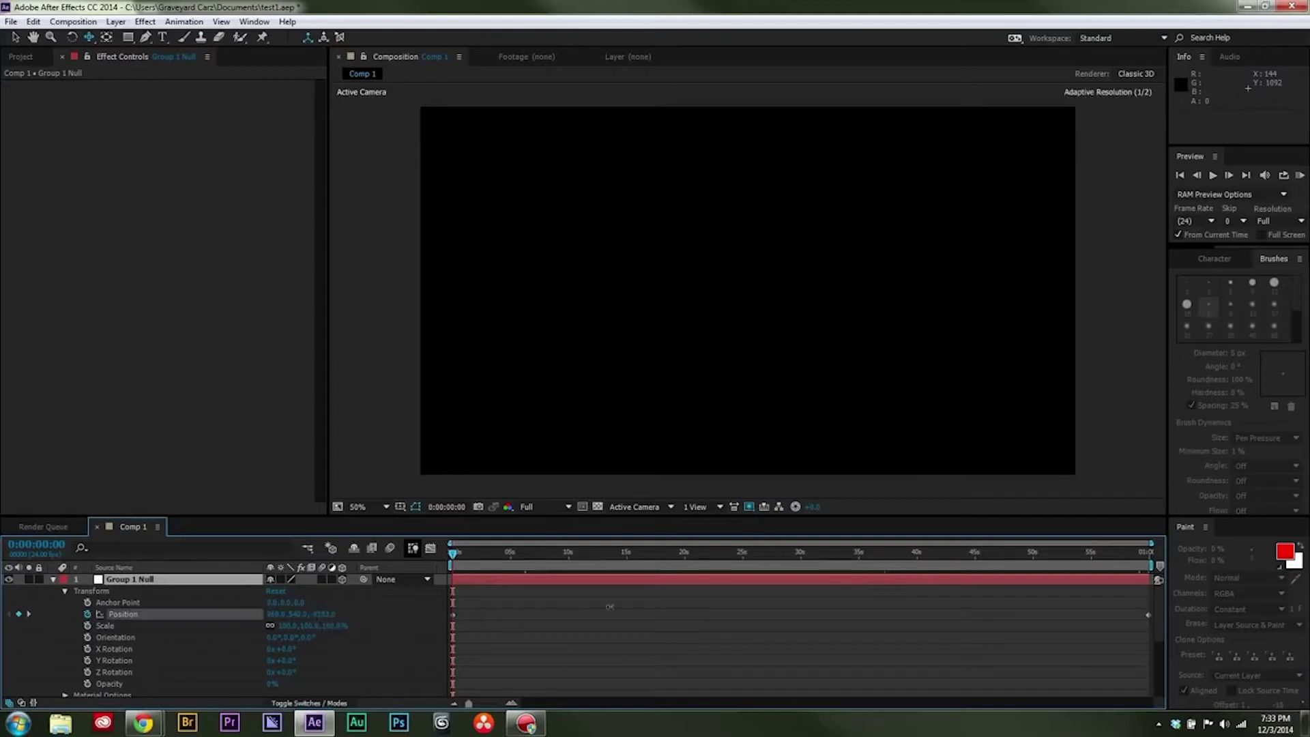
left_click_drag(1118, 604, 1264, 619)
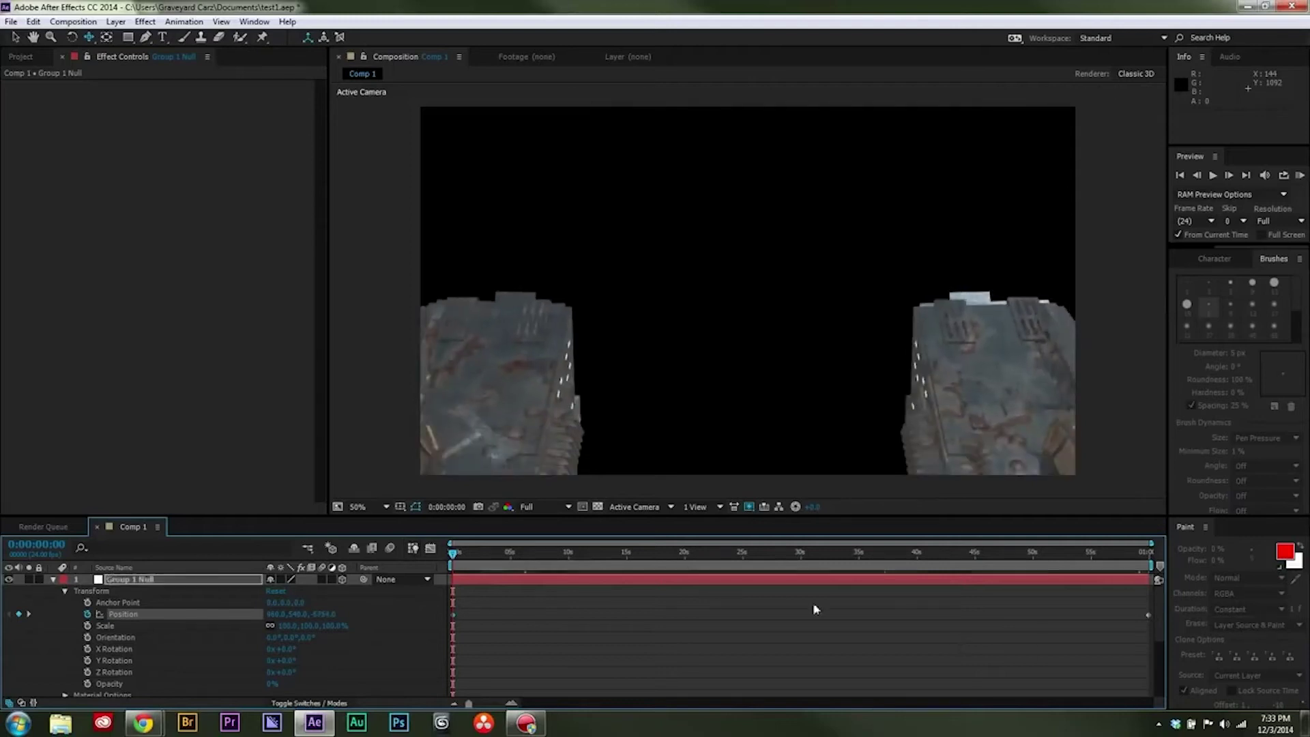
- Set Camera 1's X orientation at the first frame to about 272° to look down onto the hull
left_click(53, 581)
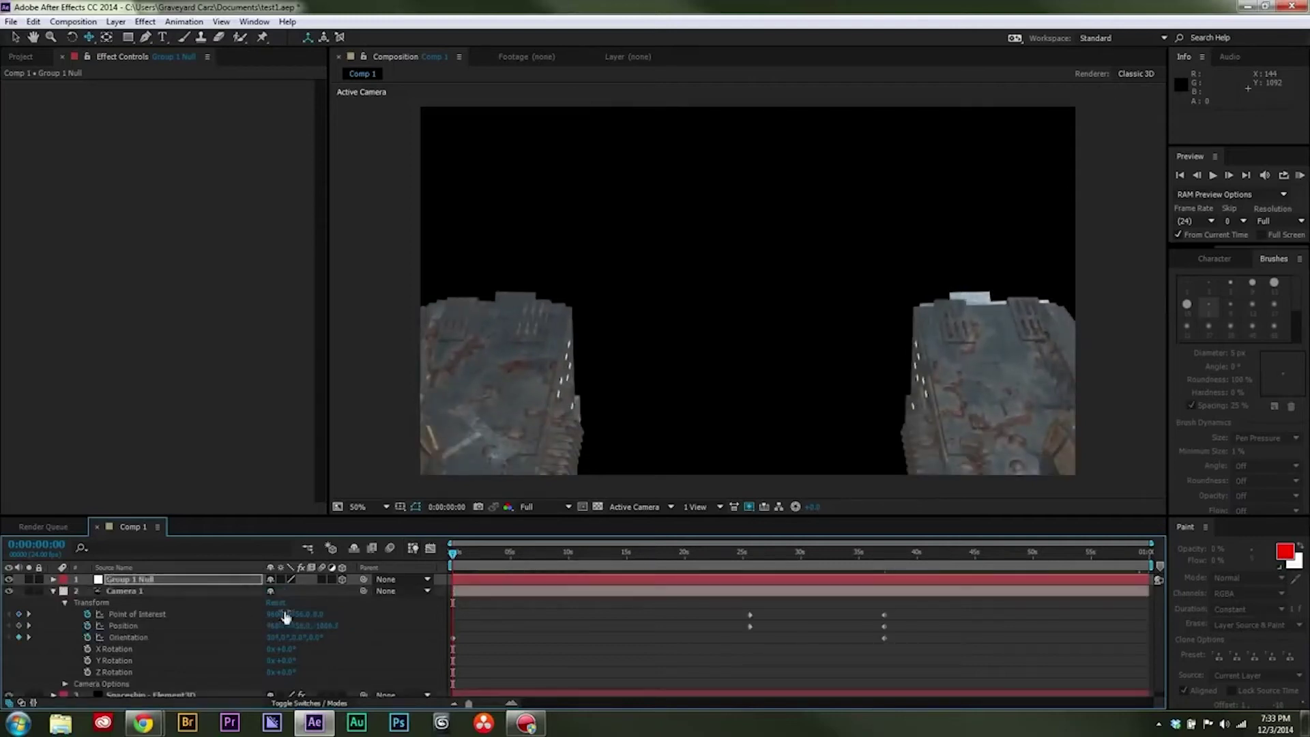
left_click_drag(273, 636, 259, 644)
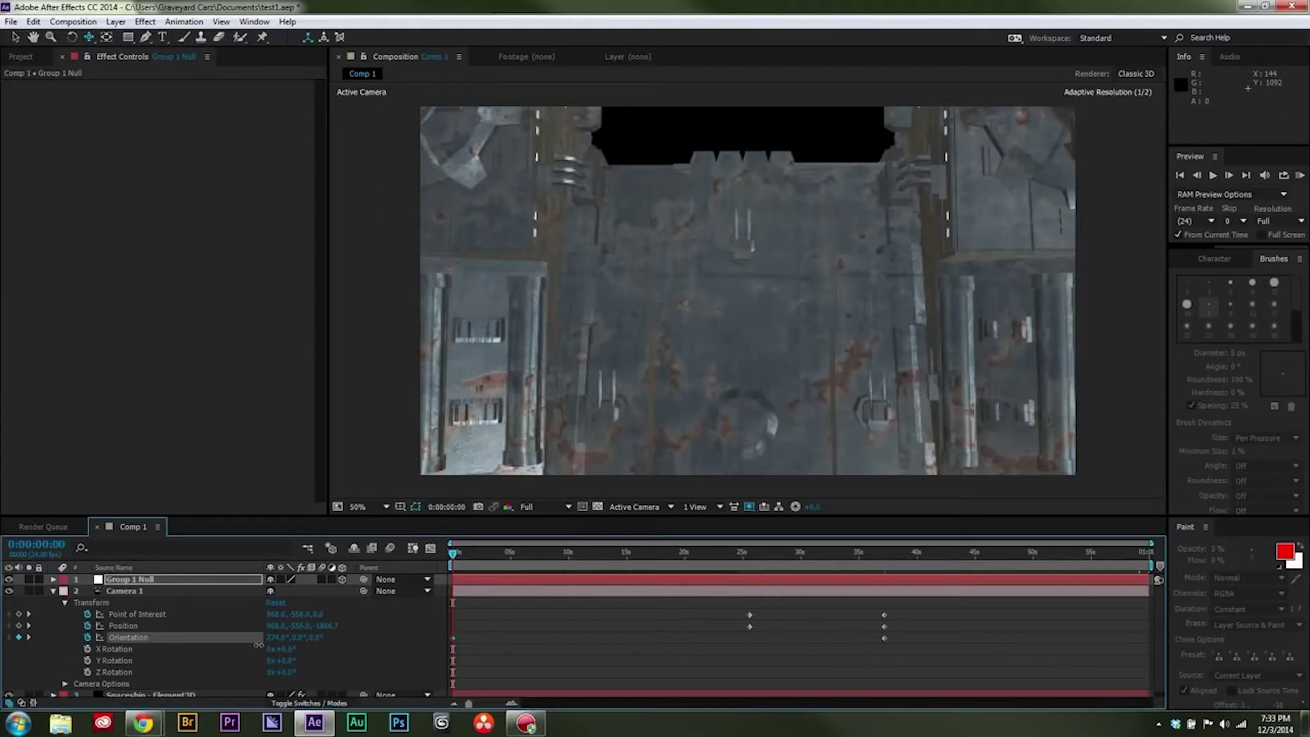
left_click_drag(258, 645, 251, 658)
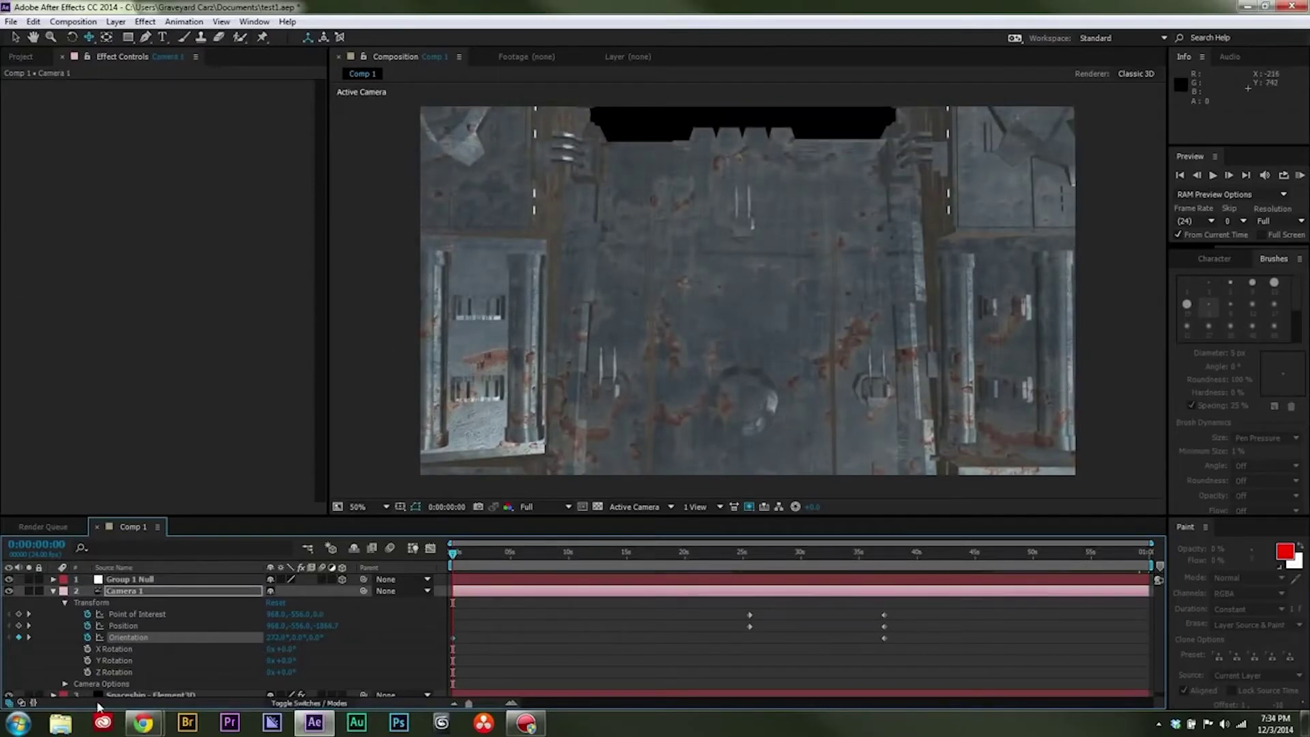
- Open the Spaceship layer's Element scene setup, examine the model and its materials, and return to the composition
left_click(150, 694)
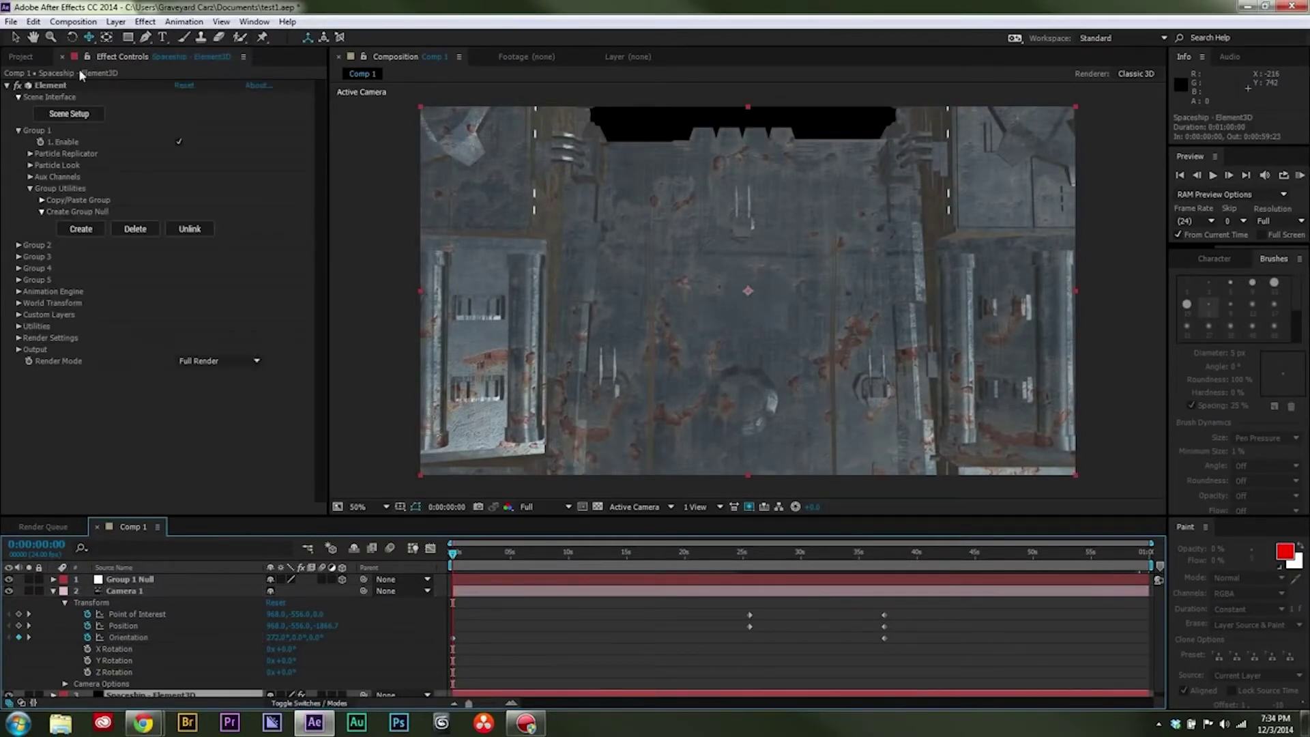
left_click(69, 114)
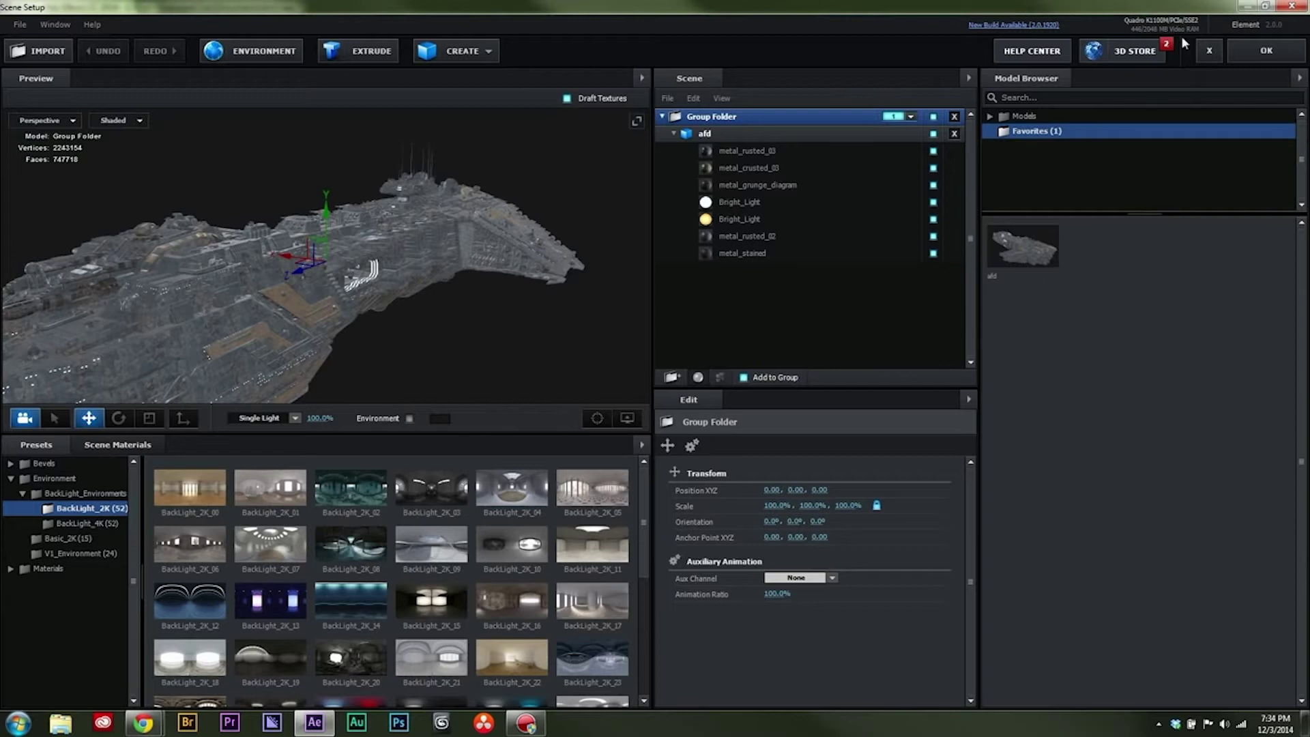
left_click(1267, 51)
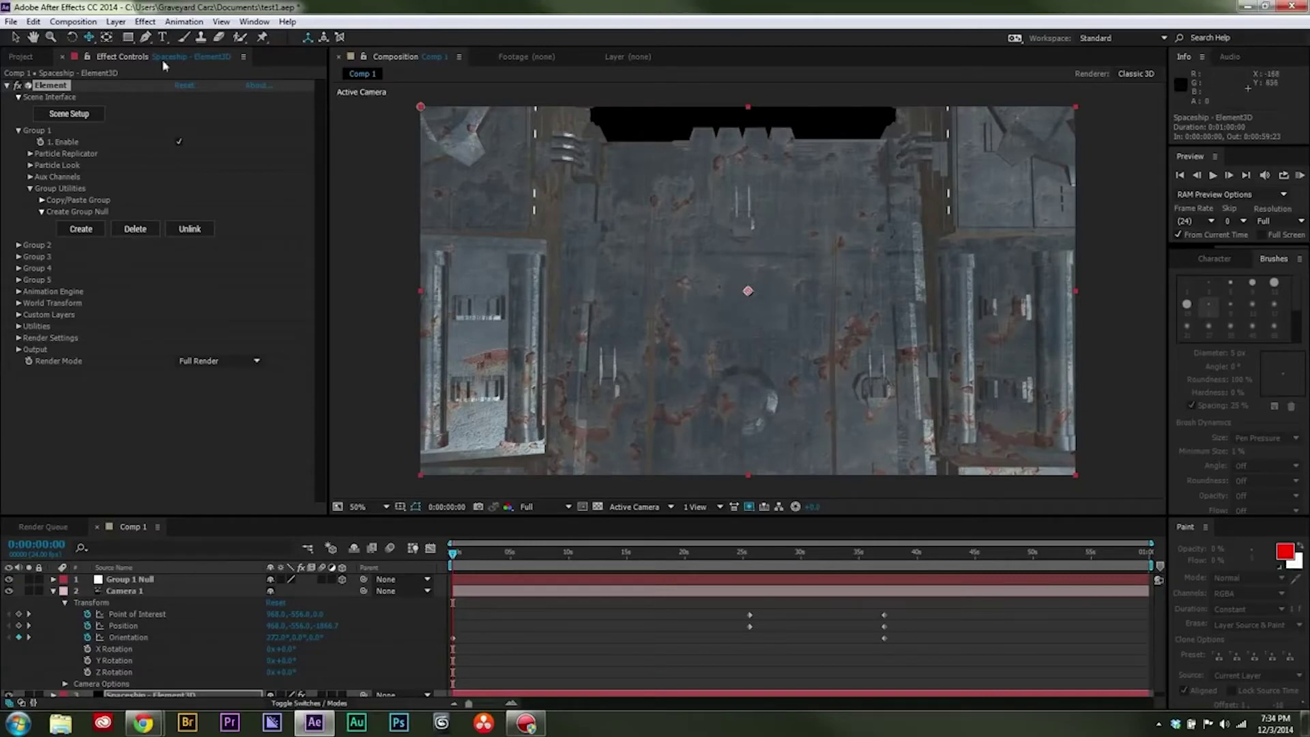
- At the first frame, raise Camera 1 to about Y -1,235 and readjust its X orientation
left_click_drag(793, 434, 734, 350)
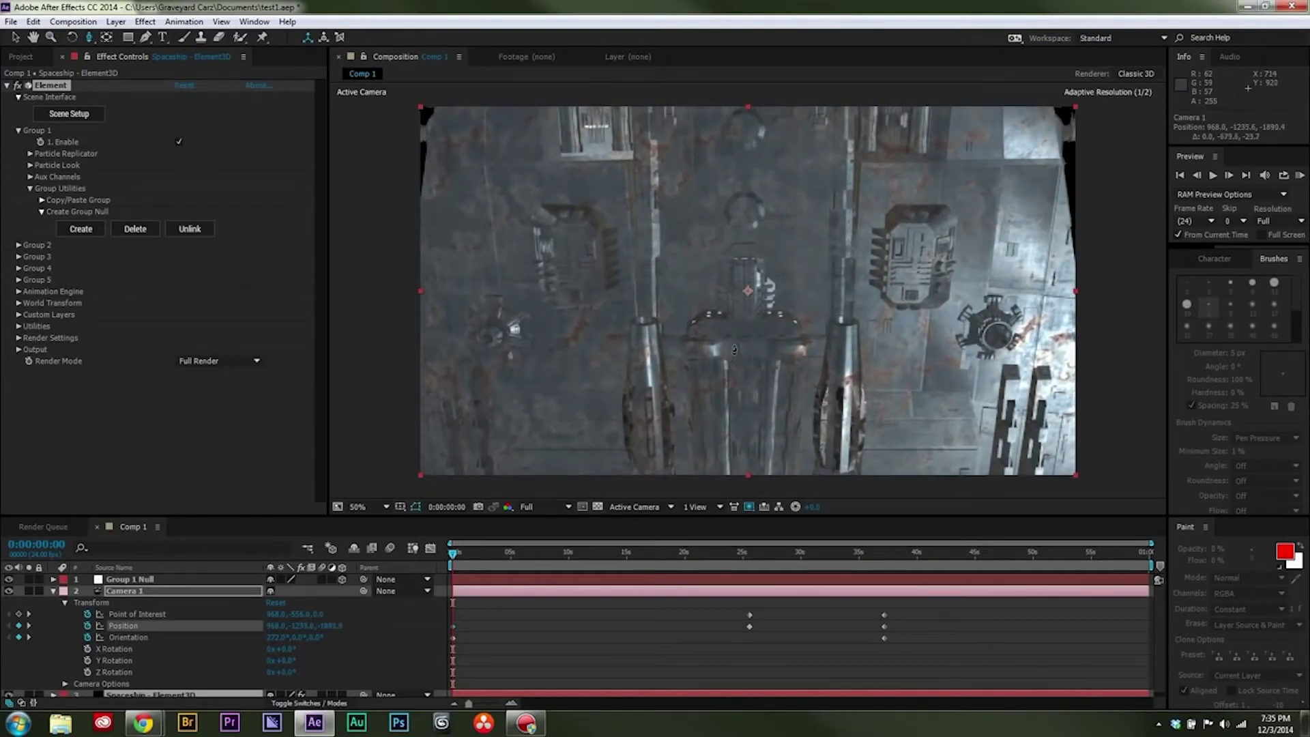
left_click(16, 37)
left_click_drag(275, 638, 289, 637)
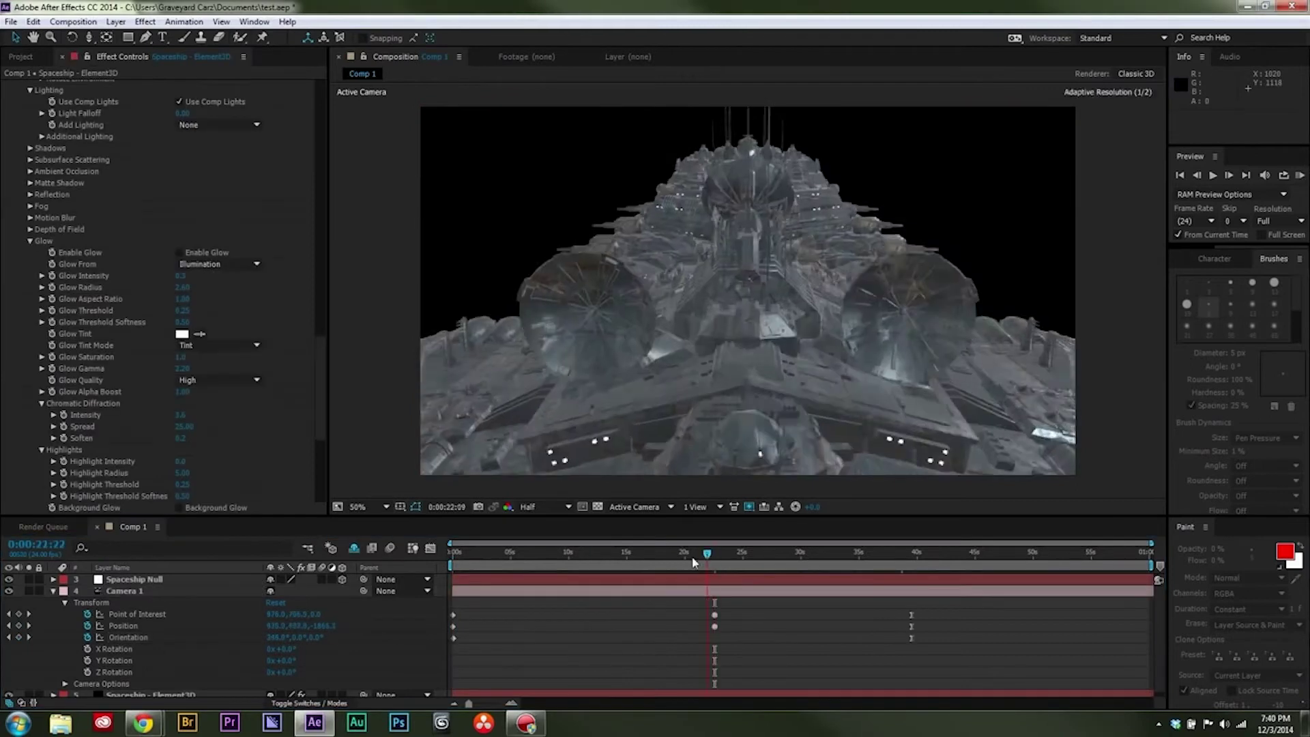
- Review the camera flight over the spaceship, stop at 0:00:37:01 and collapse Camera 1's properties
left_click_drag(703, 554, 630, 571)
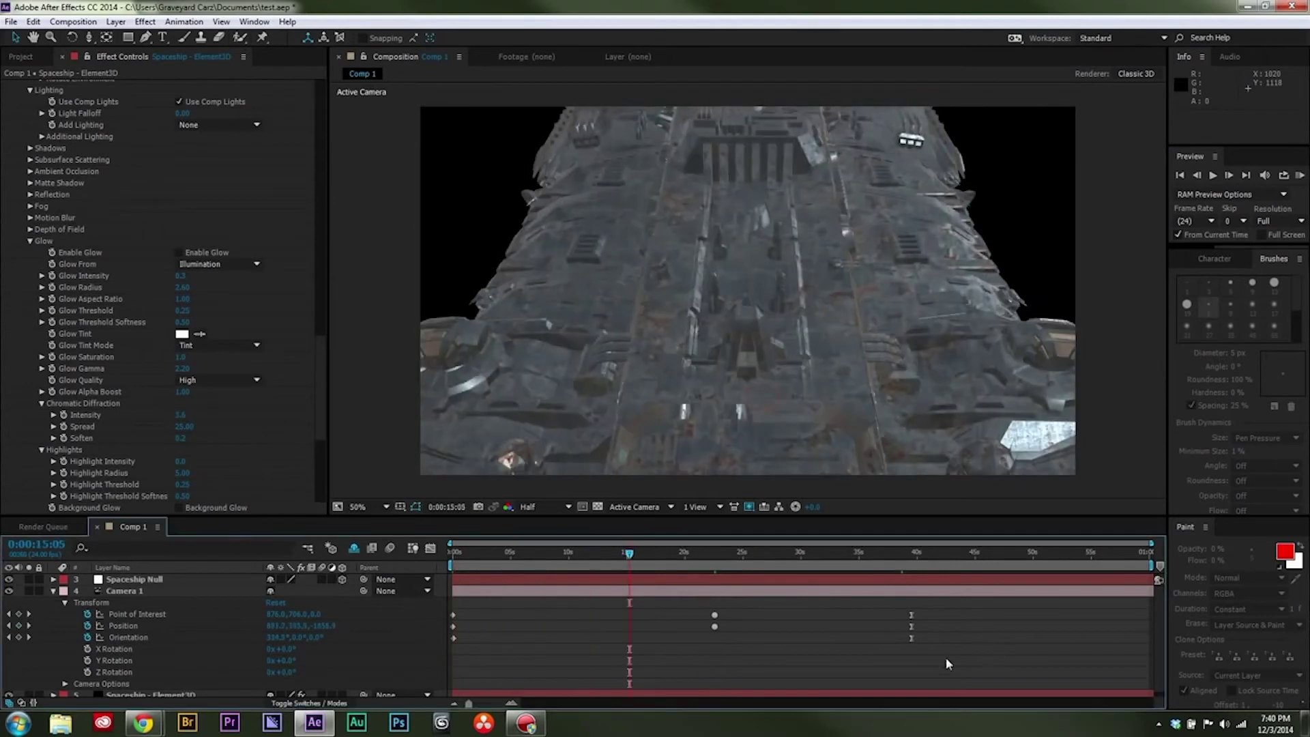
left_click_drag(900, 563, 697, 591)
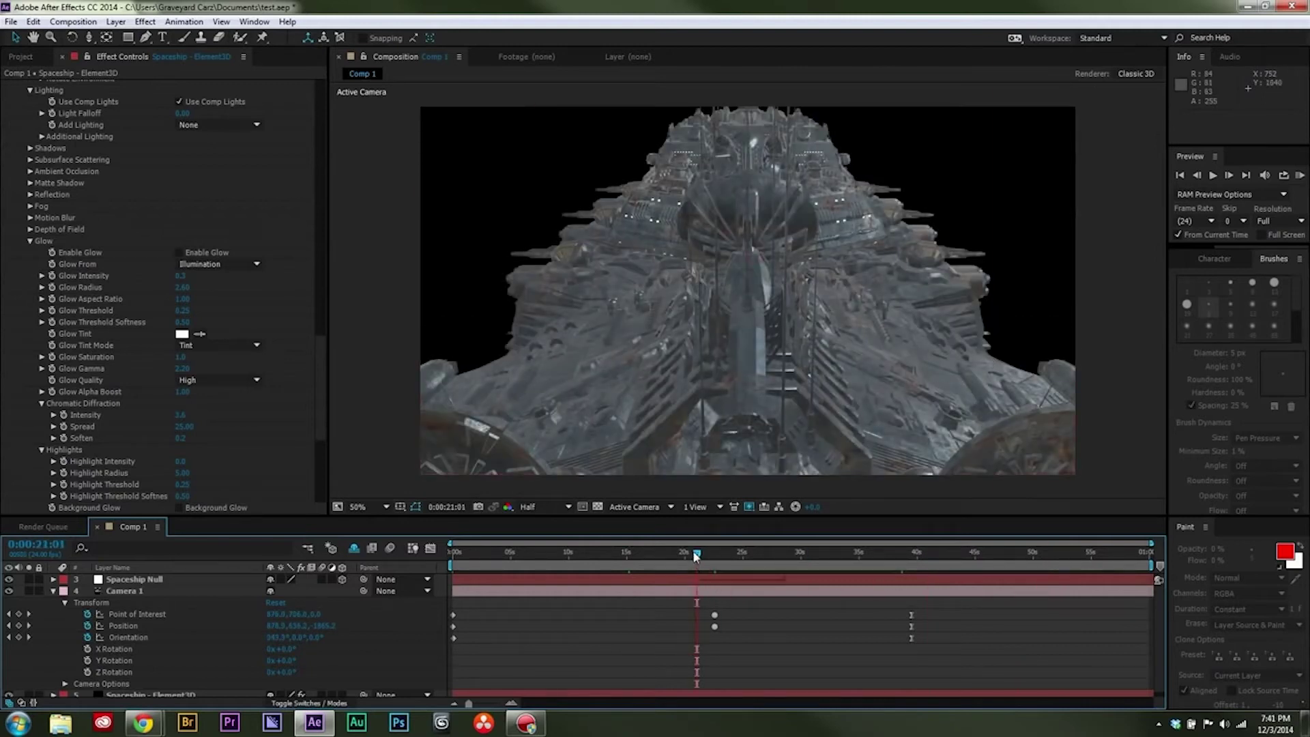
left_click_drag(696, 556, 882, 571)
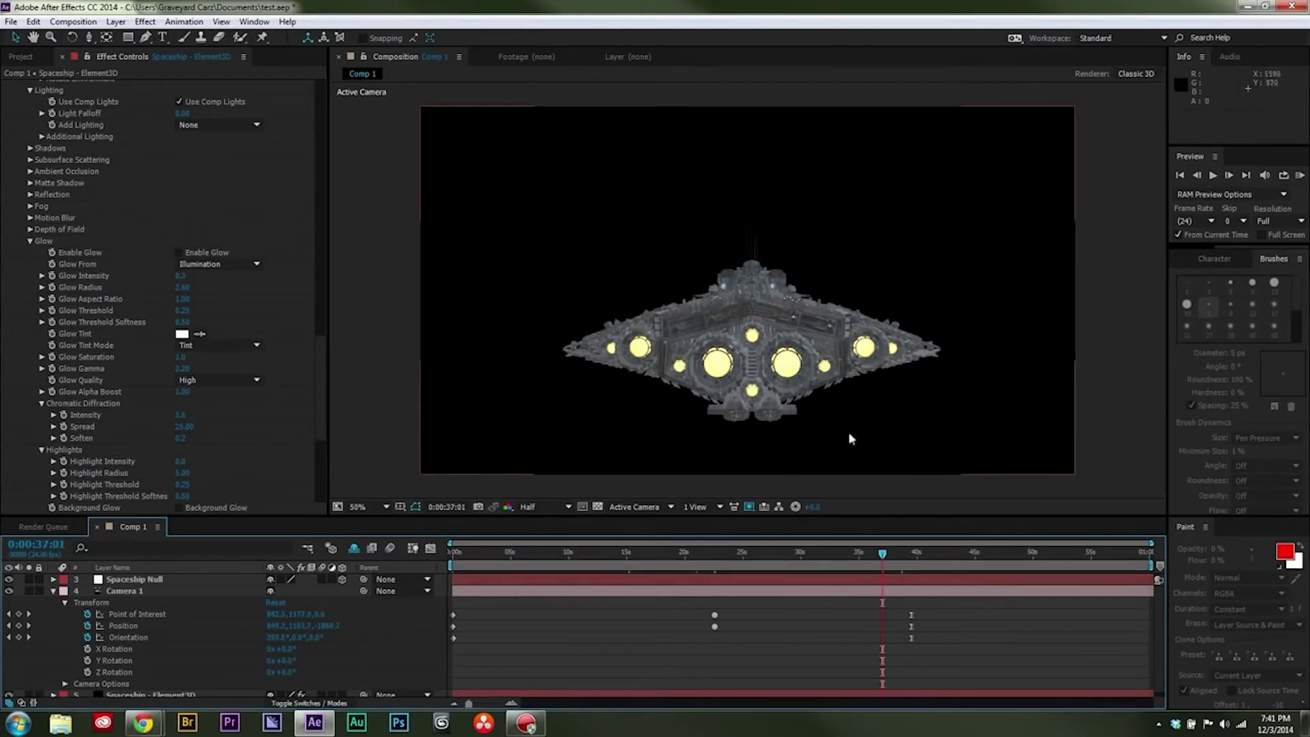
left_click(54, 592)
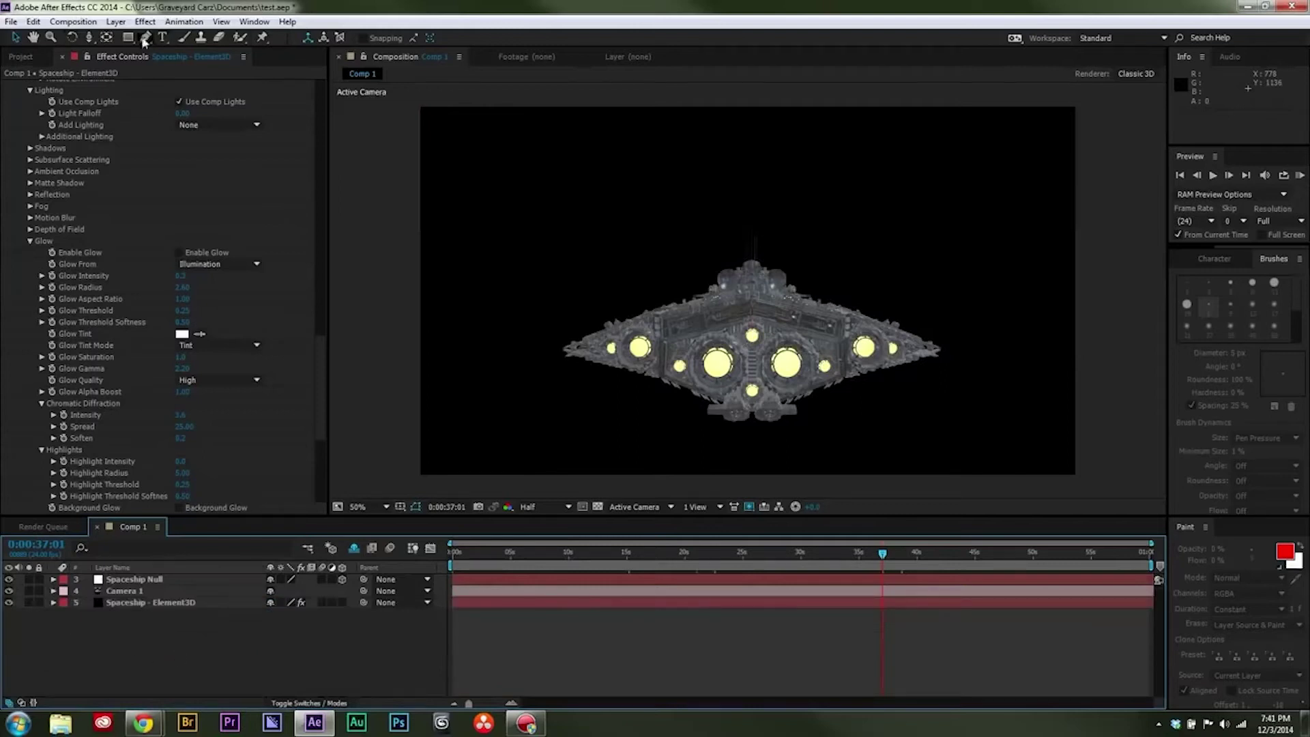
- Add a white point light named Light 1 with no falloff
left_click(116, 21)
mouse_move(285, 36)
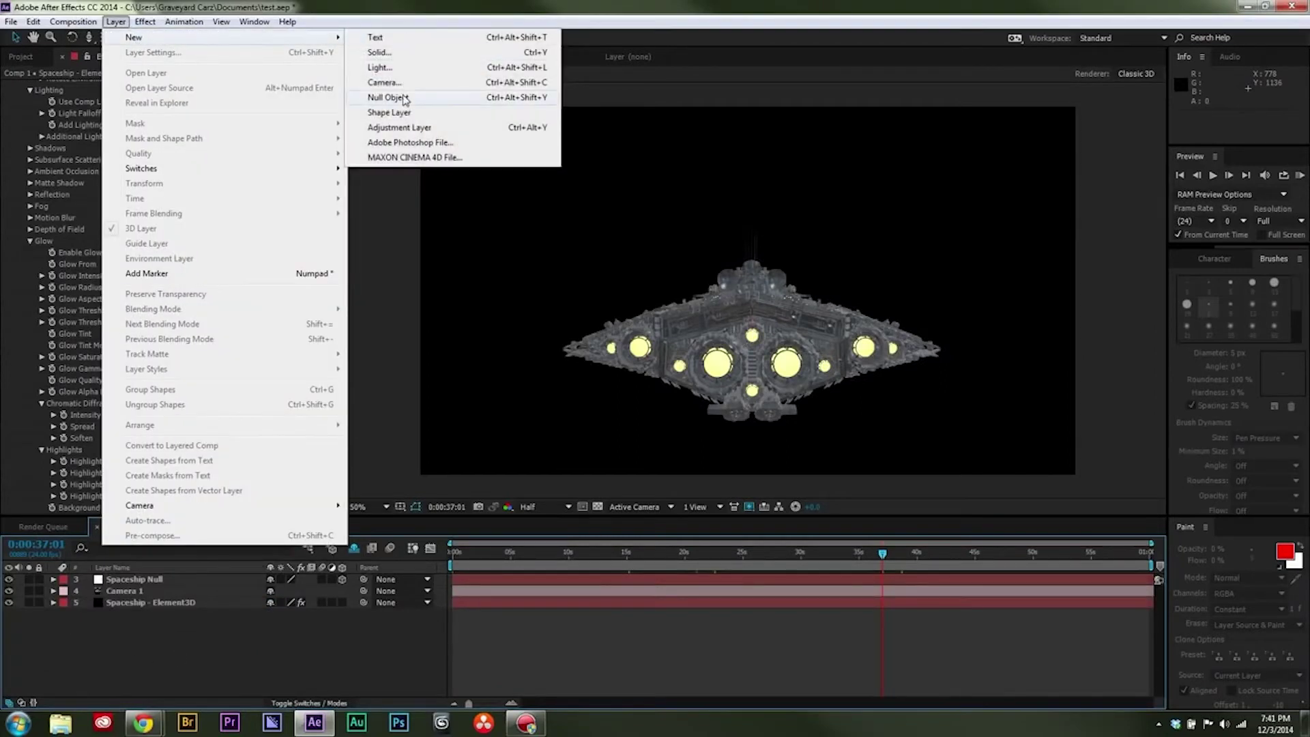
left_click(407, 68)
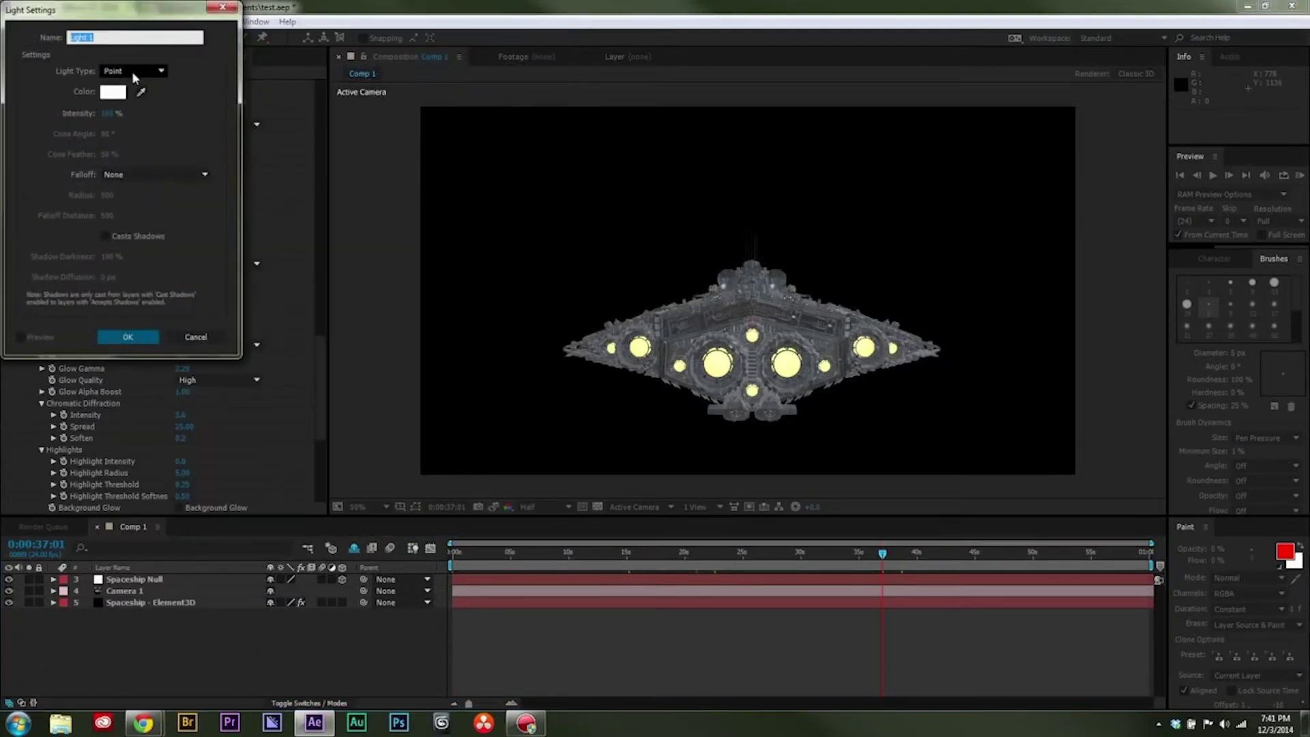
left_click(104, 335)
- Move Light 1 to about X 404, Y 980 and push it back along Z toward the spaceship
key("comma")
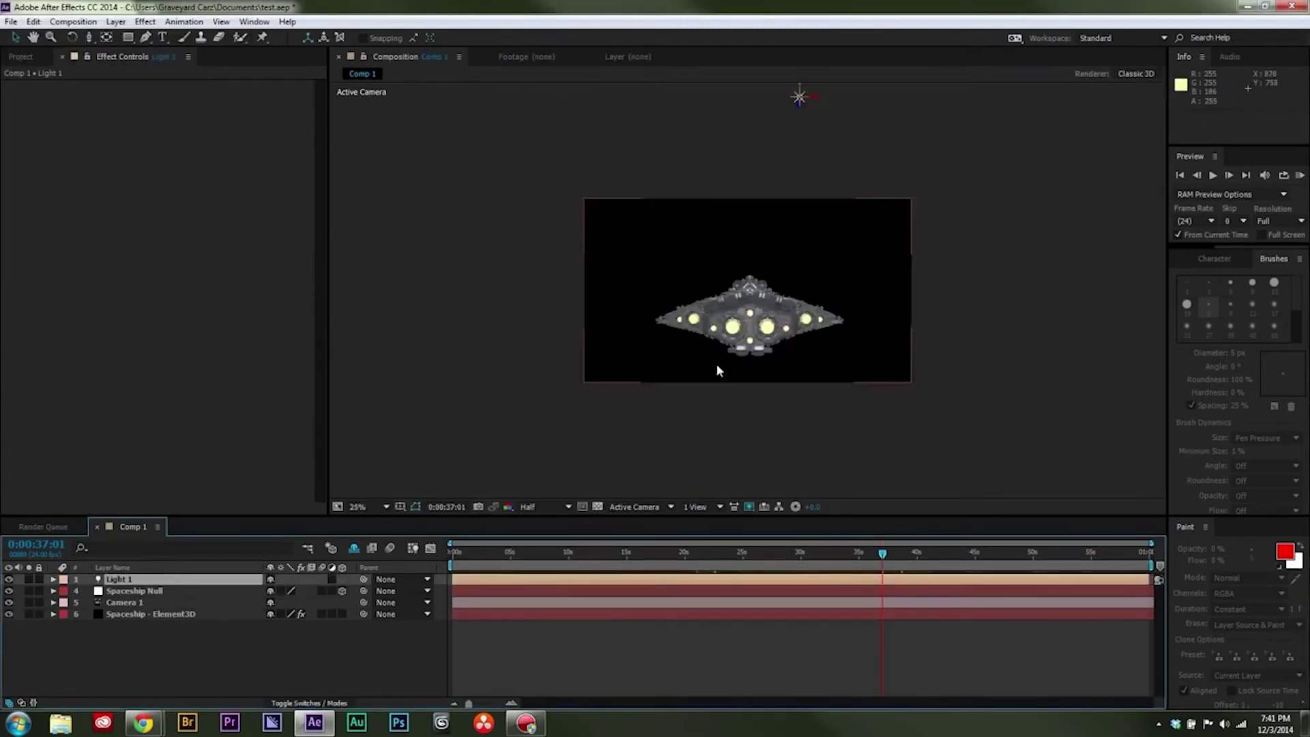
left_click_drag(800, 84, 799, 192)
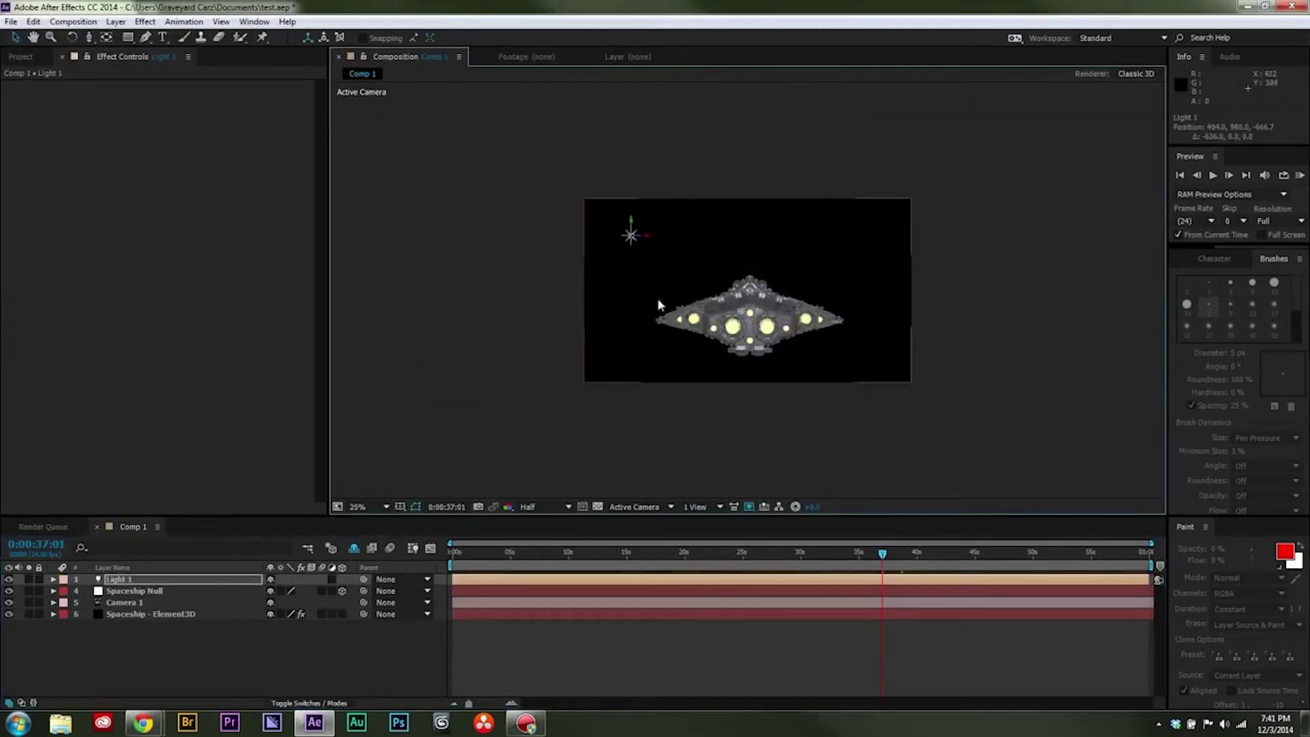
key("period")
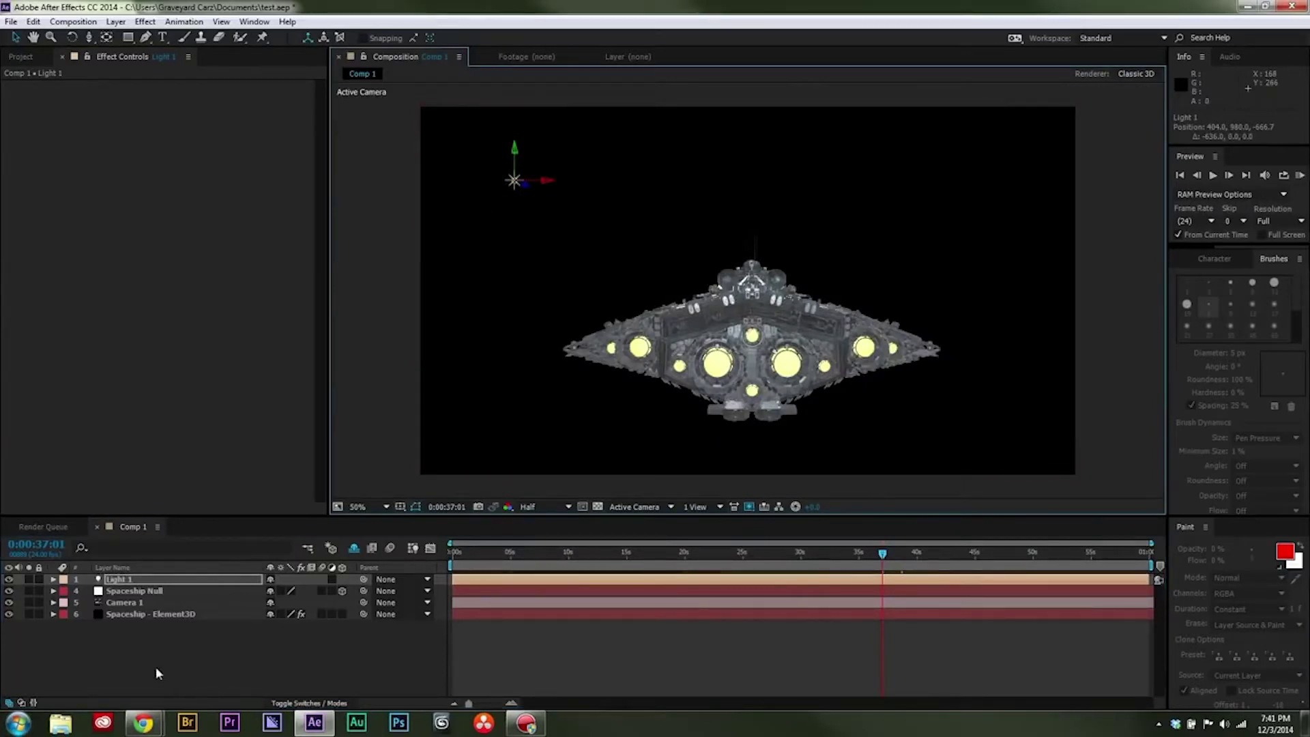
key("p")
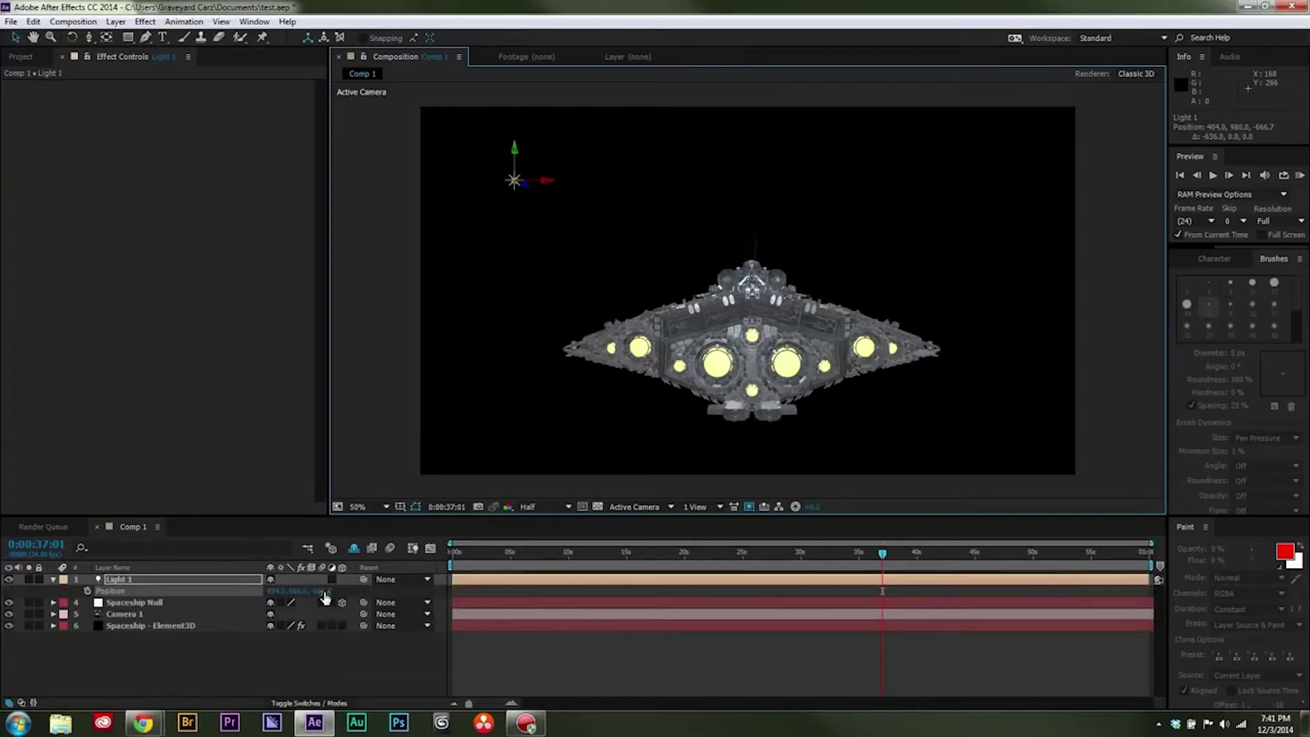
left_click_drag(324, 595, 1286, 666)
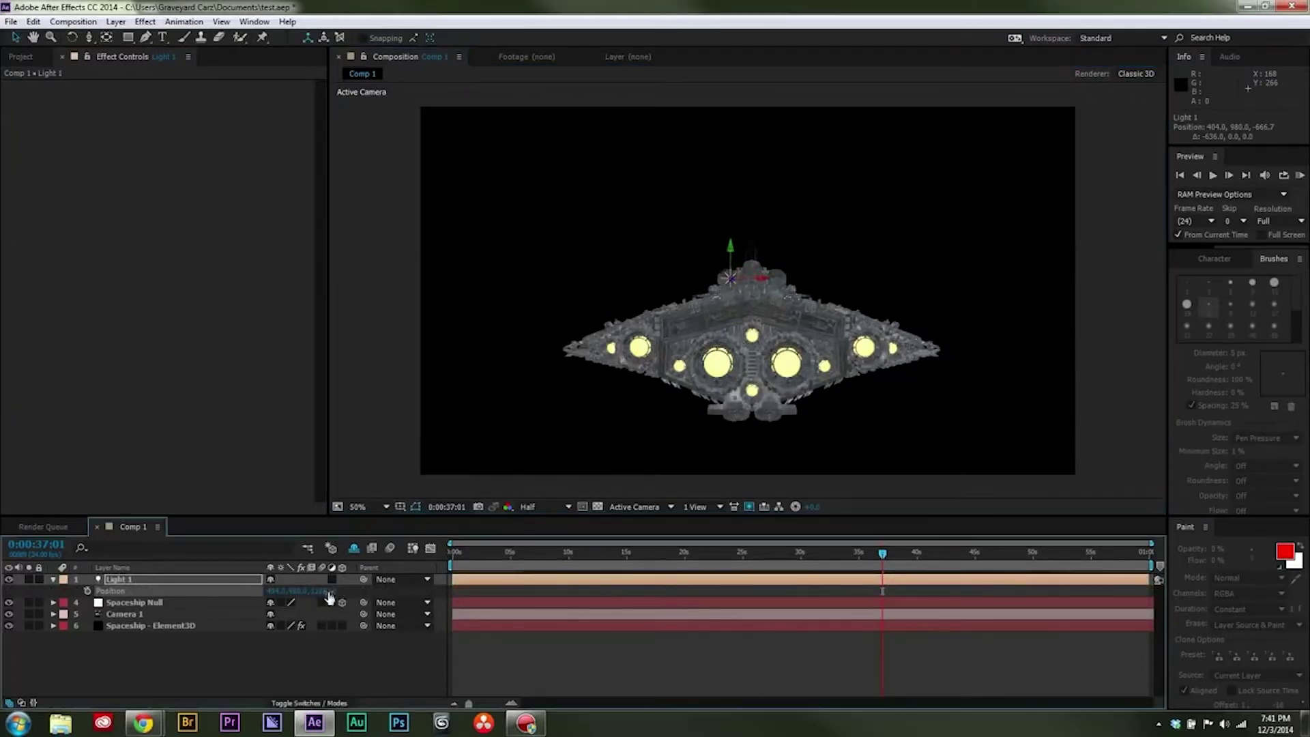
- Push Light 1 far back along Z behind the spaceship and move it toward the upper-left corner of the frame
left_click_drag(319, 594, 463, 597)
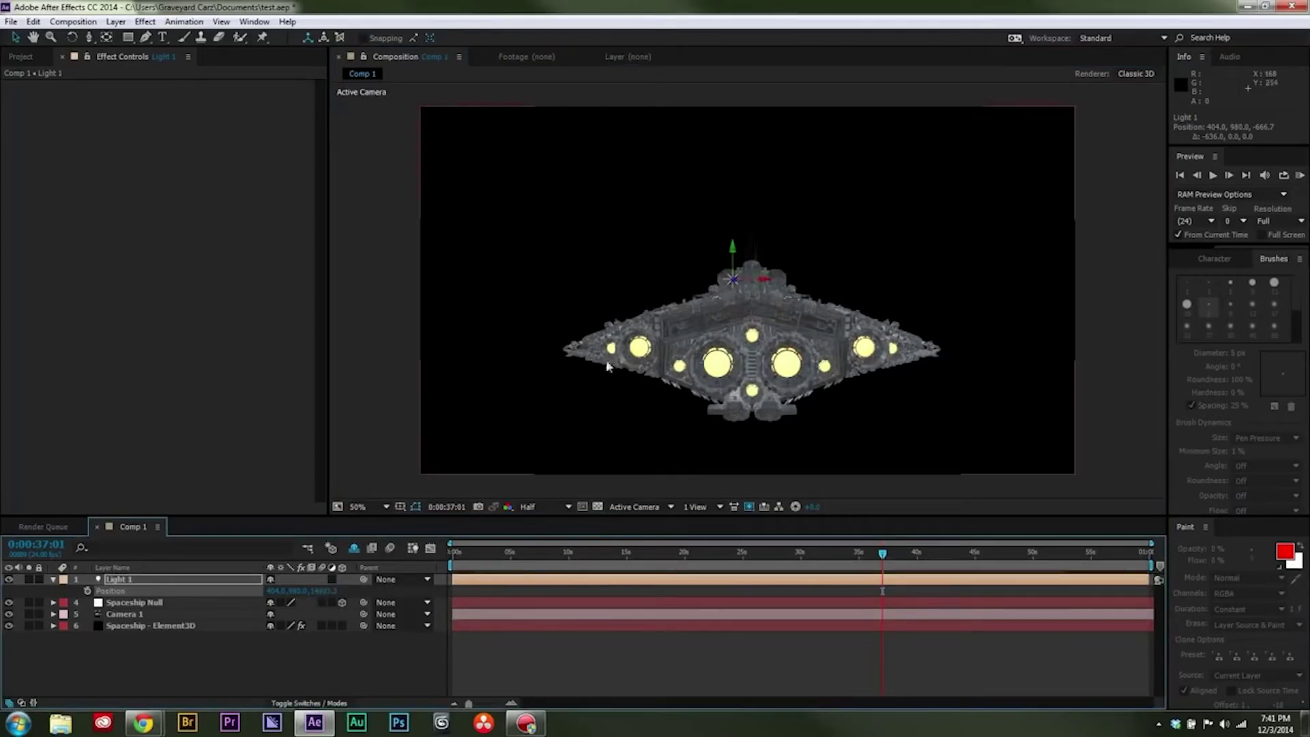
left_click_drag(763, 279, 546, 303)
left_click_drag(689, 279, 546, 300)
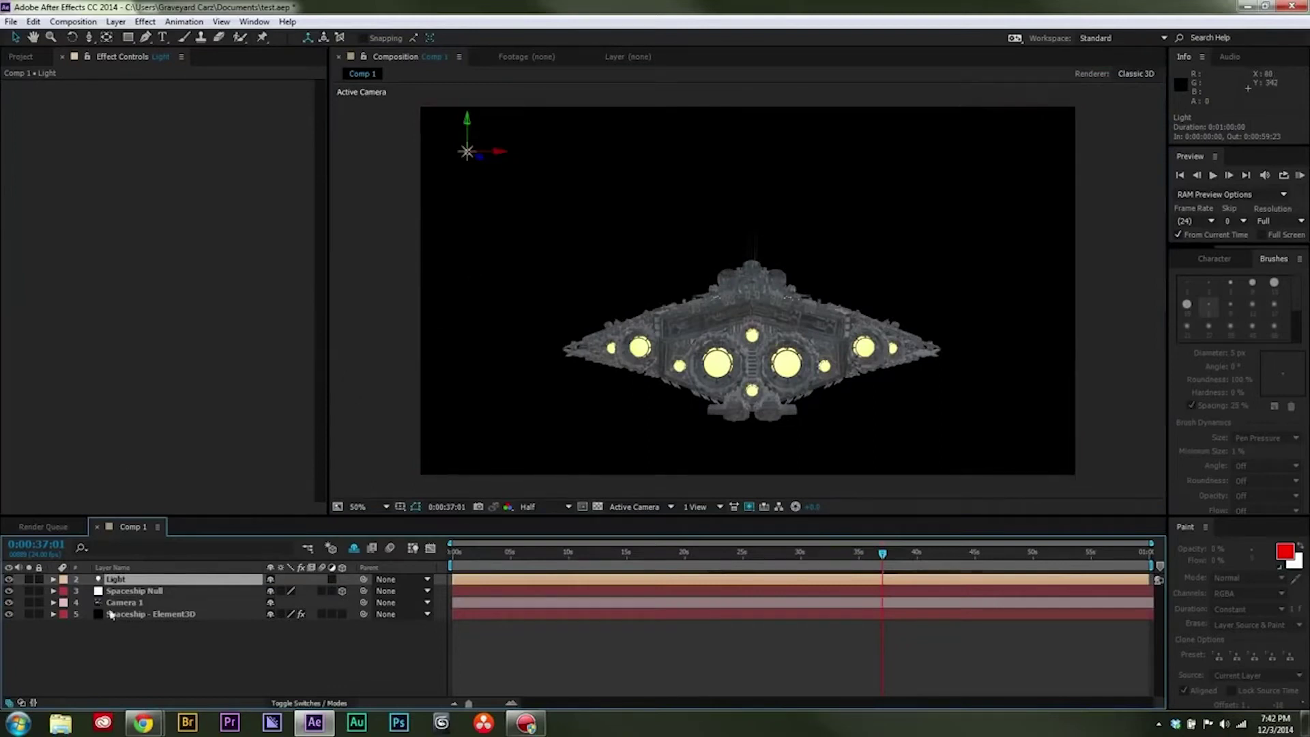
- Rename the light layer to Sun
key("Return")
type("Spn")
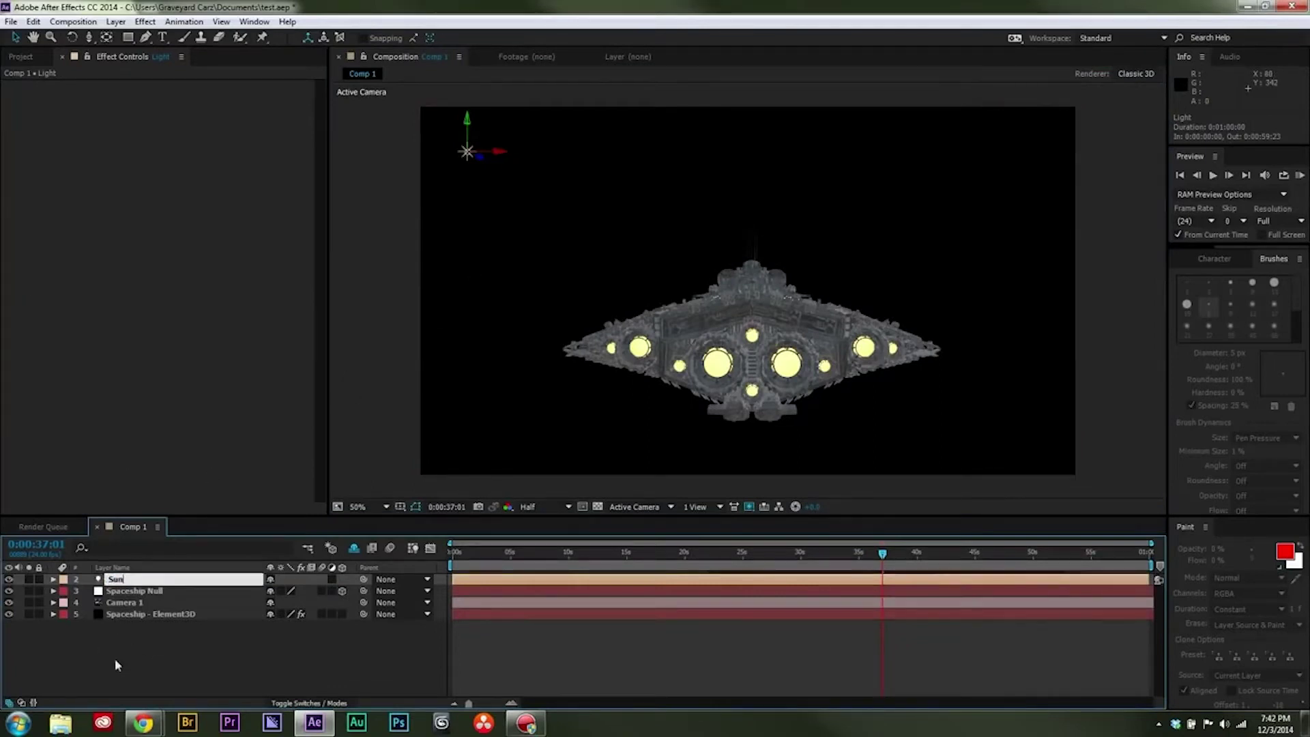
left_click(129, 643)
left_click(467, 153)
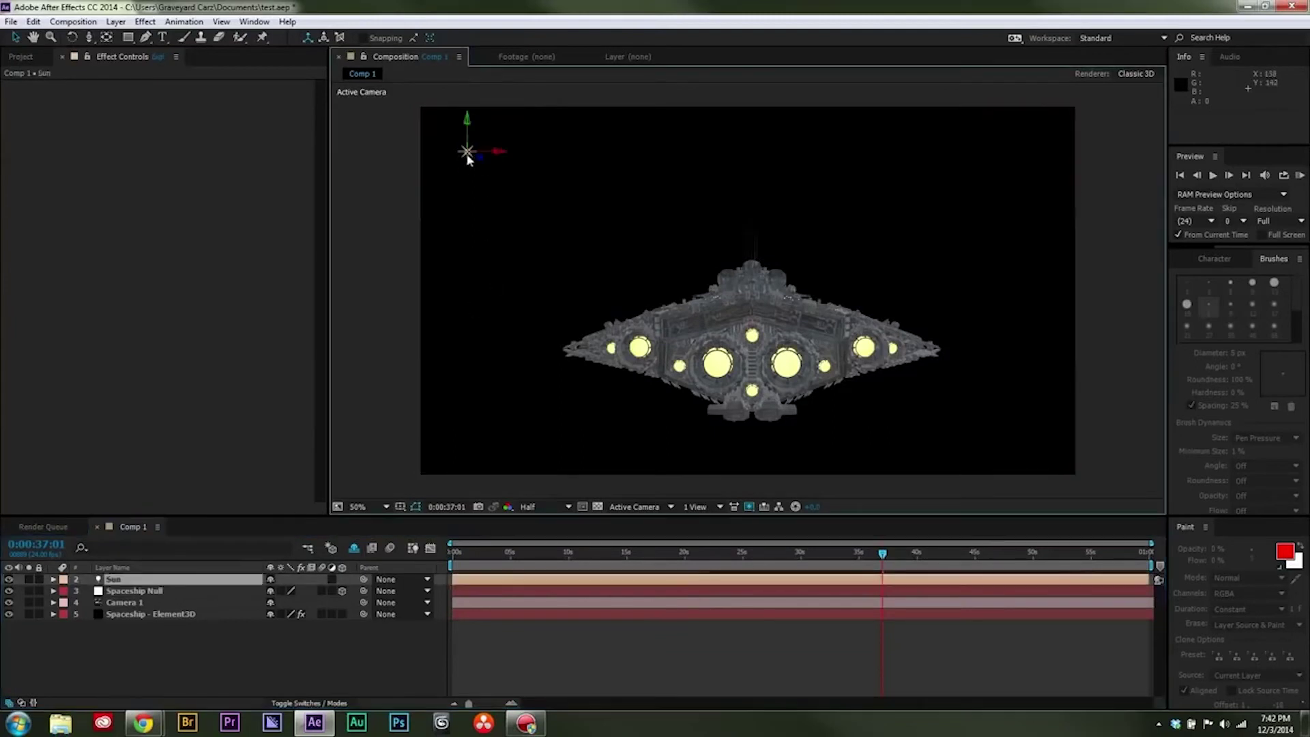
left_click(129, 643)
- Check the sun's place along the ship's flight, stop at 0:00:25:23 and create a black solid named Sun Flare
left_click_drag(716, 555, 1007, 544)
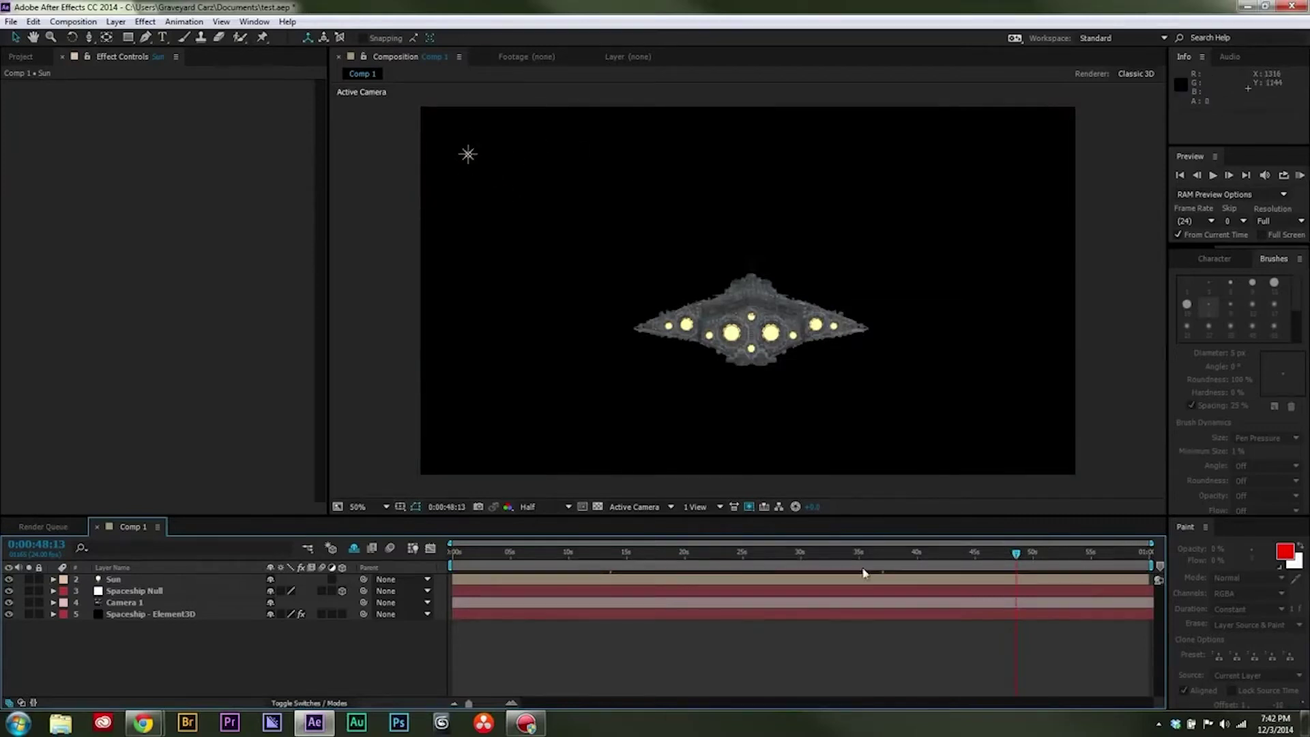
left_click_drag(856, 554, 754, 555)
left_click(118, 25)
mouse_move(133, 39)
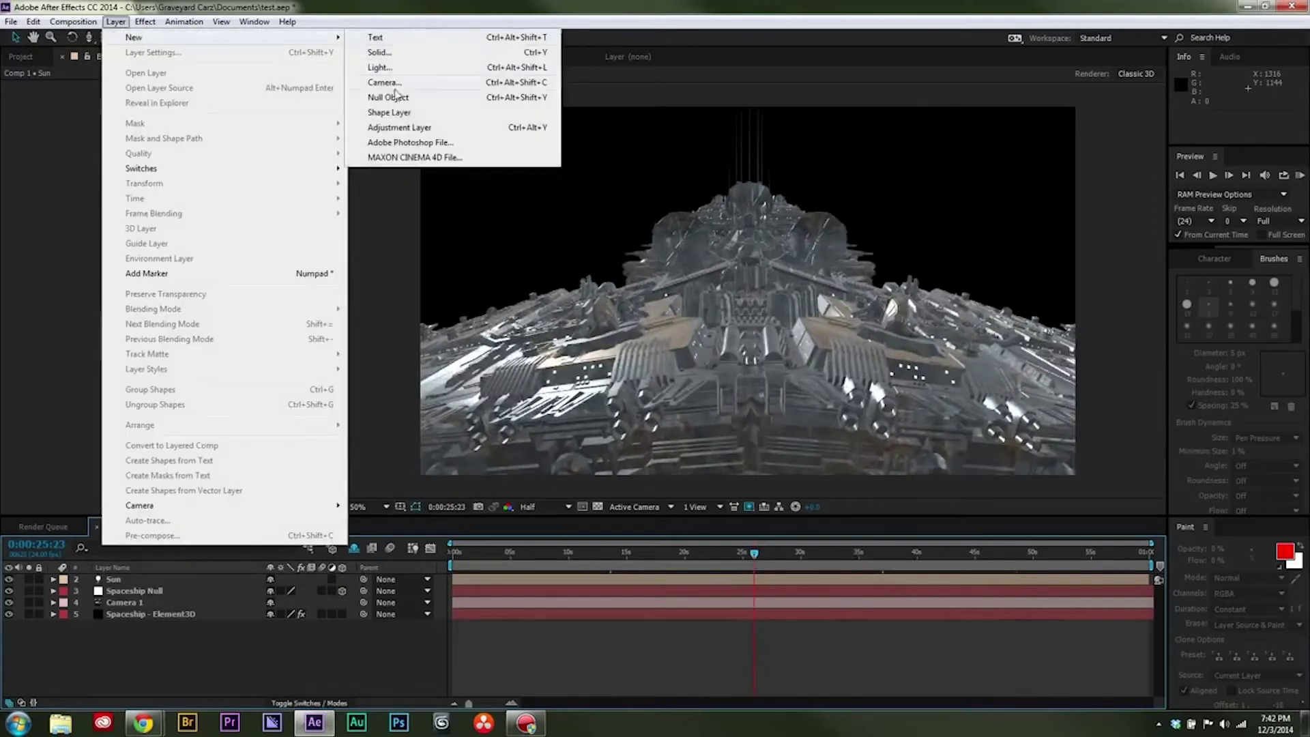
left_click(380, 53)
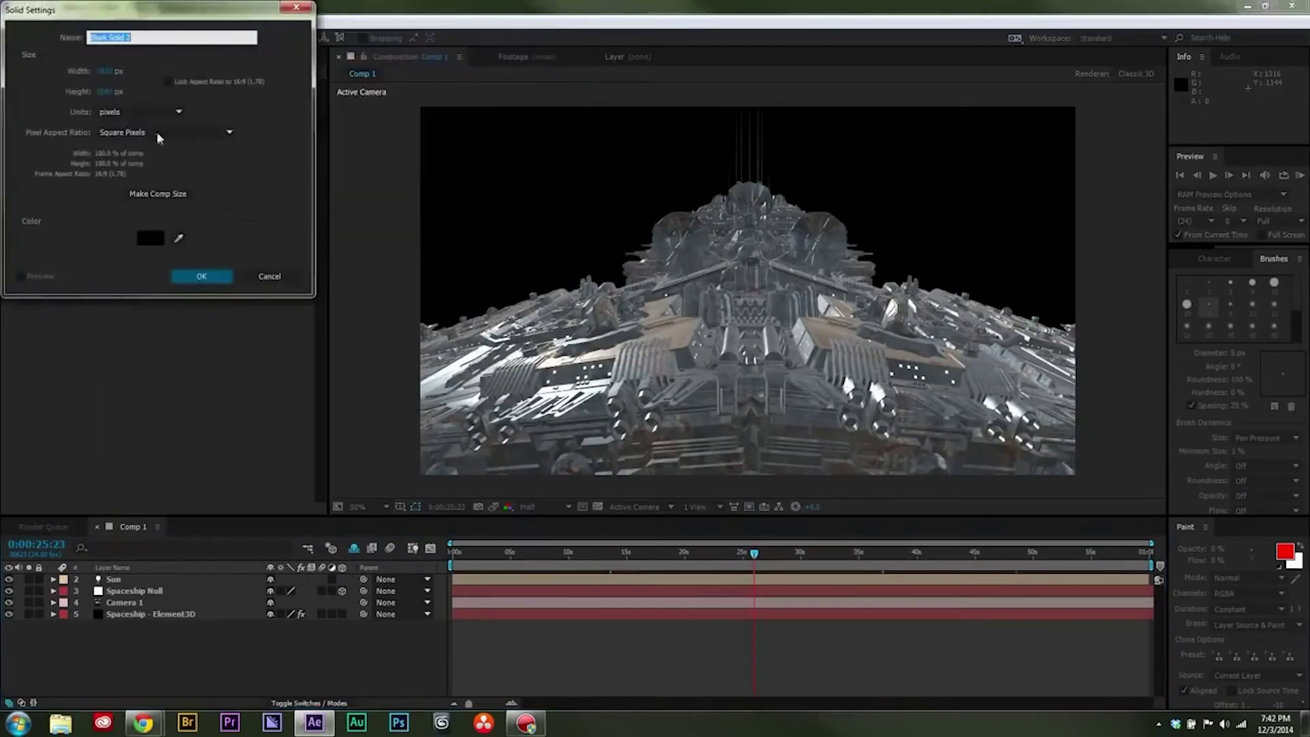
type("Sun Flare")
left_click(203, 275)
- Apply the Video Copilot Optical Flares effect to the Sun Flare solid and open its options
left_click(143, 22)
mouse_move(301, 558)
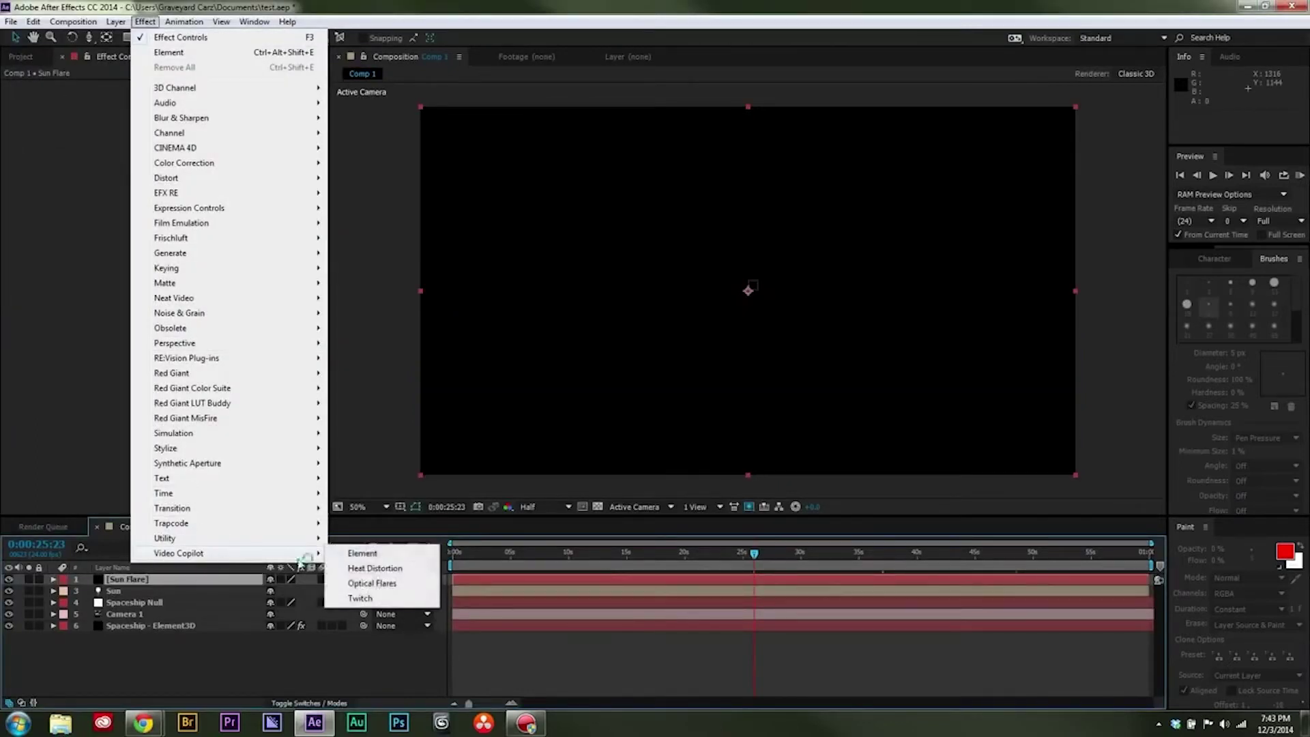
left_click(374, 583)
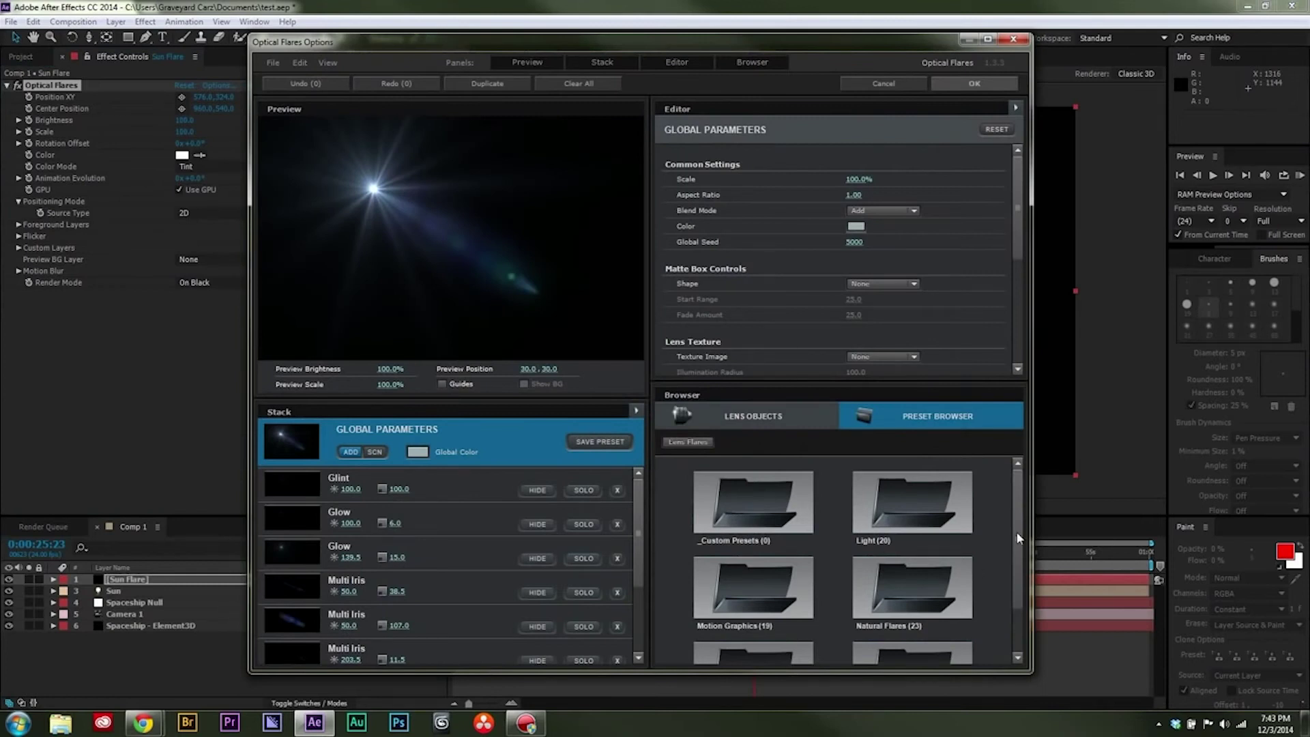
- Load a pinkish-white star flare with a horizontal streak from Pro Presets 2, test its position in the preview and accept it
left_click_drag(1017, 531, 1017, 610)
left_click(915, 633)
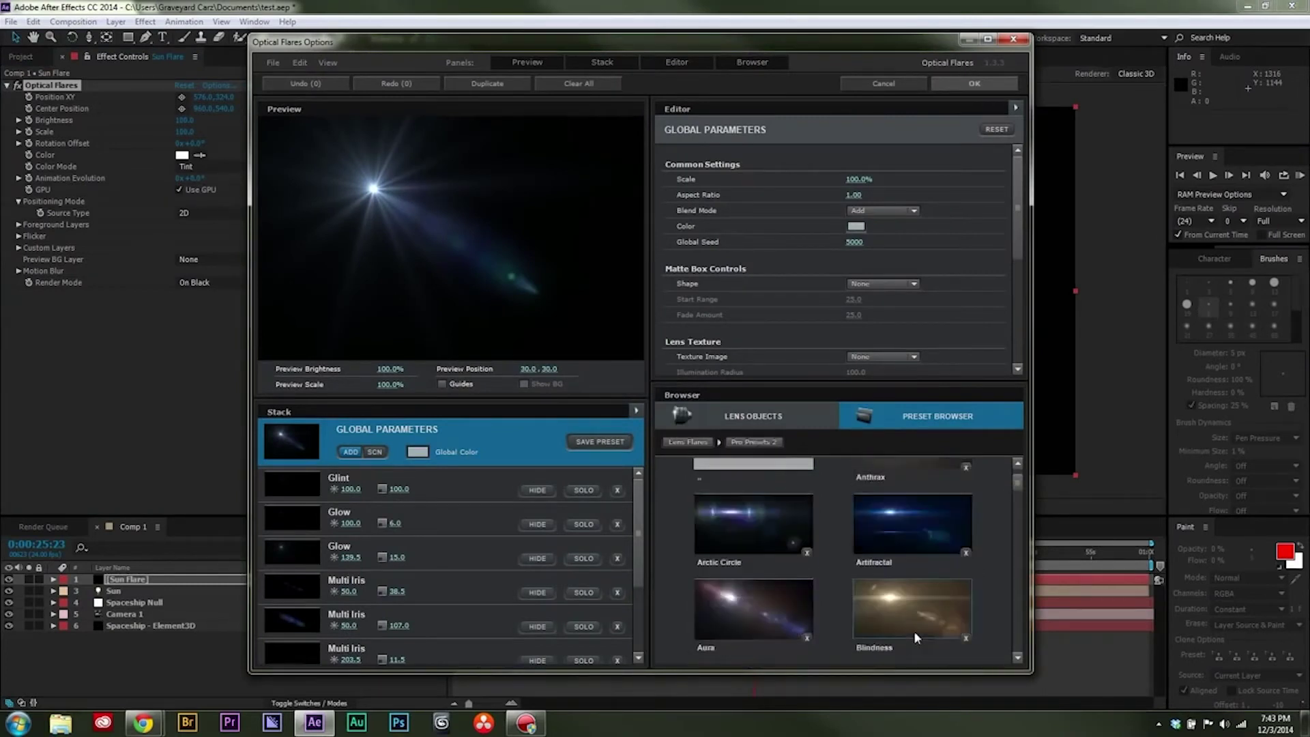
left_click_drag(1012, 485, 1015, 554)
left_click(782, 514)
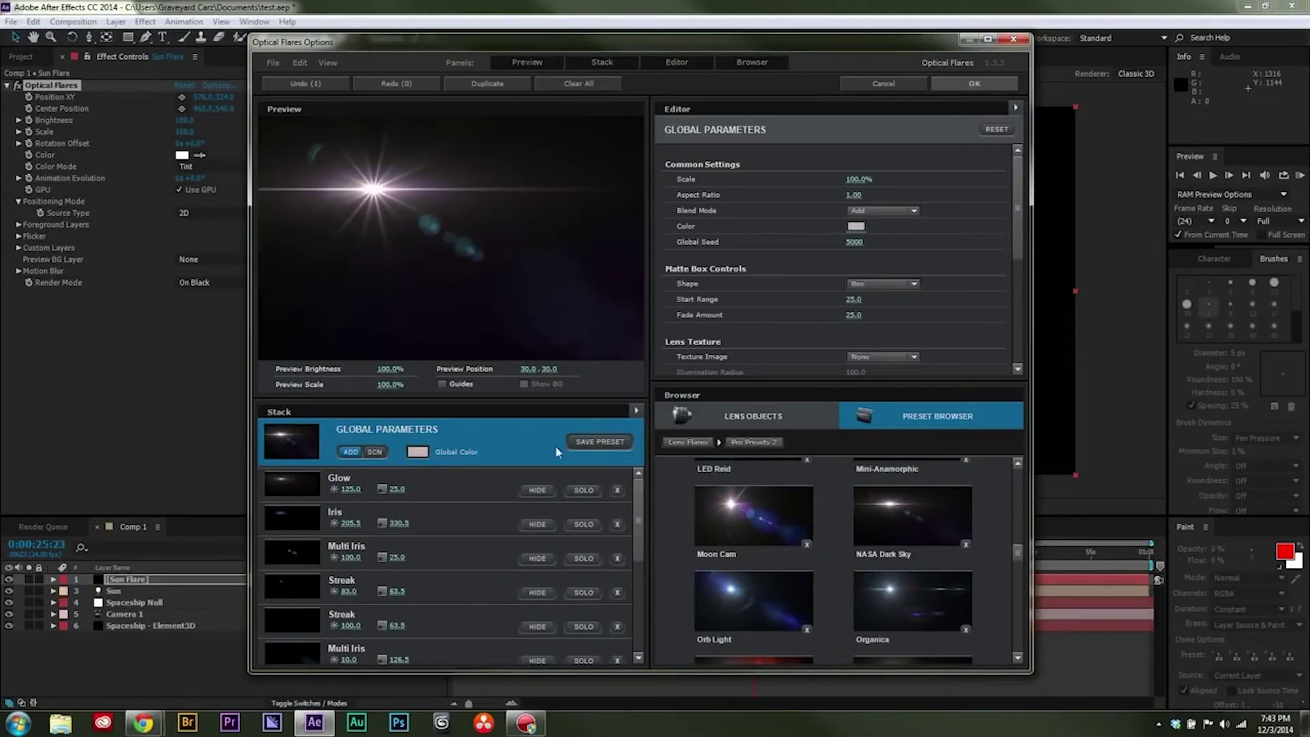
left_click_drag(352, 188, 316, 143)
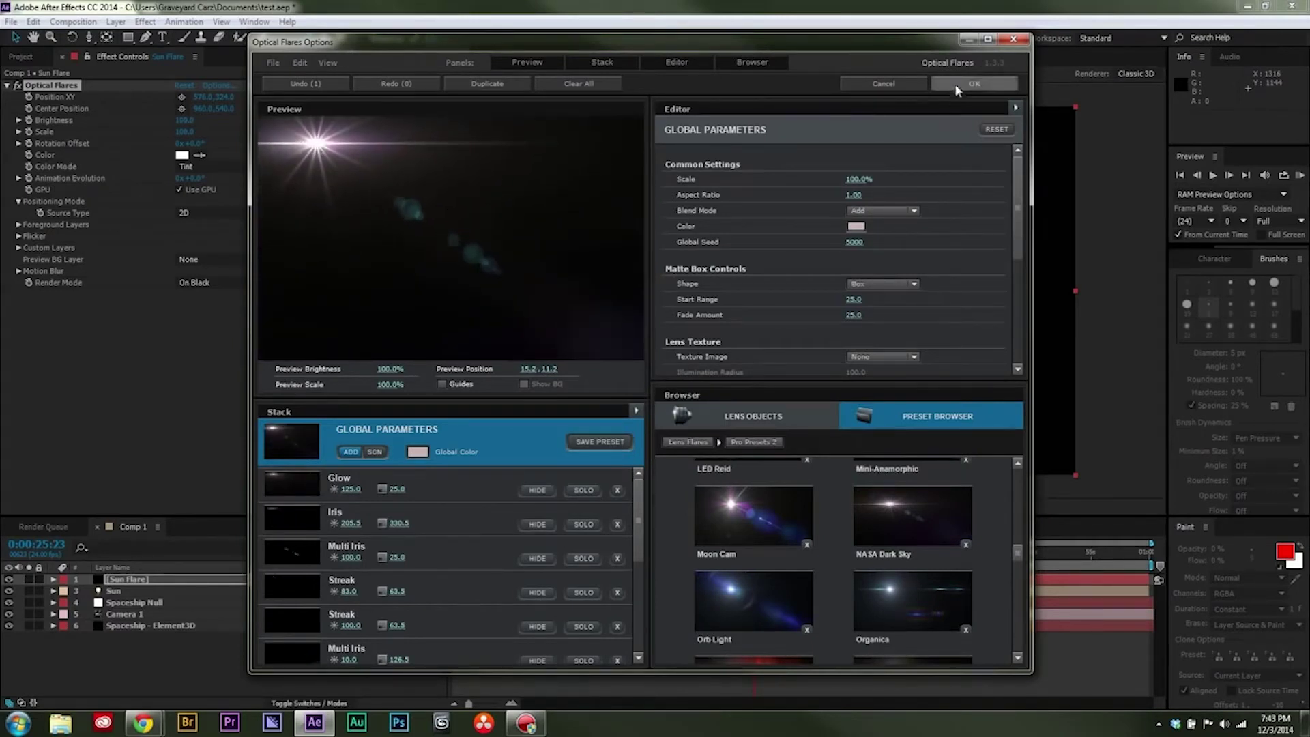
left_click(969, 83)
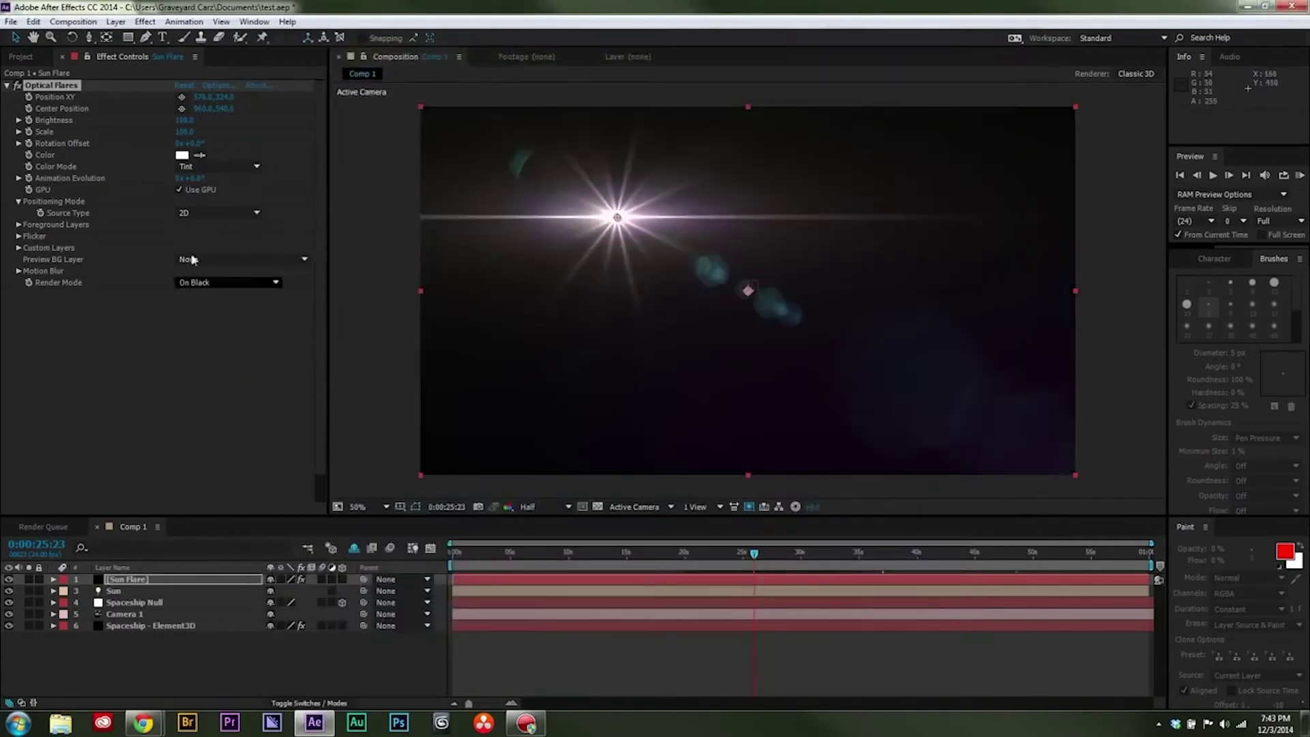
- Set the flare's Source Type to Track Lights and go to 0:00:35:18, where the sun light is in frame
left_click(210, 213)
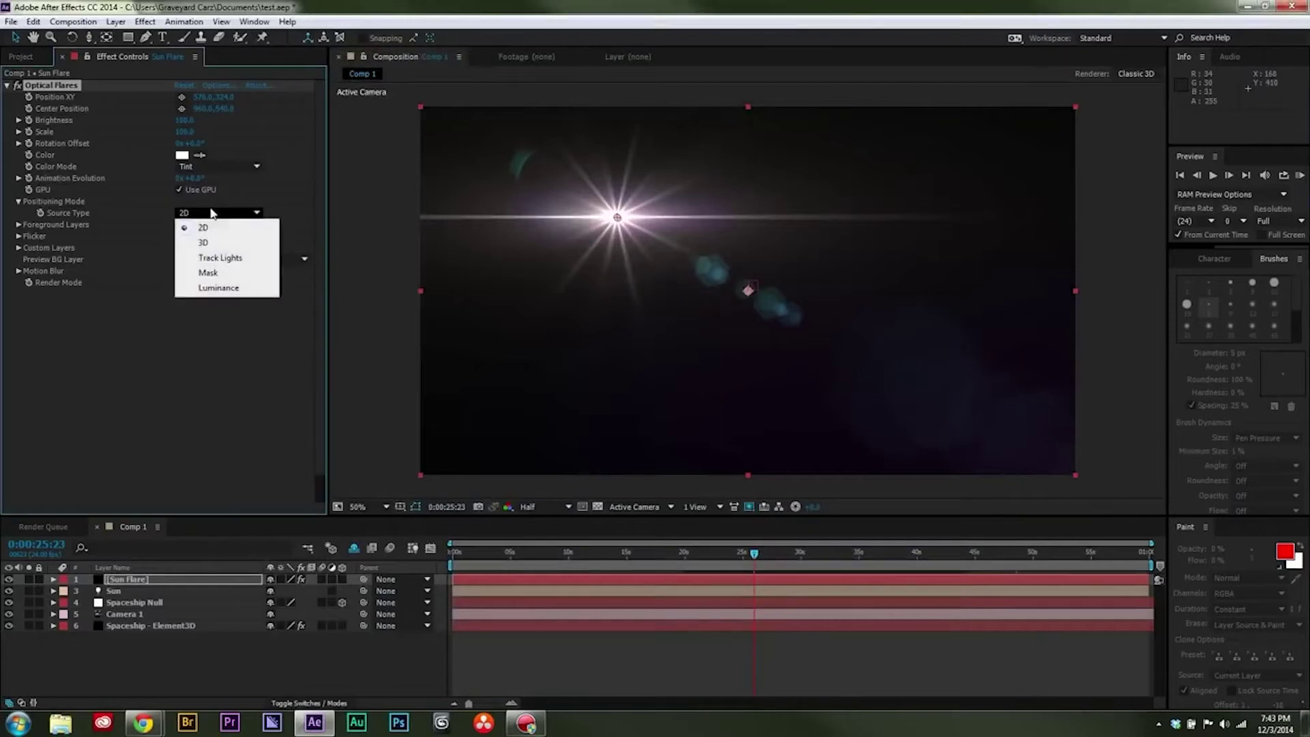
left_click(228, 257)
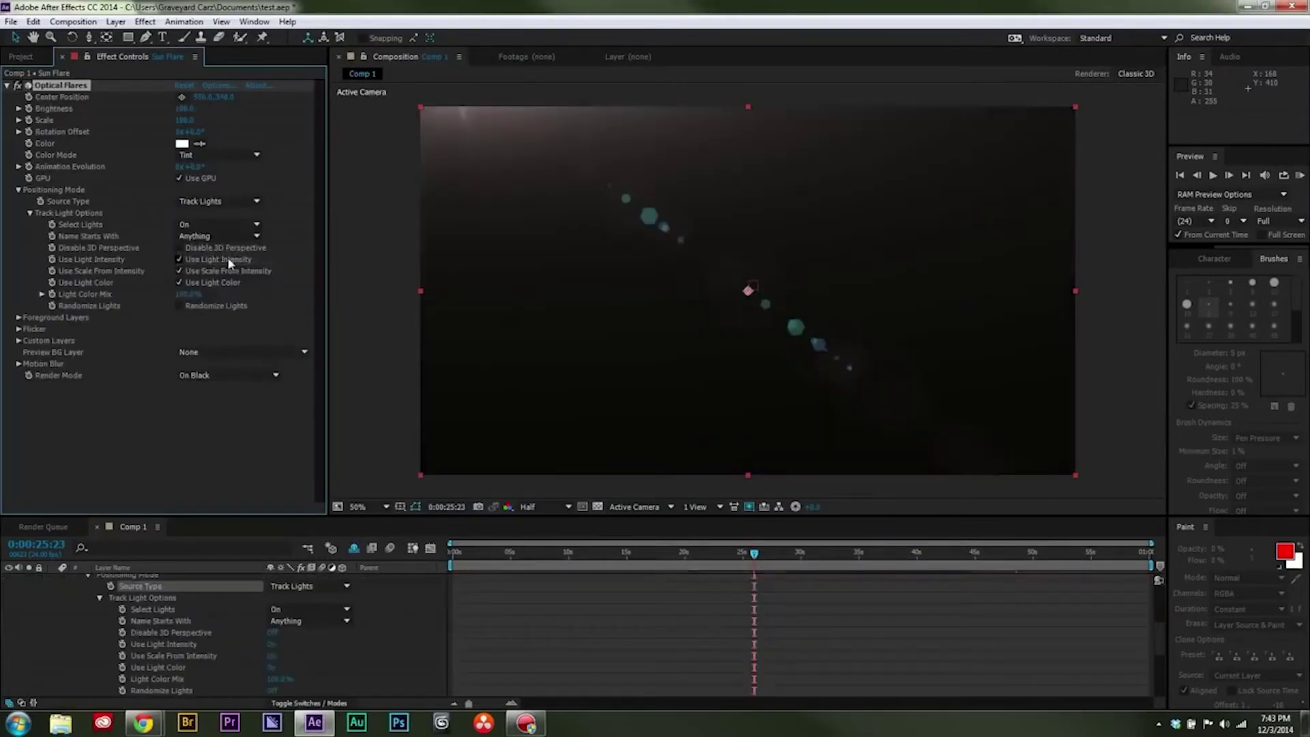
left_click_drag(754, 553, 867, 554)
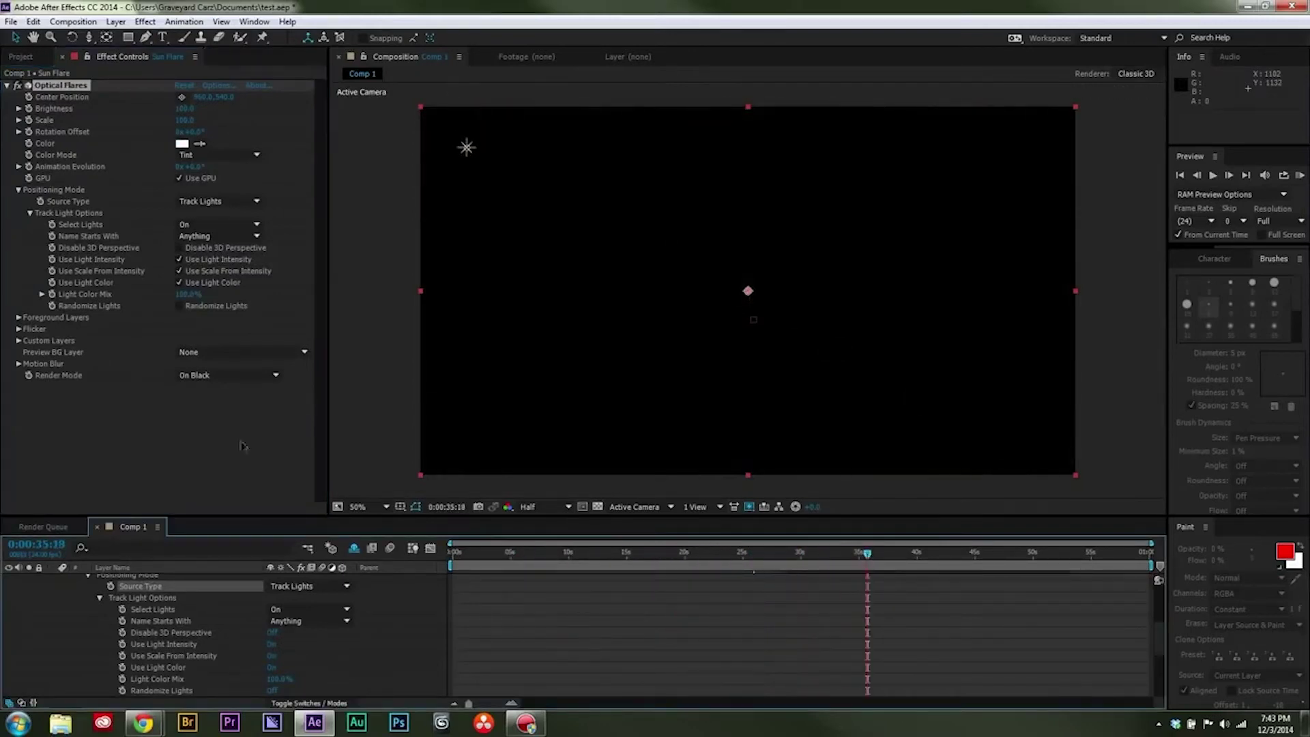
- Turn off Use Light Intensity, Use Scale From Intensity and Use Light Color for the flare, and enable Disable 3D Perspective
left_click(180, 260)
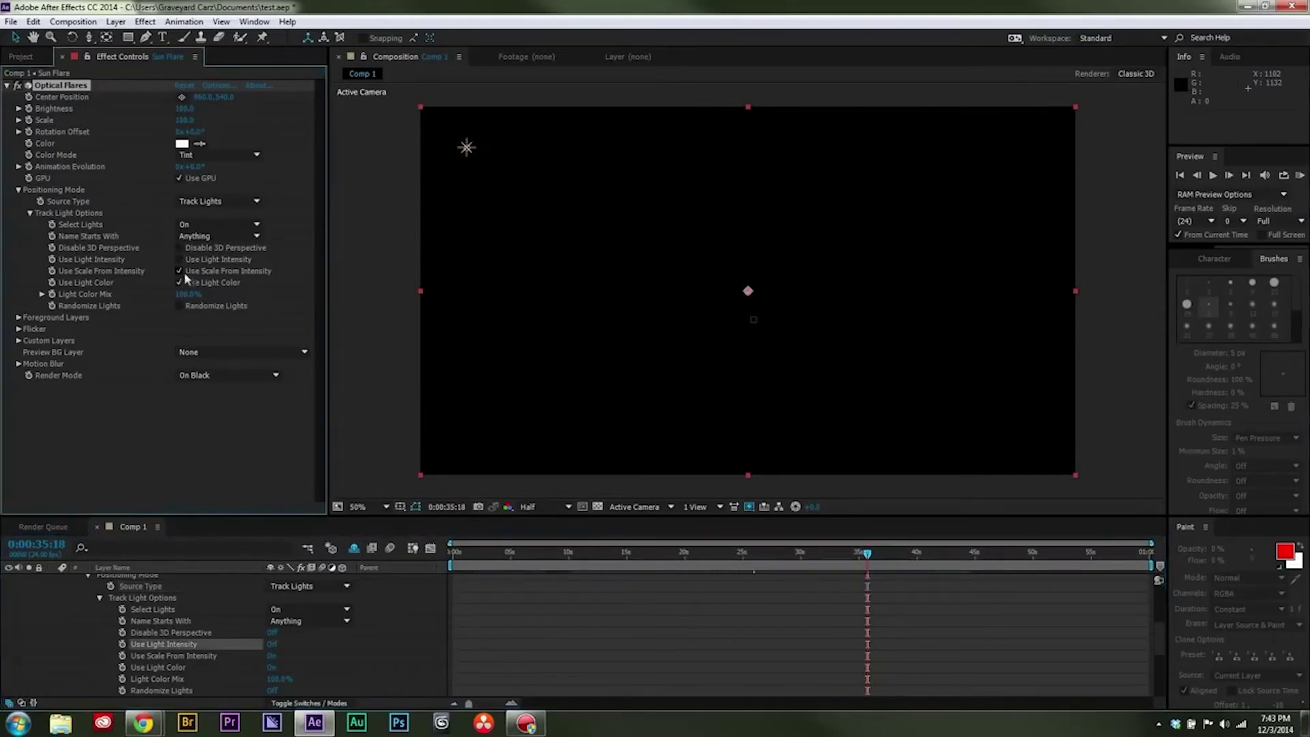
left_click(180, 271)
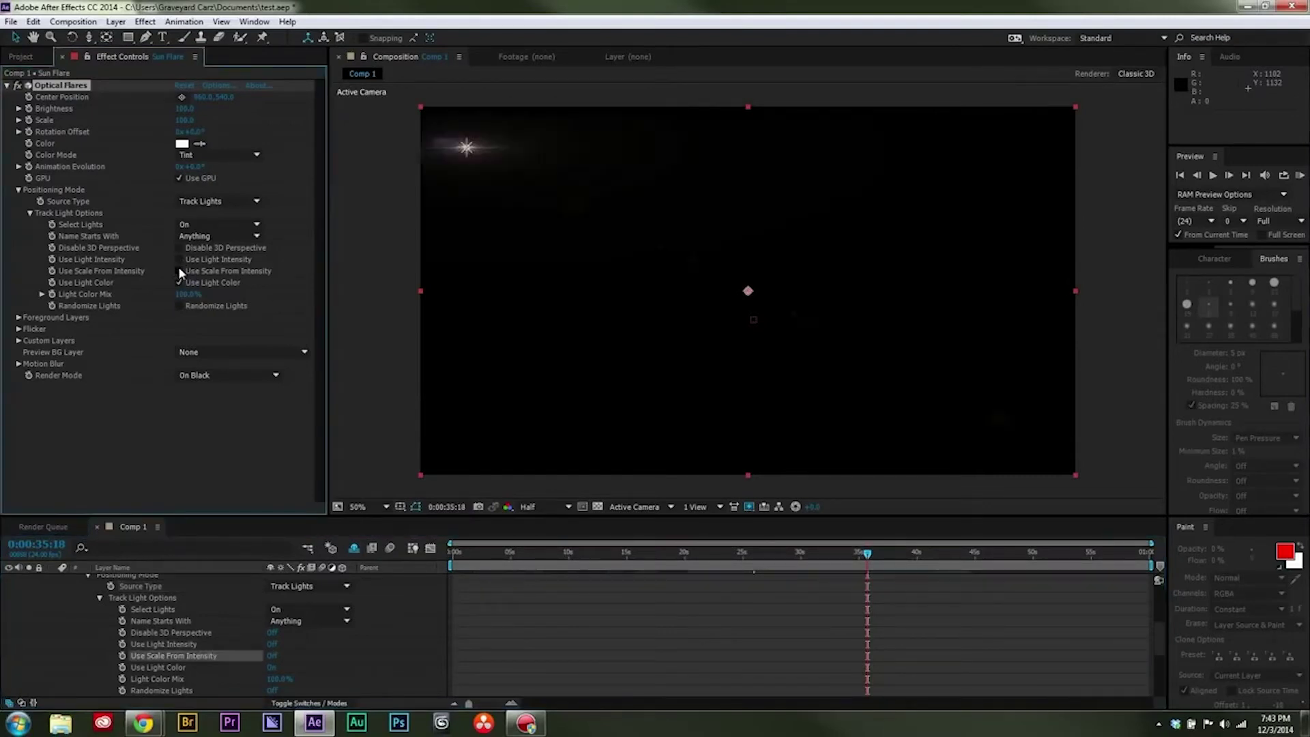
left_click(179, 282)
left_click(180, 282)
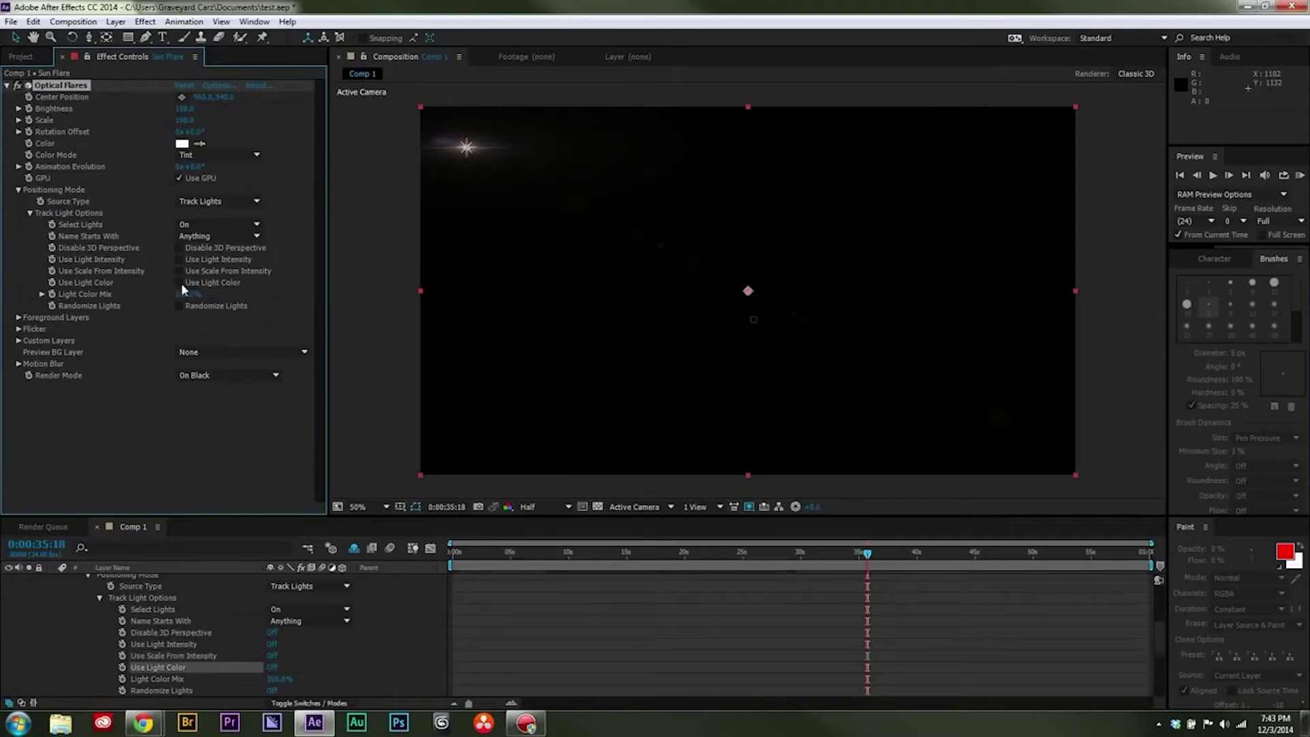
left_click(179, 248)
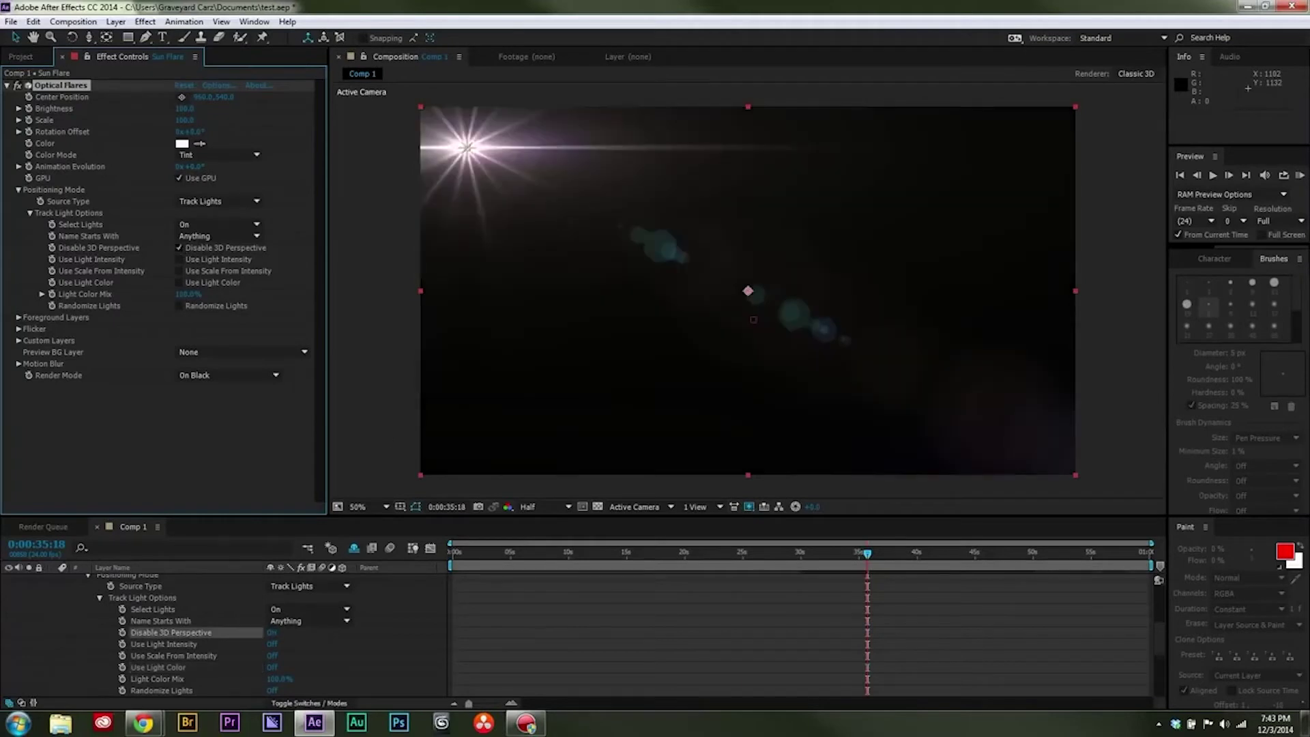
- Find where the sun enters the frame and start keyframing the flare's Brightness at 0:00:28:18
left_click_drag(867, 553, 811, 510)
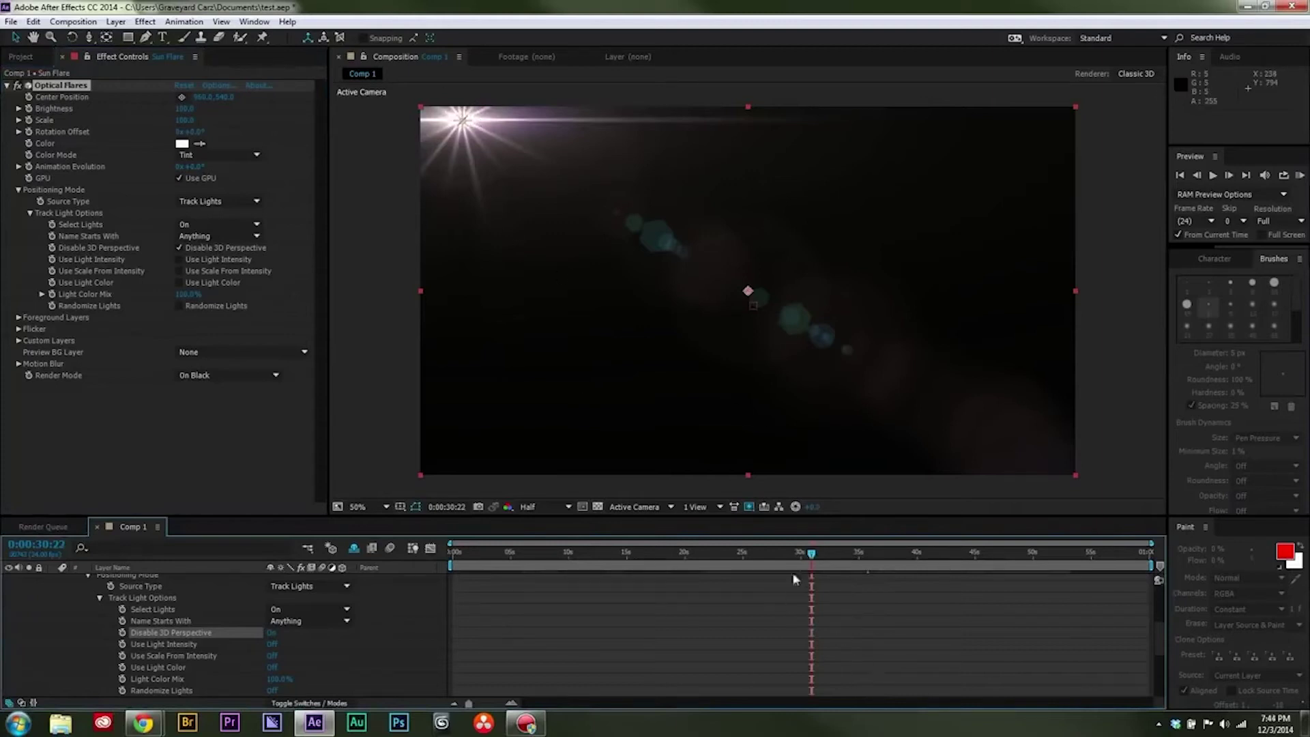
left_click_drag(814, 556, 786, 554)
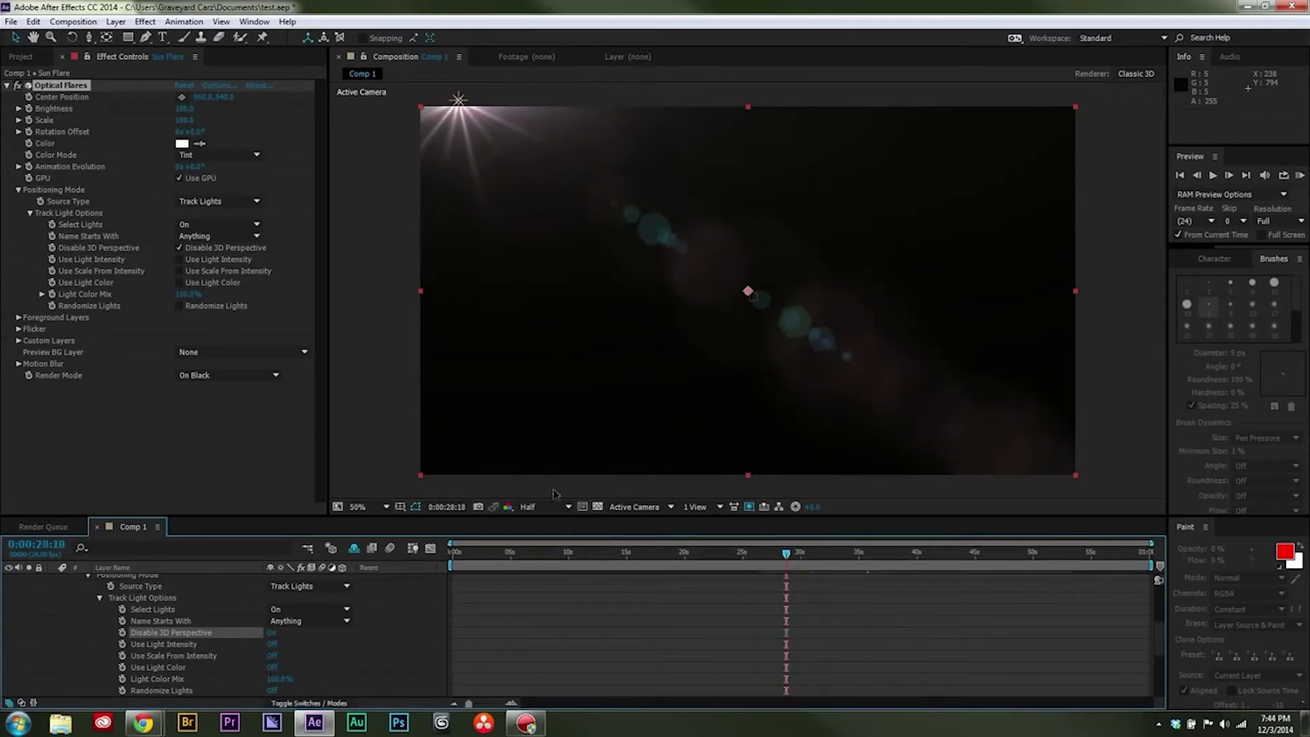
left_click(30, 112)
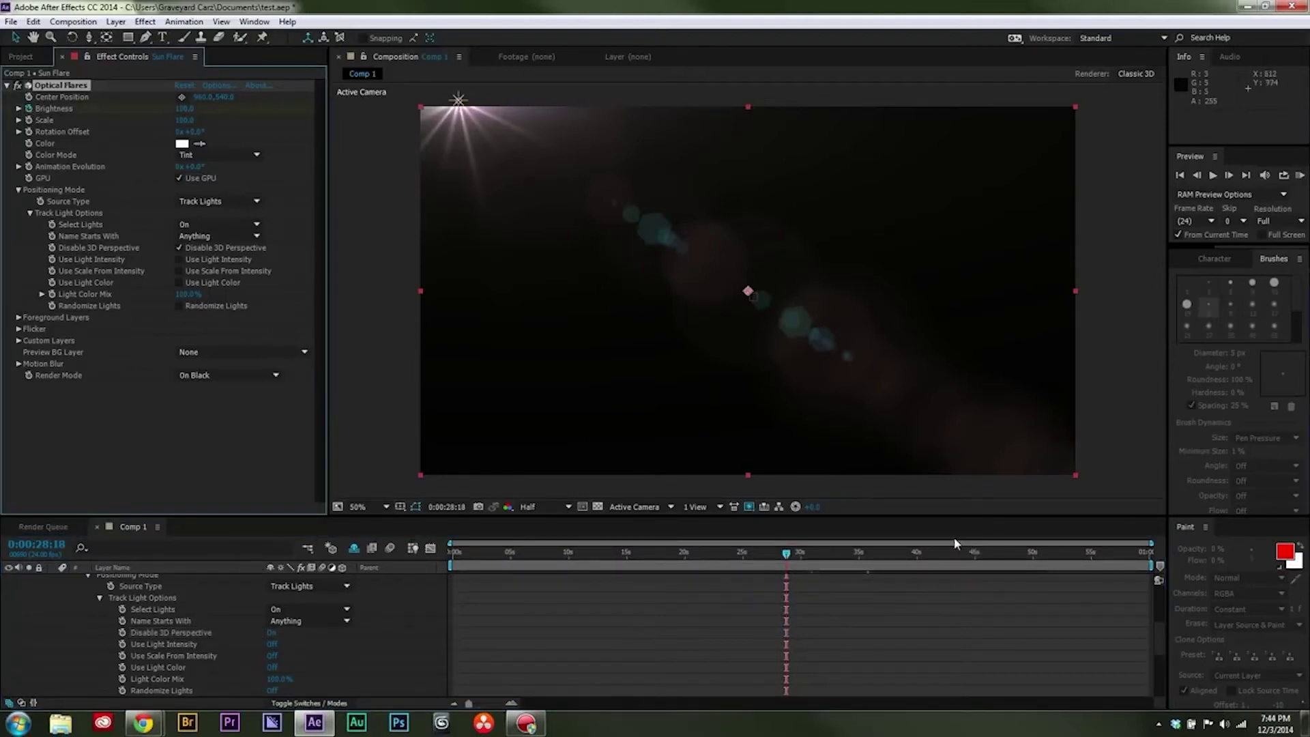
- Keyframe a Brightness peak for the flare at 0:00:29:00 and set it to 100 at 0:00:29:10
key("Page_Down")
key("Page_Down")
key("Page_Down")
key("Page_Down")
key("Page_Down")
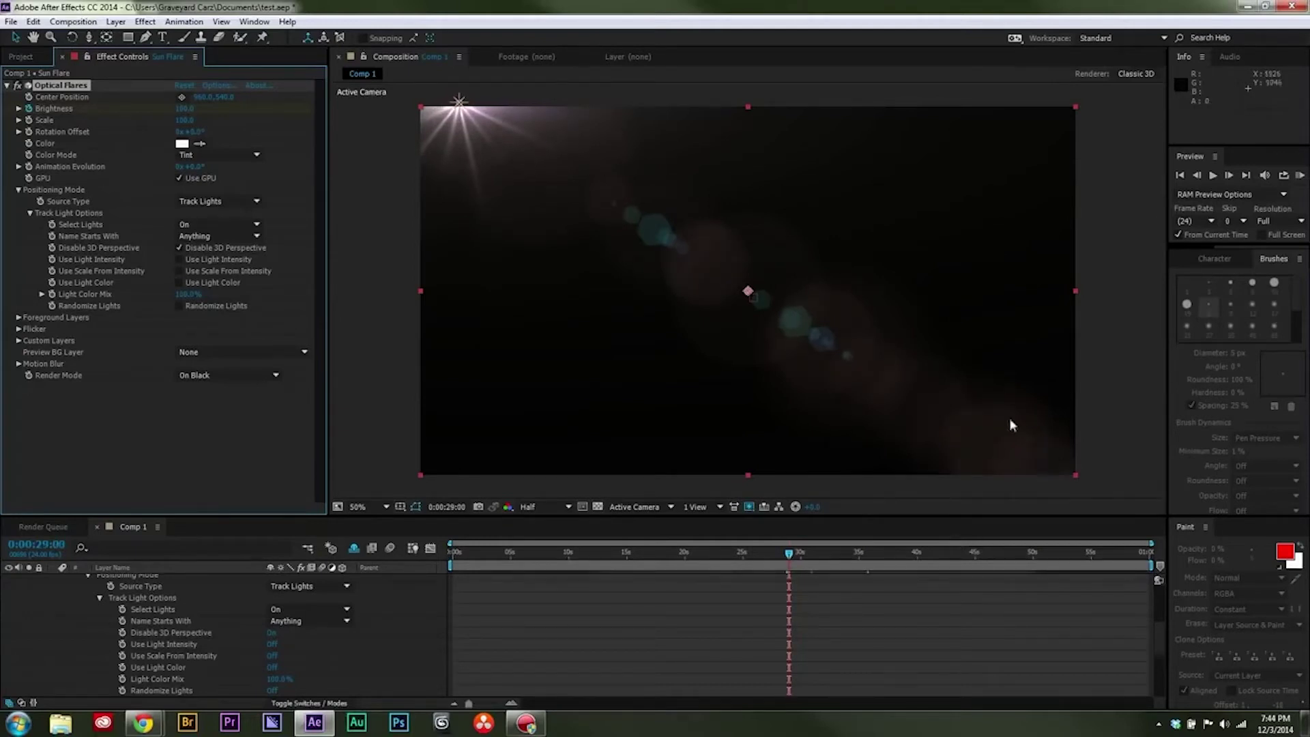
left_click(180, 109)
key("Return")
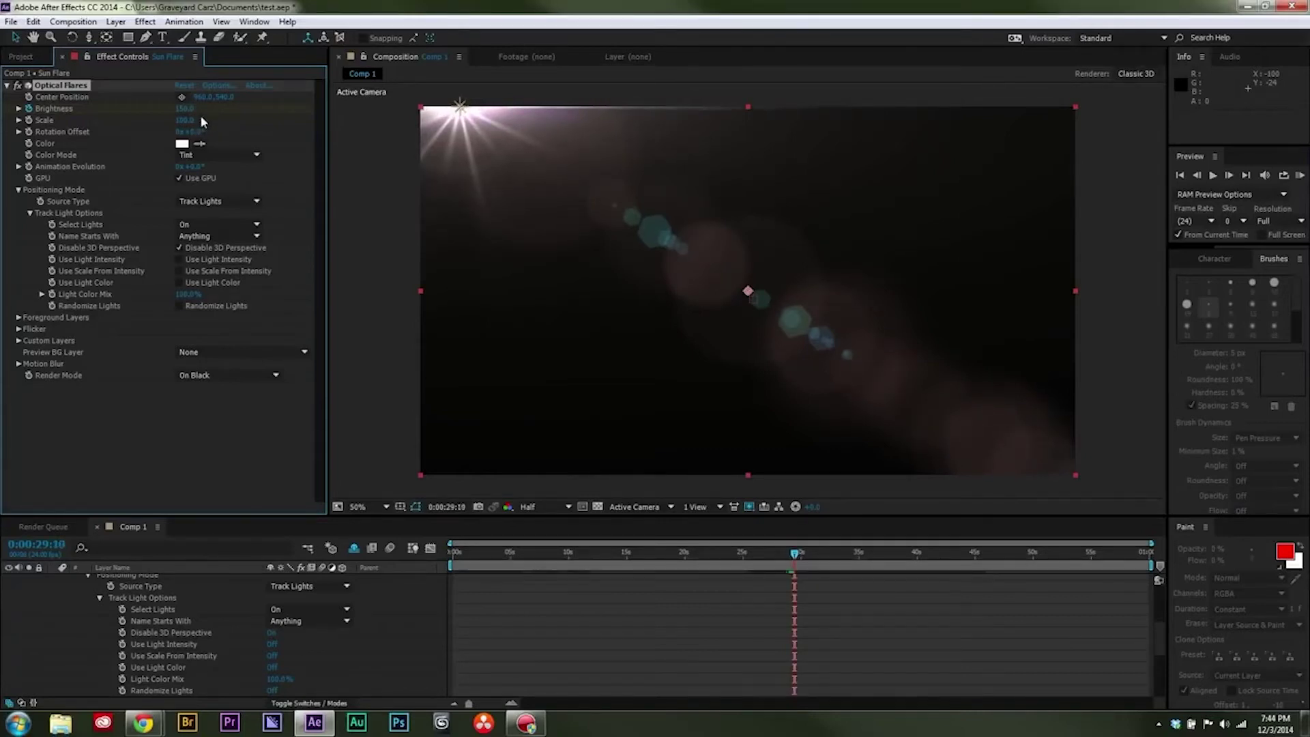
left_click(184, 108)
type("100")
key("Return")
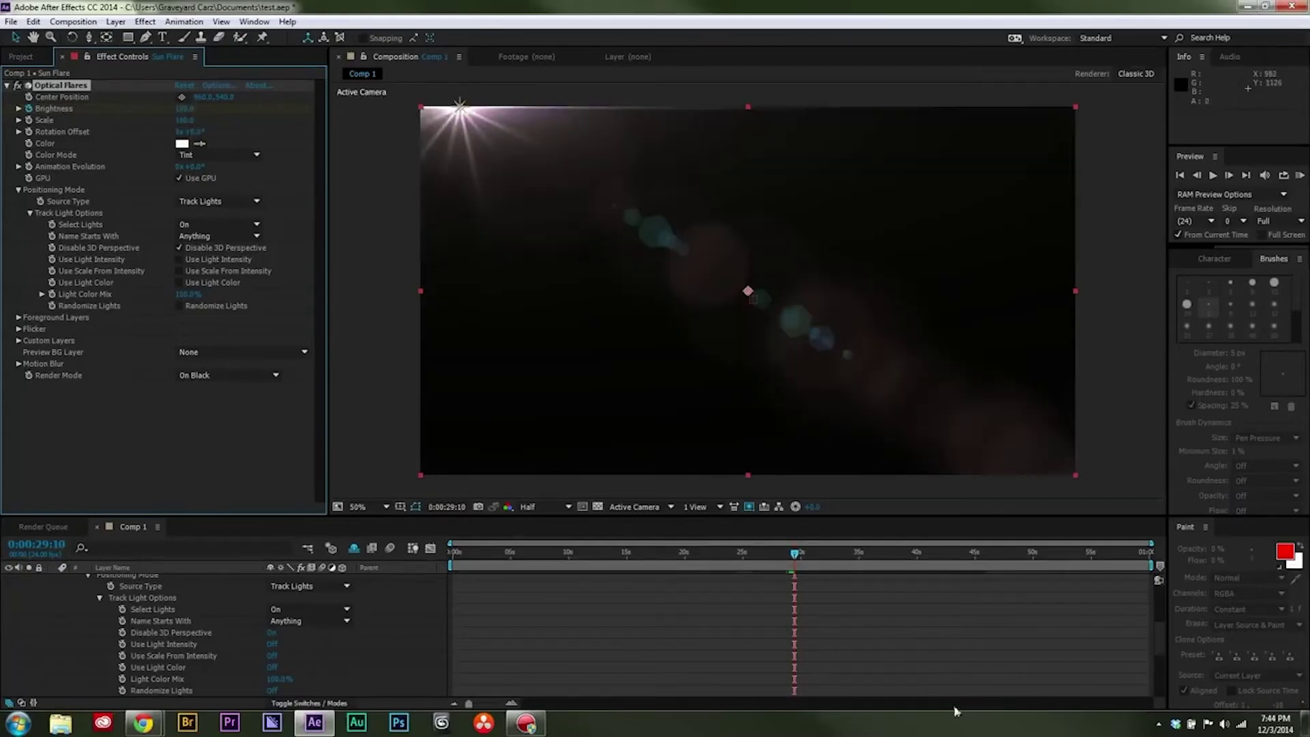
- Convert the middle Brightness keyframe at 0:00:29:00 to Auto Bezier interpolation
key("semicolon")
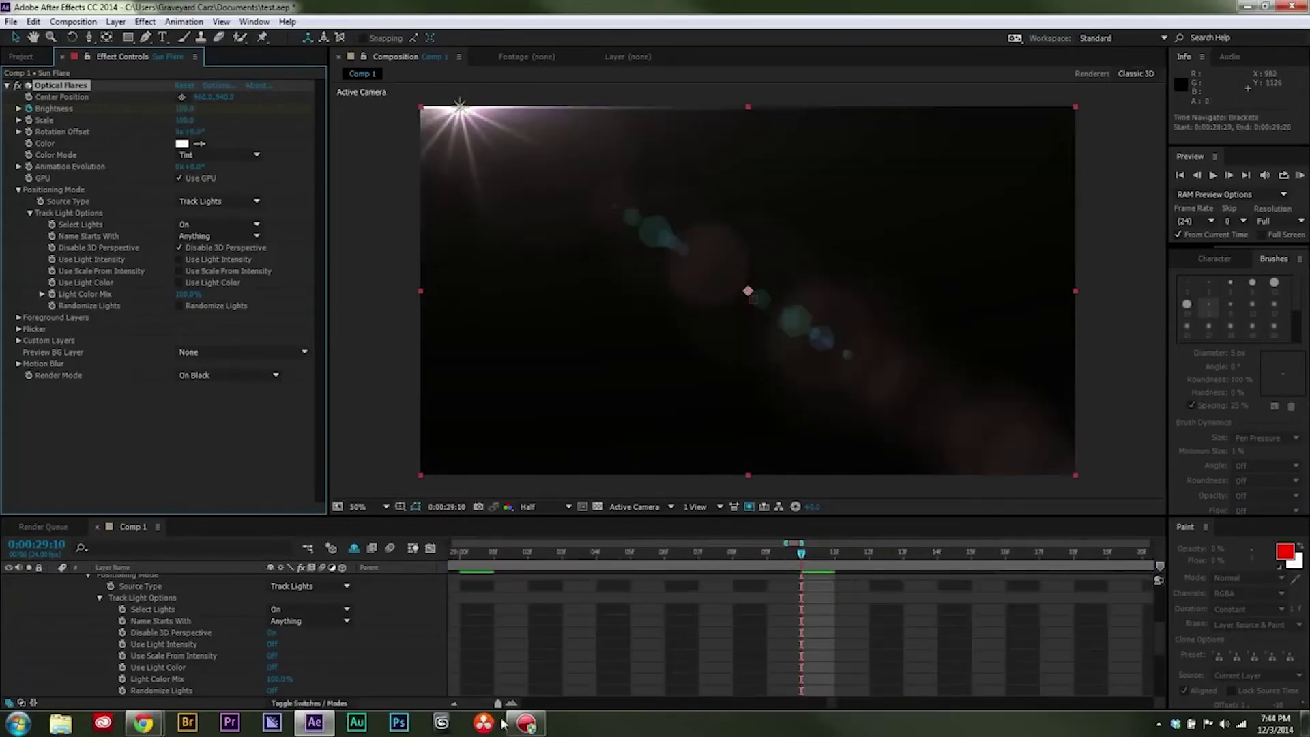
scroll(1163, 642, "up", 10)
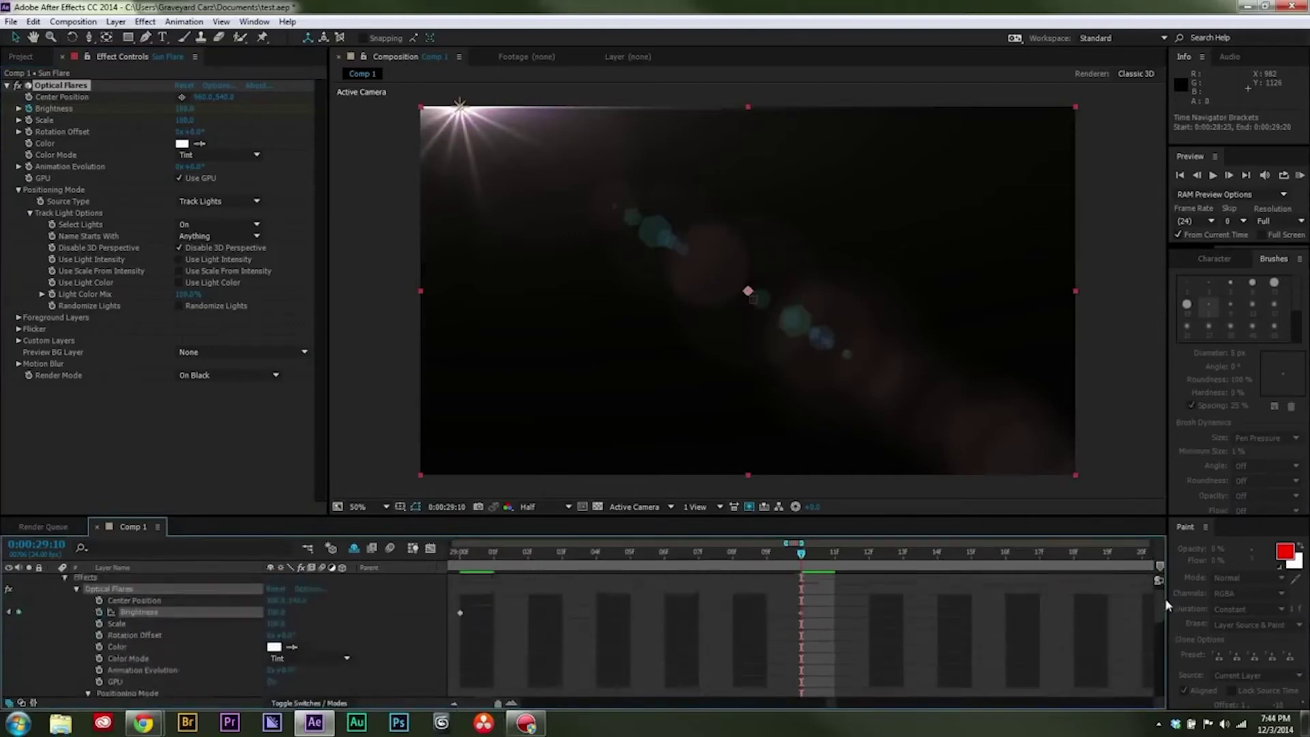
left_click_drag(495, 709, 491, 709)
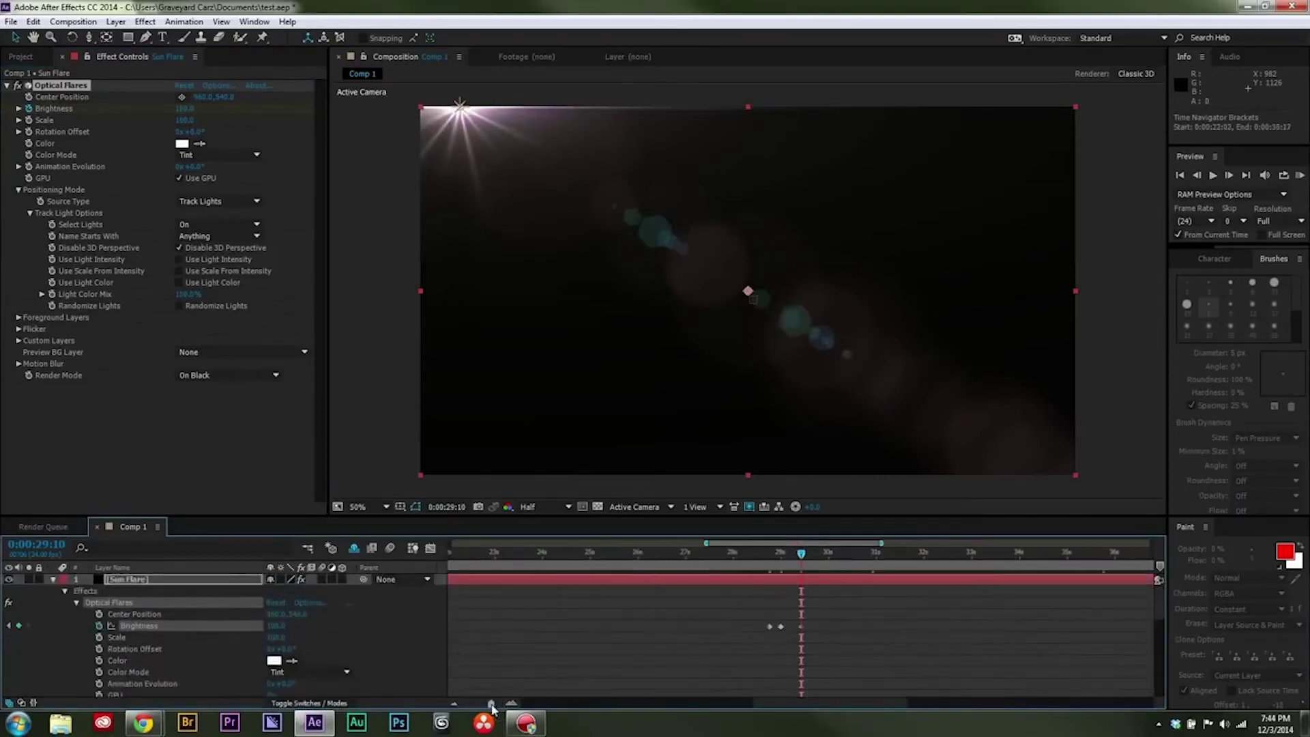
left_click(785, 642)
left_click(782, 627)
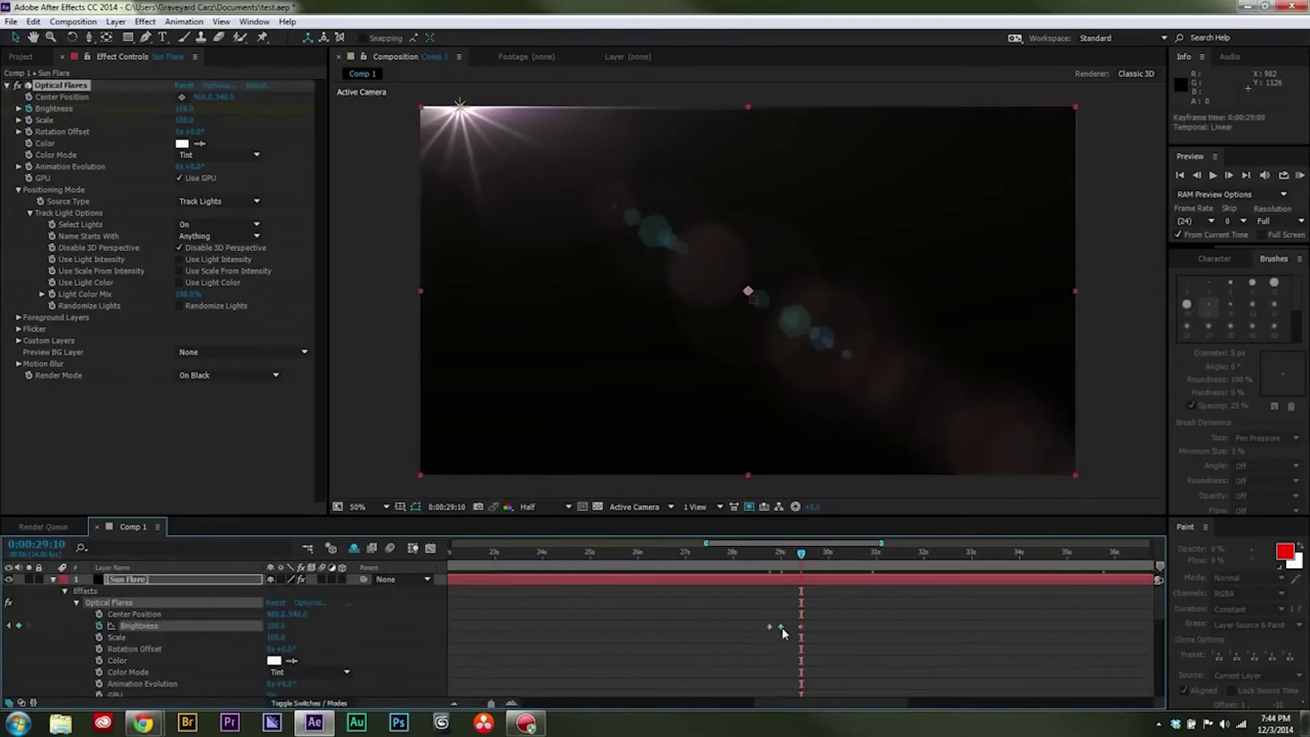
mouse_move(782, 629)
left_click(782, 628, "ctrl")
- Preview the sun flare animation over the spaceship from 0:00:29:06 and stop at 0:00:30:14
left_click(758, 553)
left_click(1300, 175)
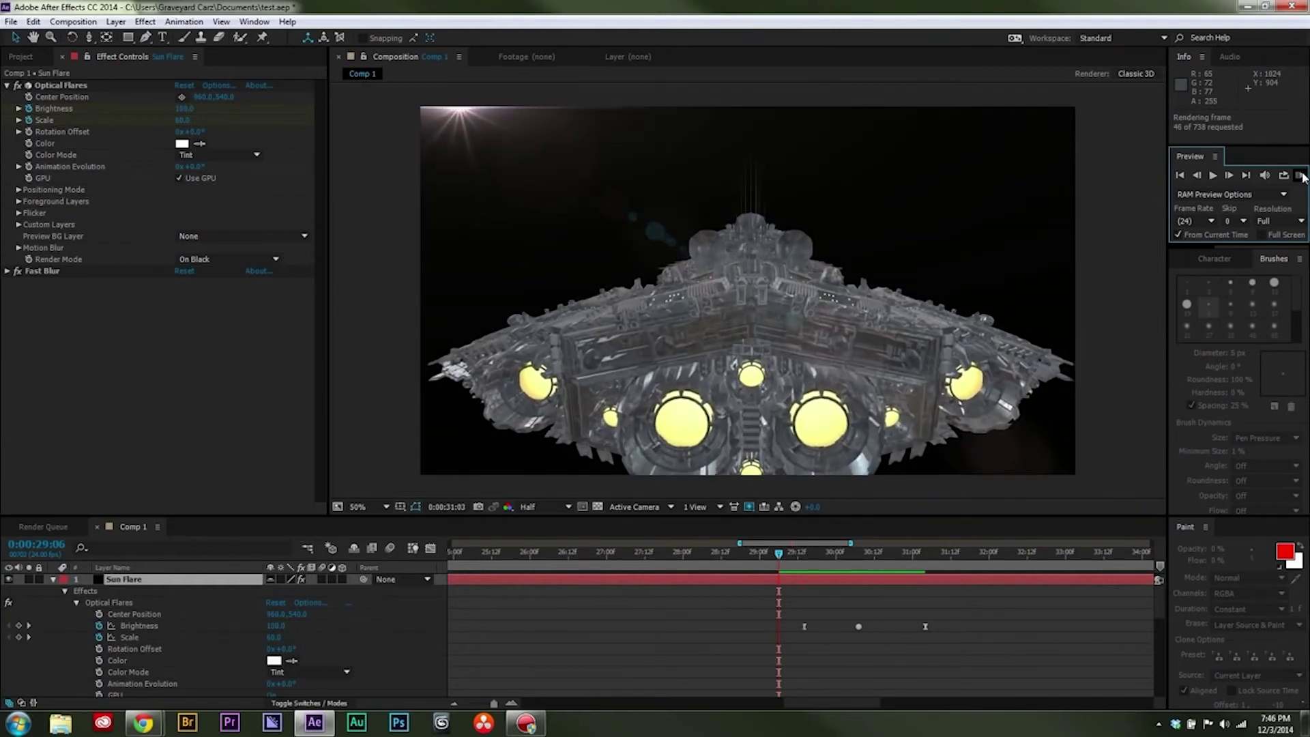
left_click(1300, 174)
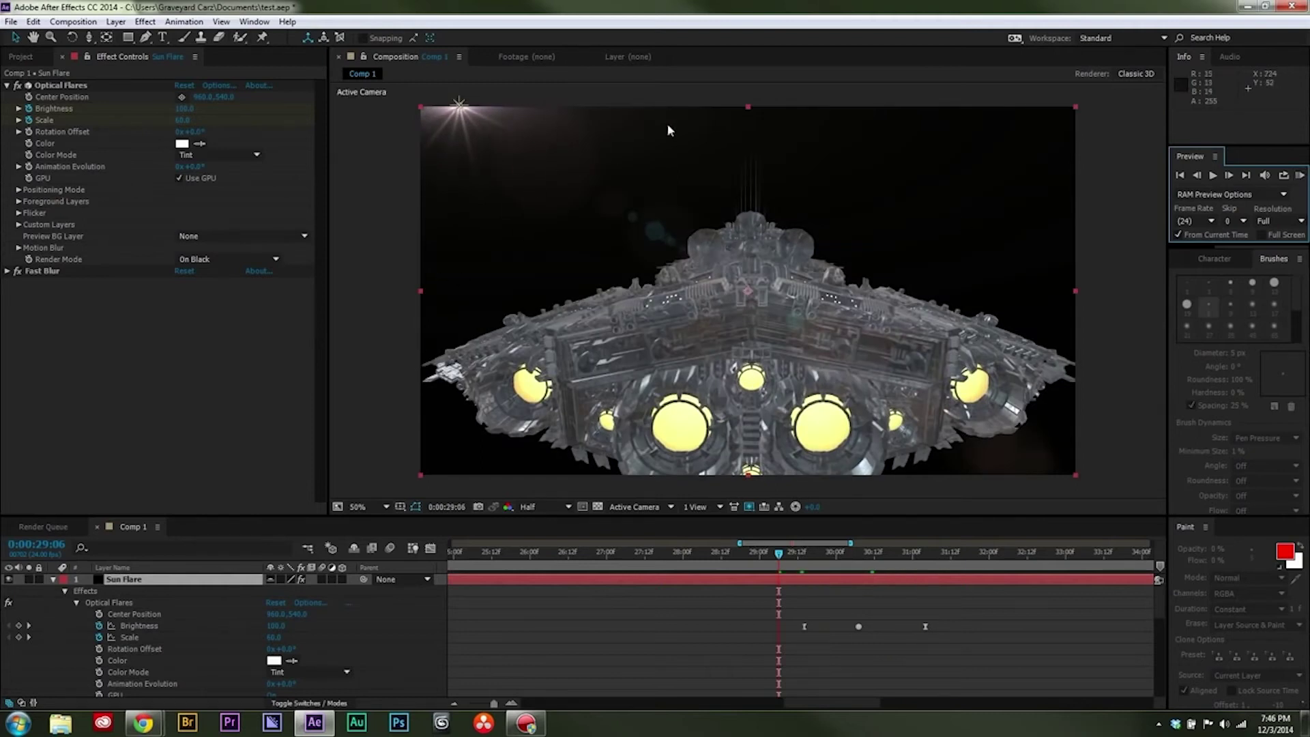
left_click_drag(773, 571, 881, 568)
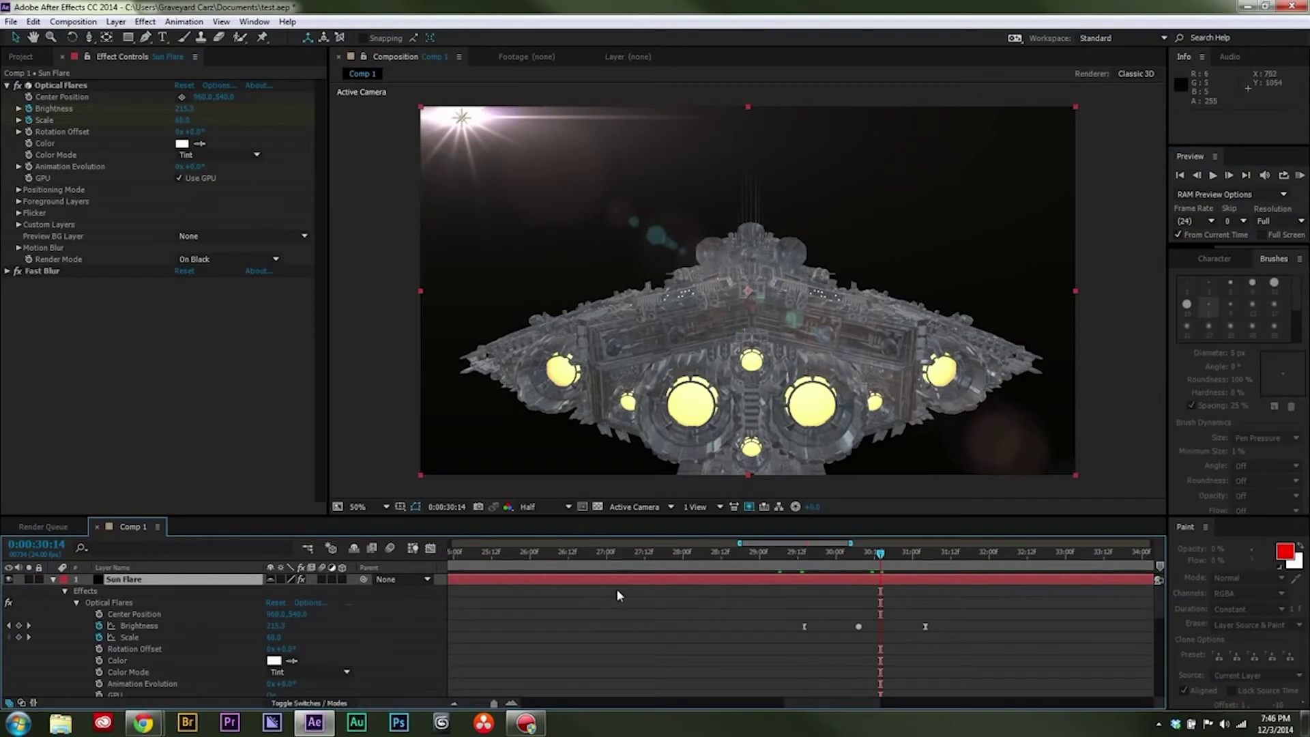
- Apply the Spaztic lens texture to the sun's Optical Flare and check it with the preview flare moved near the corner
left_click(215, 85)
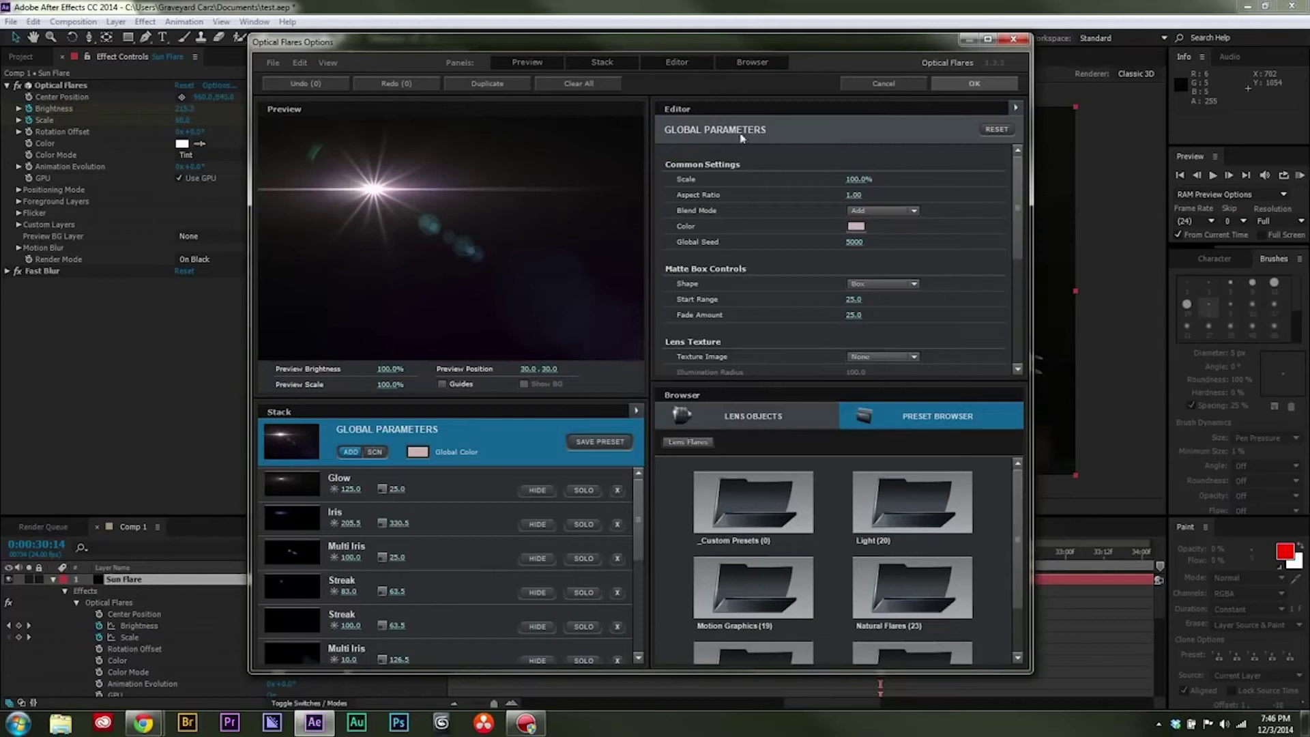
scroll(1019, 168, "down", 5)
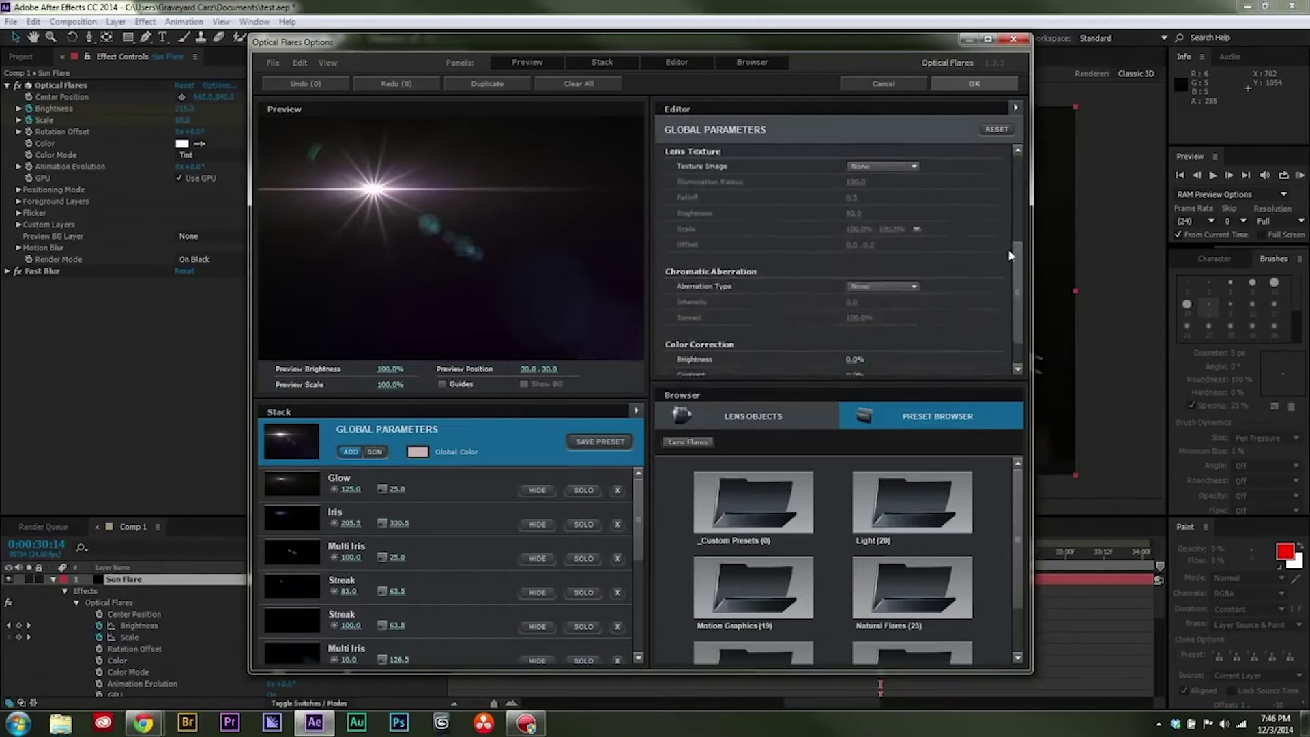
left_click(883, 183)
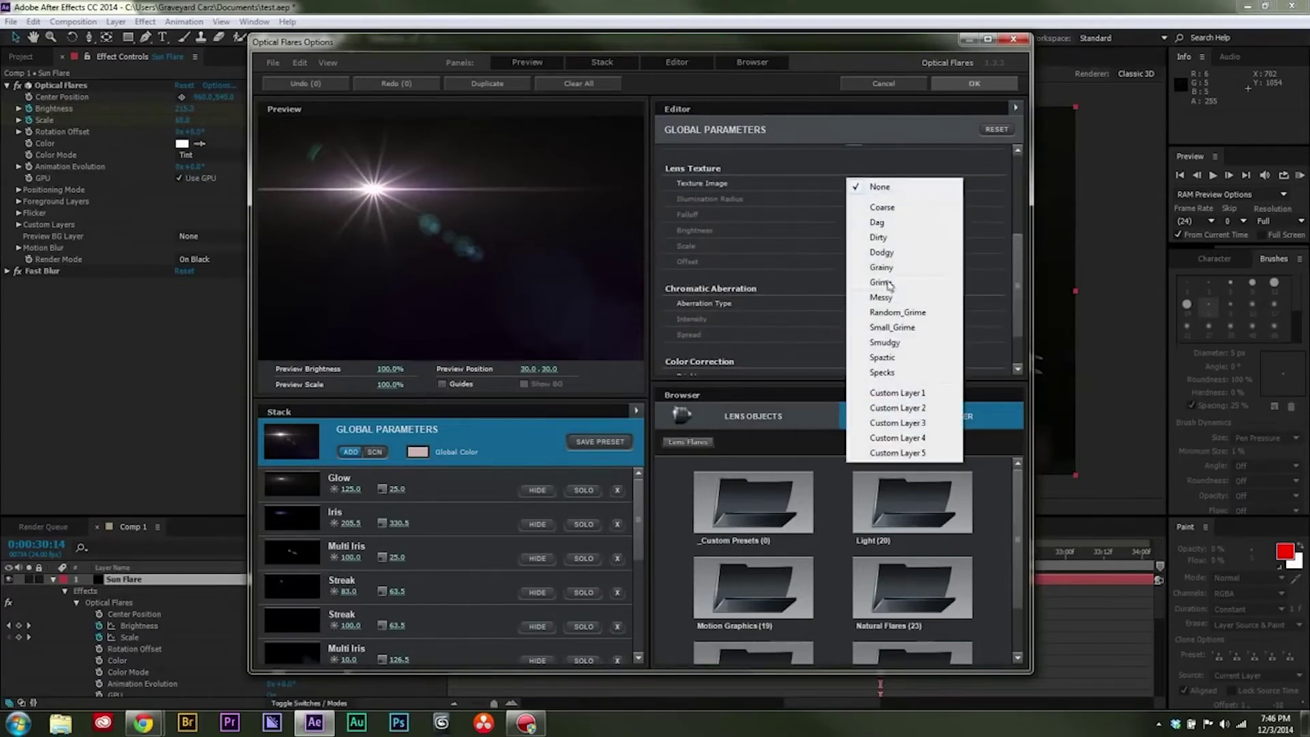
left_click(878, 358)
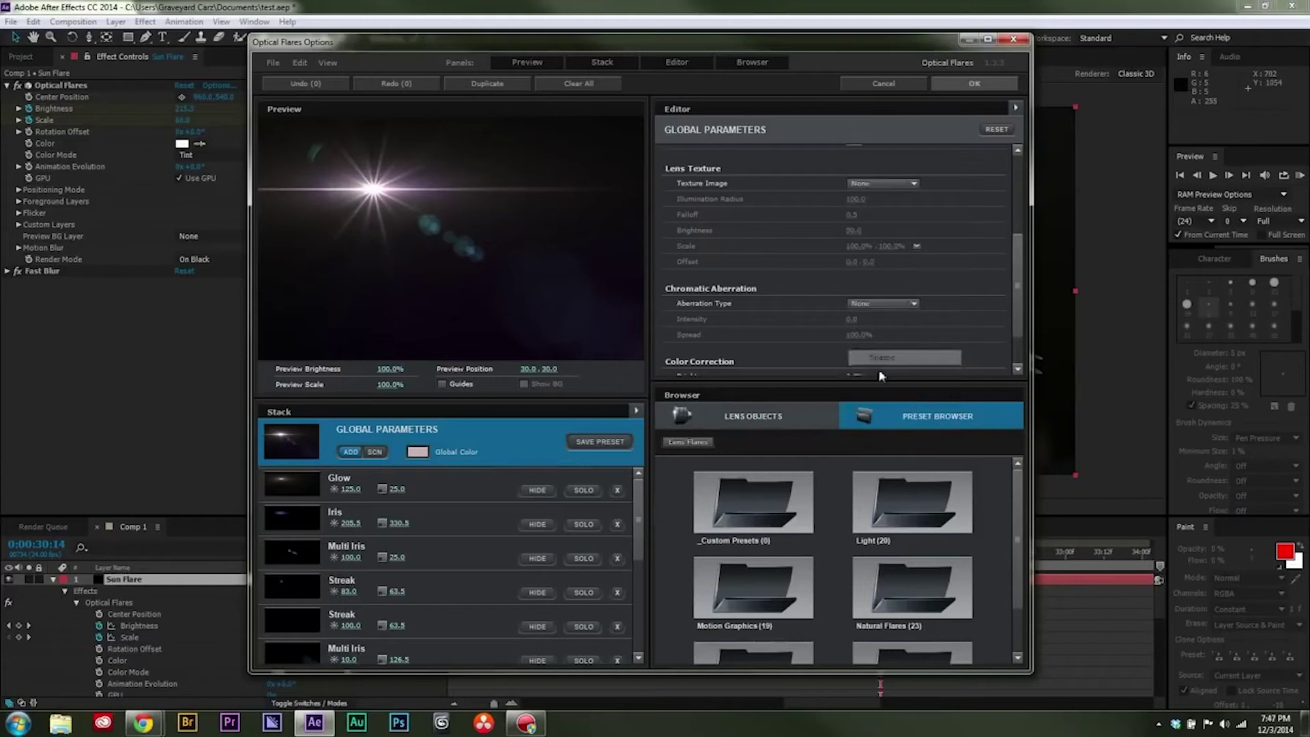
left_click_drag(370, 217, 287, 146)
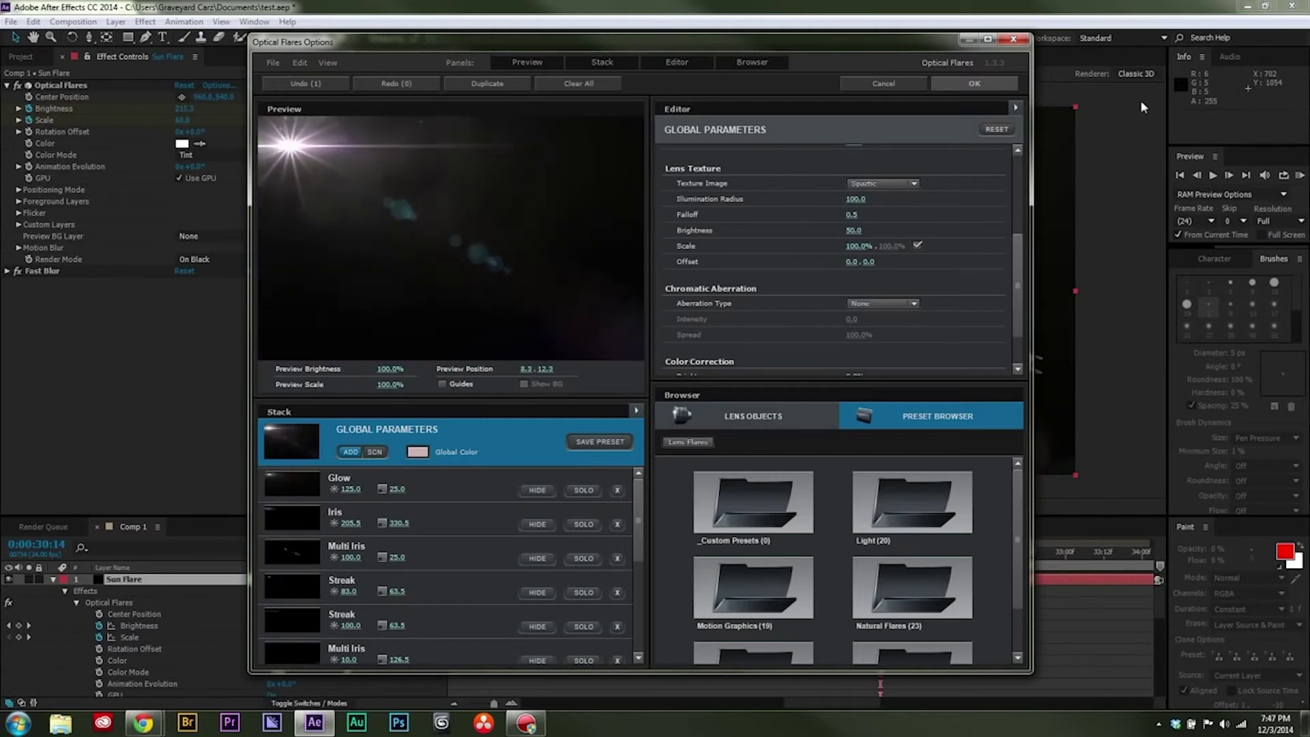
left_click(975, 83)
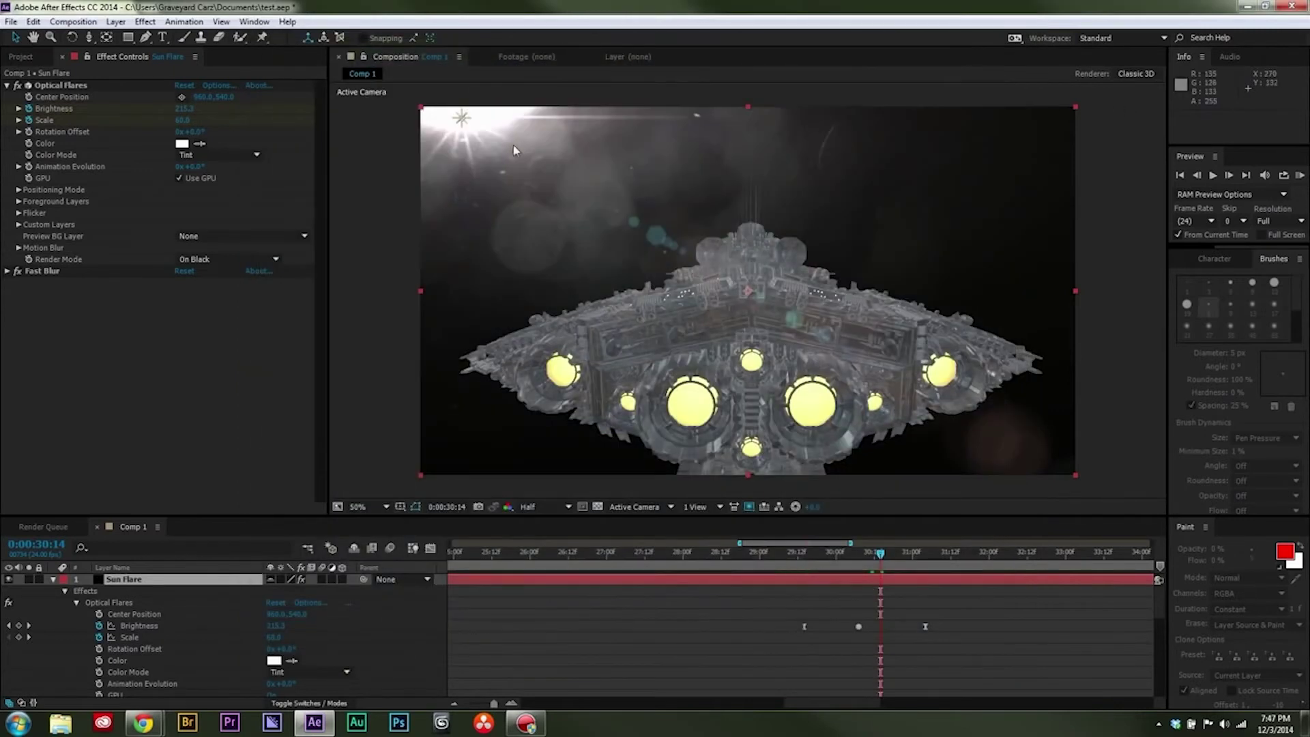
- Inspect the textured flare at 0:00:30:10 and 0:00:31:14, and collapse the Sun Flare layer's properties
mouse_move(865, 562)
left_mouse_down()
mouse_move(730, 564)
mouse_move(891, 577)
mouse_move(868, 573)
left_mouse_up()
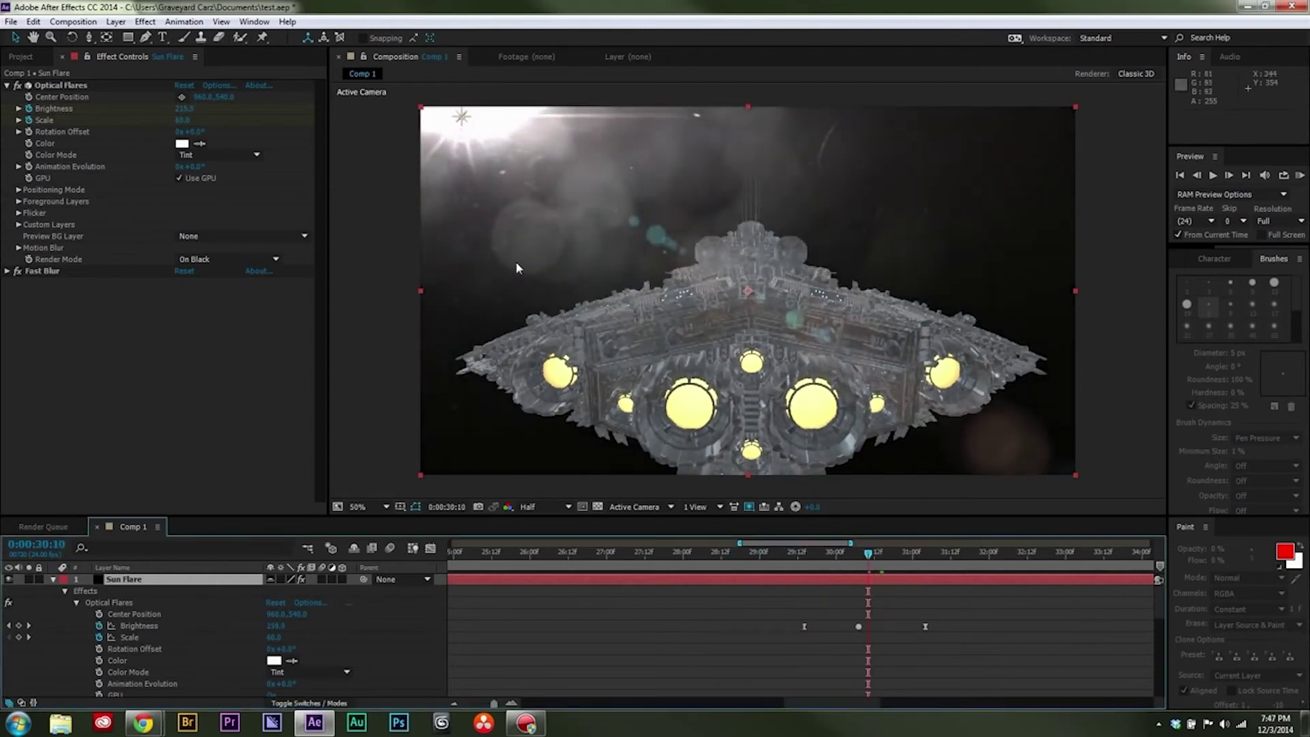
left_click_drag(872, 563, 958, 573)
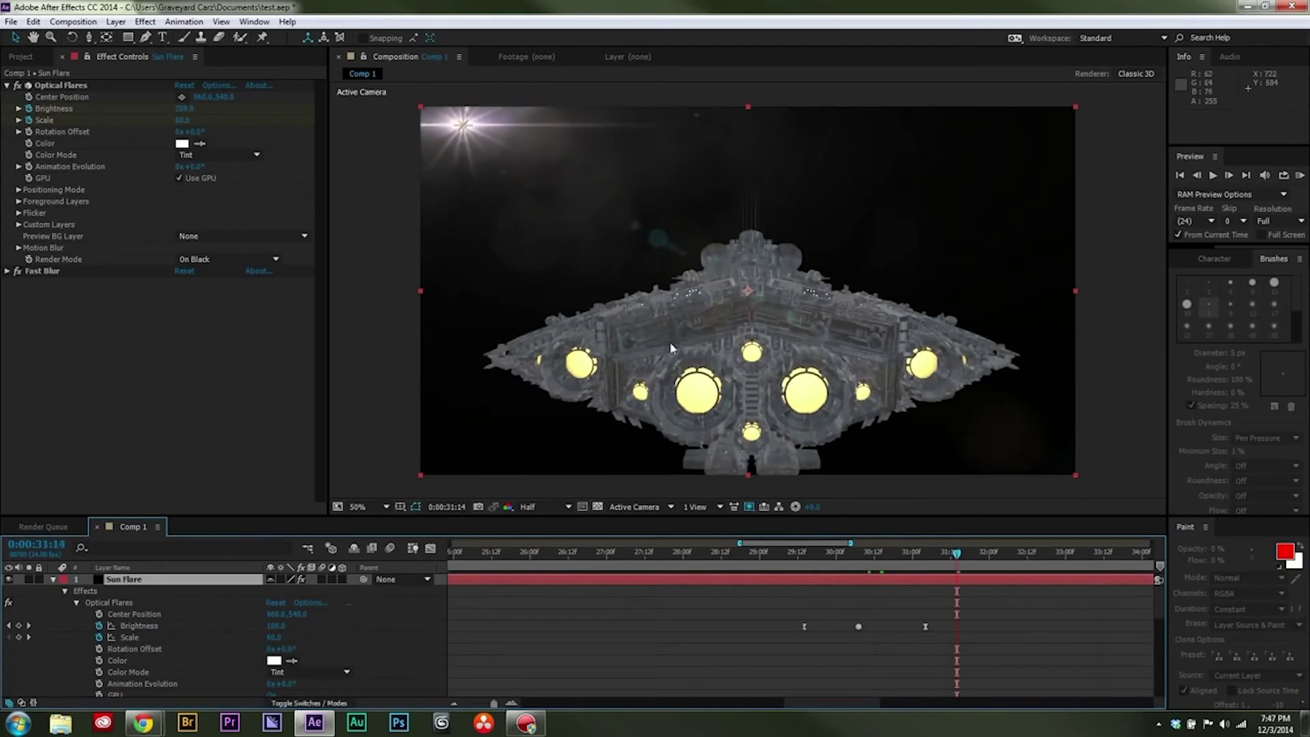
left_click(54, 580)
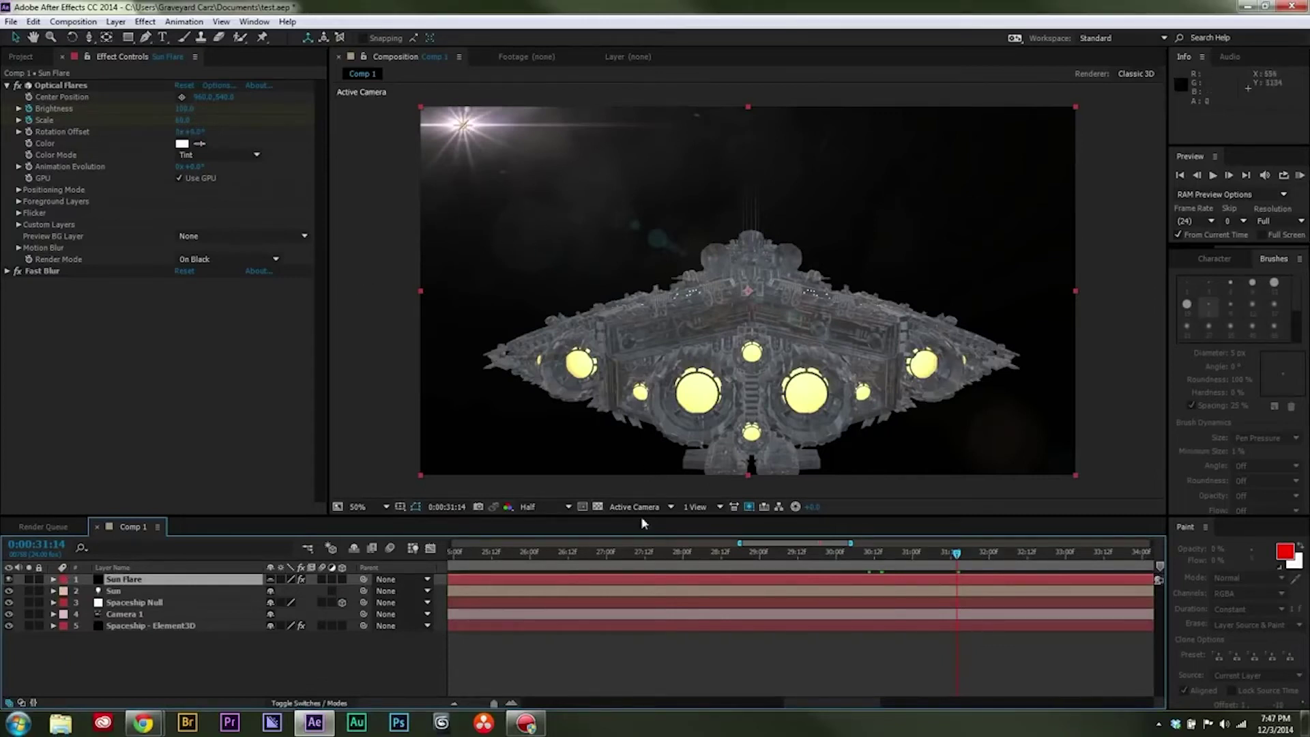
- Add Milky Way panorama.jpg to Comp 1 beneath all the other layers and make it a 3D layer
left_click(21, 57)
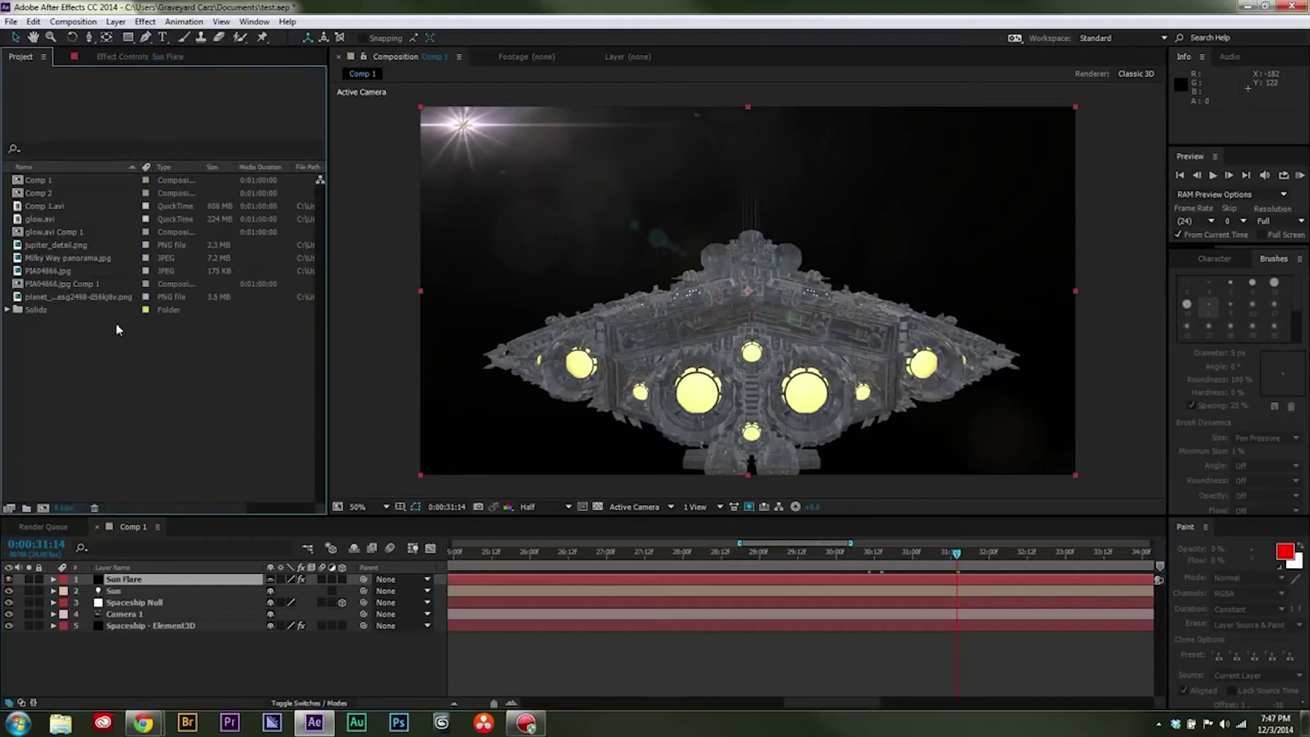
left_click(93, 259)
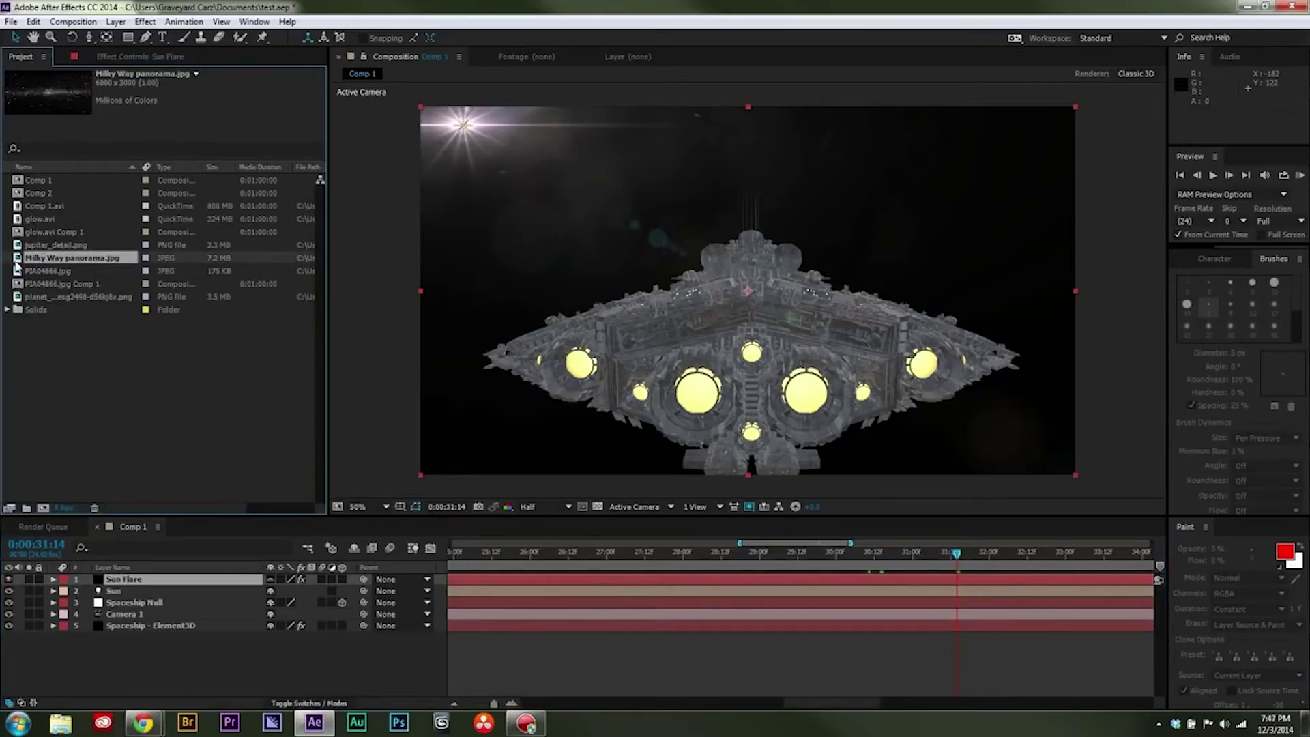
left_click_drag(15, 260, 165, 663)
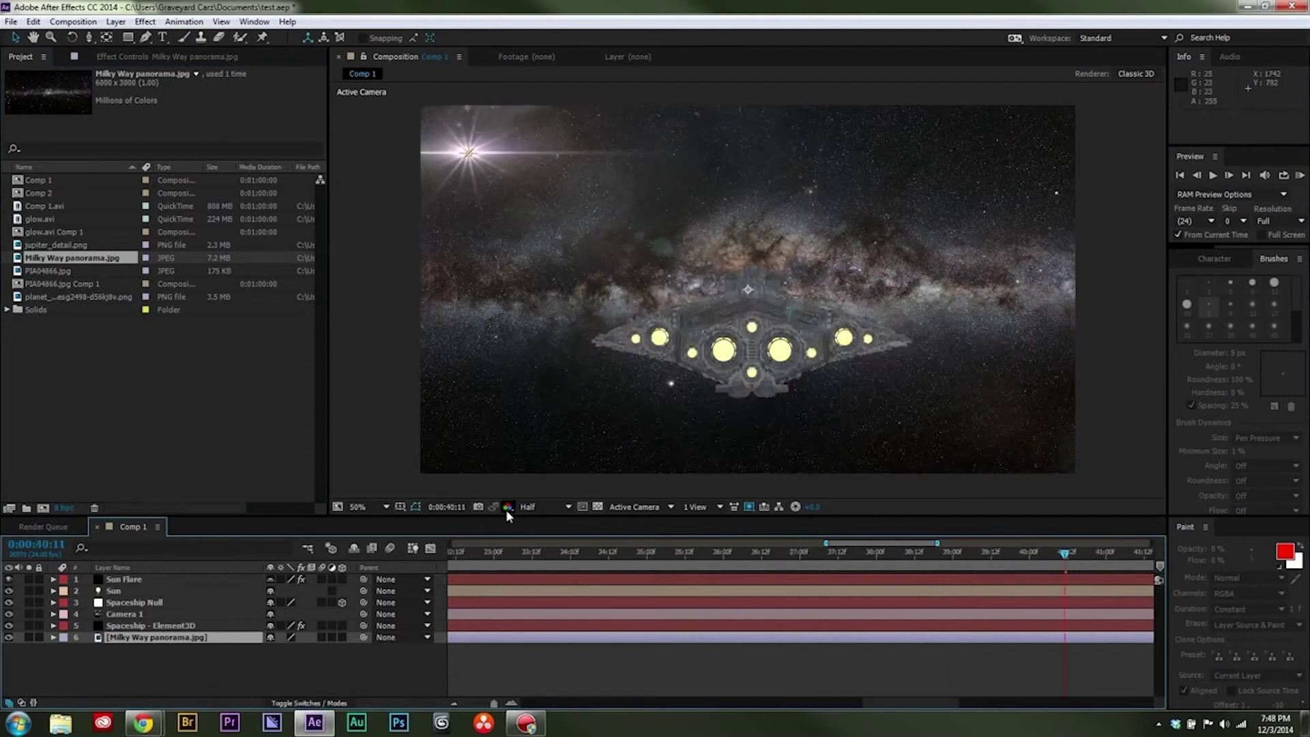
left_click(342, 638)
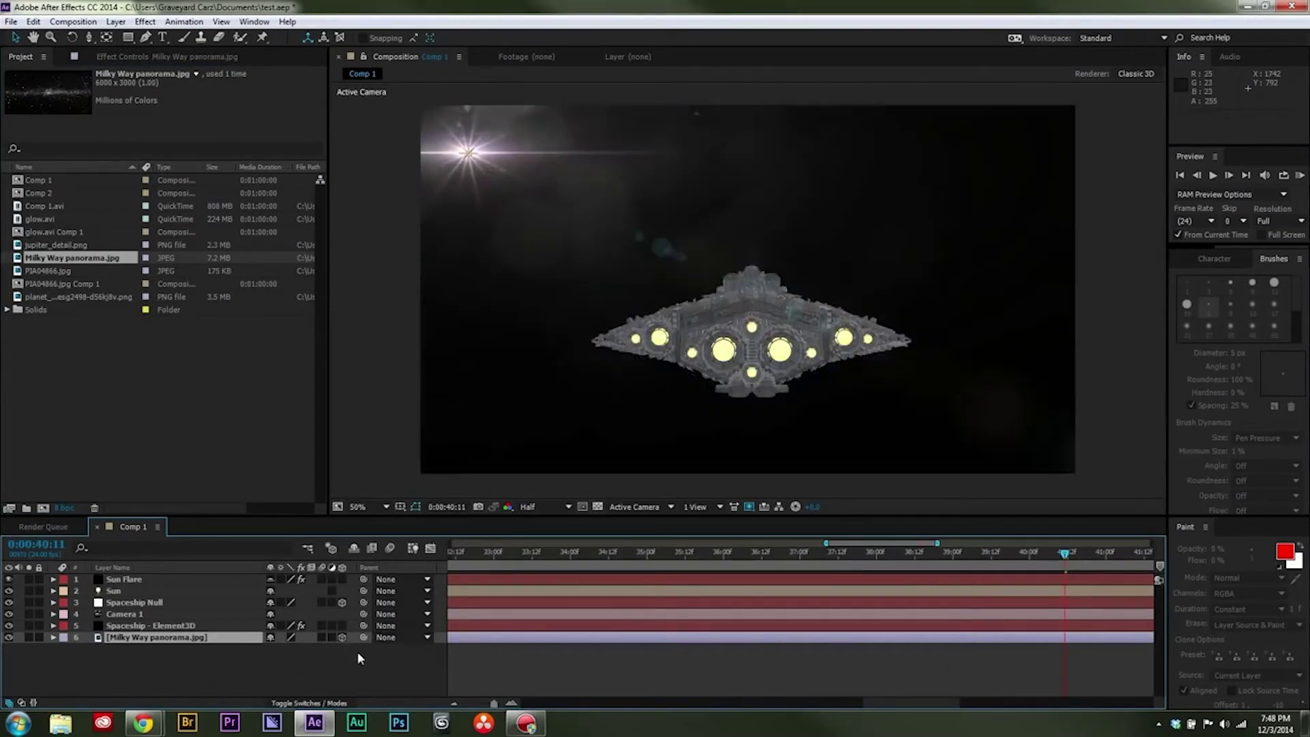
- Turn off Accepts Lights and Accepts Shadows in the Milky Way panorama layer's material options
left_click(53, 637)
left_click(65, 661)
scroll(136, 635, "down", 2)
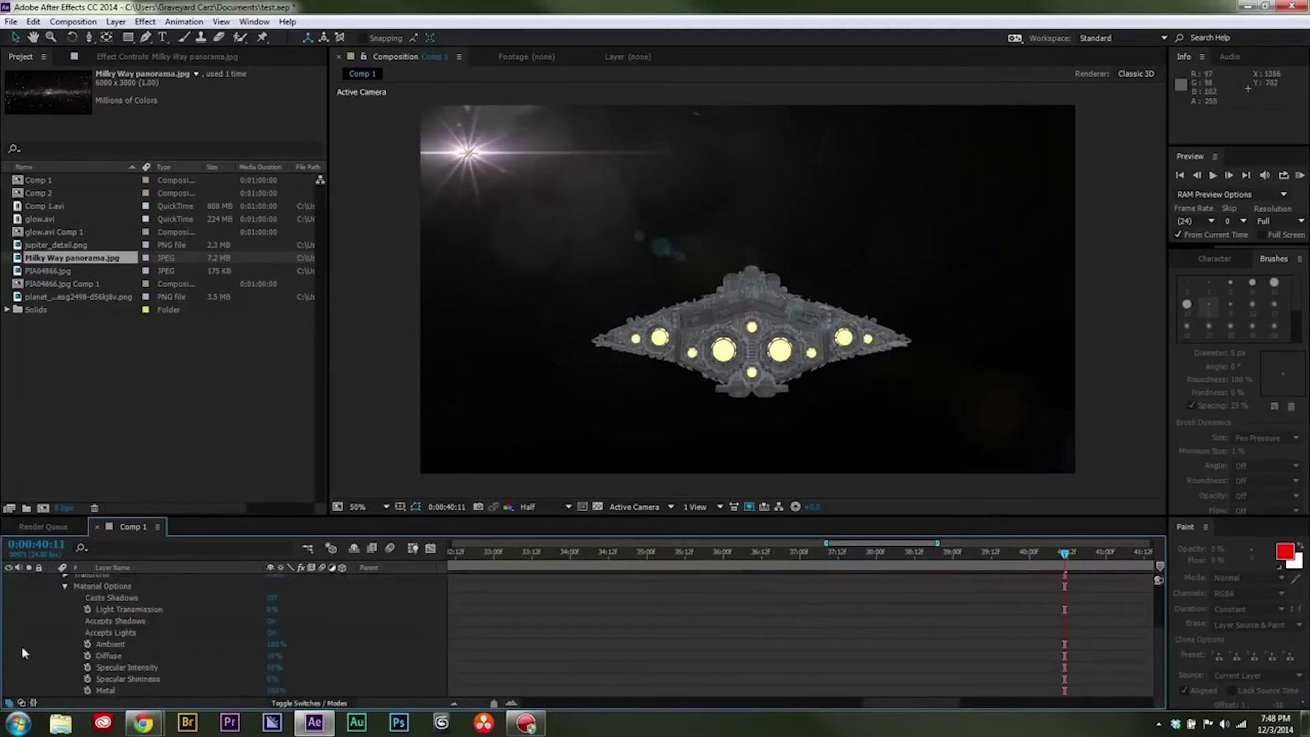
left_click(272, 633)
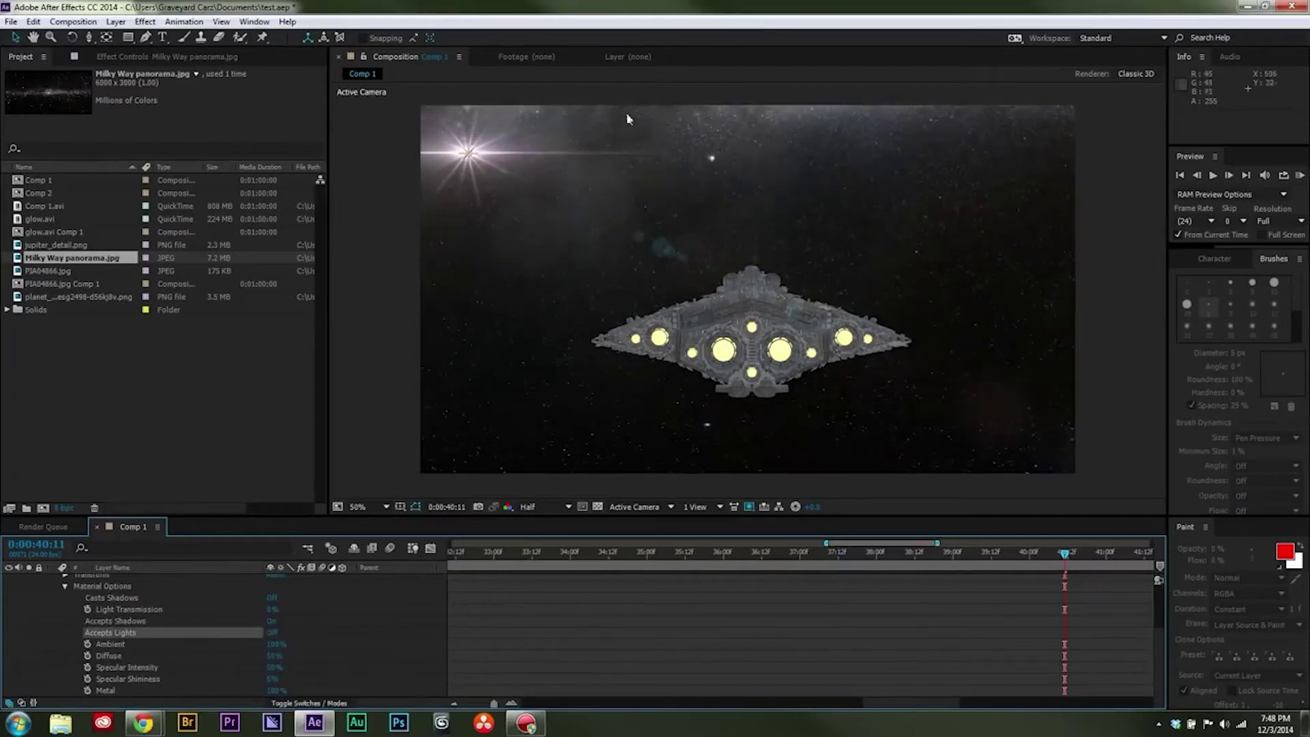
left_click(273, 621)
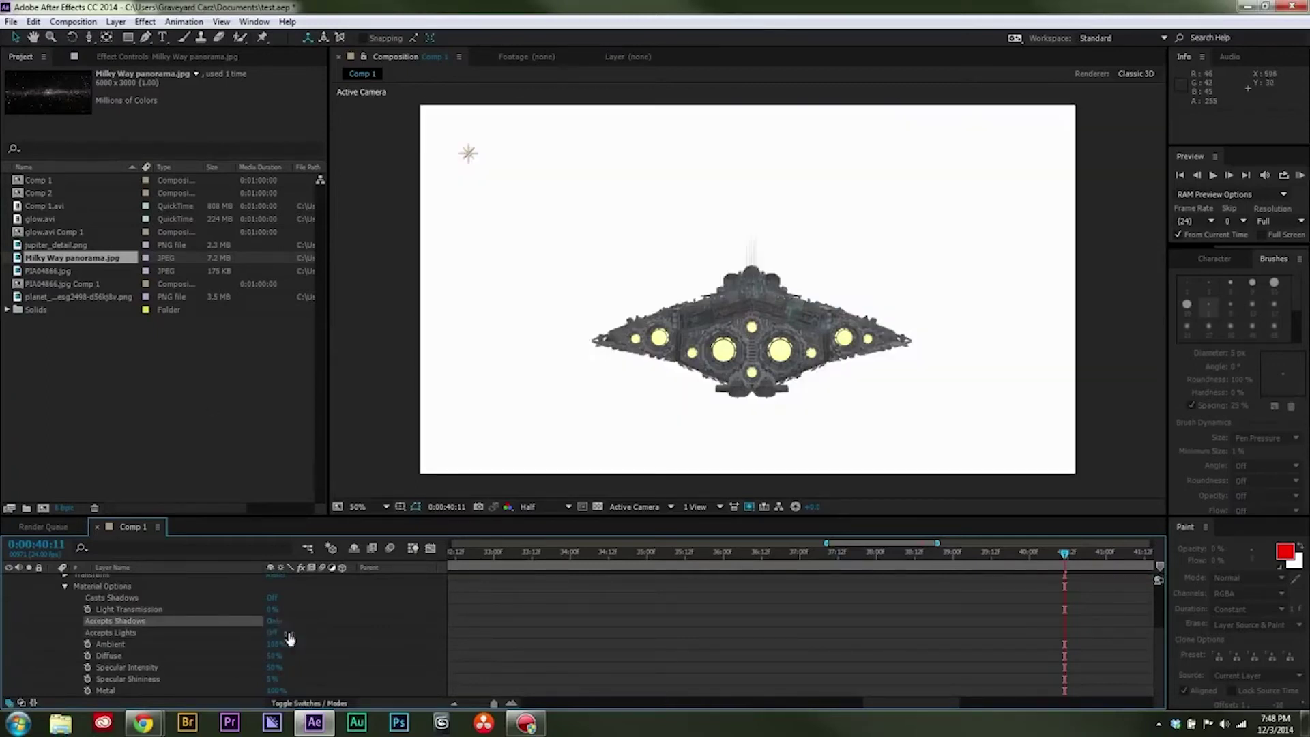
left_click(273, 621)
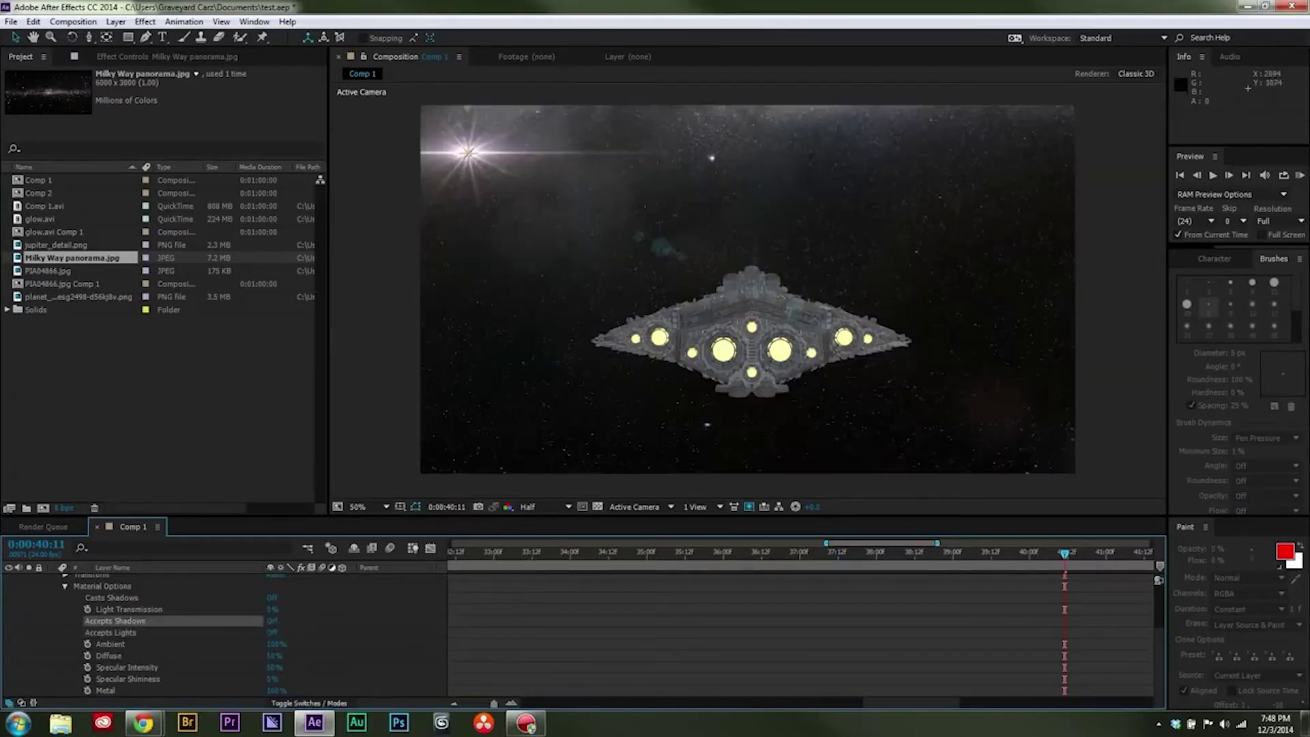
- Go to 0:00:34:09 and set the Milky Way panorama layer's Z position to 10000
left_click_drag(1064, 552, 958, 567)
left_click_drag(1128, 616, 821, 624)
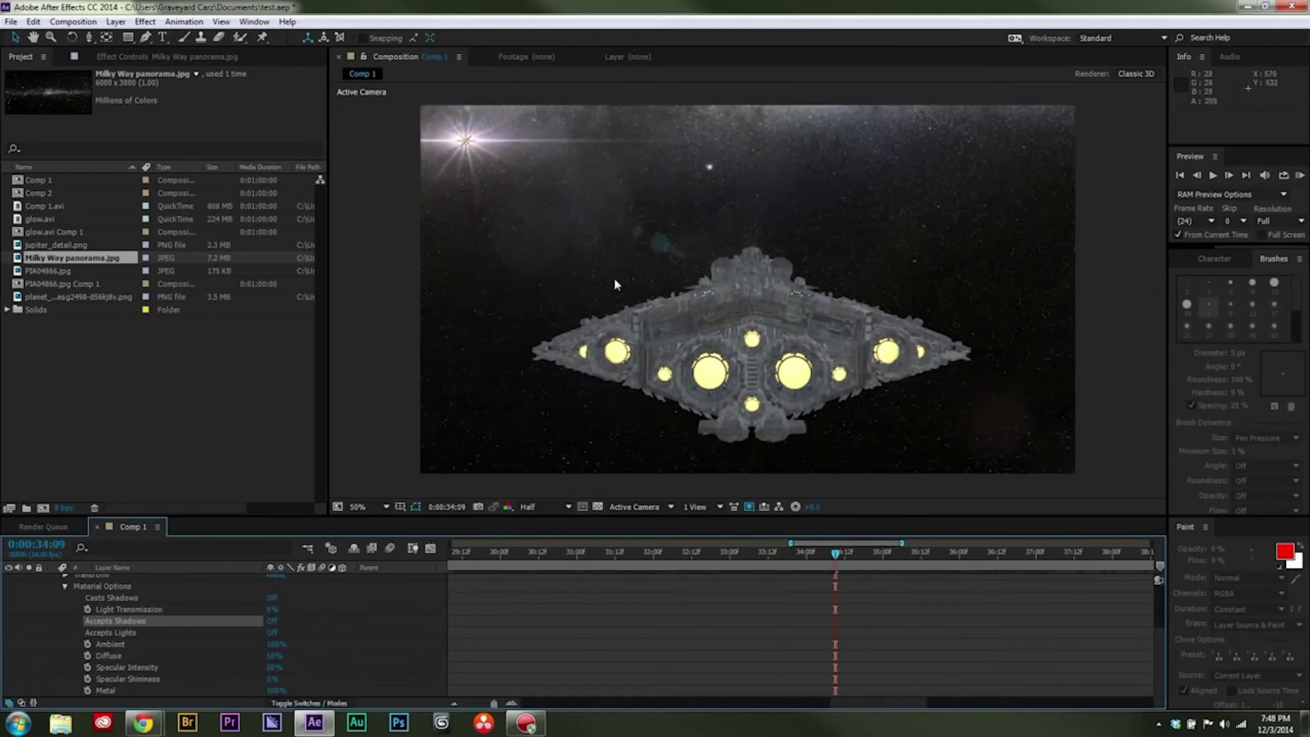
scroll(53, 645, "up", 2)
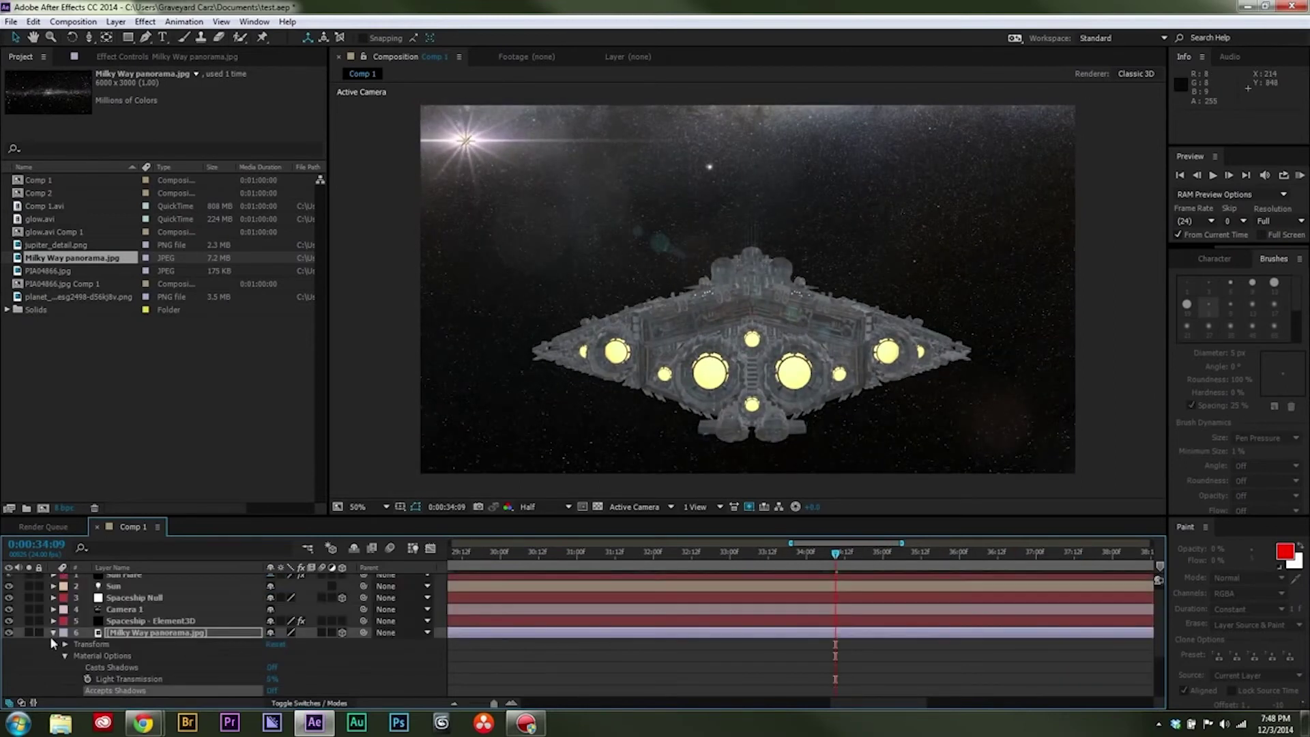
left_click(134, 634)
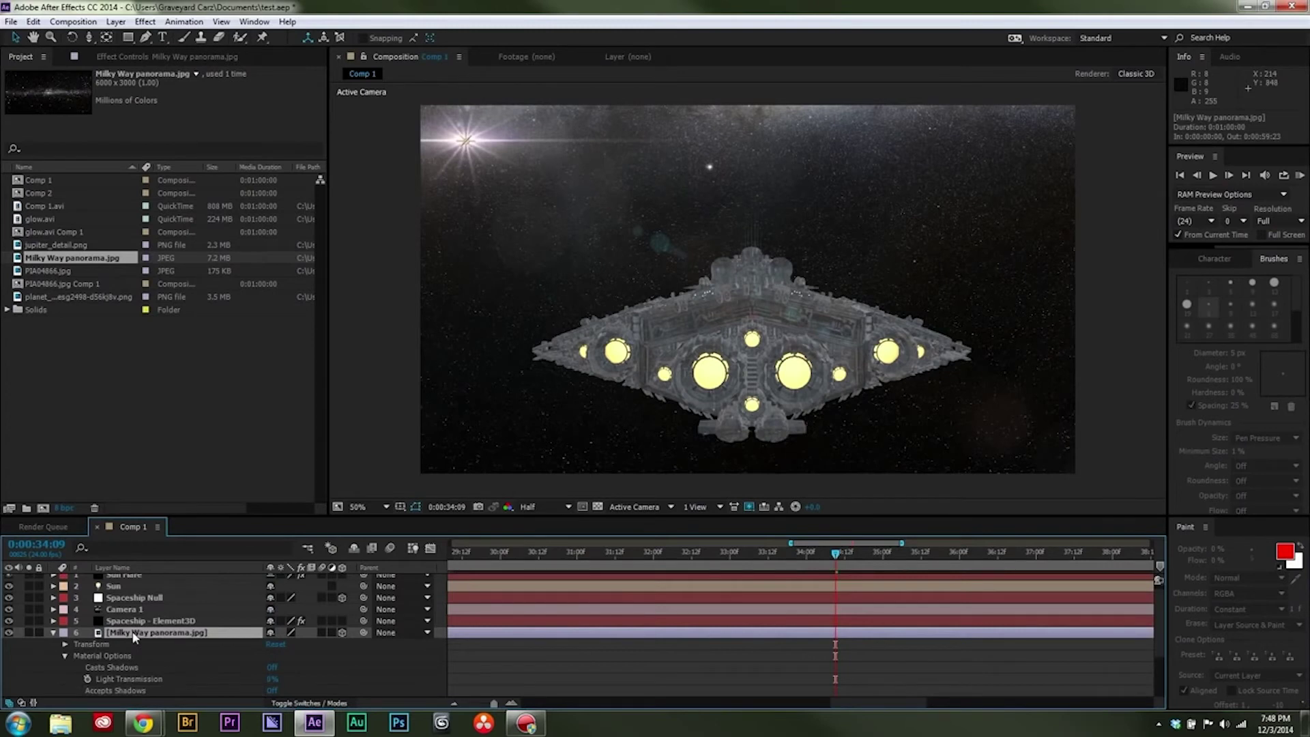
key("p")
left_click(313, 650)
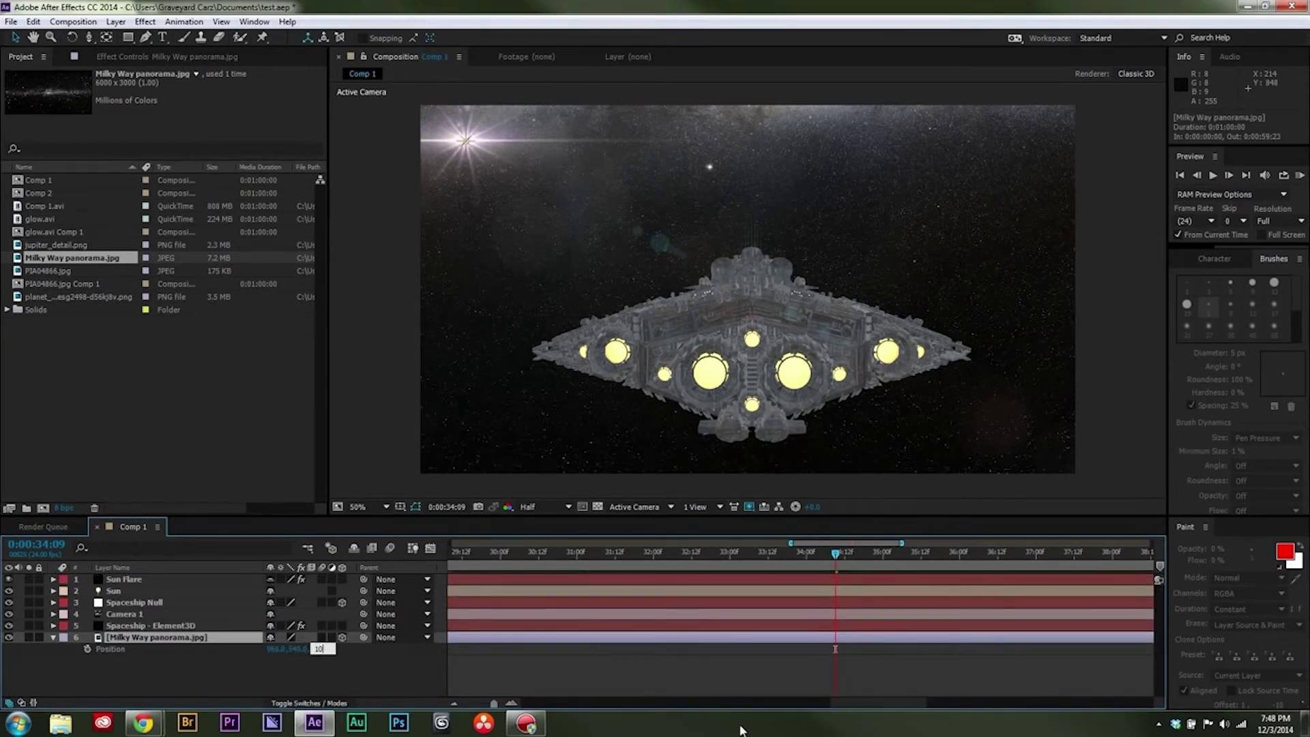
key("Return")
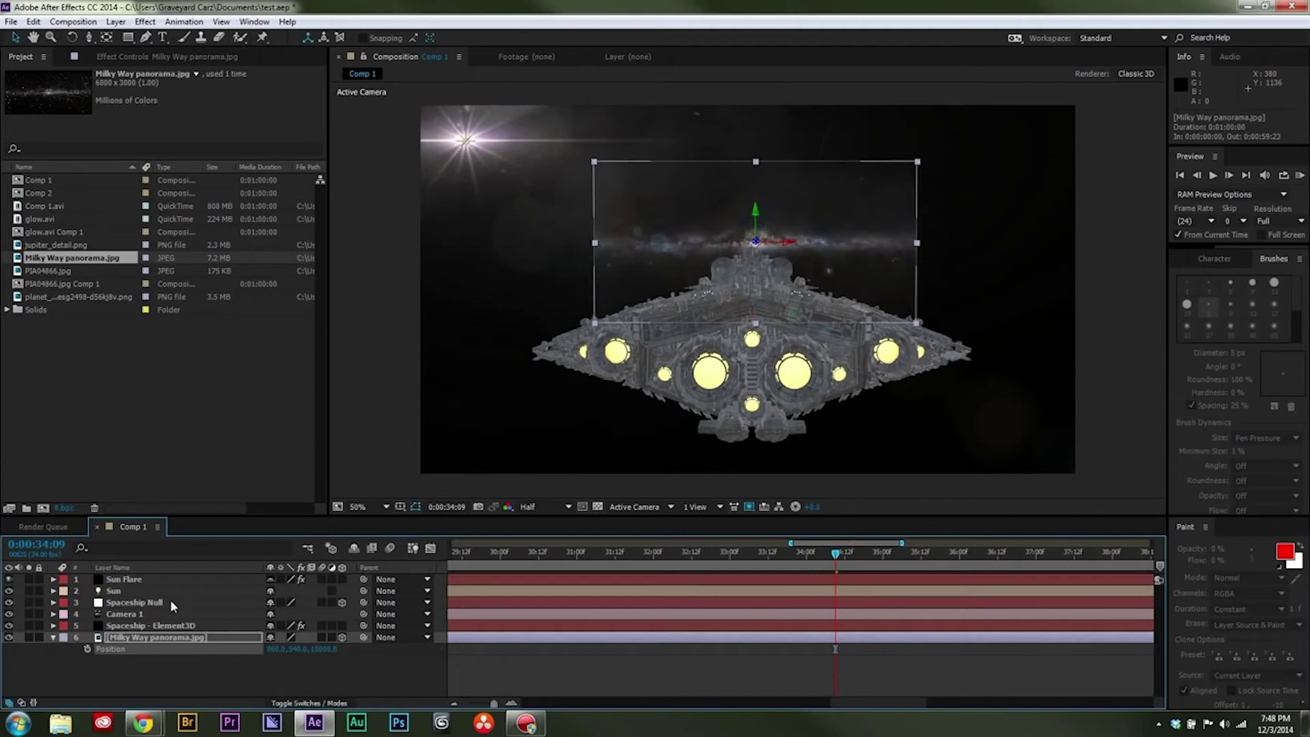
- Scale the Milky Way panorama to about 650% and reposition it so its stars fill the frame behind the spaceship
key("s")
left_click_drag(285, 654, 750, 685)
left_click_drag(594, 198, 865, 535)
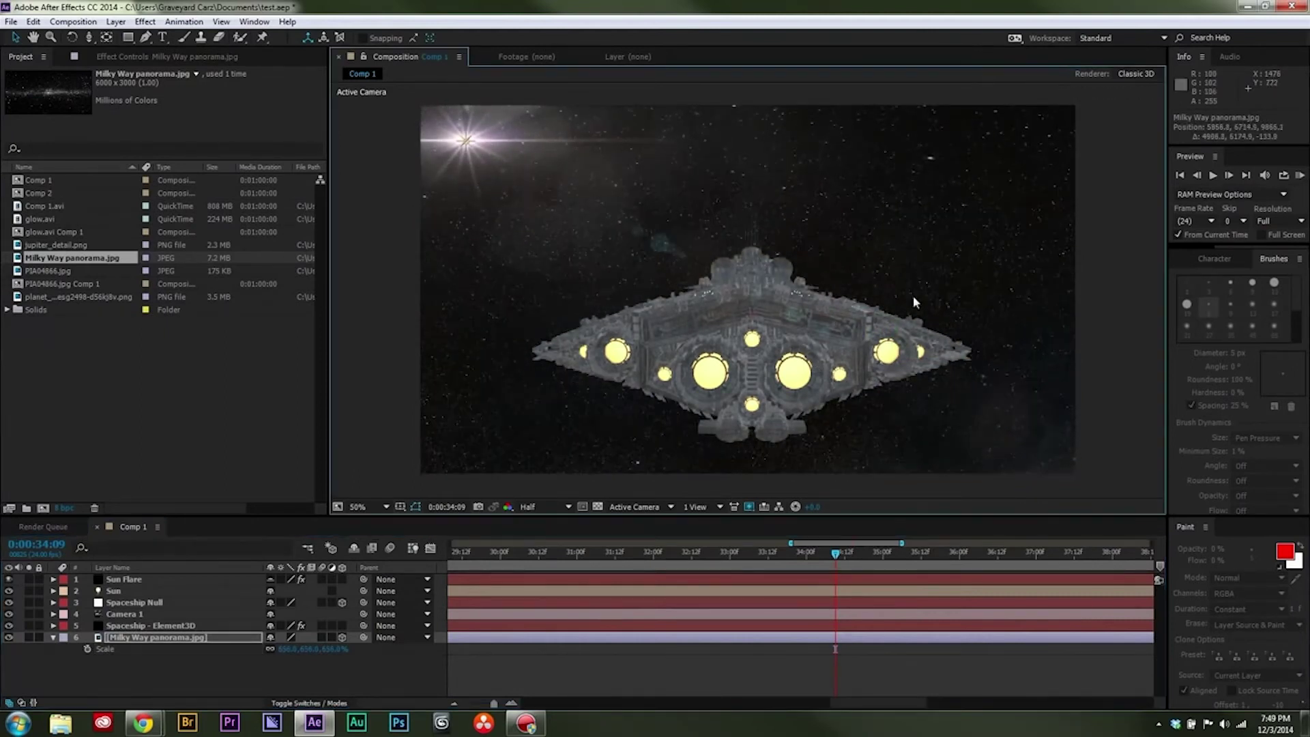
left_click_drag(546, 247, 599, 291)
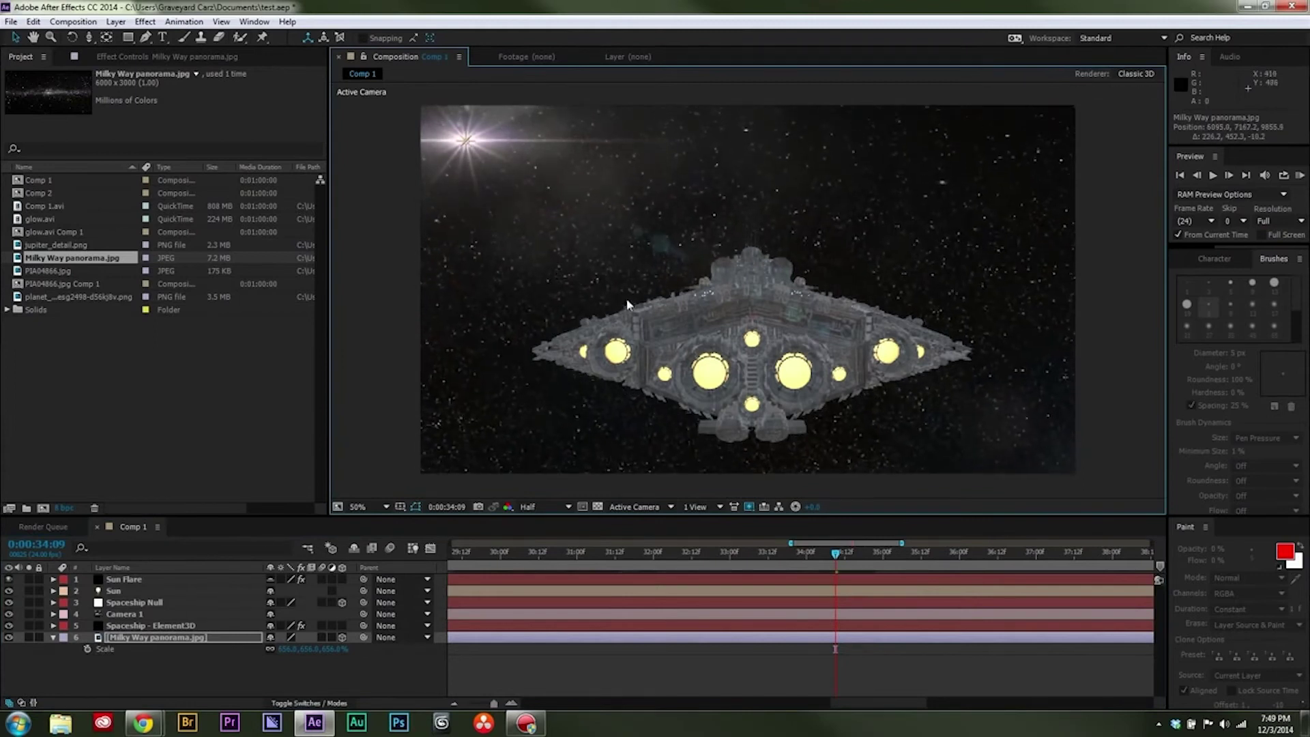
key("comma")
key("comma")
left_click_drag(448, 218, 528, 227)
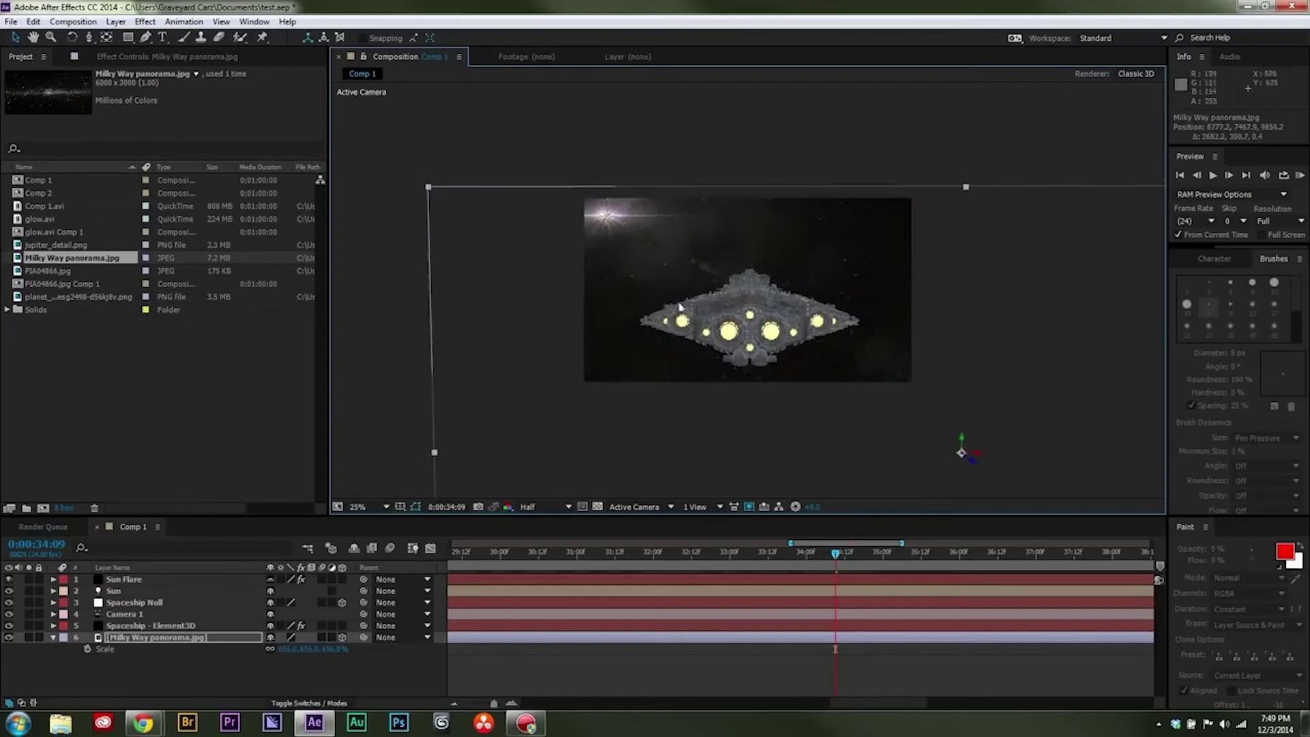
key("period")
key("period")
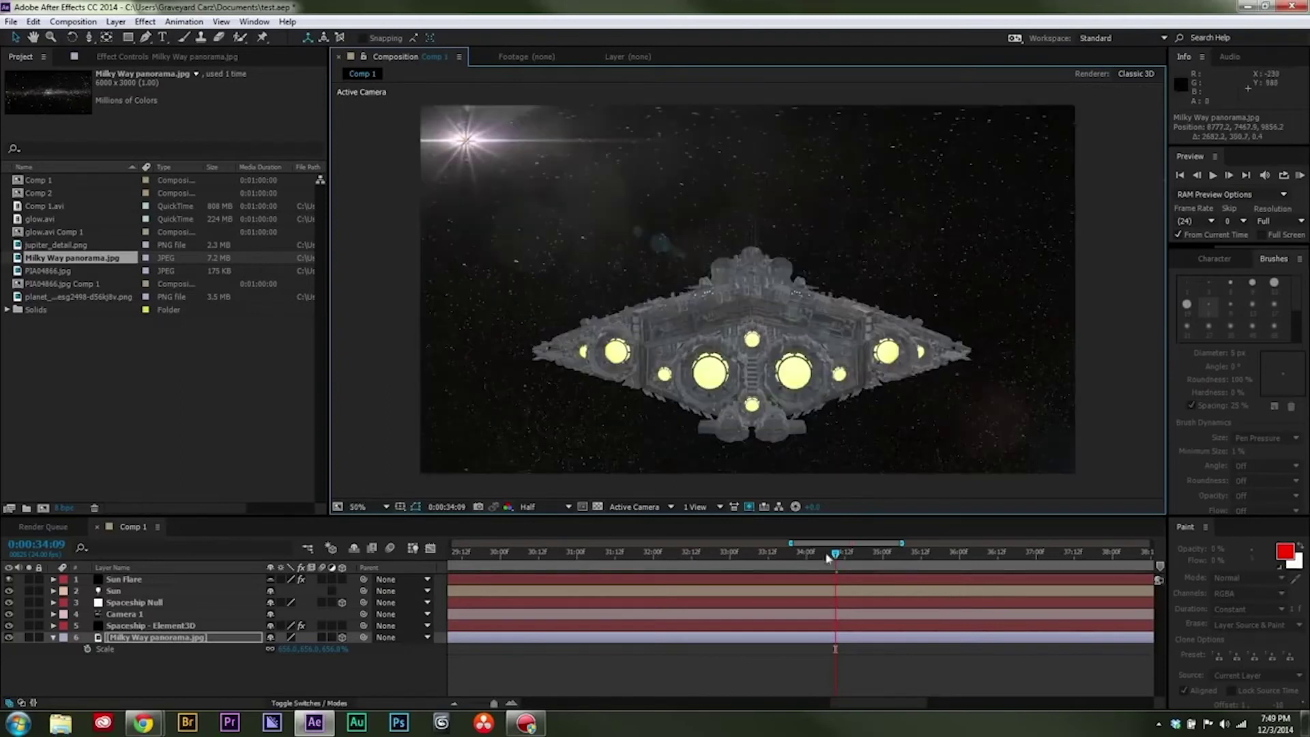
- Check the background at 0:00:05:08, return to 0:00:00:03 and duplicate the Milky Way panorama layer
left_click_drag(834, 560, 360, 566)
left_click_drag(473, 563, 861, 510)
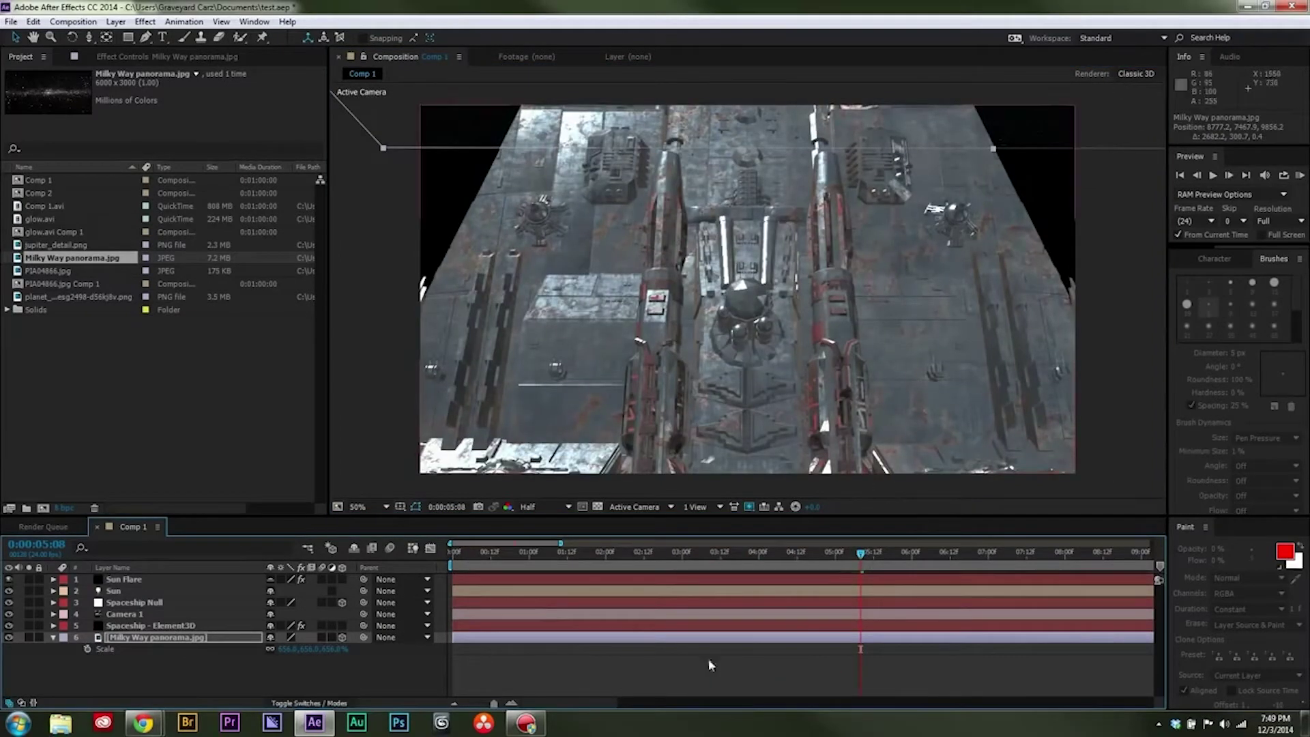
left_click(463, 564)
left_click(225, 658)
left_click(197, 638)
key("ctrl+d")
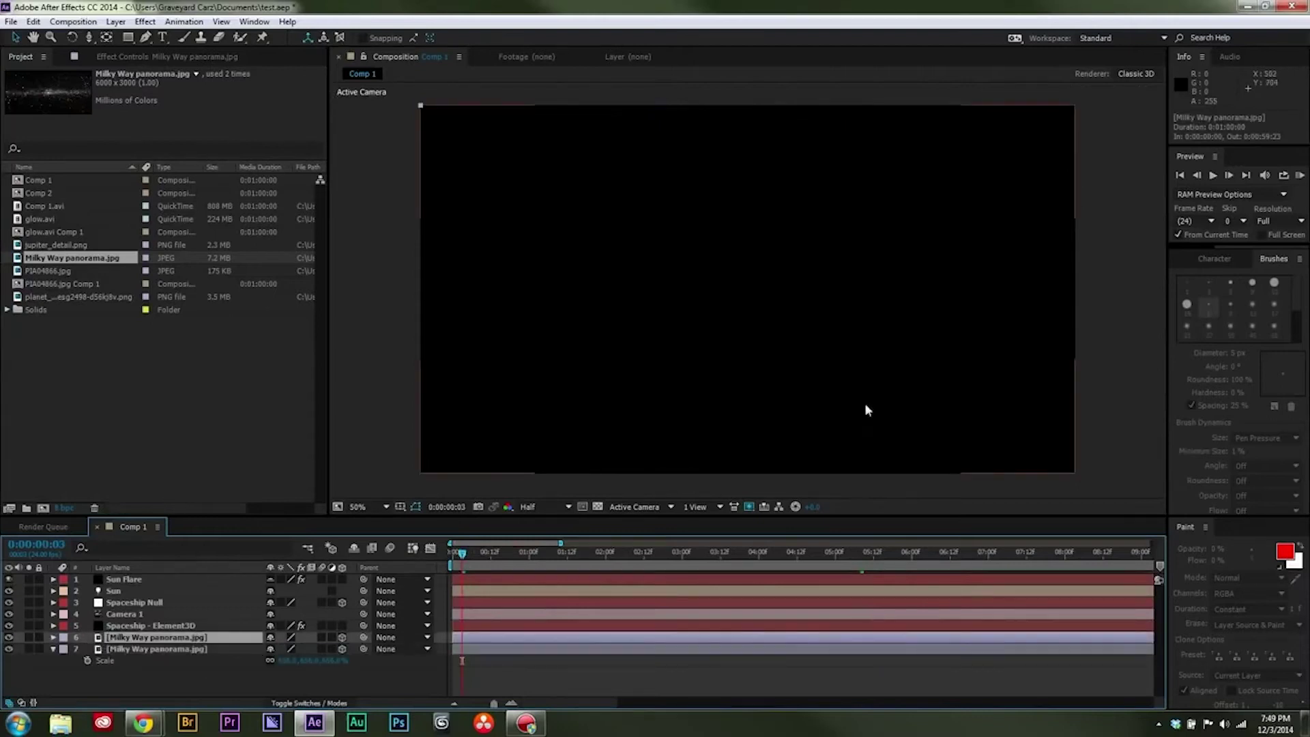
- Rotate the duplicate panorama about 90° on X and reposition it to fill the camera view at the start of the shot
scroll(873, 392, "down", 6)
left_click_drag(787, 165, 712, 280)
key("r")
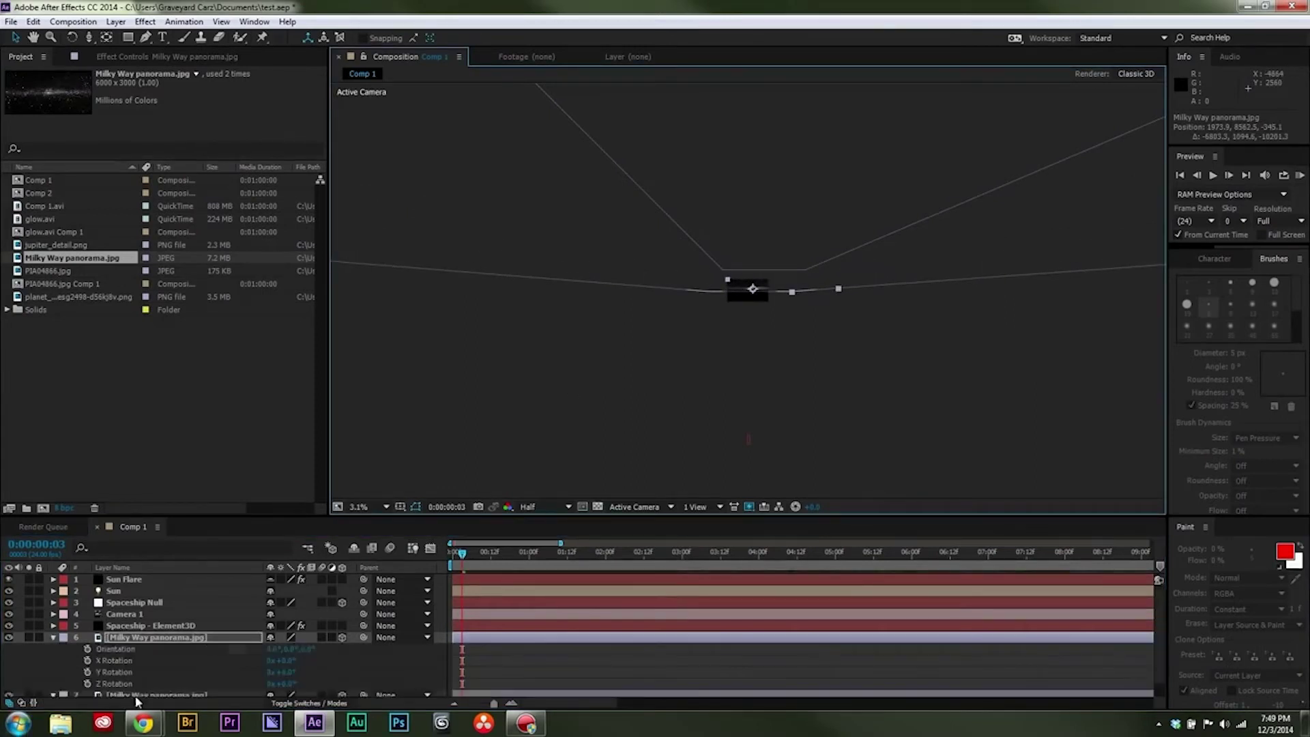
key("period")
key("period")
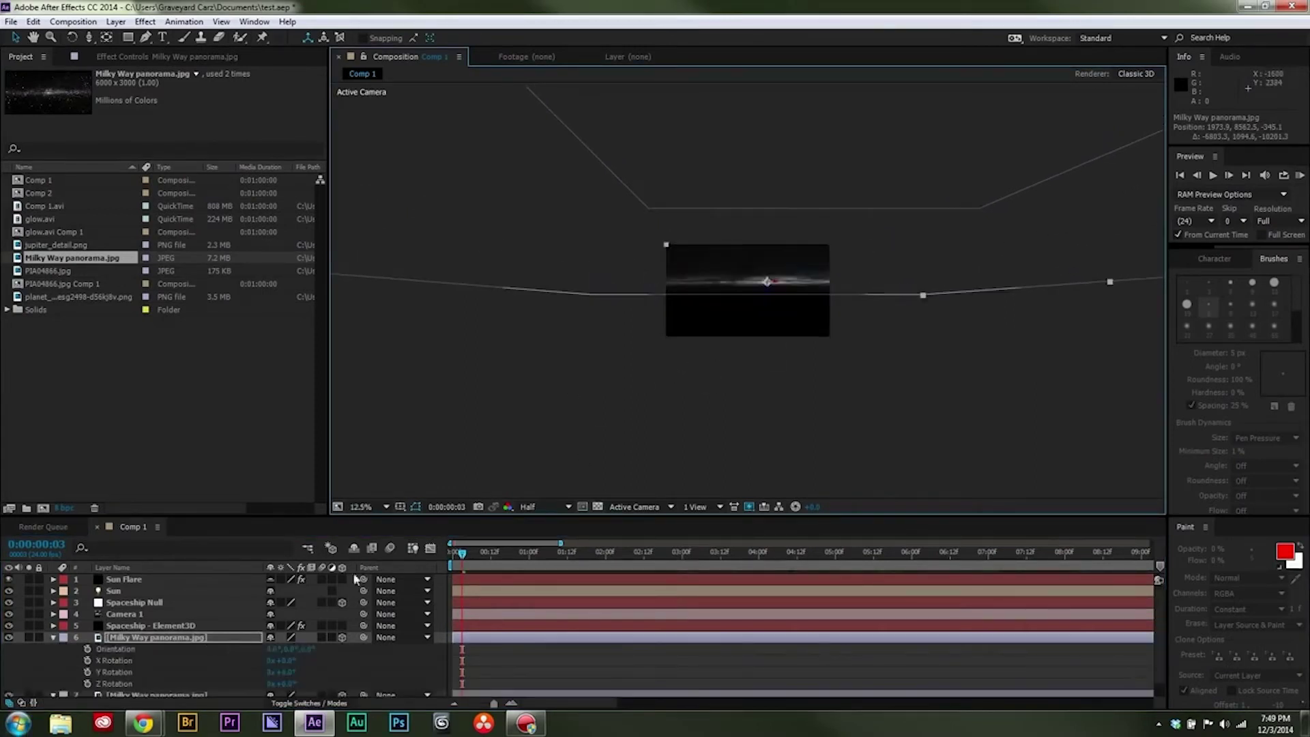
left_click_drag(289, 679, 341, 648)
key("ctrl+z")
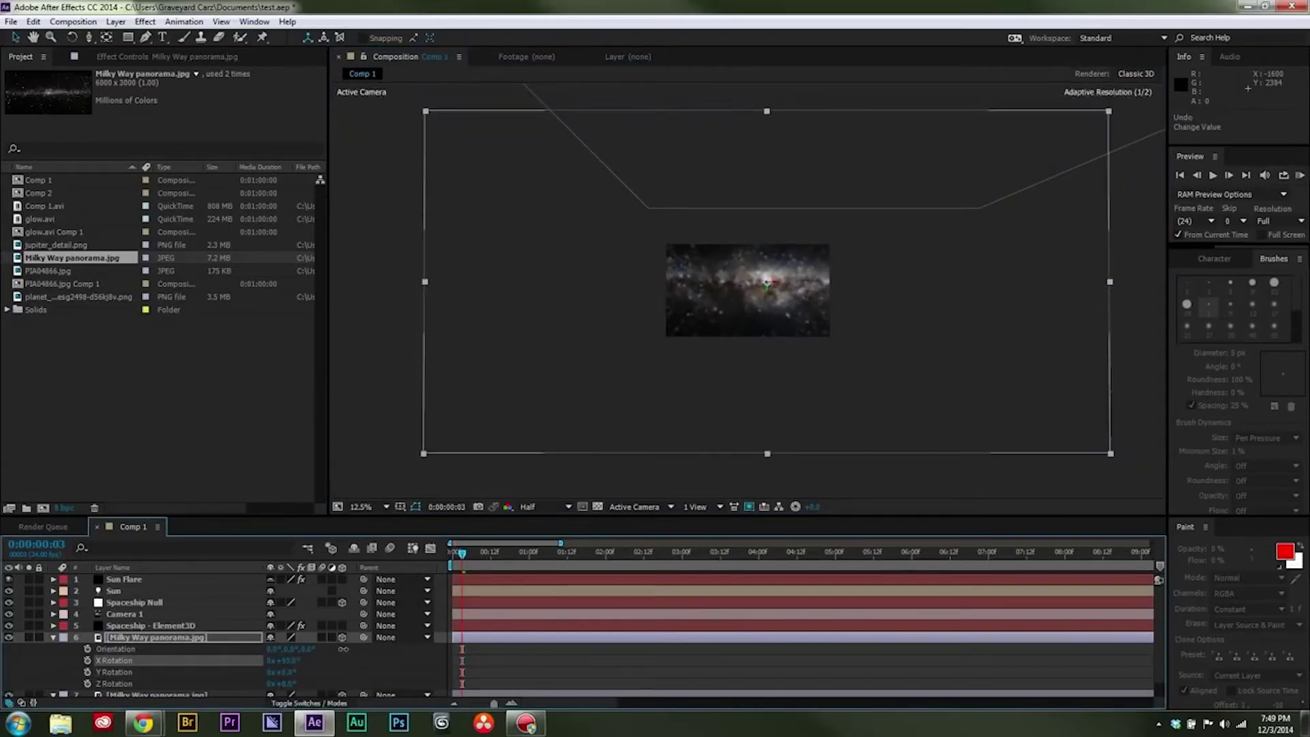
left_click_drag(628, 238, 784, 358)
- Review the star background at 0:00:15:15 and 0:00:43:23, and collapse the duplicate panorama's properties
left_click_drag(1096, 553, 1263, 448)
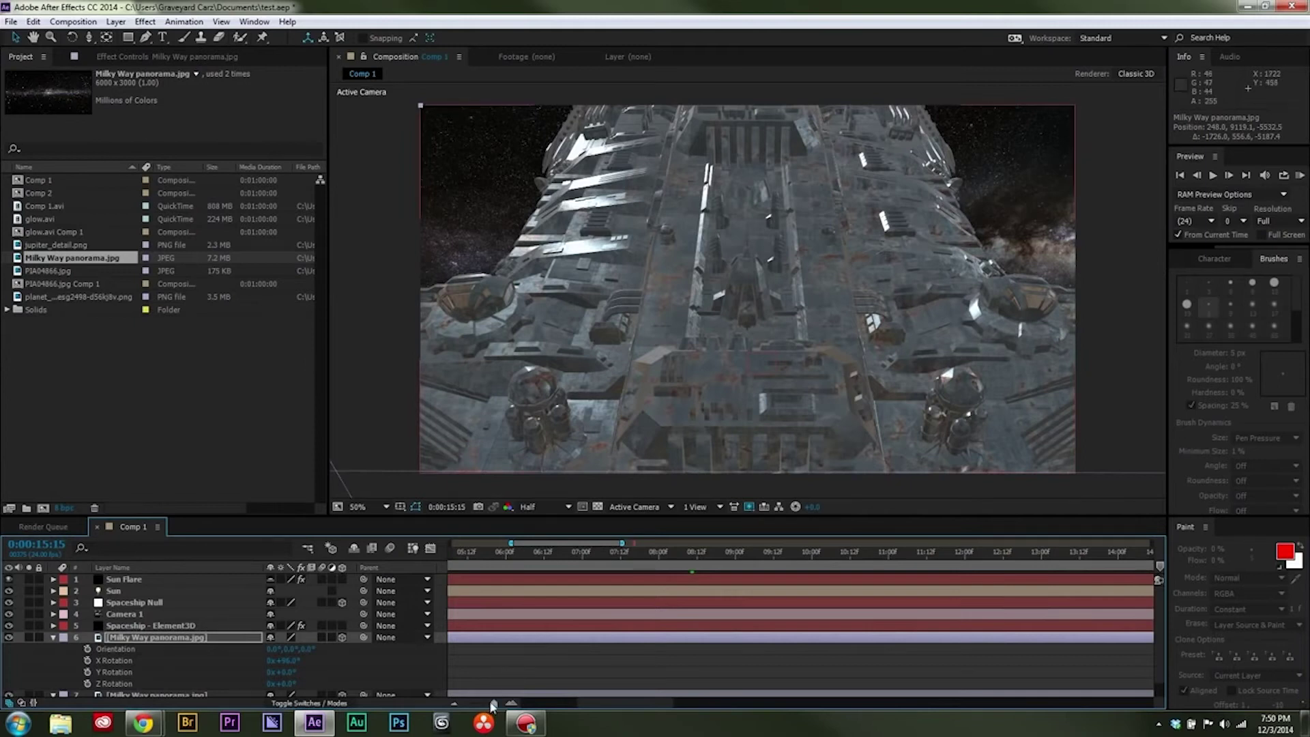
left_click_drag(493, 705, 468, 703)
left_click_drag(624, 558, 965, 567)
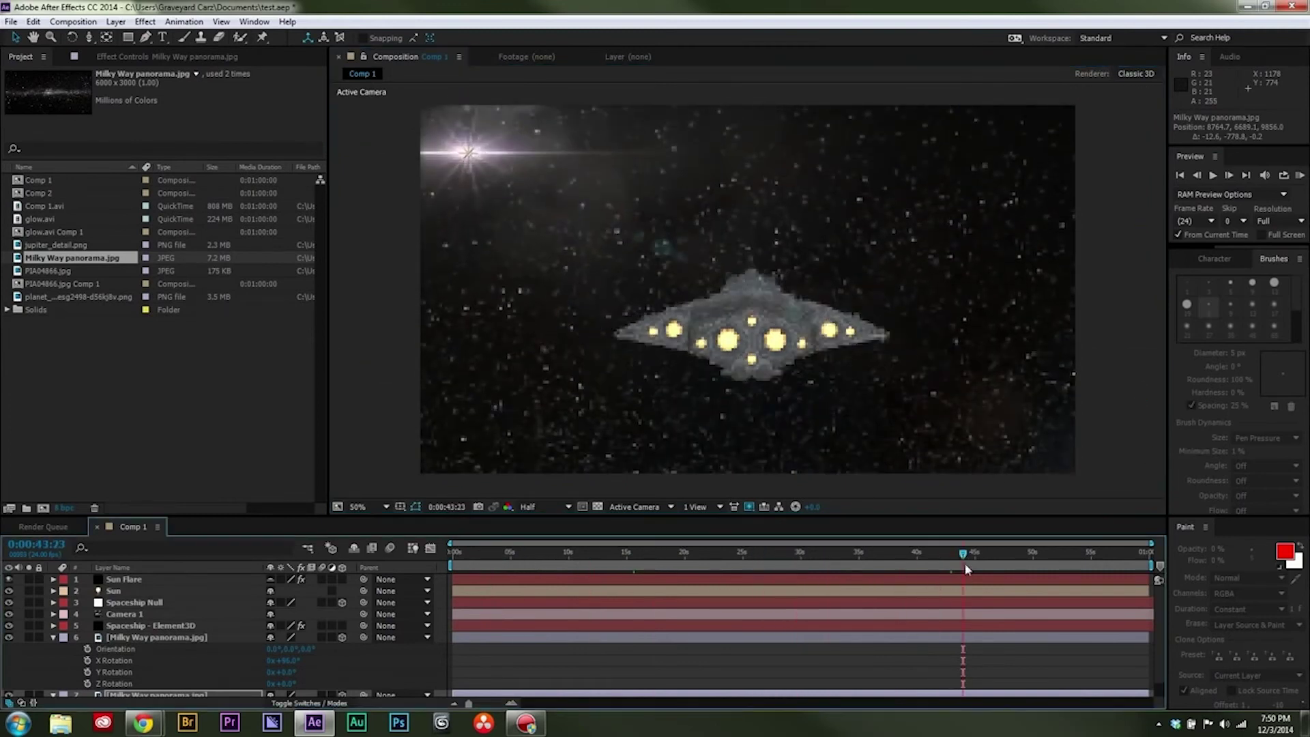
left_click(52, 637)
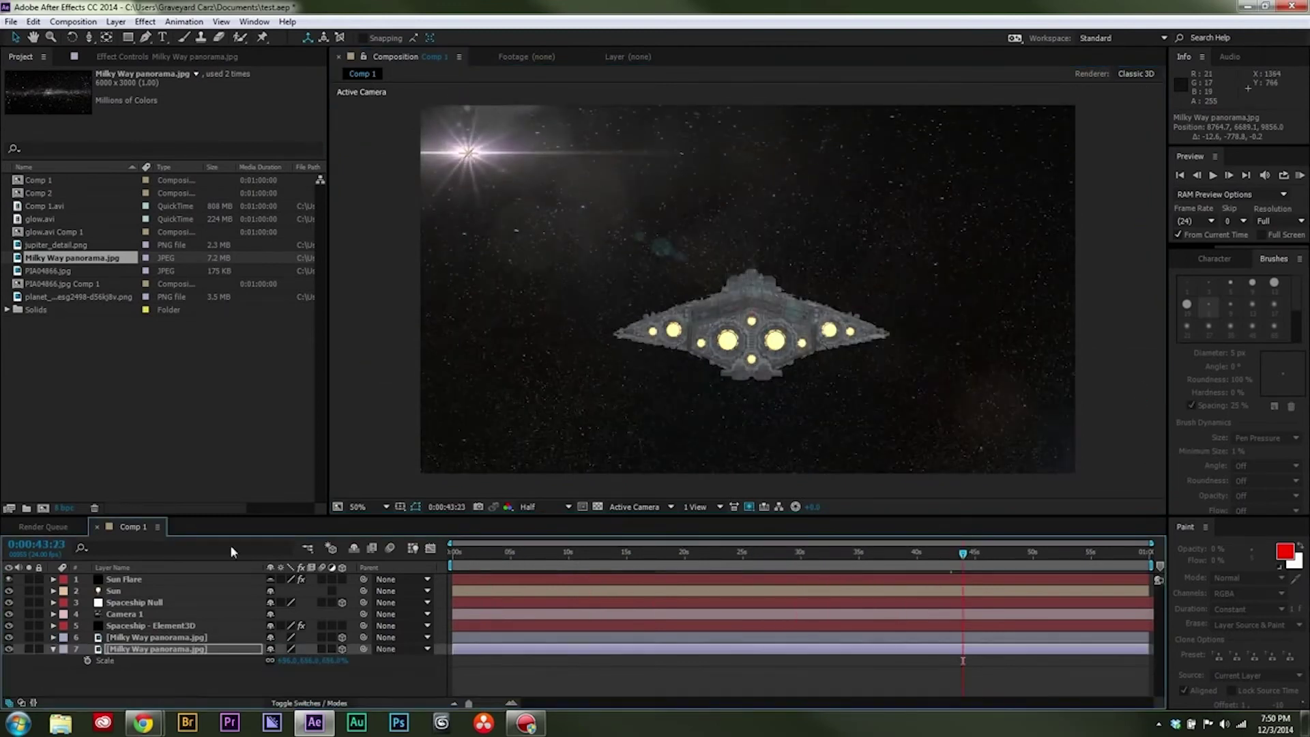
- Add the planet_number_4 PNG beneath the panorama layers, make it a 3D layer and expand its properties
left_click_drag(118, 298, 205, 667)
left_click(343, 673)
left_click(46, 670)
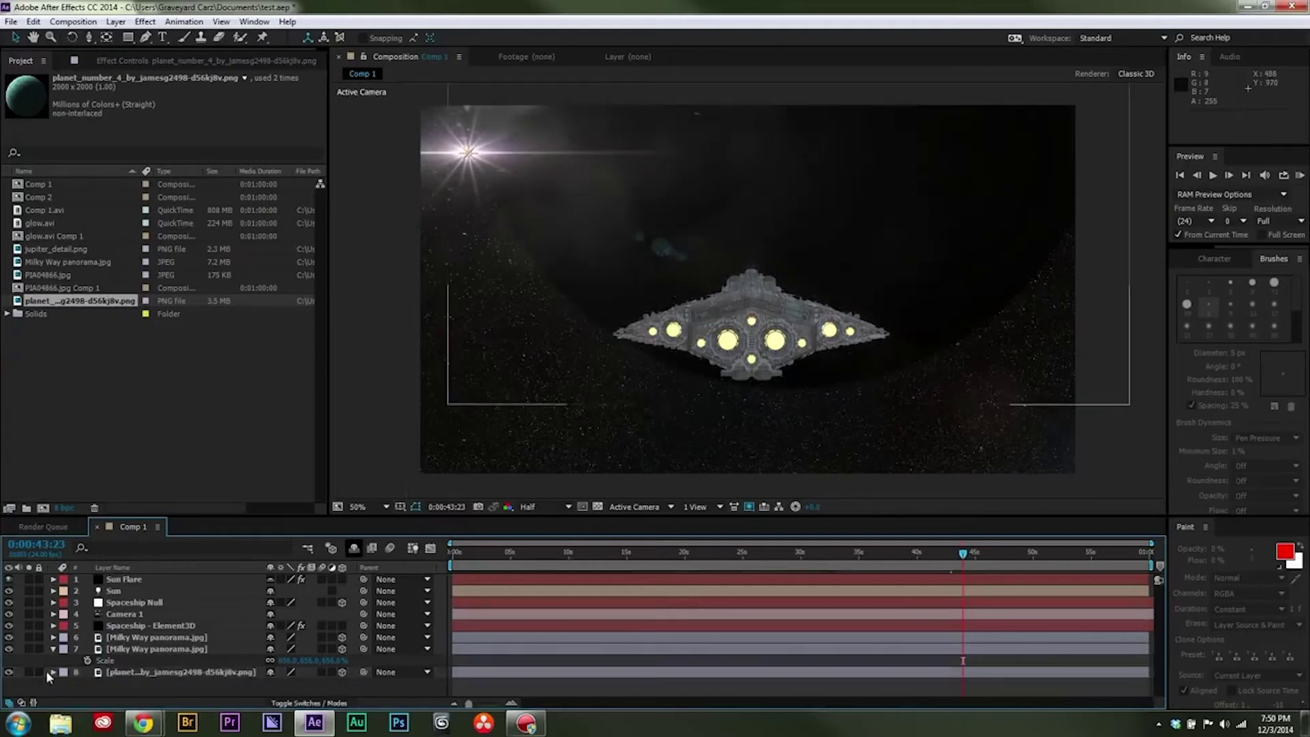
- Turn off Accepts Lights in the planet layer's Material Options
left_click(53, 673)
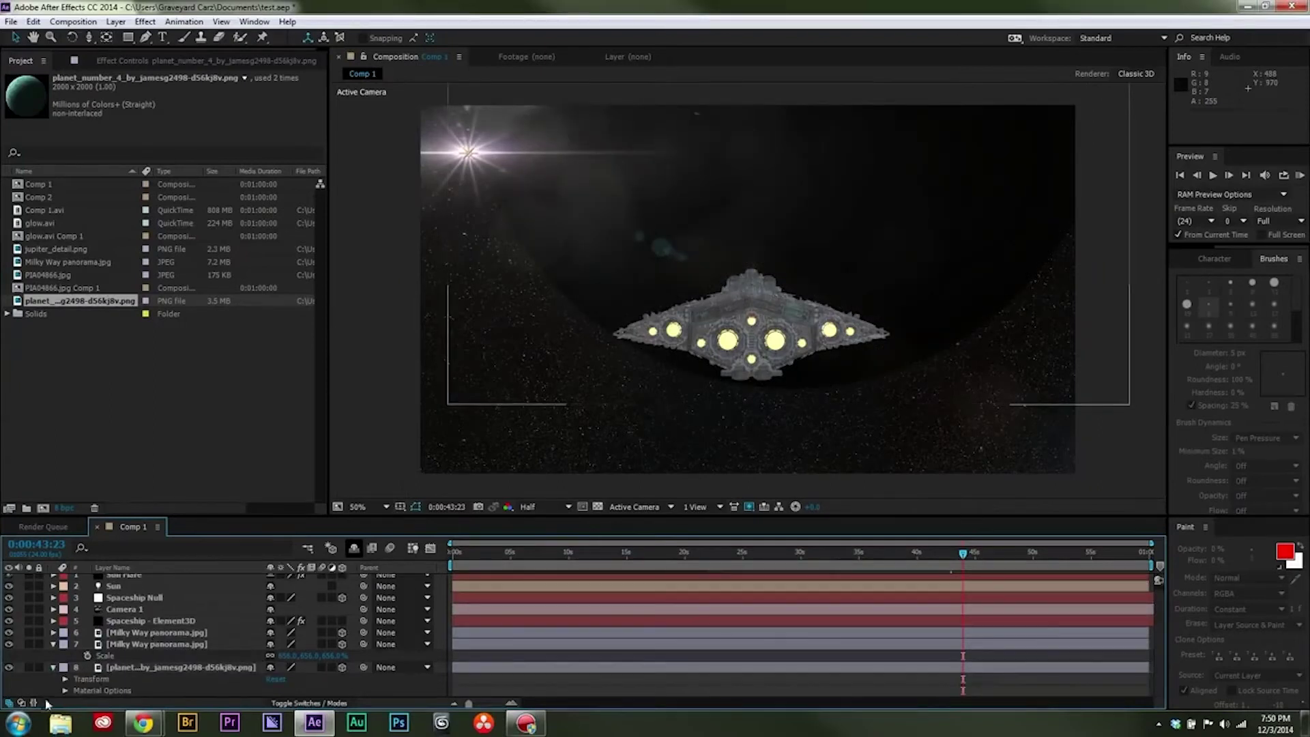
left_click(64, 679)
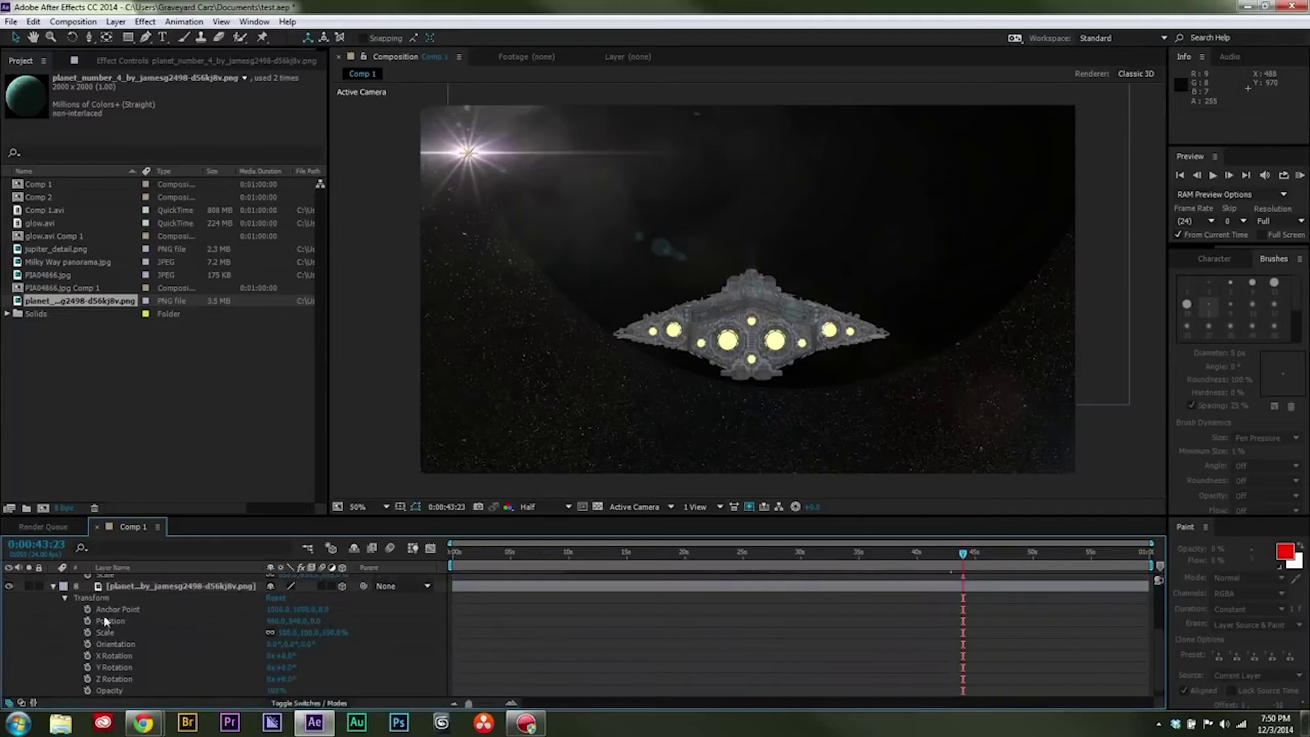
left_click(65, 600)
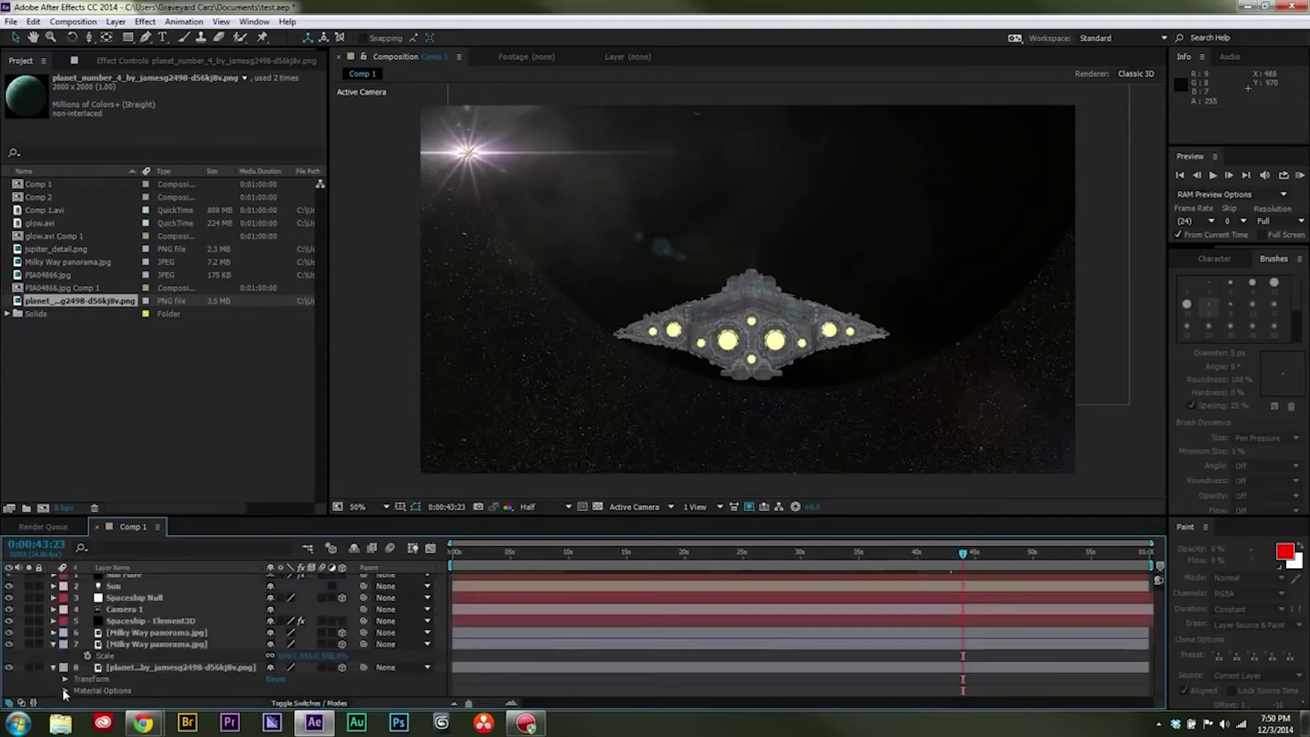
left_click(63, 687)
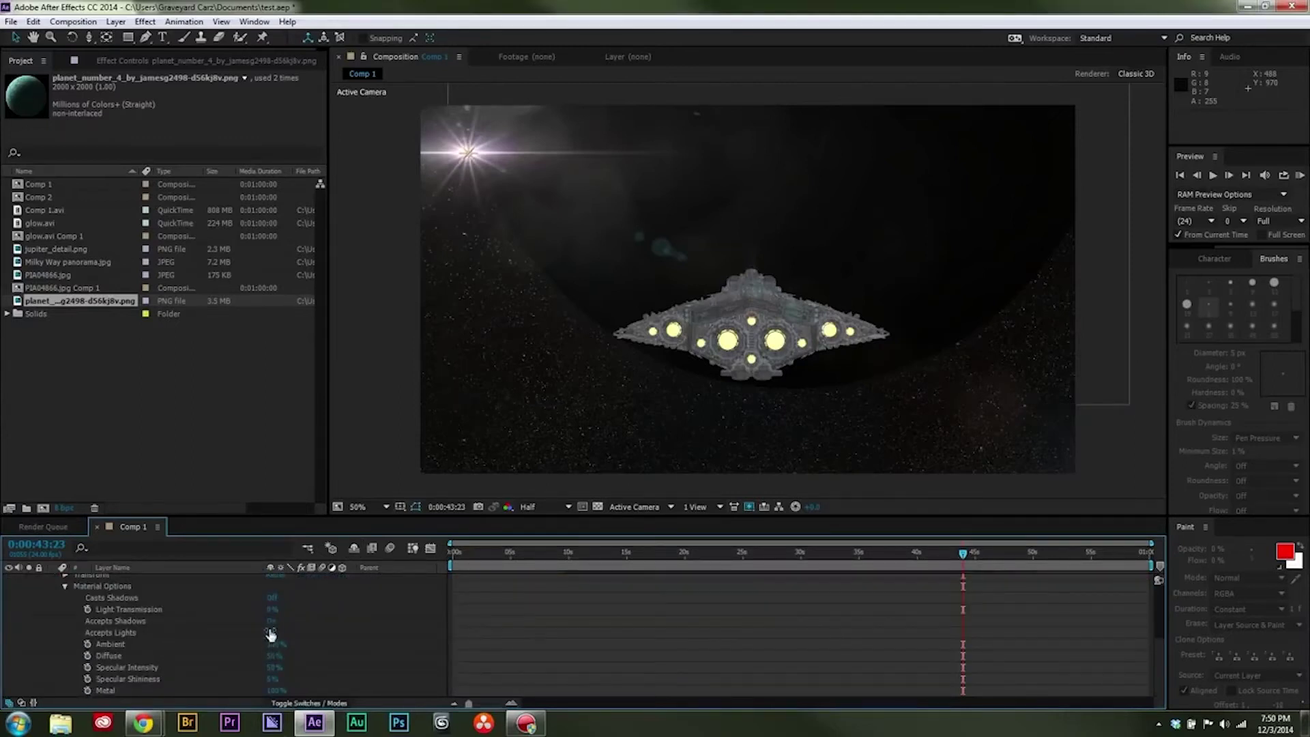
left_click(272, 633)
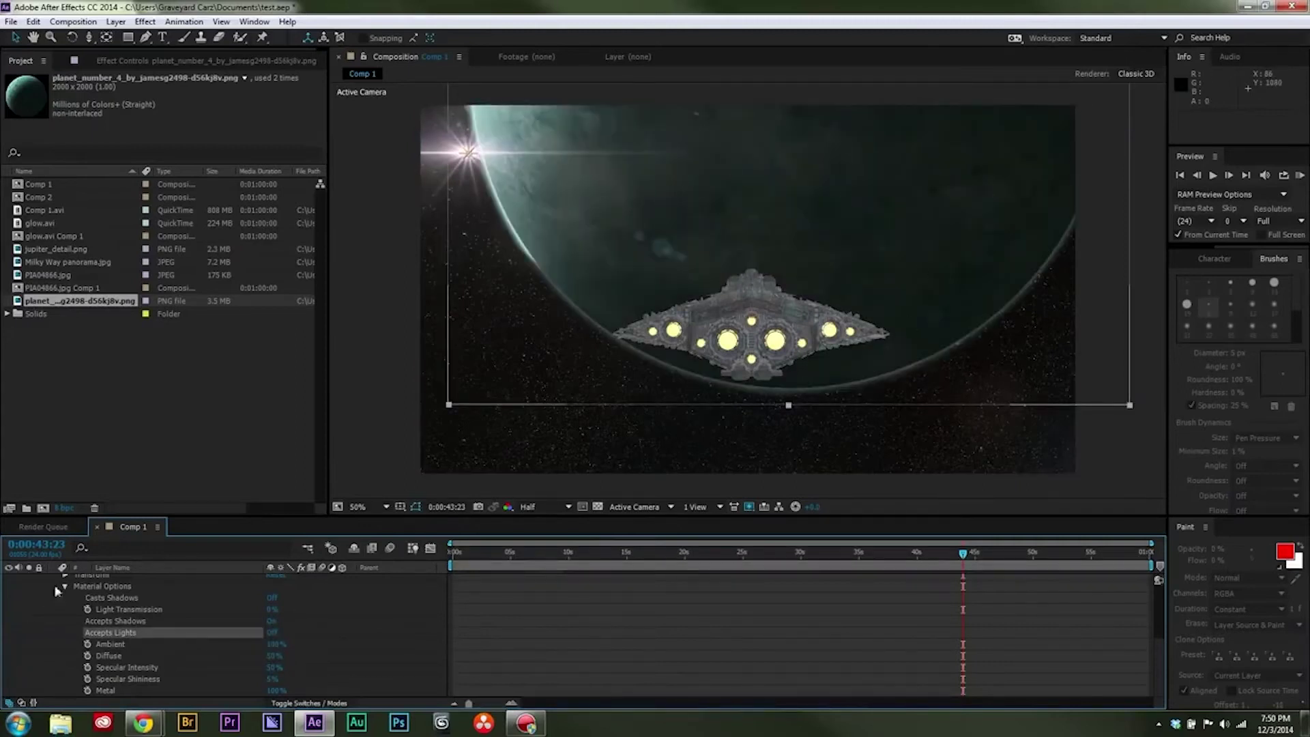
scroll(48, 611, "up", 3)
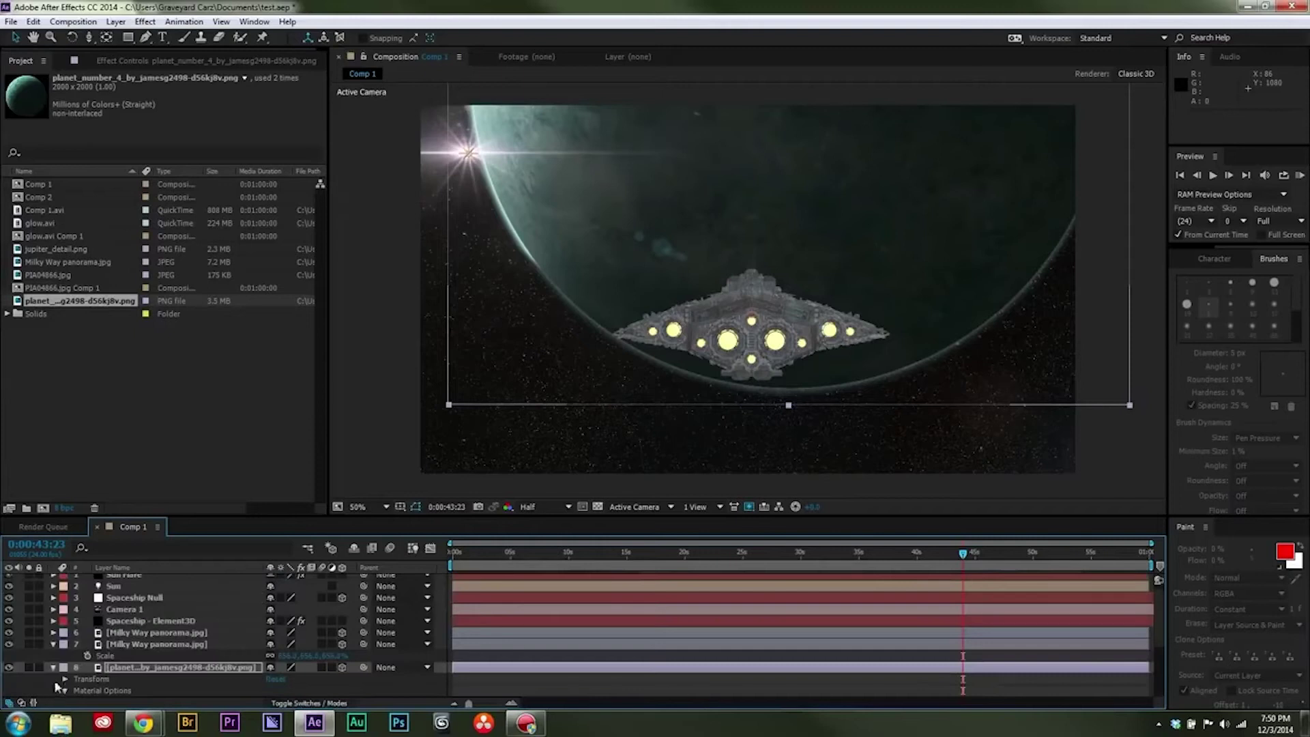
- Set the planet's Z position to 9998, then pull it slightly closer along Z to about 9364
key("p")
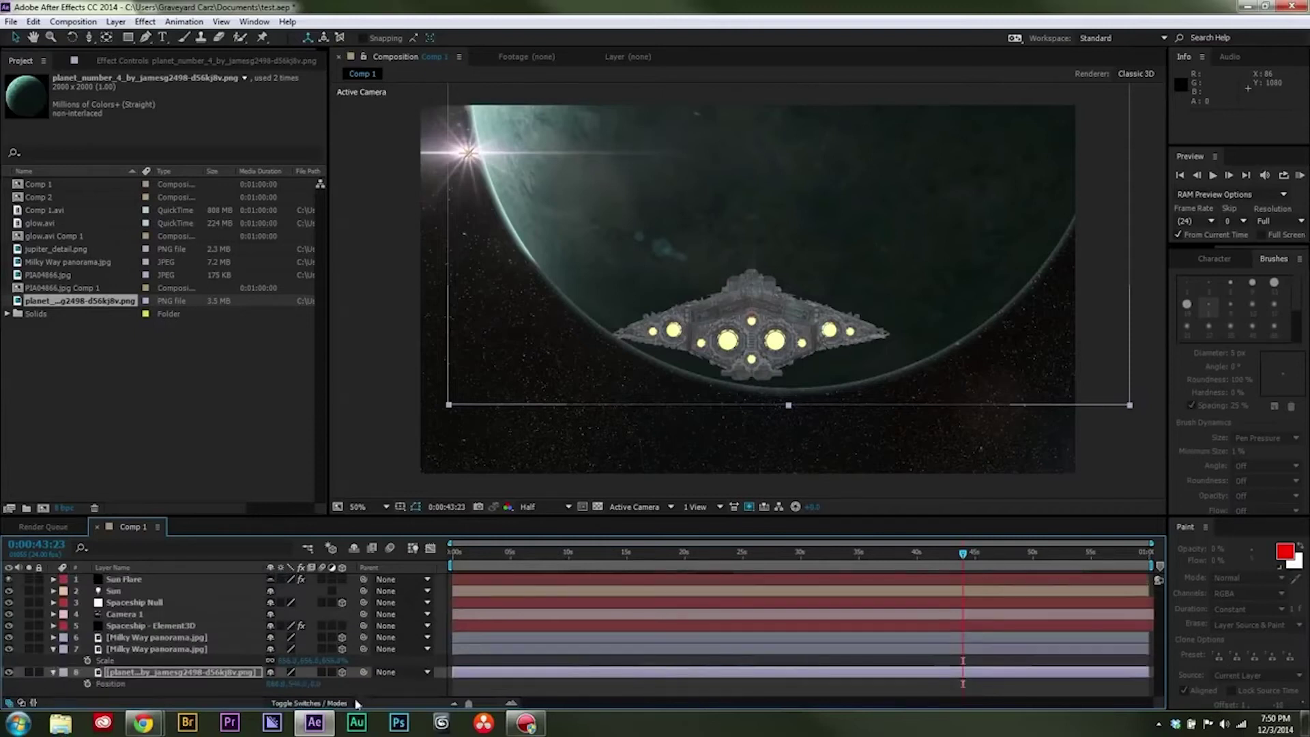
left_click_drag(317, 684, 322, 685)
left_click(316, 684)
type("6")
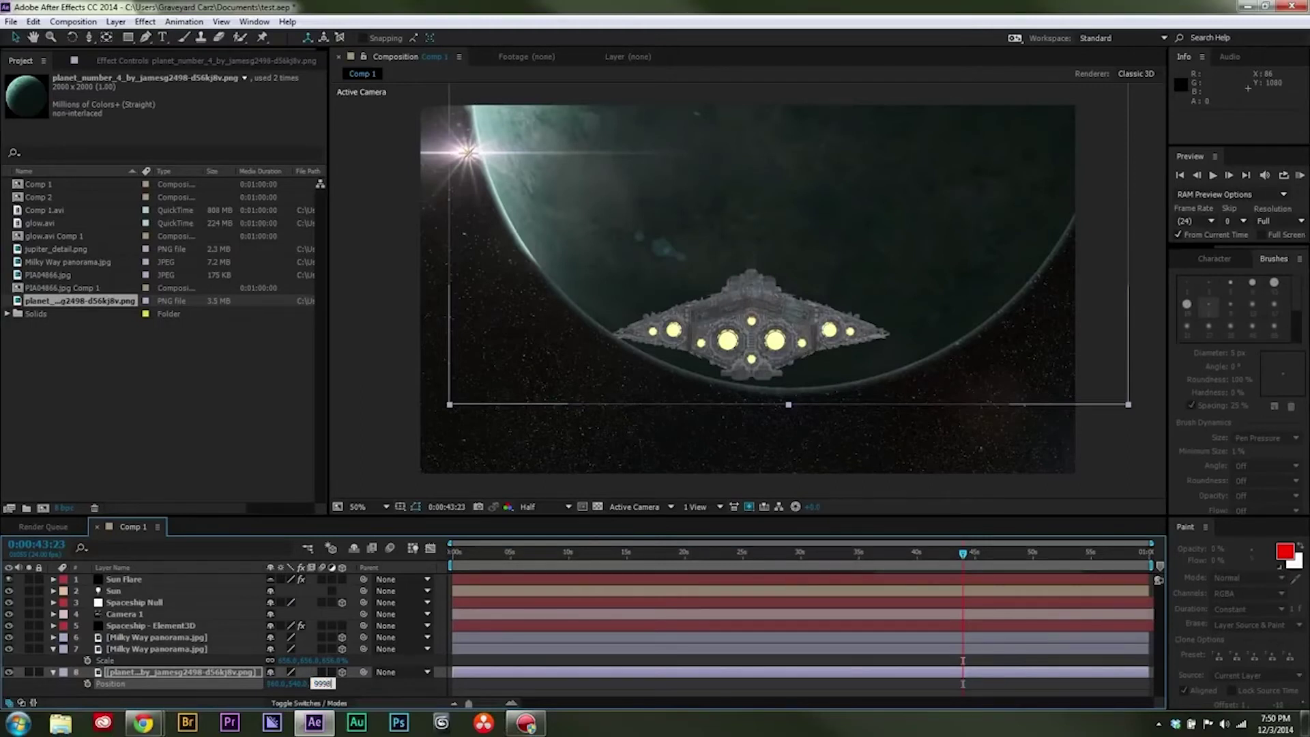
type("998")
key("Return")
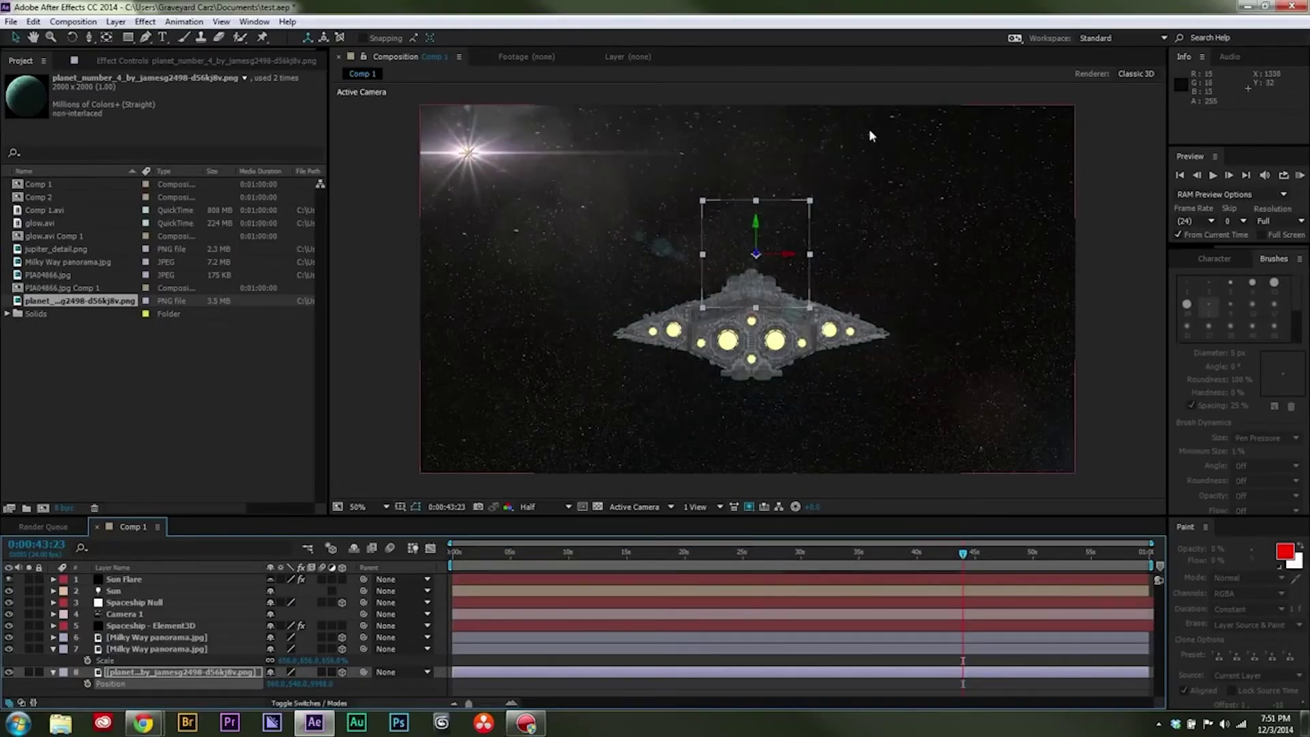
left_click_drag(759, 255, 742, 379)
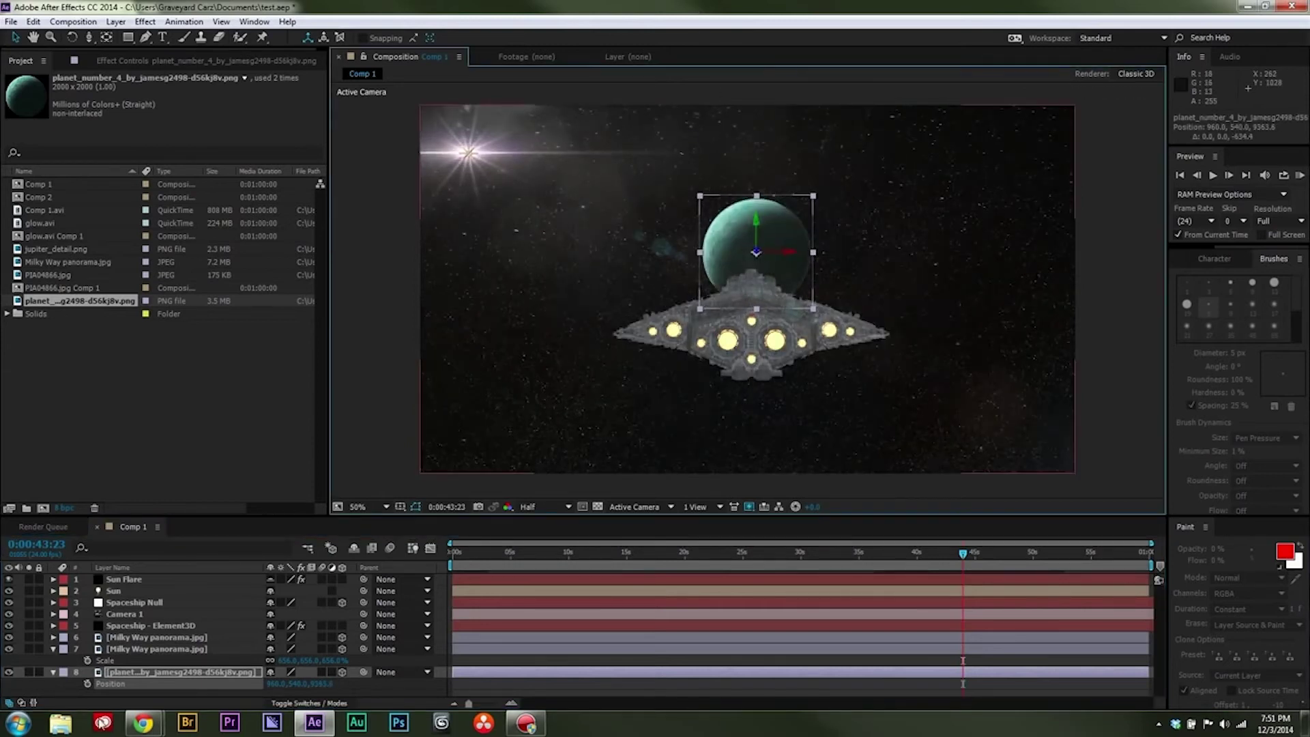
- Scale the planet up to about 771% and move it behind the ship's right side, partly outside the frame
left_click(191, 676)
key("s")
left_click_drag(328, 684, 707, 657)
left_click_drag(526, 230, 1008, 455)
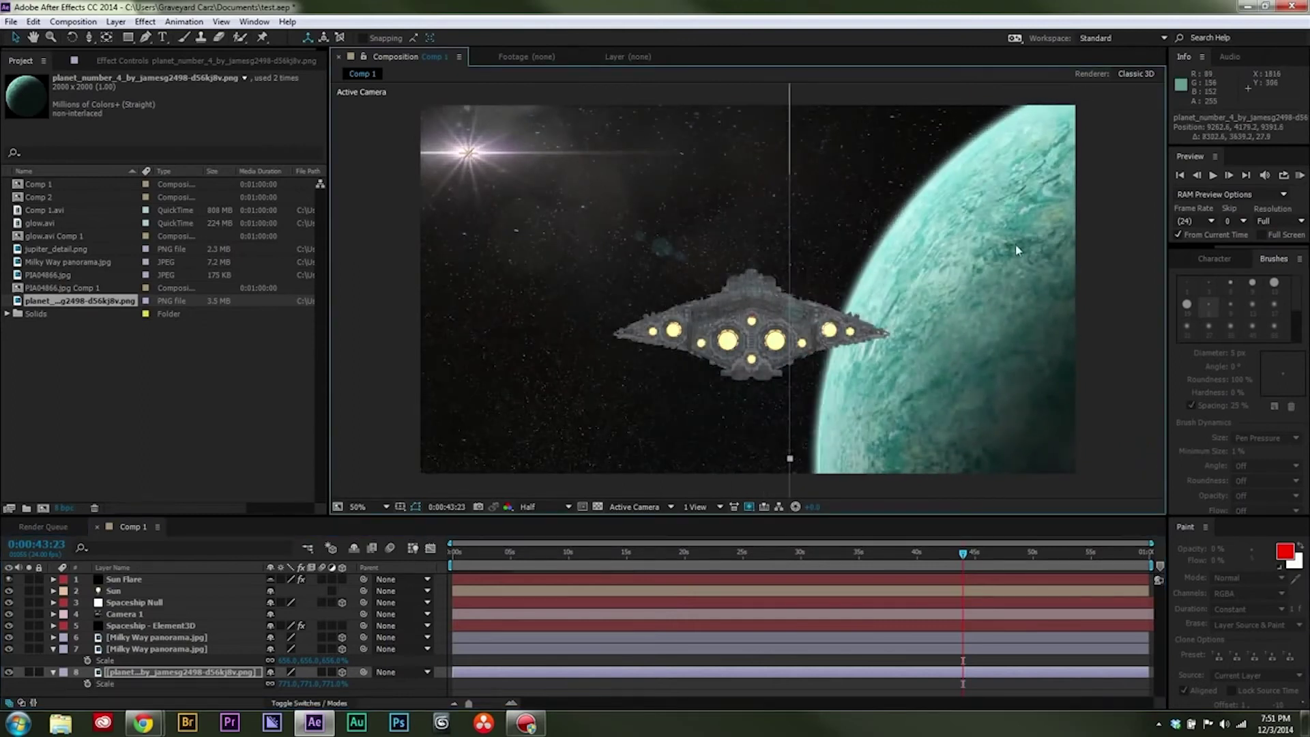
- Check the planet's placement at the end of the composition and at 0:00:22:18, and deselect the layer
key("End")
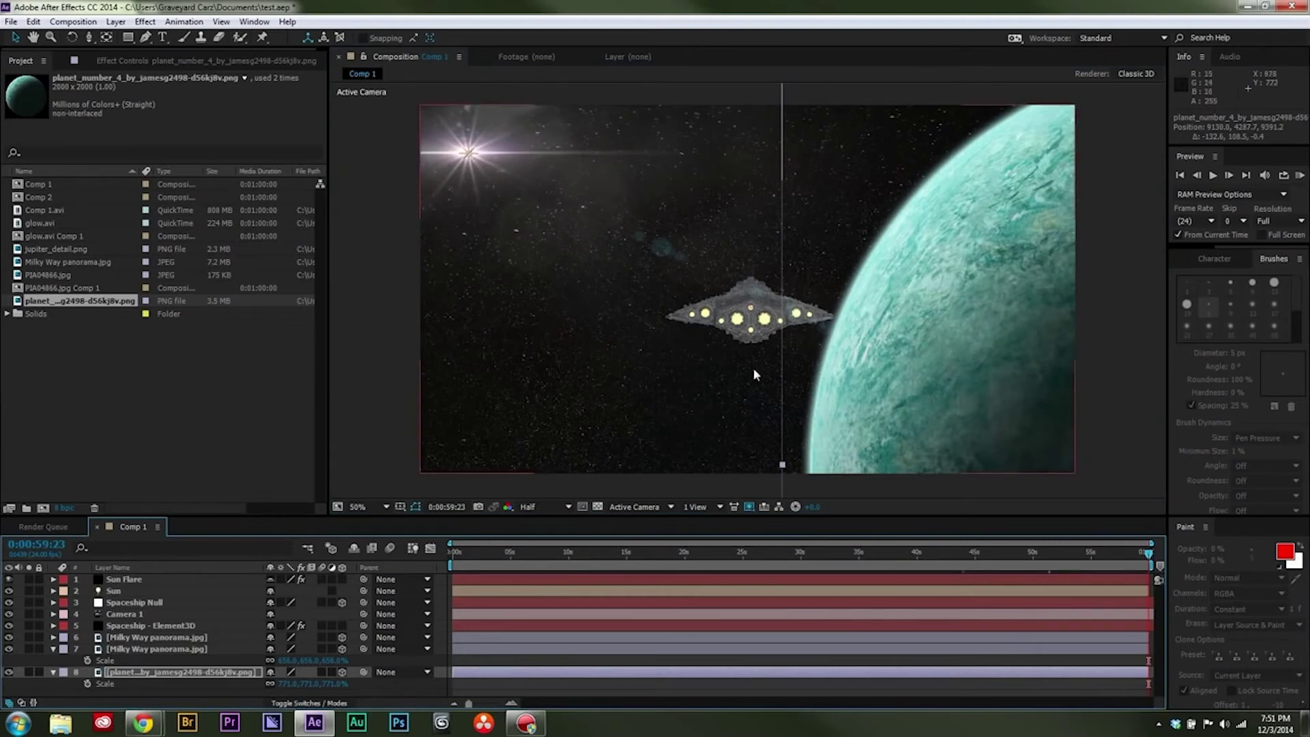
left_click_drag(911, 554, 716, 556)
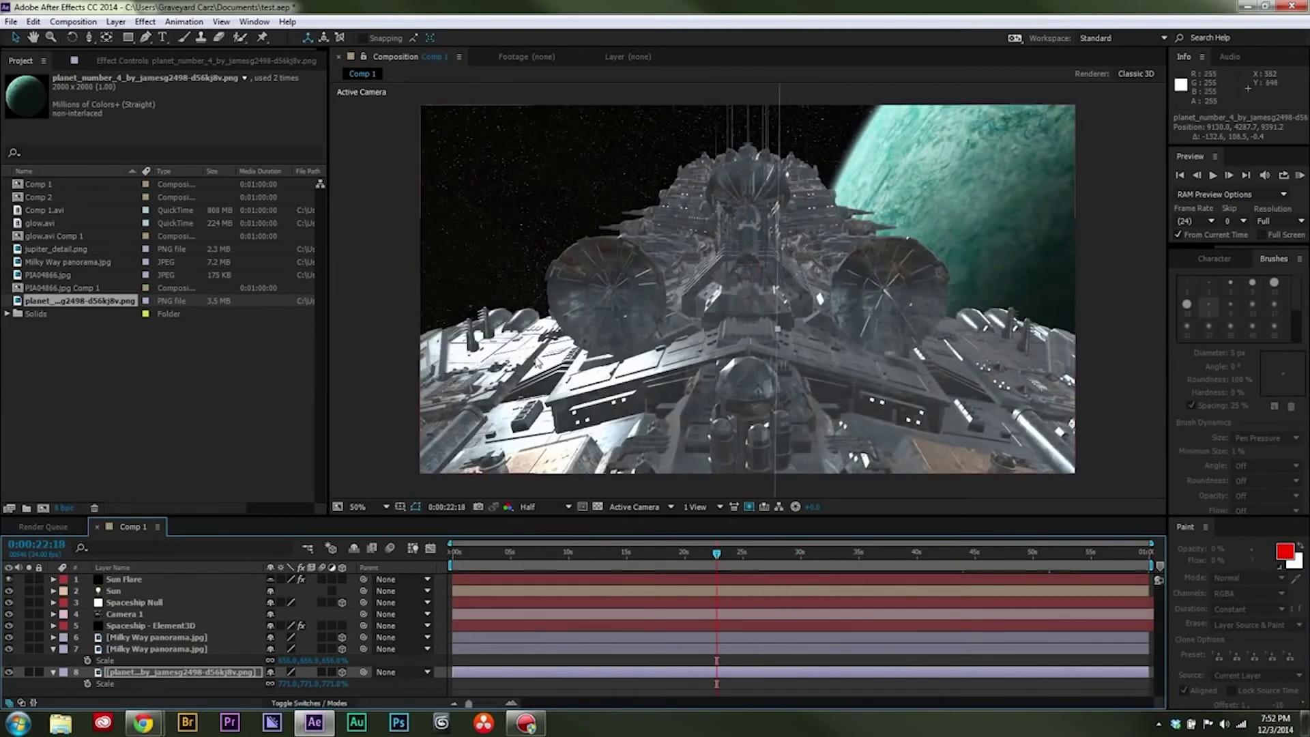
left_click(56, 656)
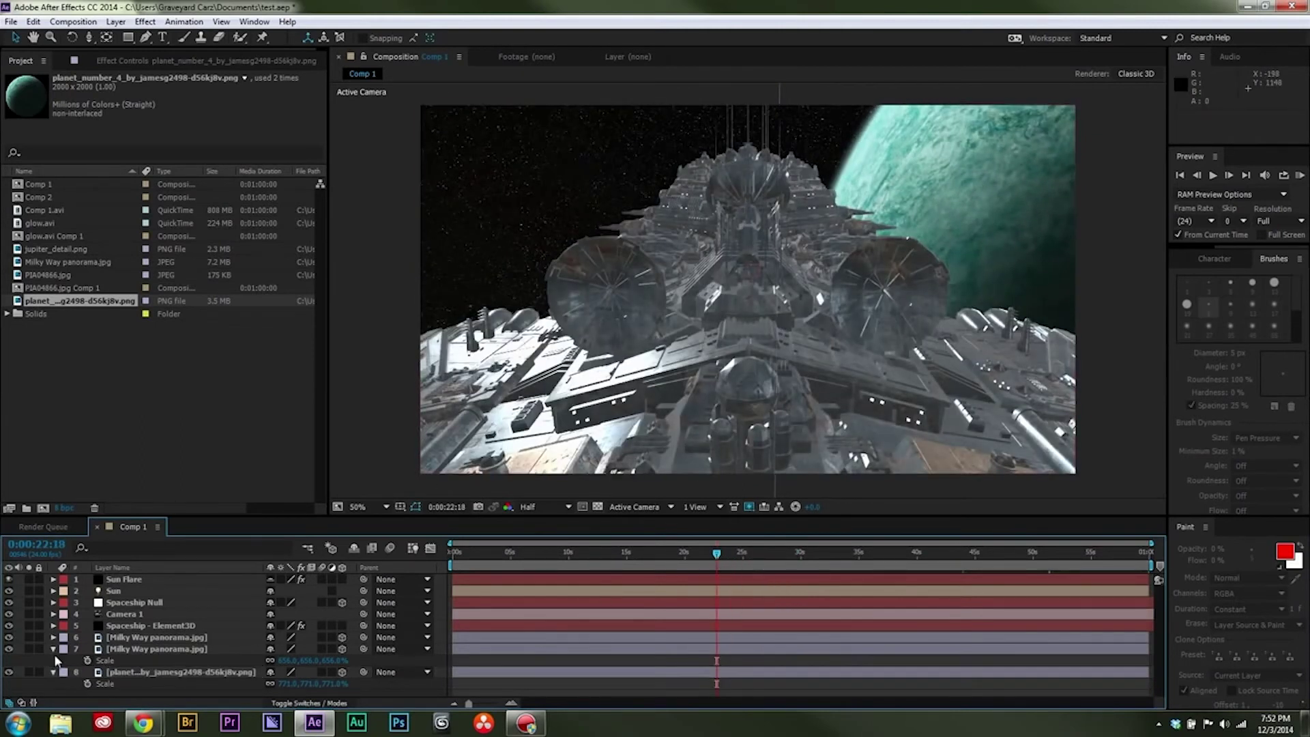
- Enable ambient occlusion in the Element effect's render settings on the Spaceship - Element3D layer
left_click(151, 626)
left_click(121, 56)
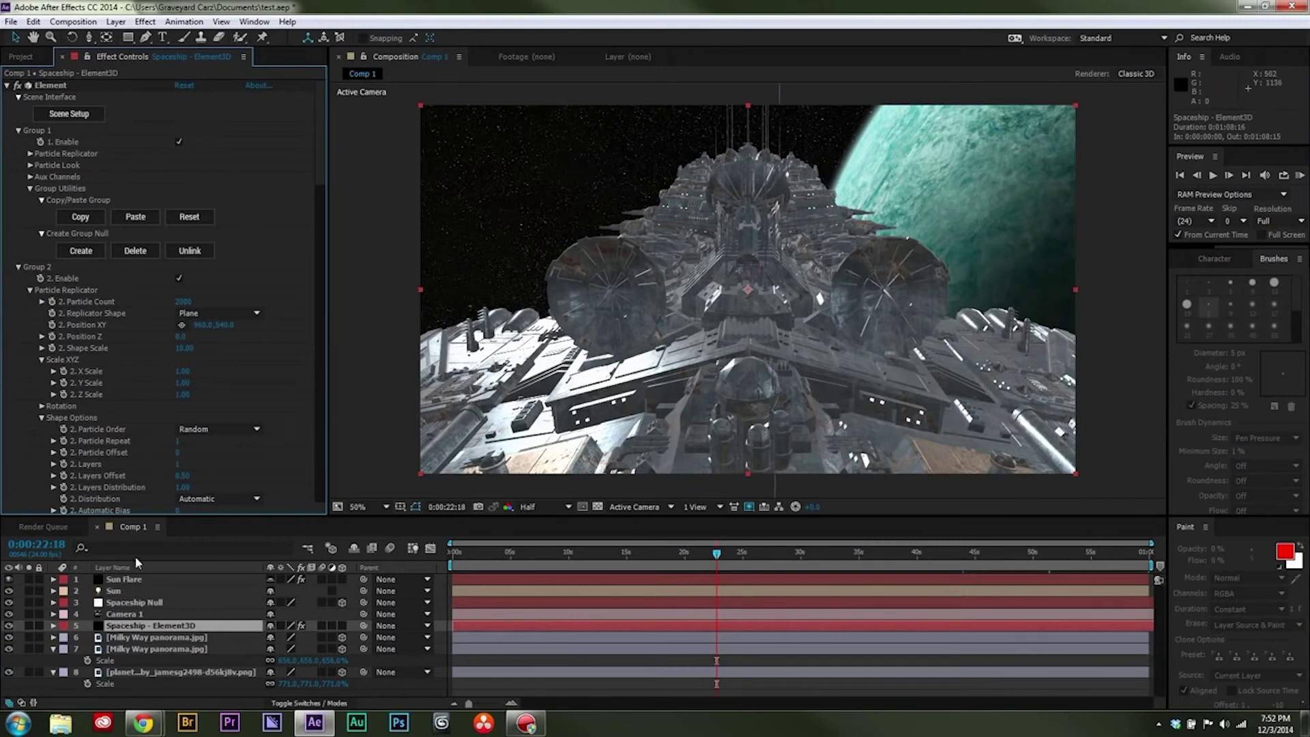
left_click_drag(321, 137, 312, 361)
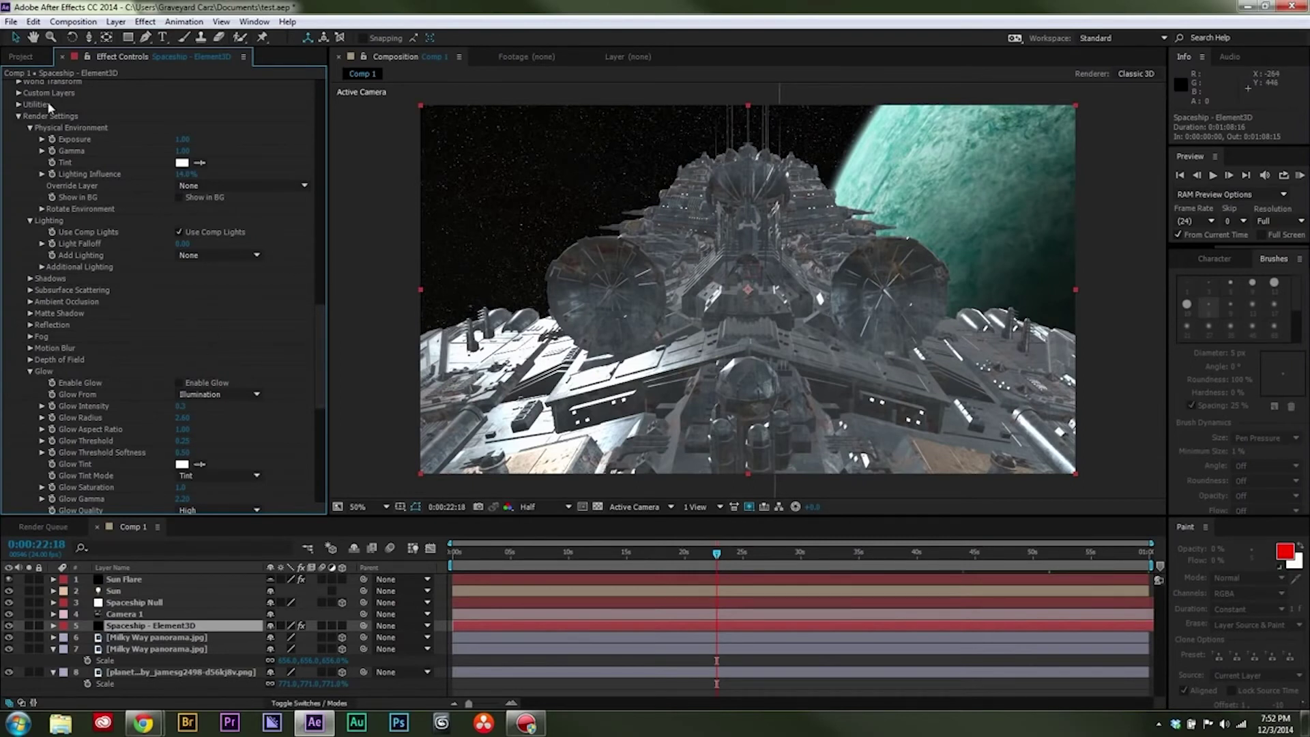
left_click(31, 302)
scroll(31, 297, "down", 3)
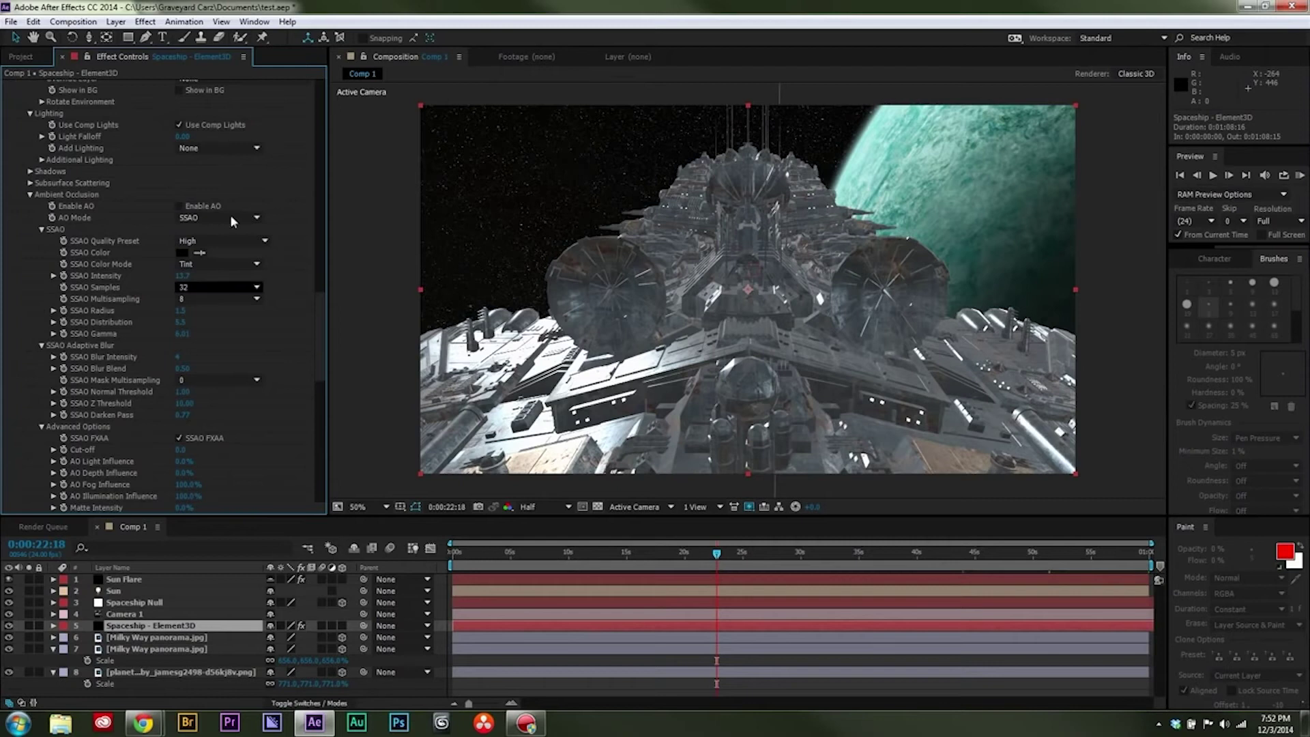
left_click(179, 206)
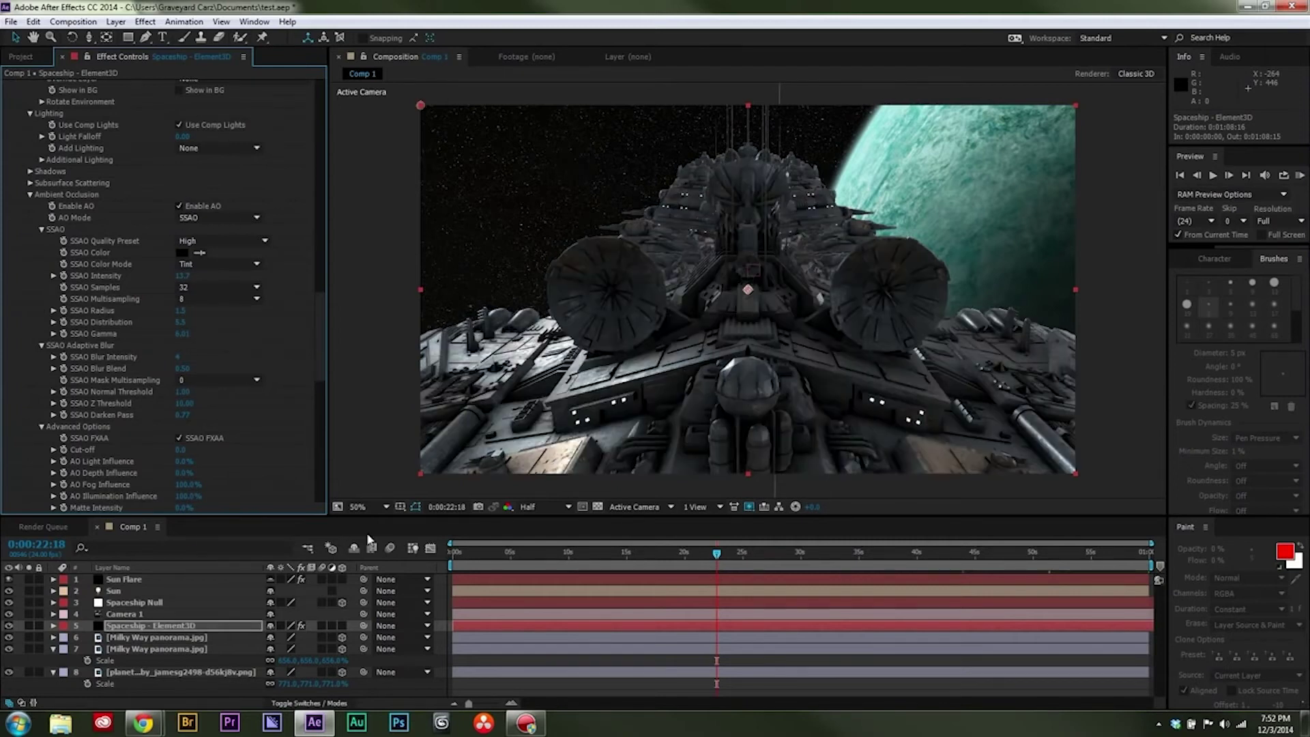
- Inspect the ship's ambient occlusion shading at 0:00:15:02, 0:00:10:17 and 0:00:06:10
left_click_drag(702, 568, 628, 565)
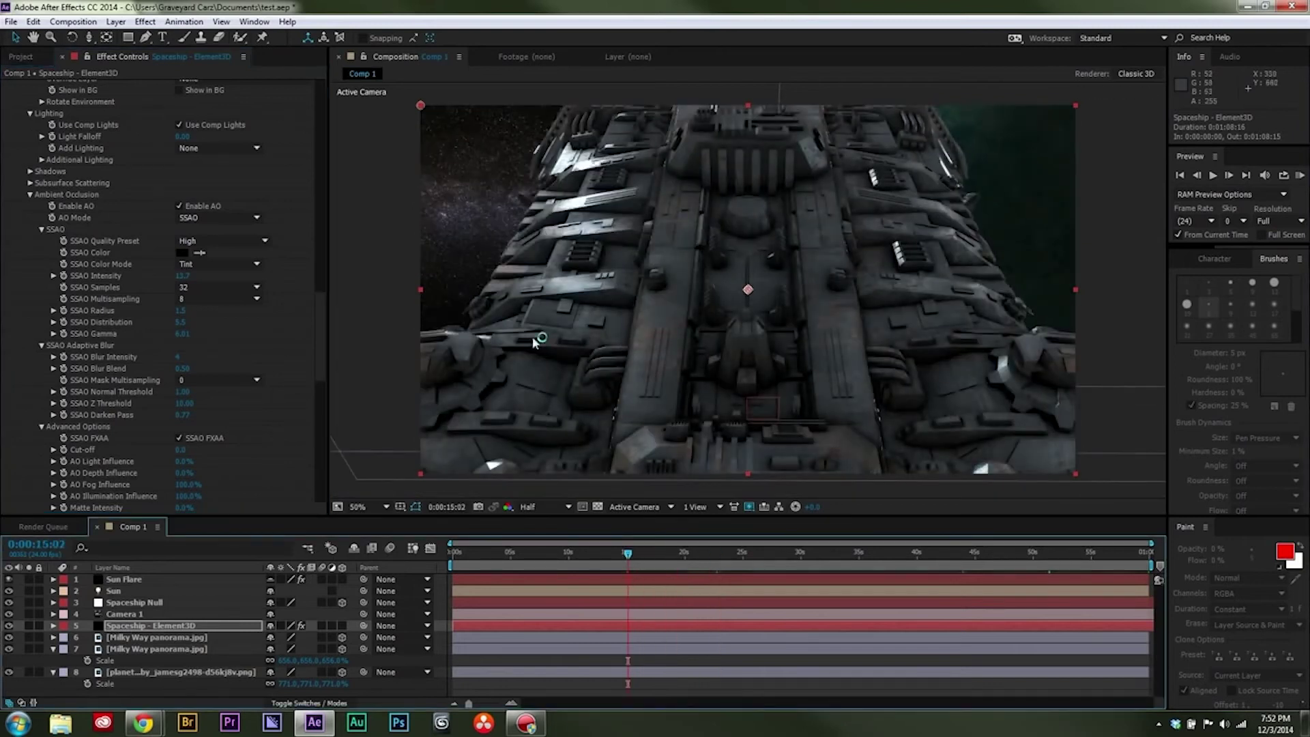
left_click_drag(629, 558, 576, 558)
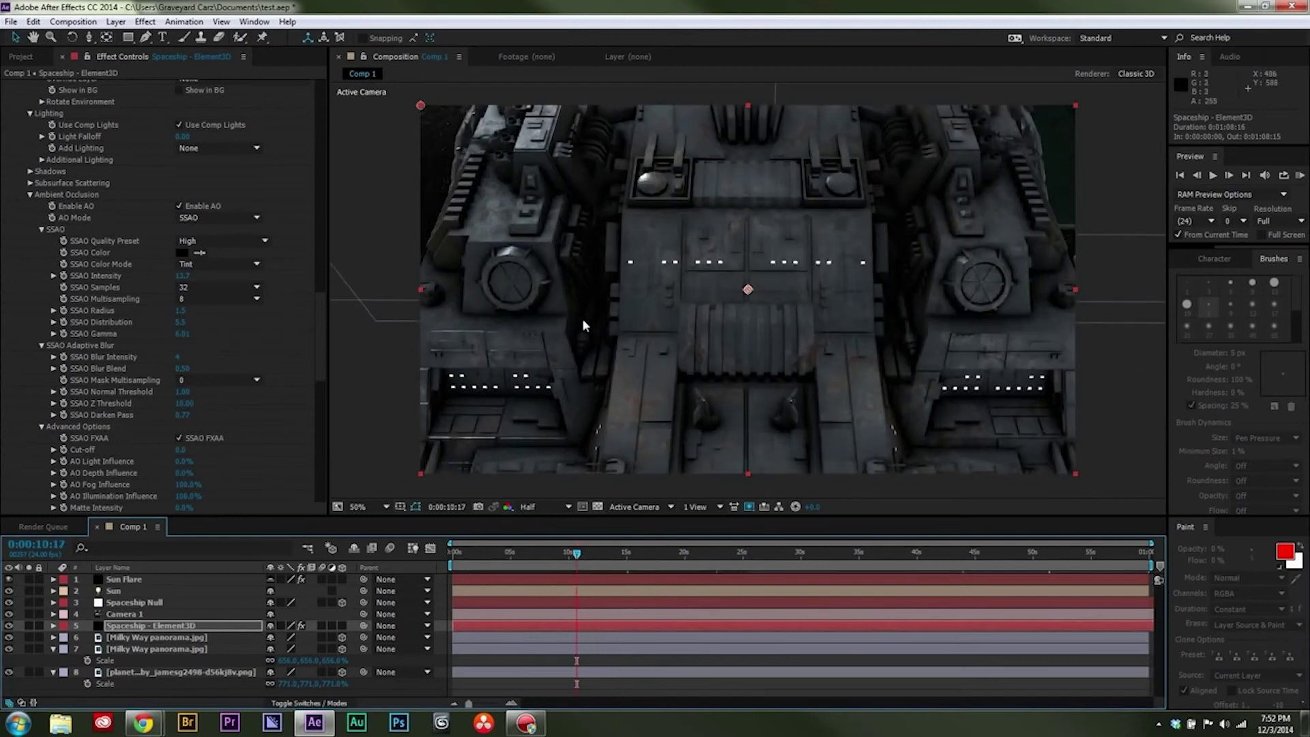
left_click_drag(579, 558, 529, 565)
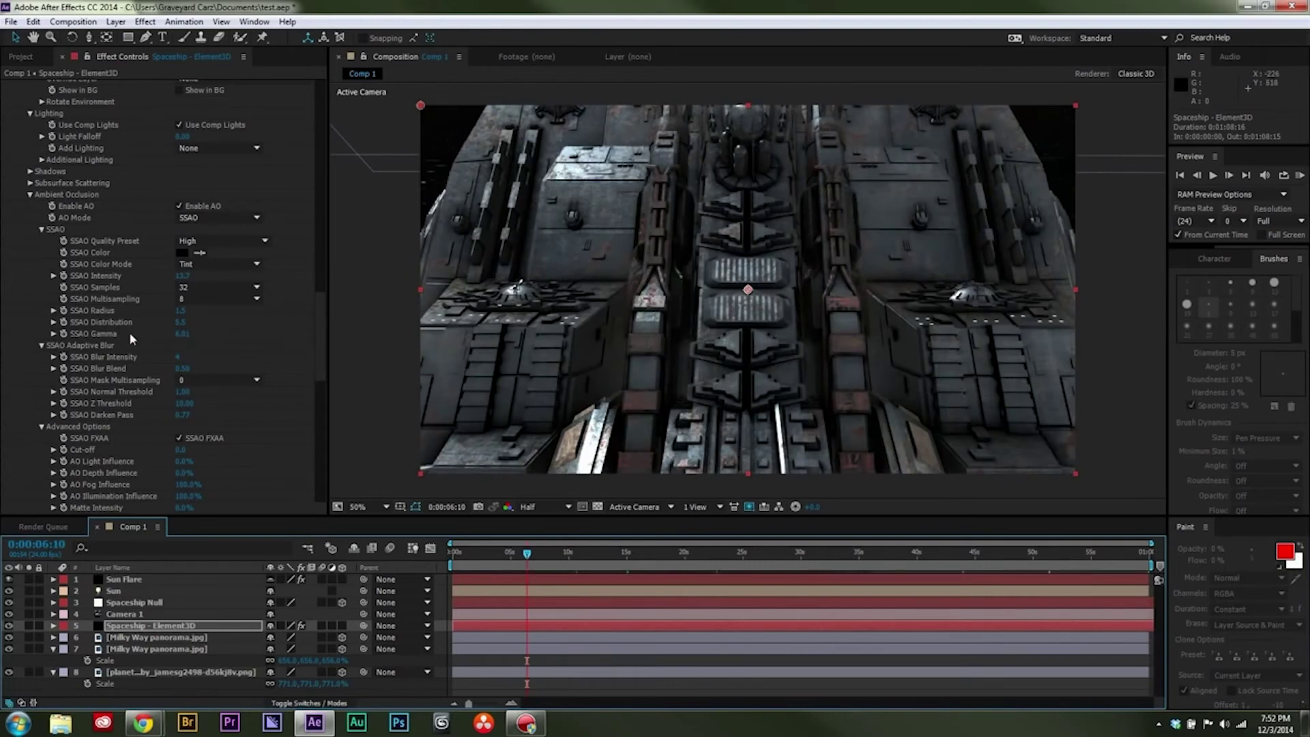
- Test an SSAO Intensity of 50 at 0:00:06:10 and 0:00:22:01, and set it to 15
left_click_drag(165, 279, 616, 303)
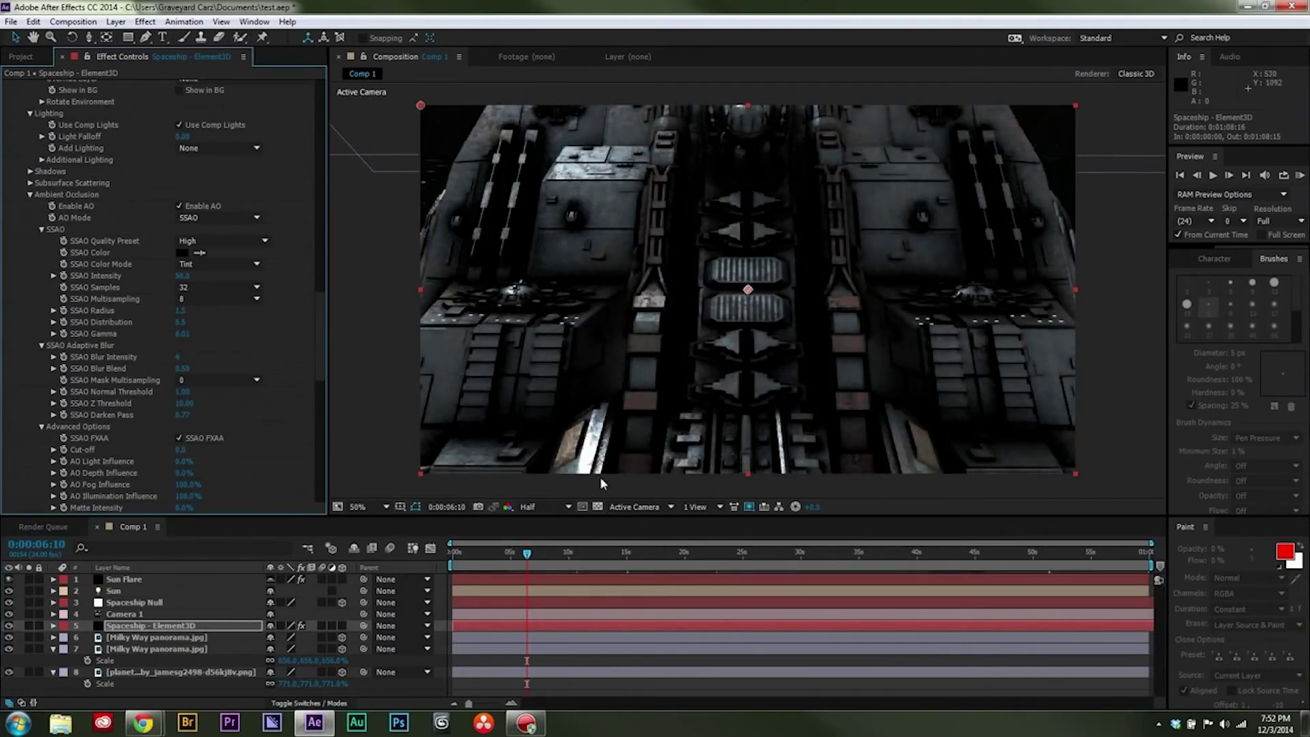
left_click_drag(566, 556, 709, 560)
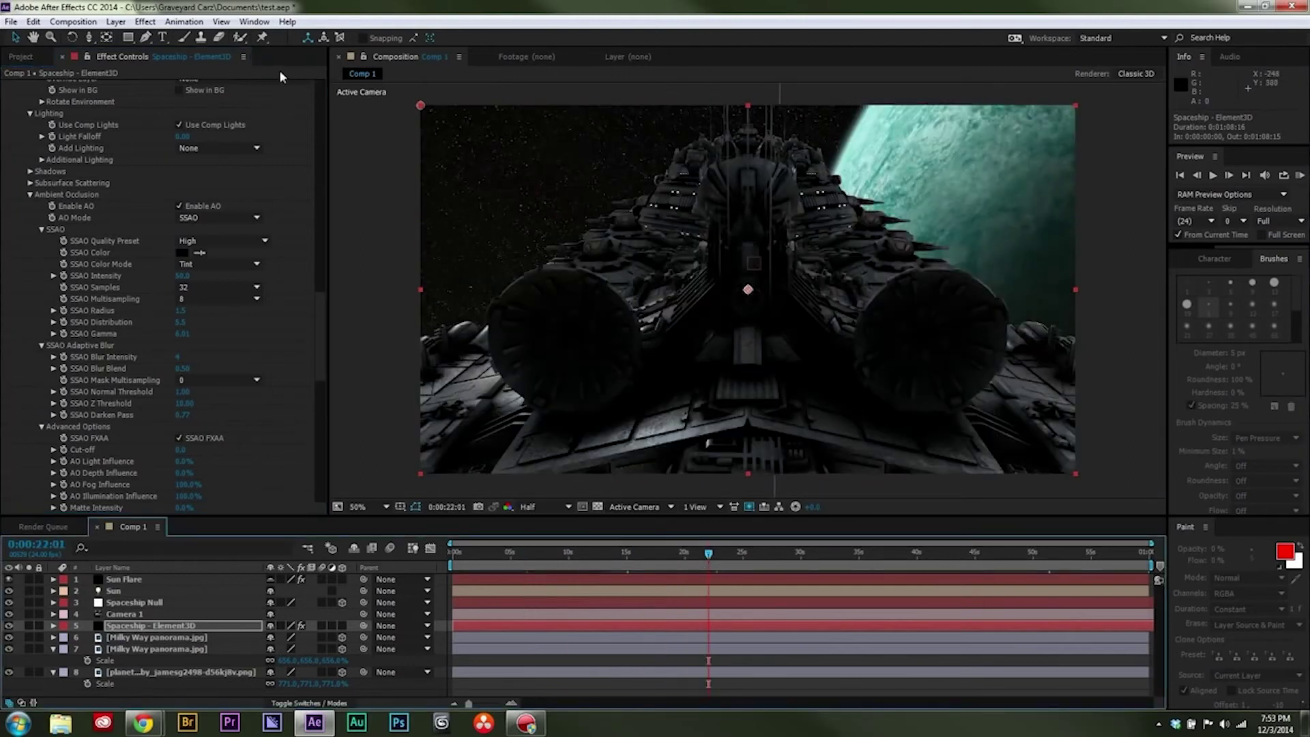
left_click(187, 276)
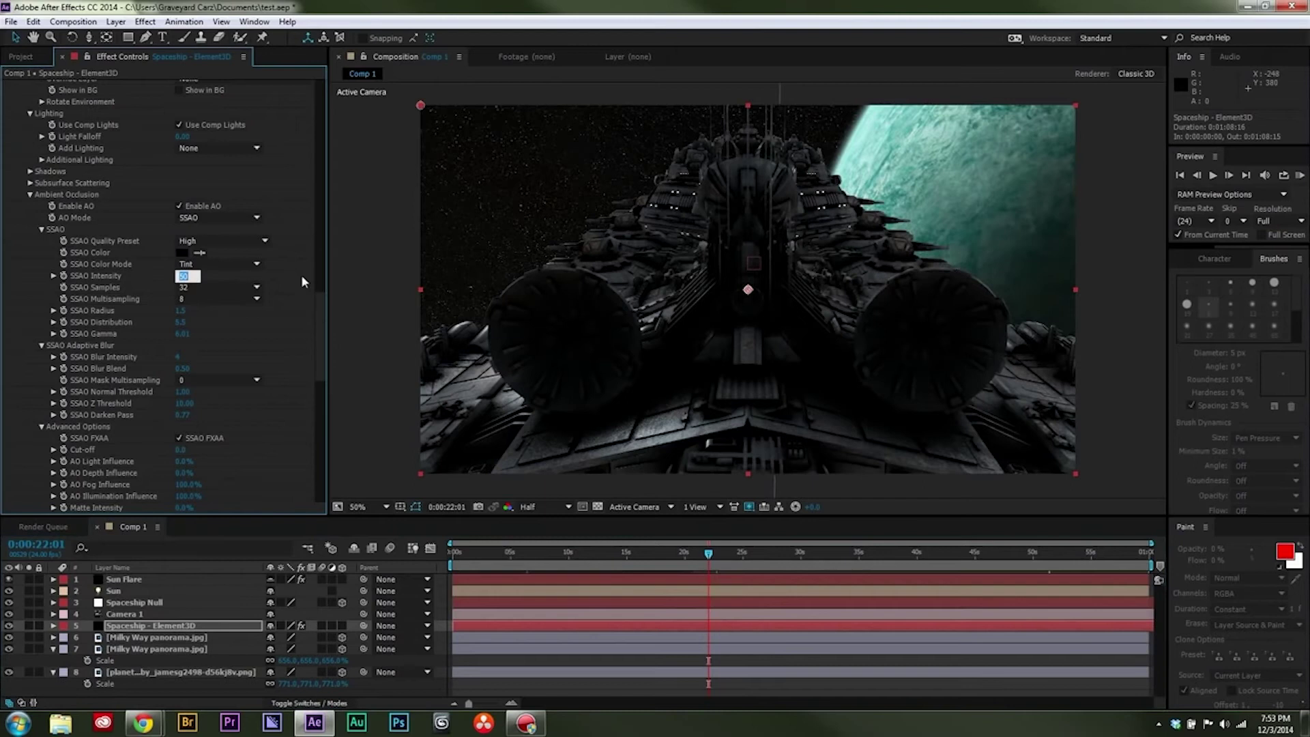
type("15")
key("Return")
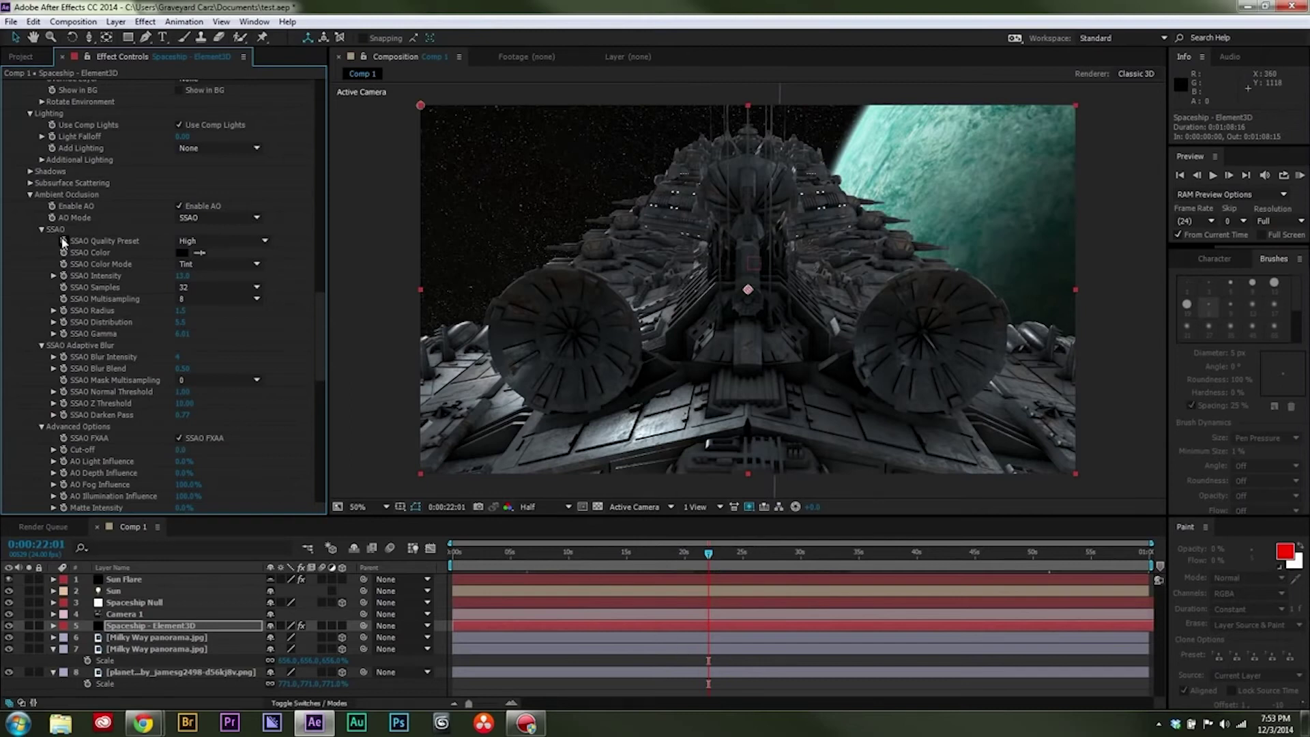
- Change the SSAO Quality Preset to Ultra (Slower)
left_click(230, 288)
left_click(323, 304)
left_click(219, 242)
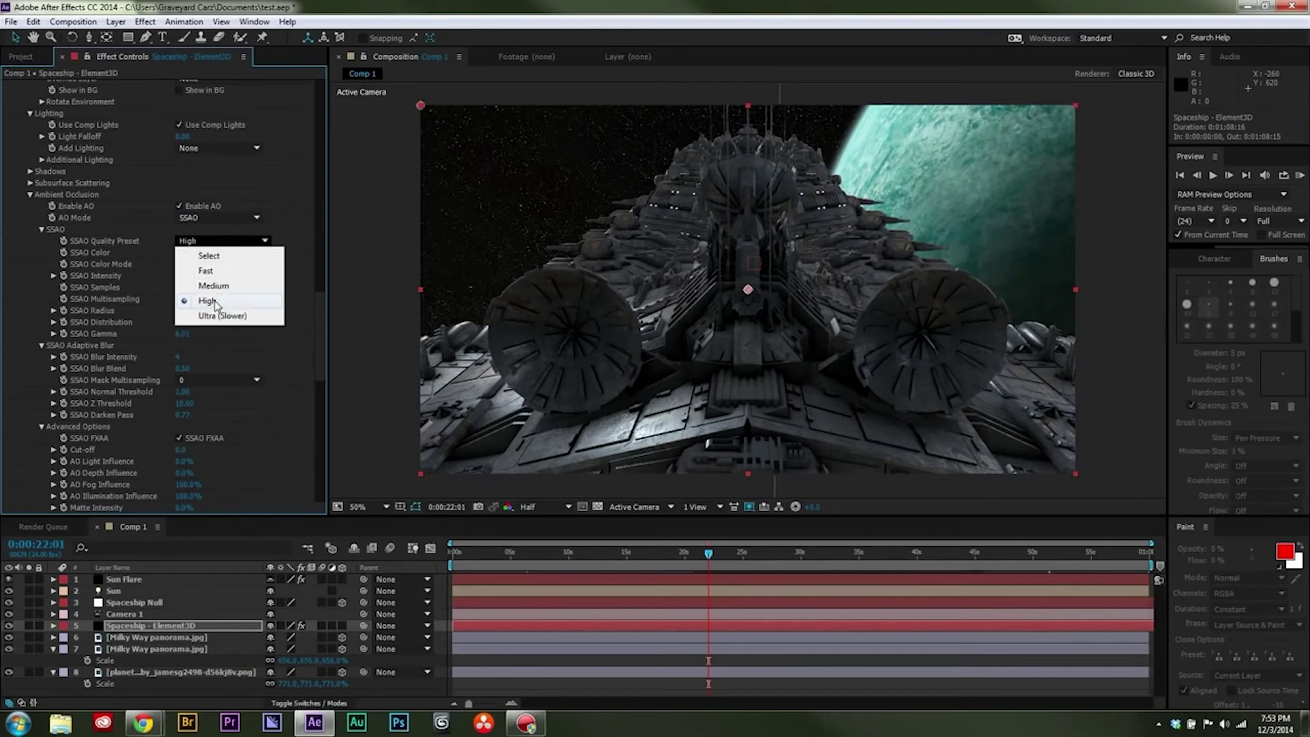
left_click(223, 315)
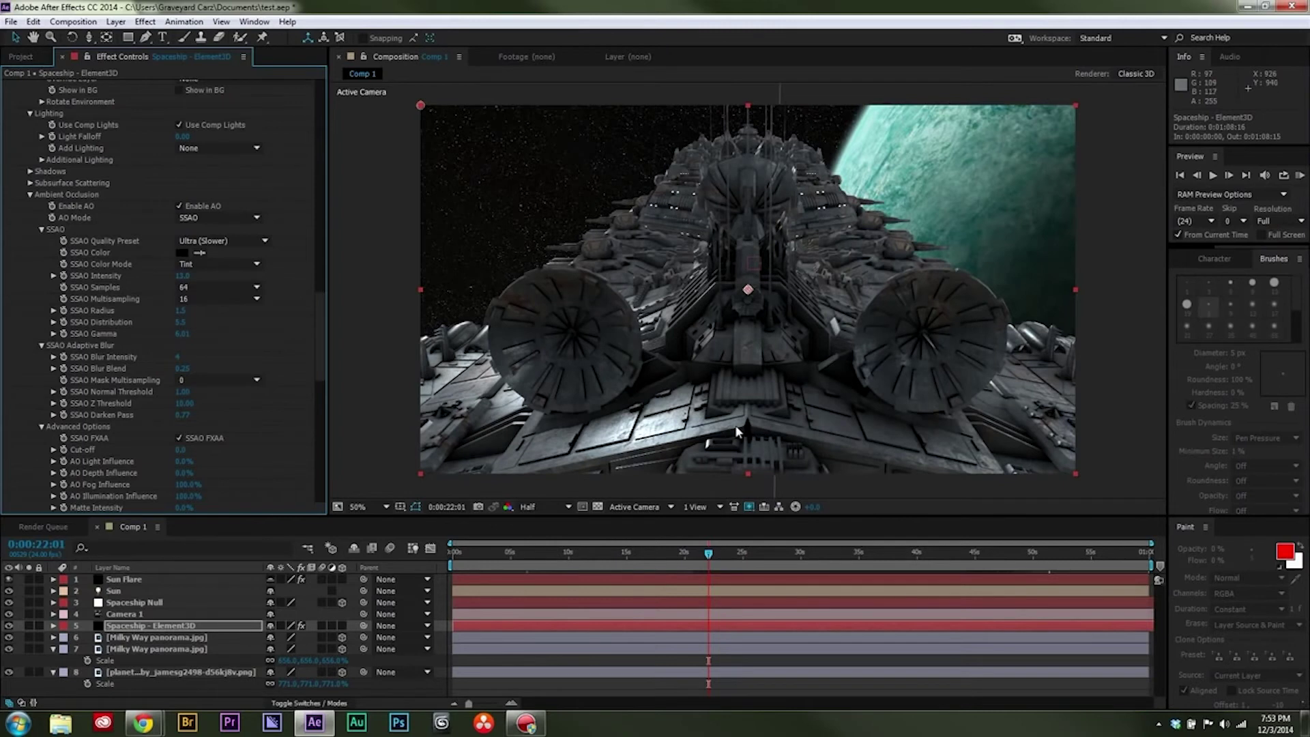
- Go to 0:00:36:09, where the engines are visible, and enable Element's Glow on the spaceship
left_click_drag(710, 555, 628, 557)
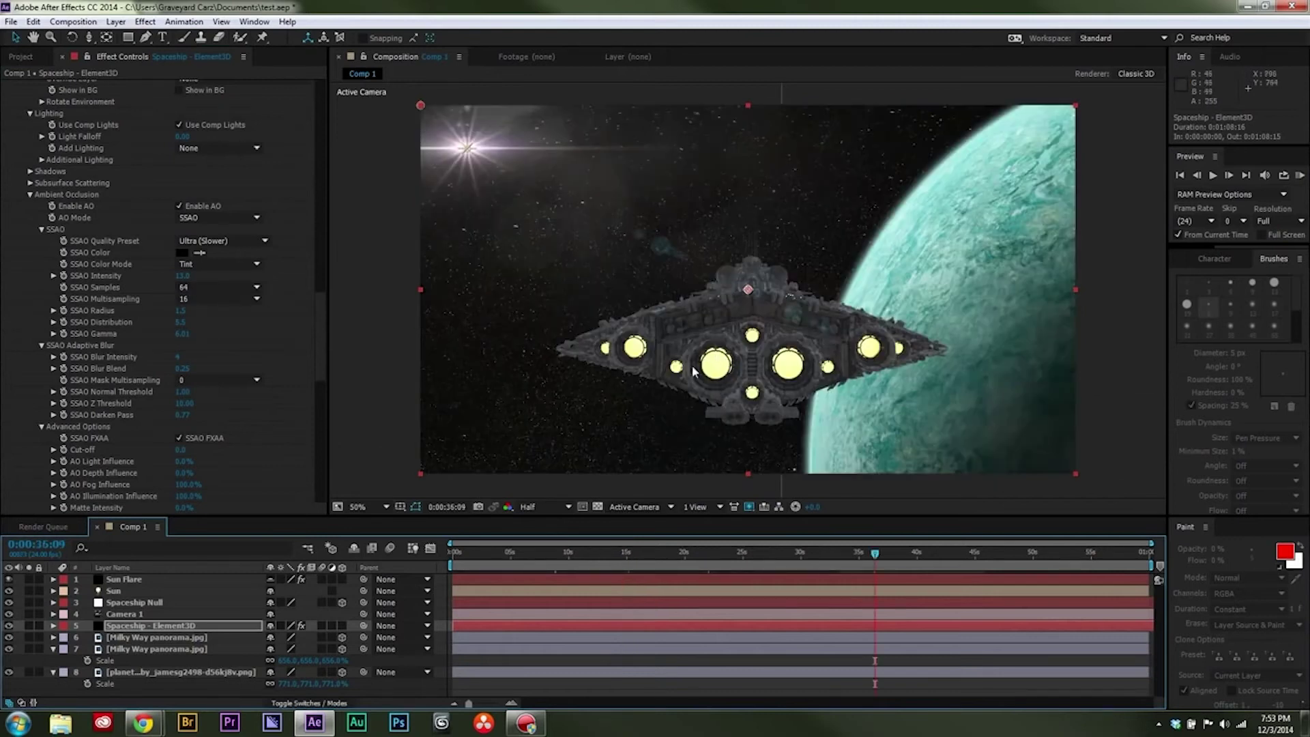
scroll(317, 380, "down", 15)
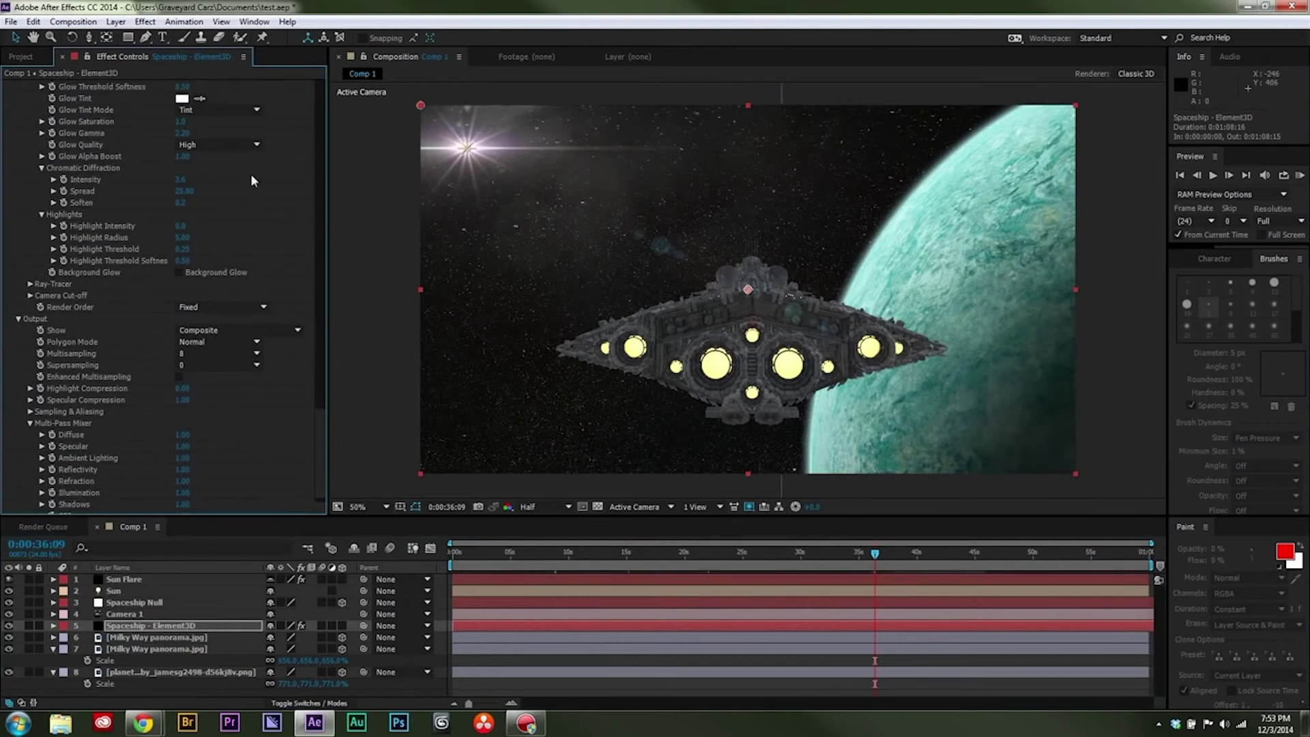
scroll(328, 419, "up", 10)
left_click(179, 332)
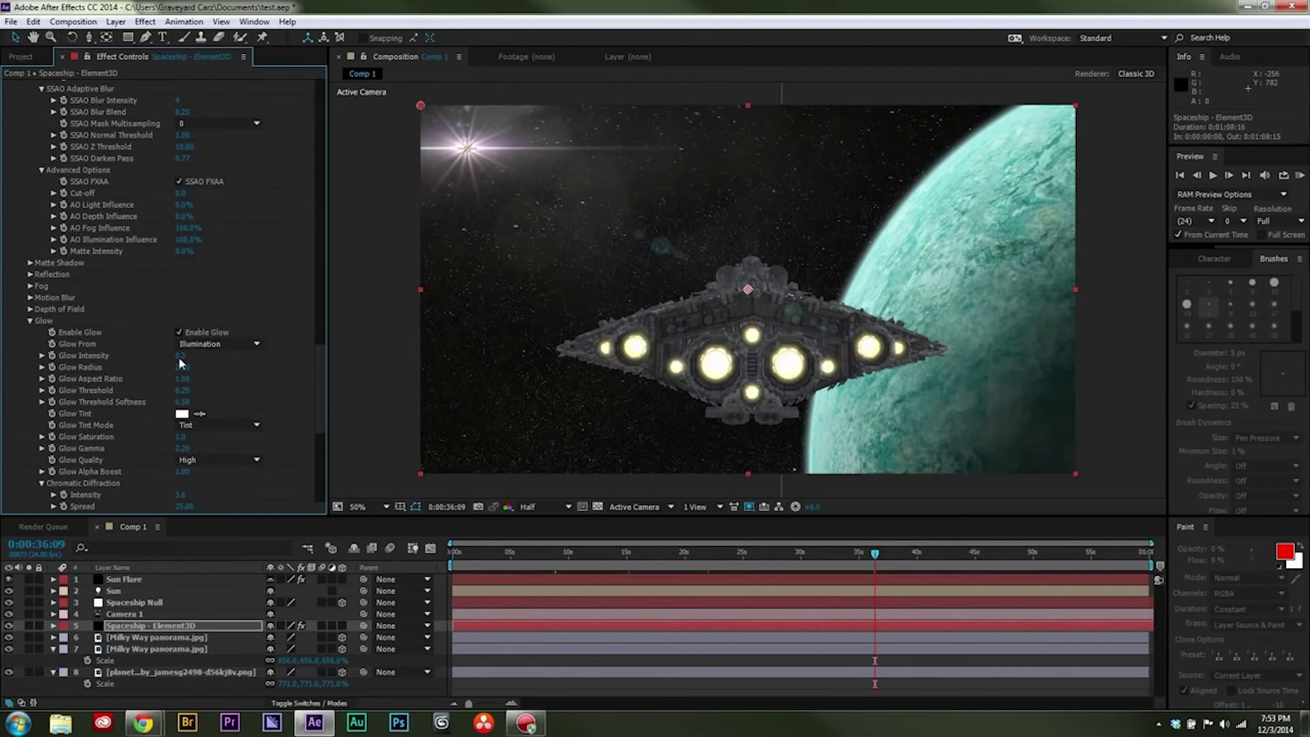
- Try out glow settings on the engines and set the Glow Intensity to 0.3 while viewing 0:00:27:19
left_click_drag(179, 365, 229, 364)
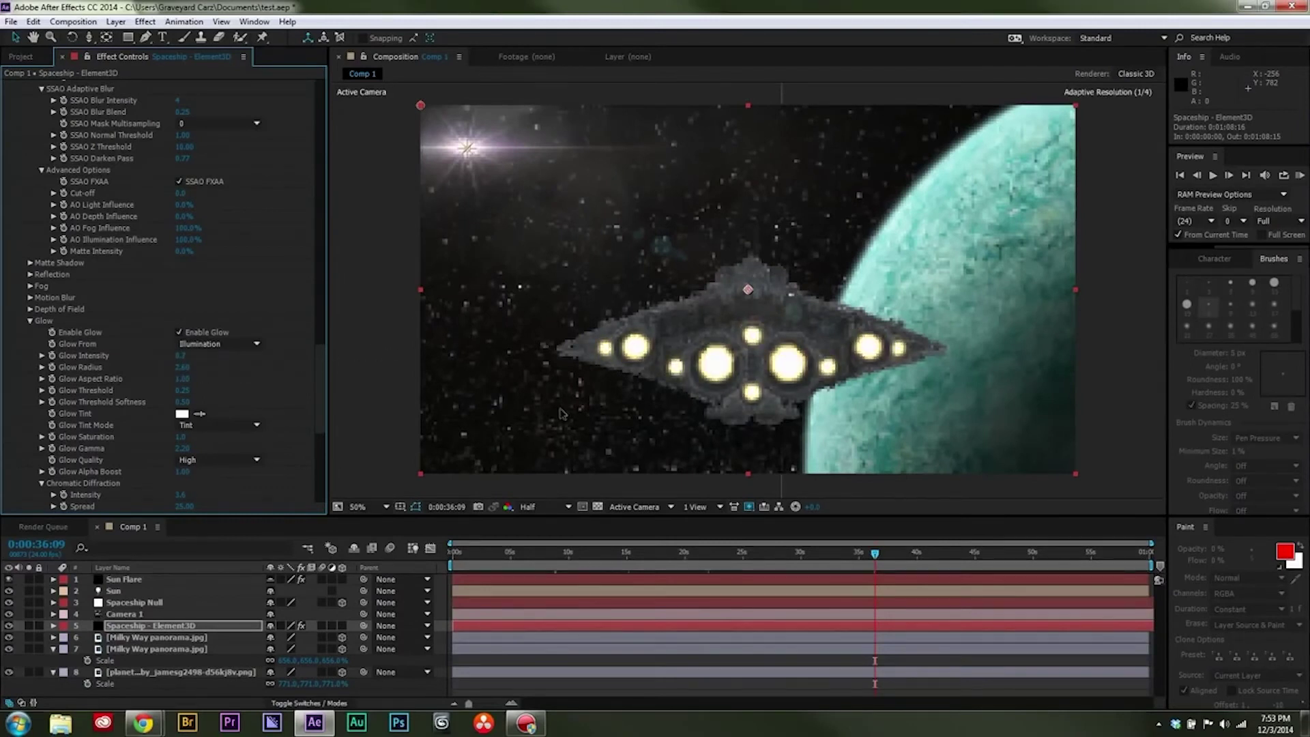
left_click(181, 356)
type("0")
key("Return")
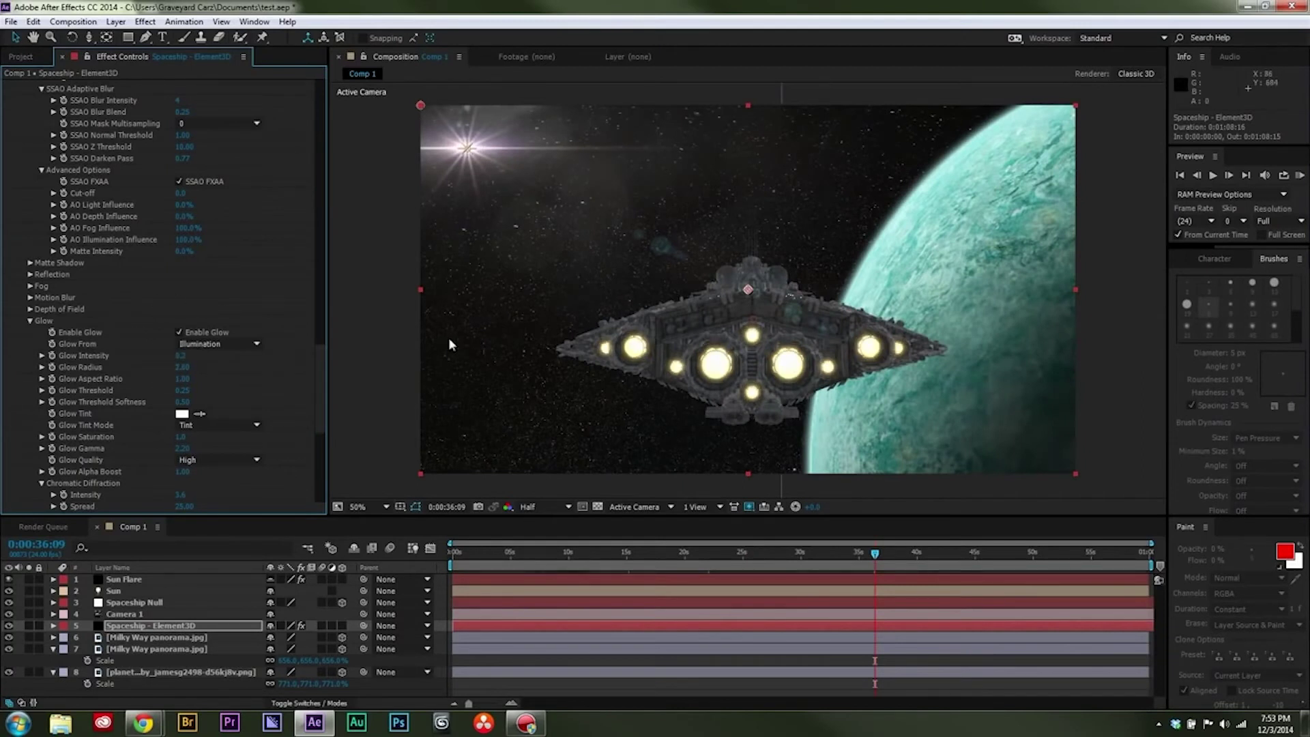
left_click_drag(735, 553, 775, 553)
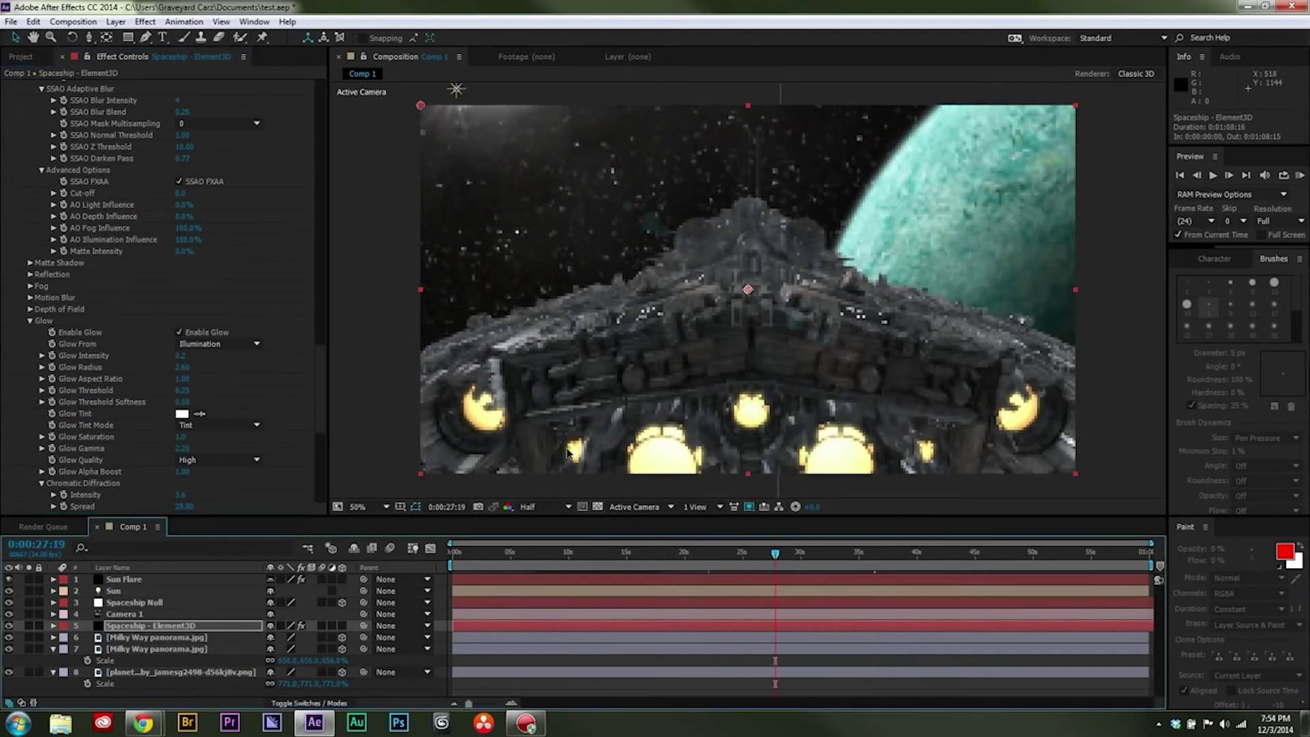
left_click(181, 355)
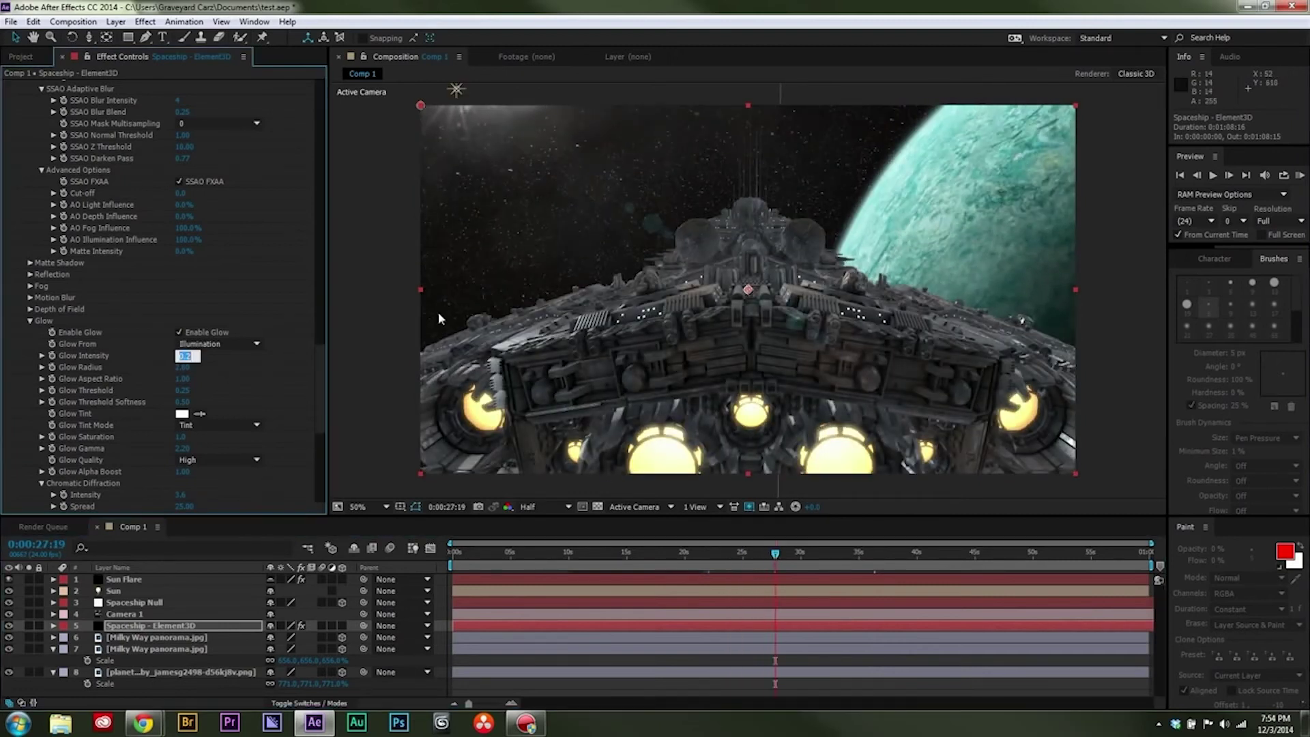
type("0.3")
key("Return")
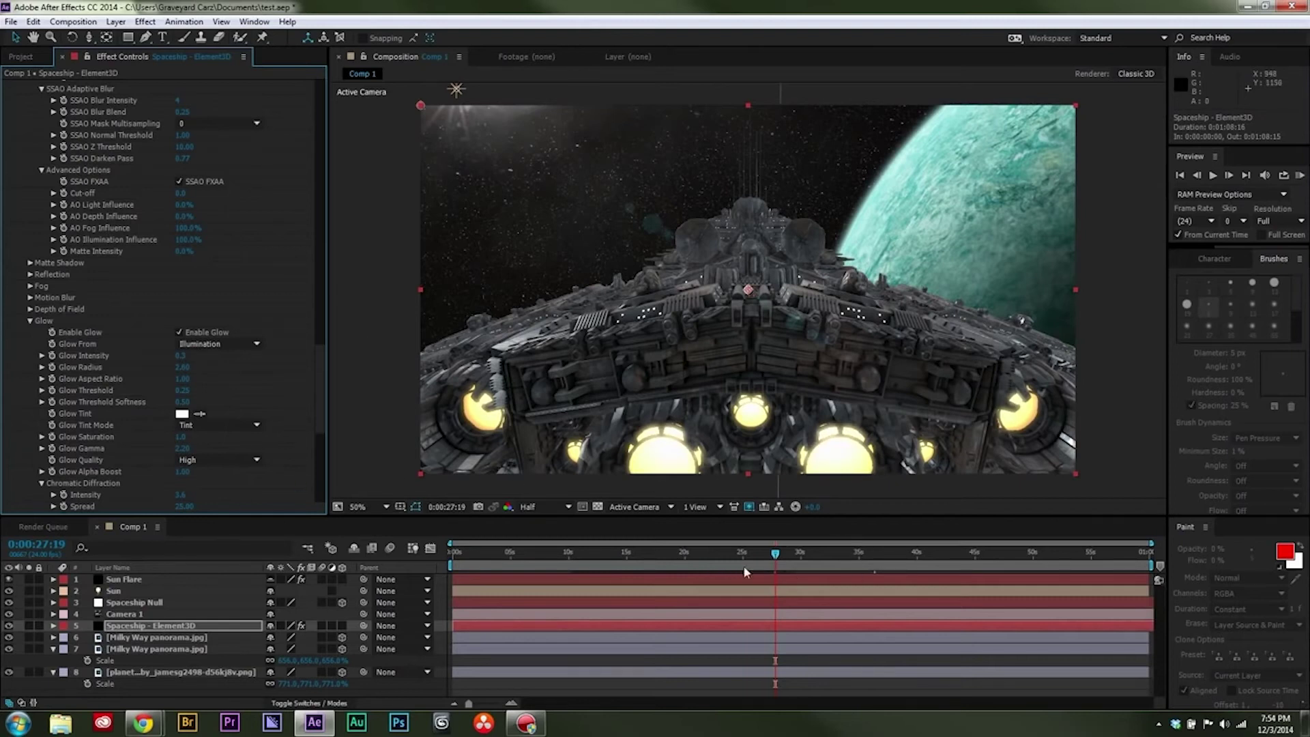
- Go to 0:00:24:19 and look through Element's Output and Sampling & Aliasing settings for the spaceship
left_click_drag(775, 561, 743, 570)
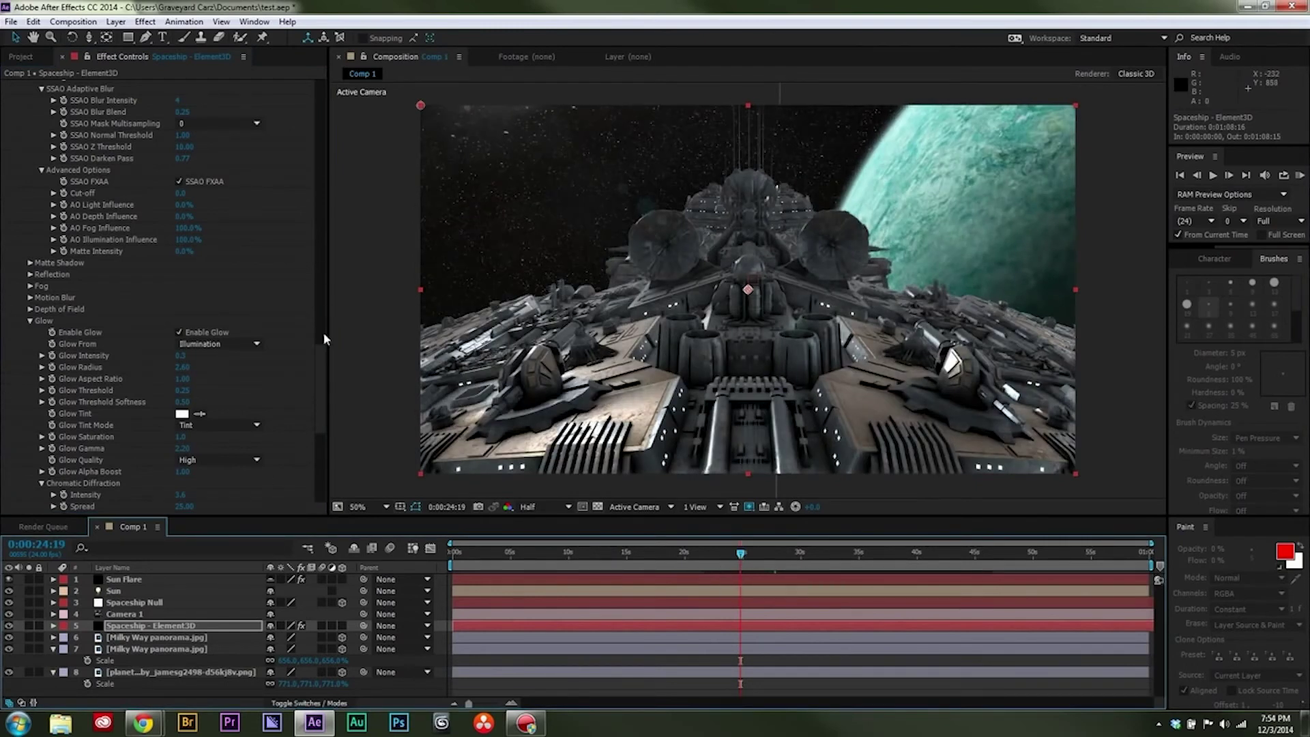
left_click_drag(322, 352, 330, 434)
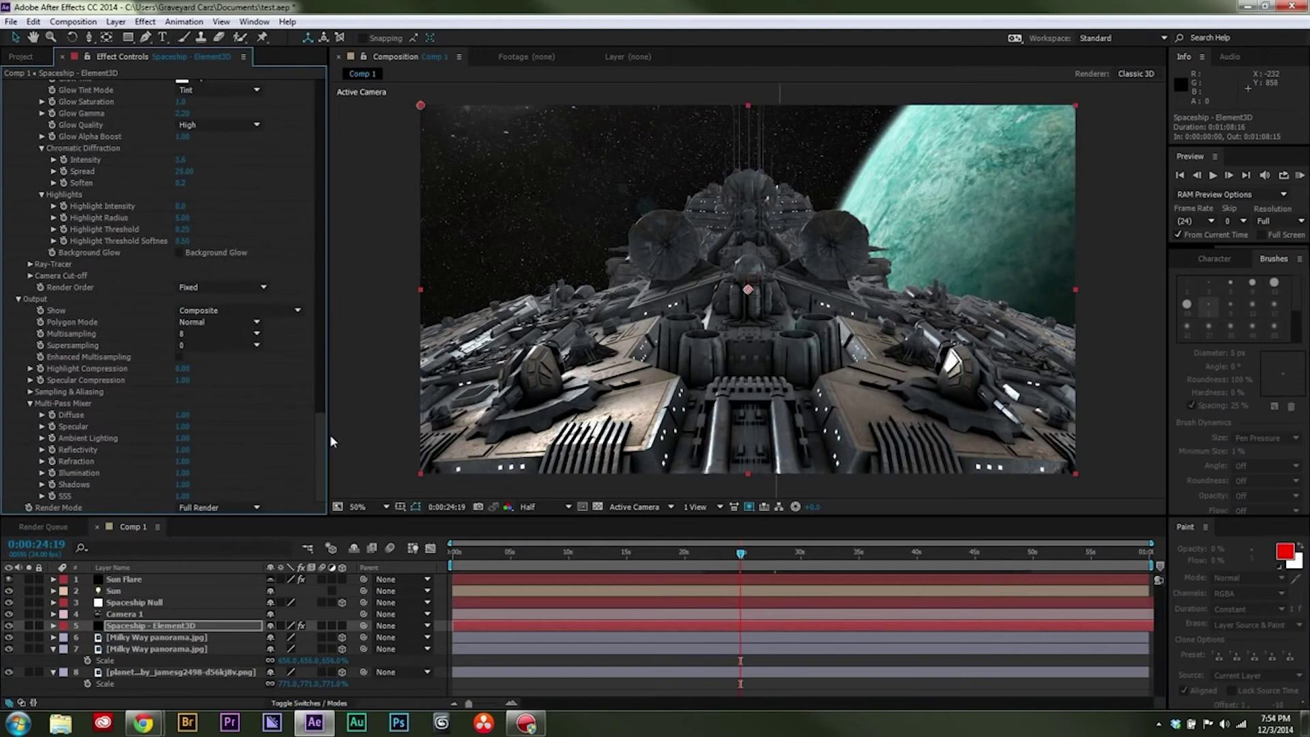
left_click(30, 392)
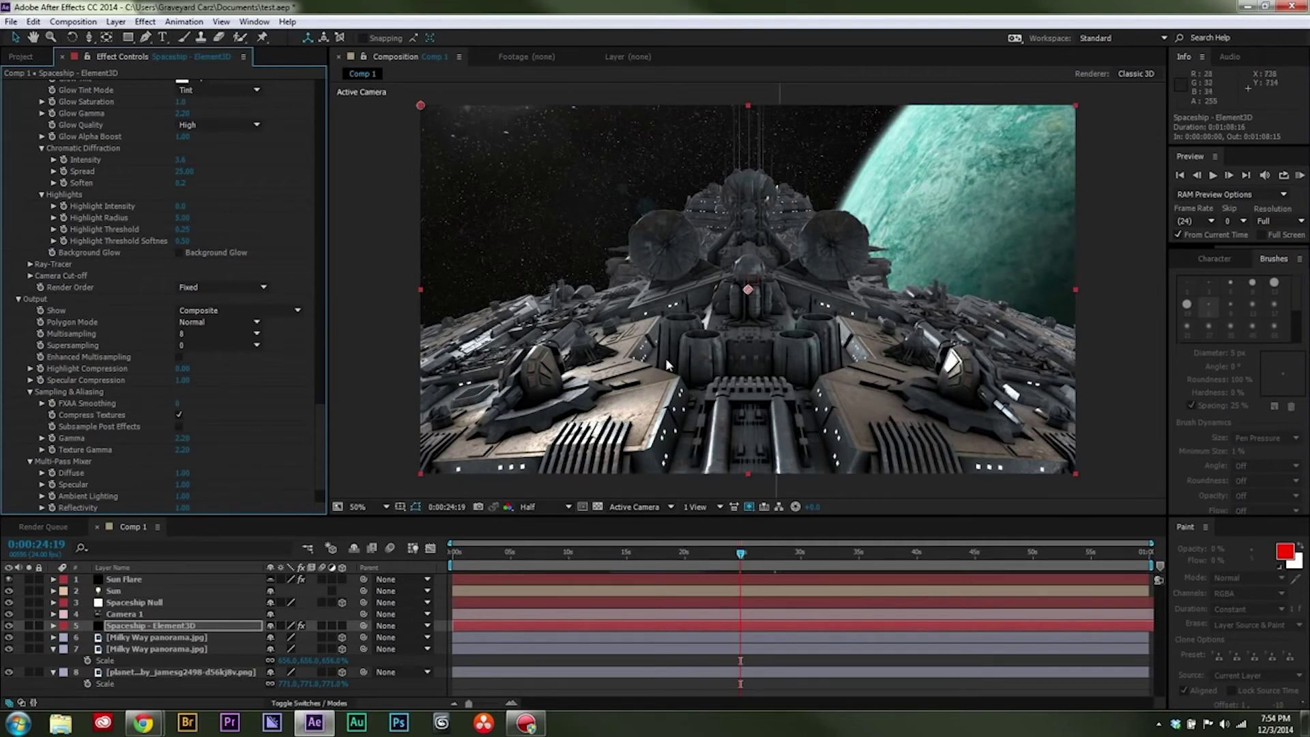
left_click(19, 299)
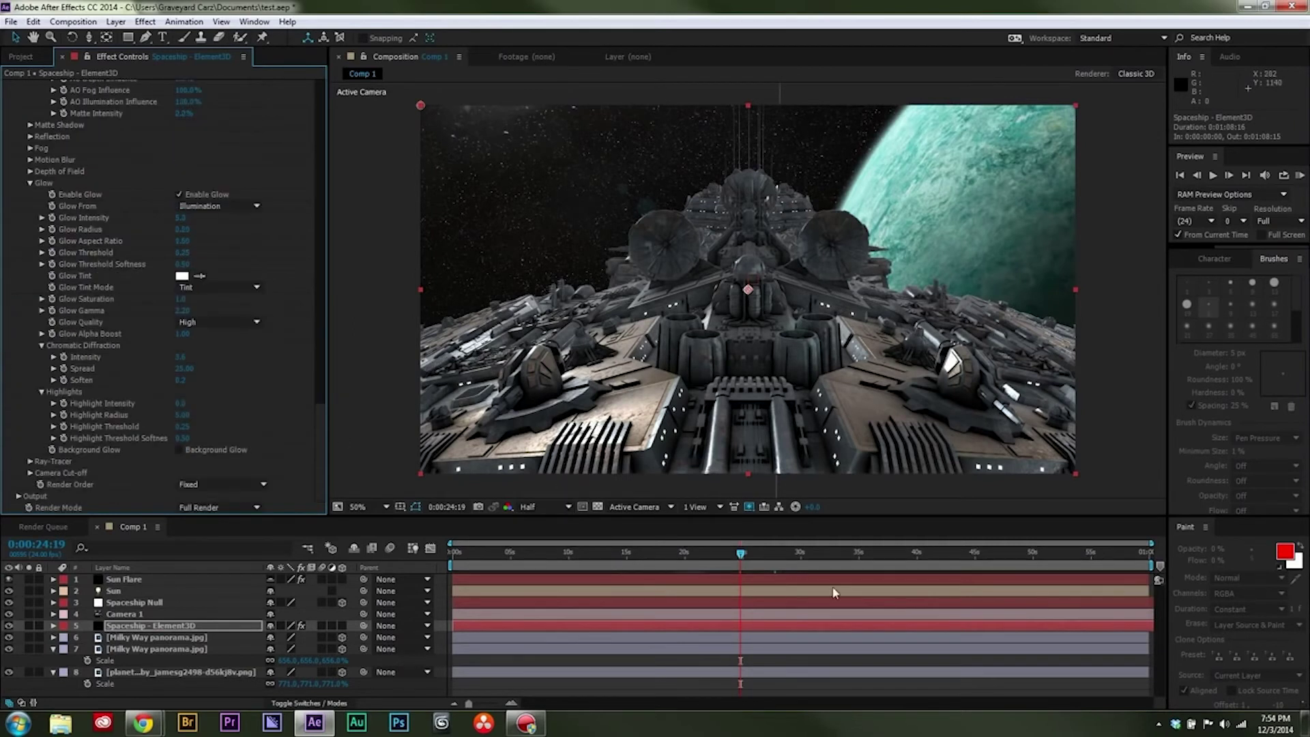
- Tint the spaceship's Physical Environment with the planet's teal at 0:00:23:14, and make the sampled colour brighter and more saturated
left_click_drag(741, 553, 727, 593)
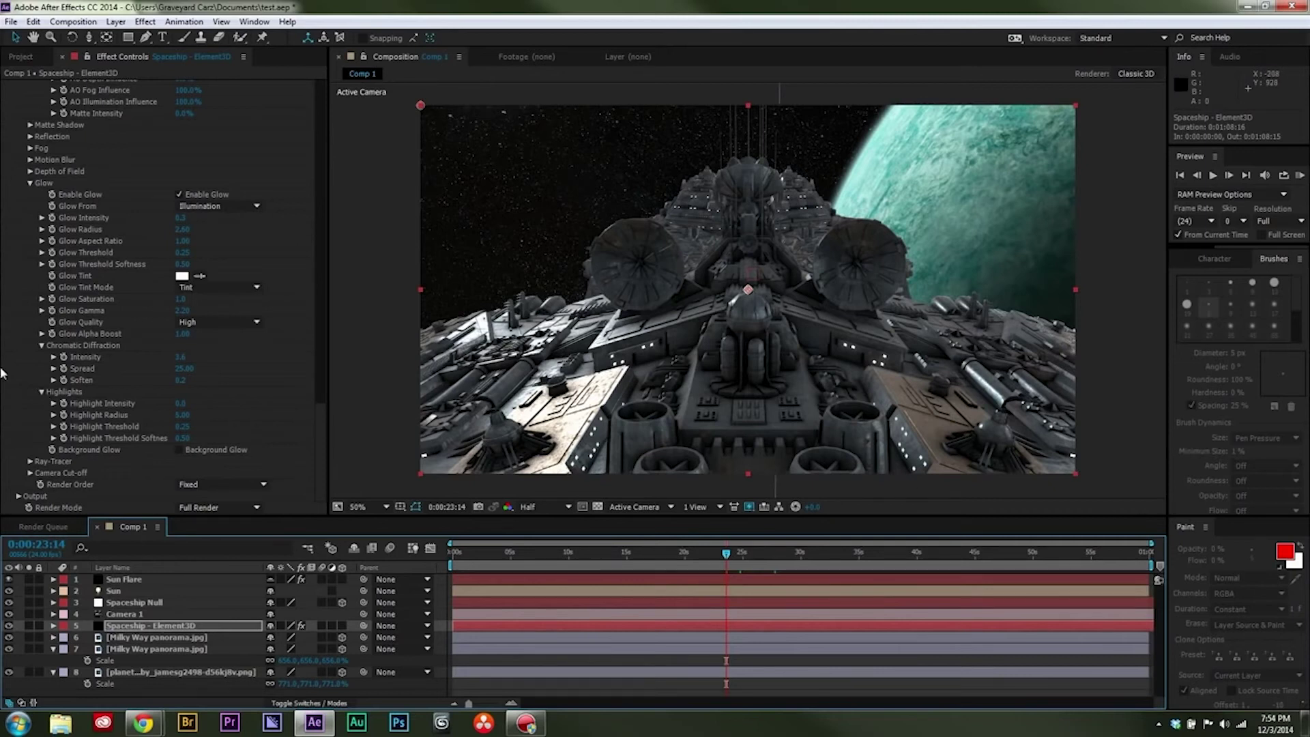
left_click_drag(329, 408, 342, 294)
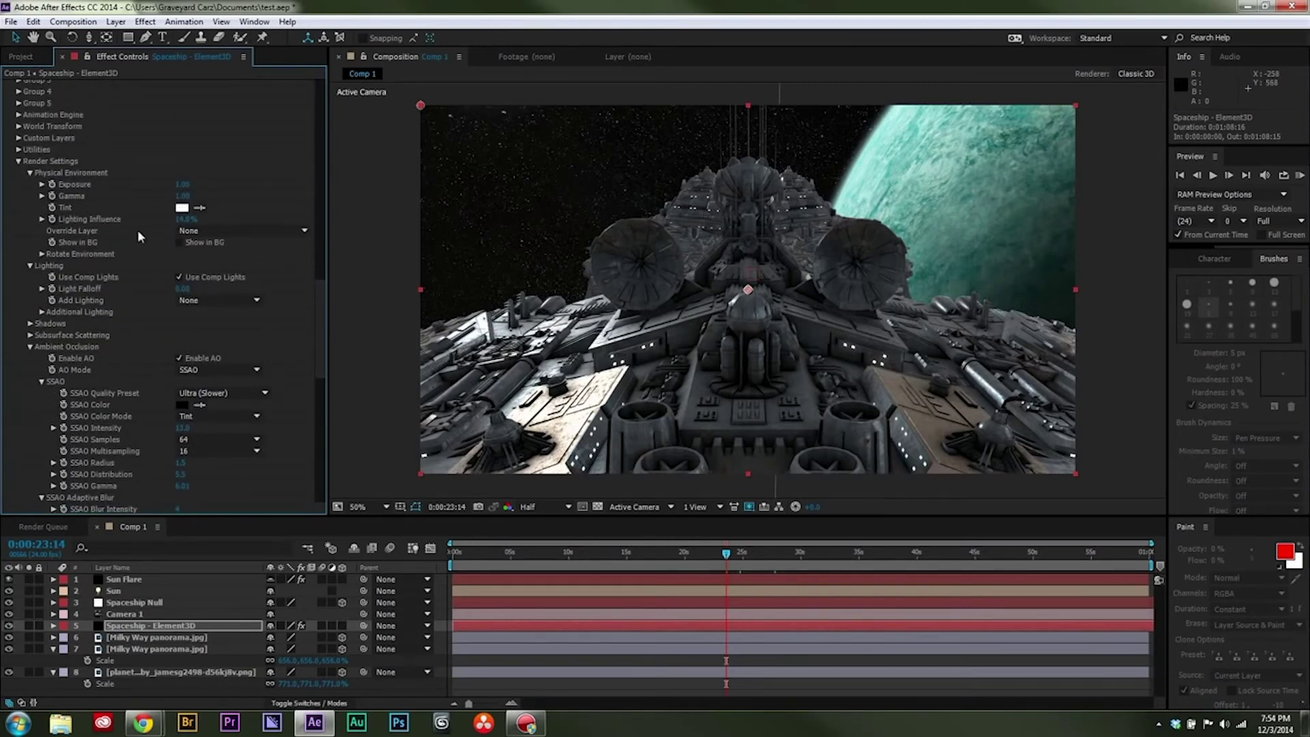
left_click(199, 207)
left_click(939, 231)
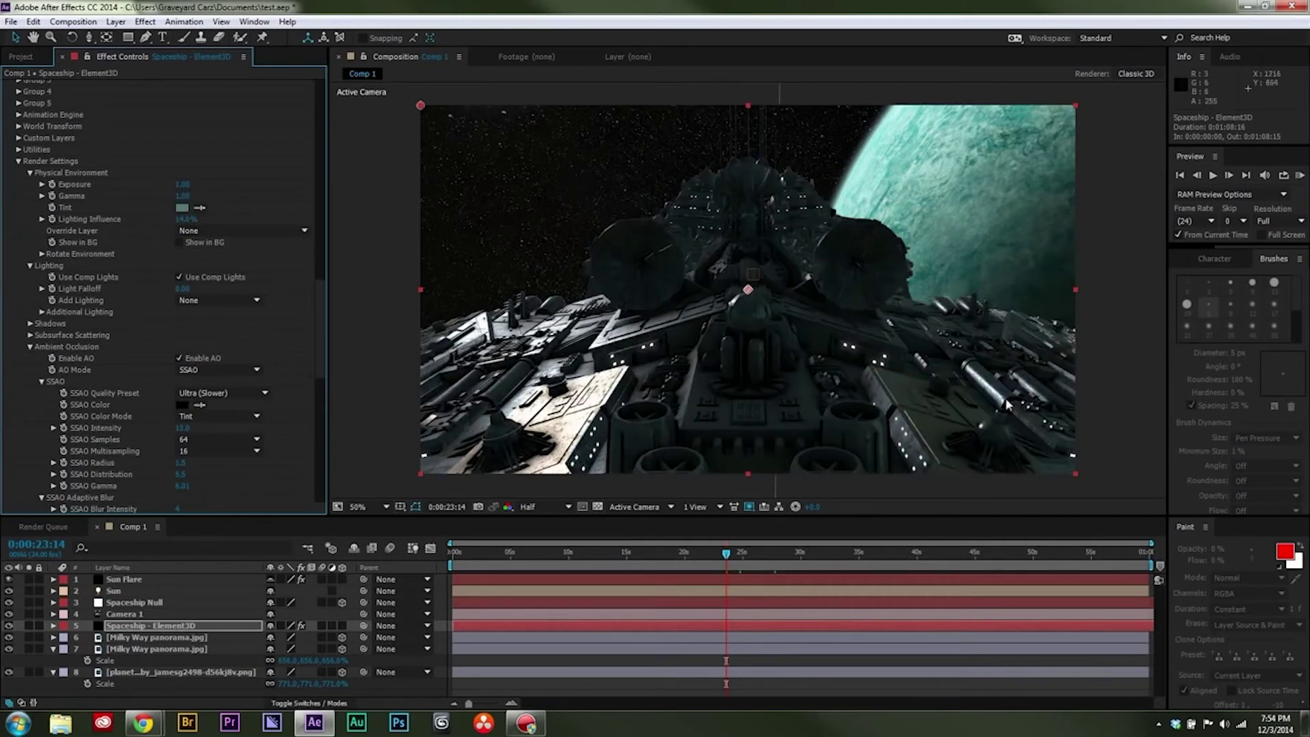
left_click(180, 206)
mouse_move(92, 117)
left_mouse_down()
mouse_move(166, 52)
mouse_move(141, 65)
left_mouse_up()
left_click(317, 35)
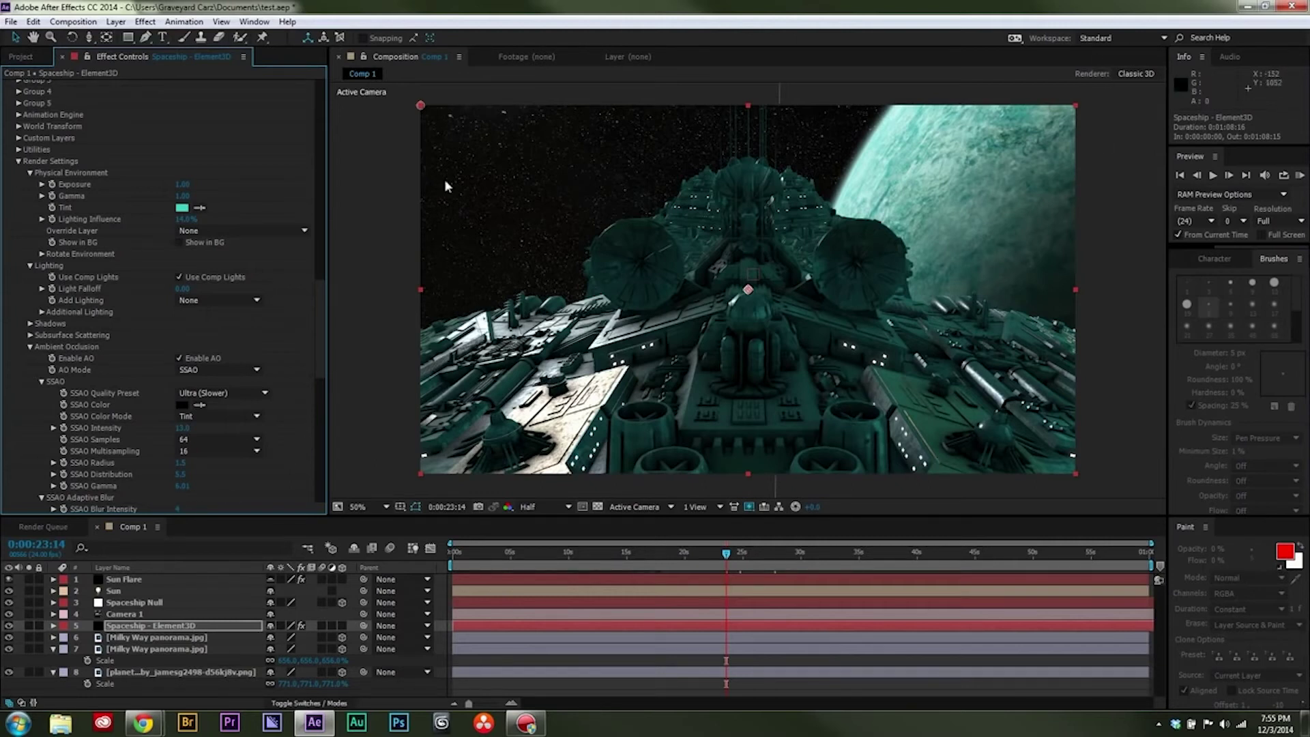
- Raise the Physical Environment Gamma slightly and review the tinted ship farther along, up to 0:00:52:03
left_click(182, 196)
key("Return")
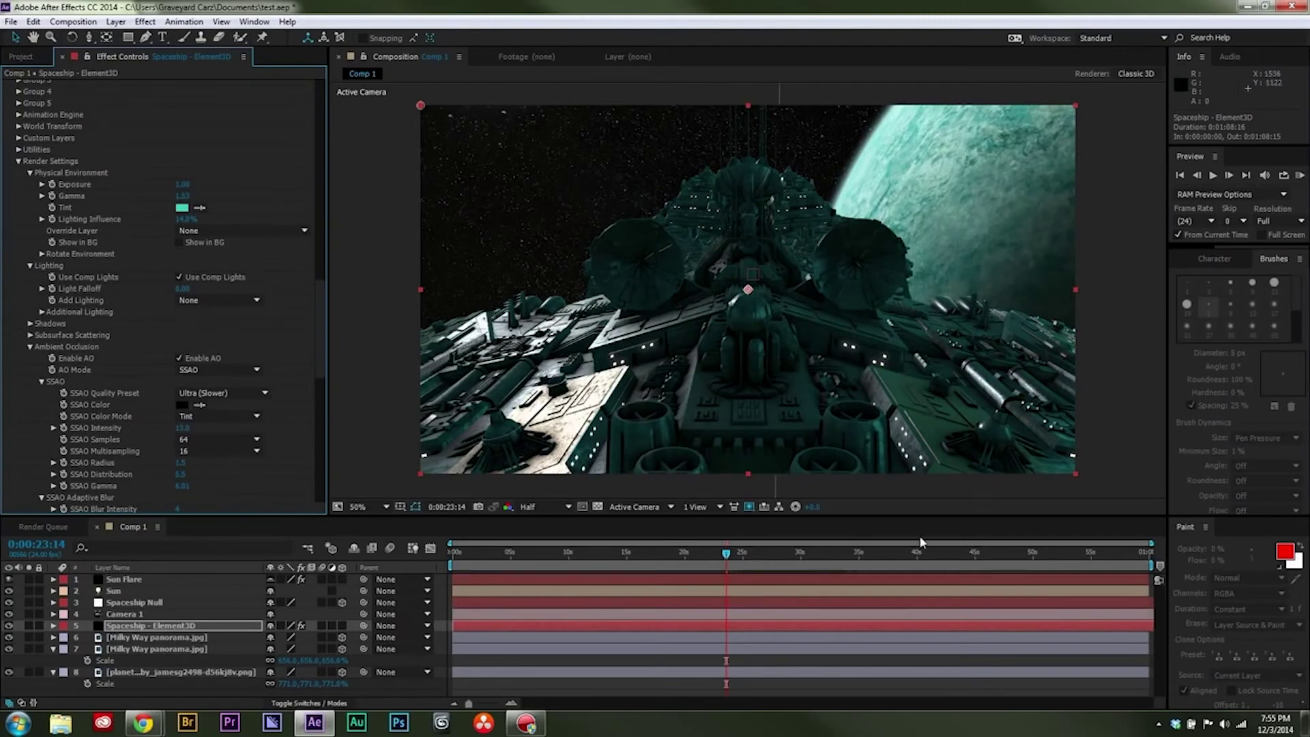
left_click(735, 554)
left_click(836, 554)
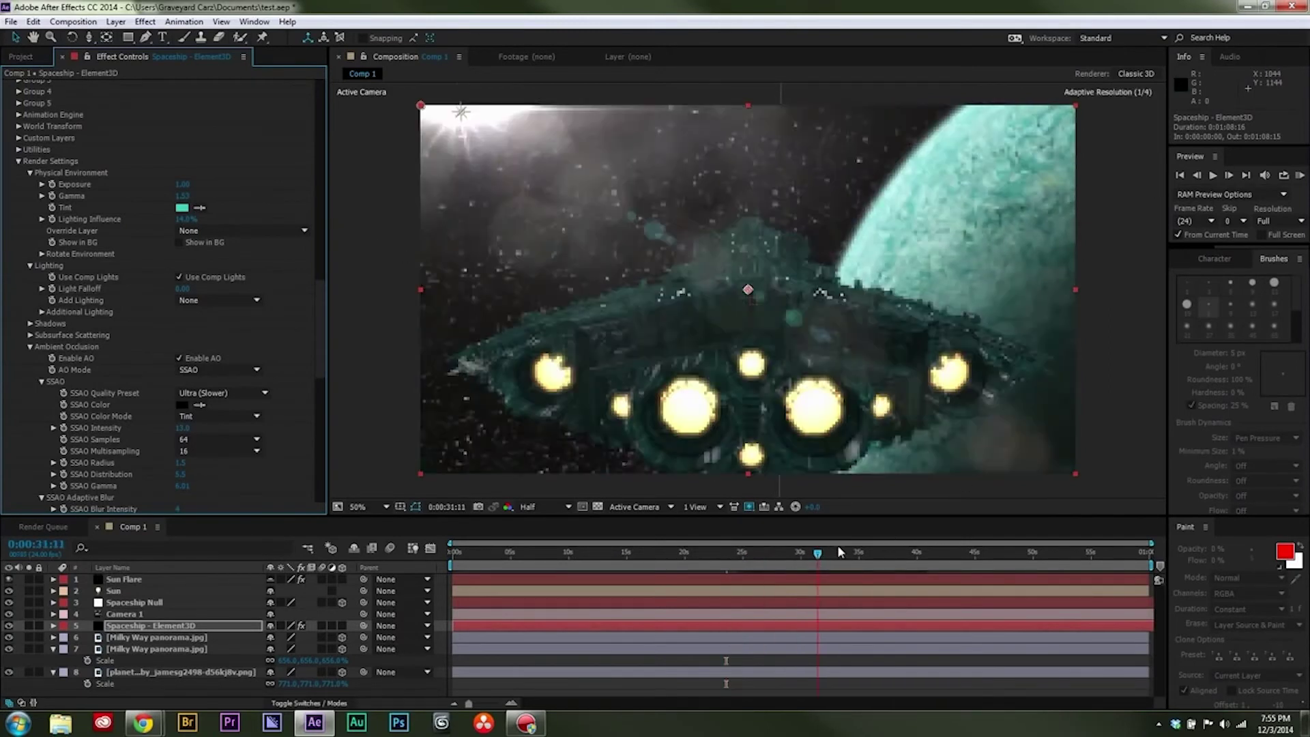
left_click_drag(877, 552, 1058, 553)
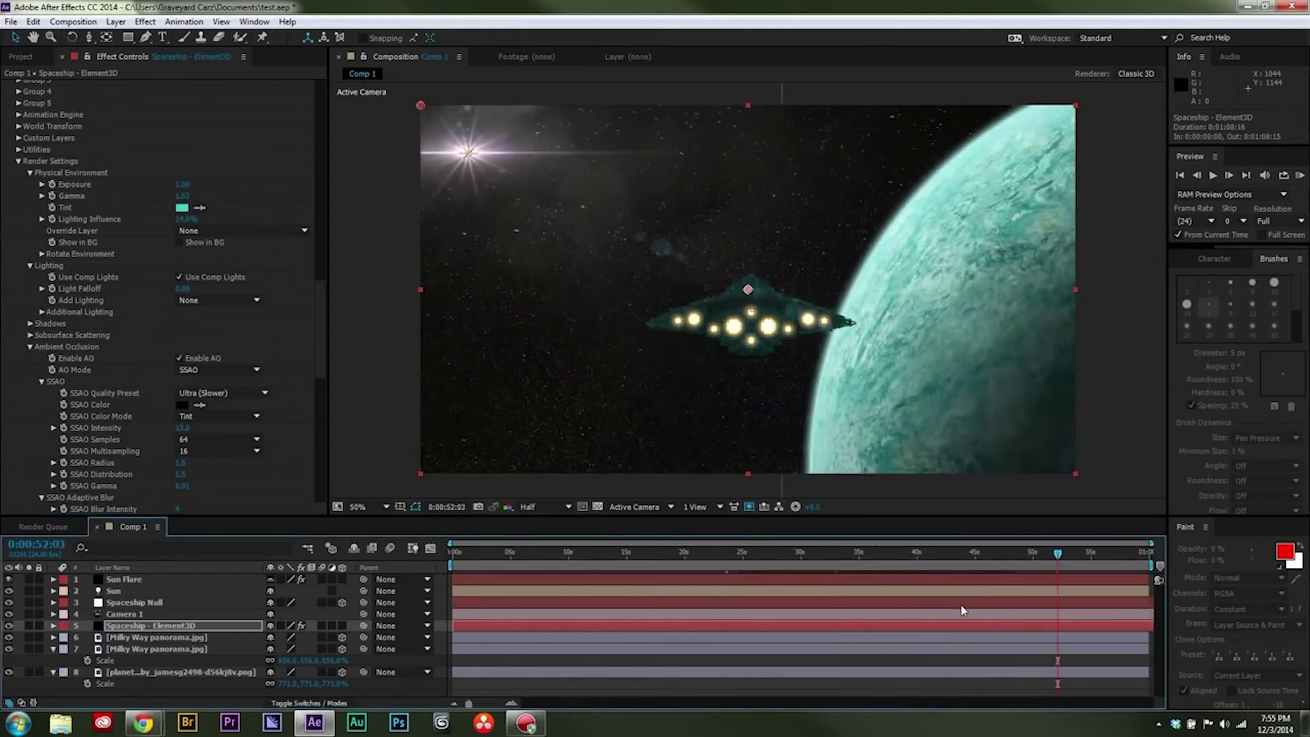
- Examine the Sun Flare and the surrounding background stars up close at 0:00:52:03
left_click(472, 289)
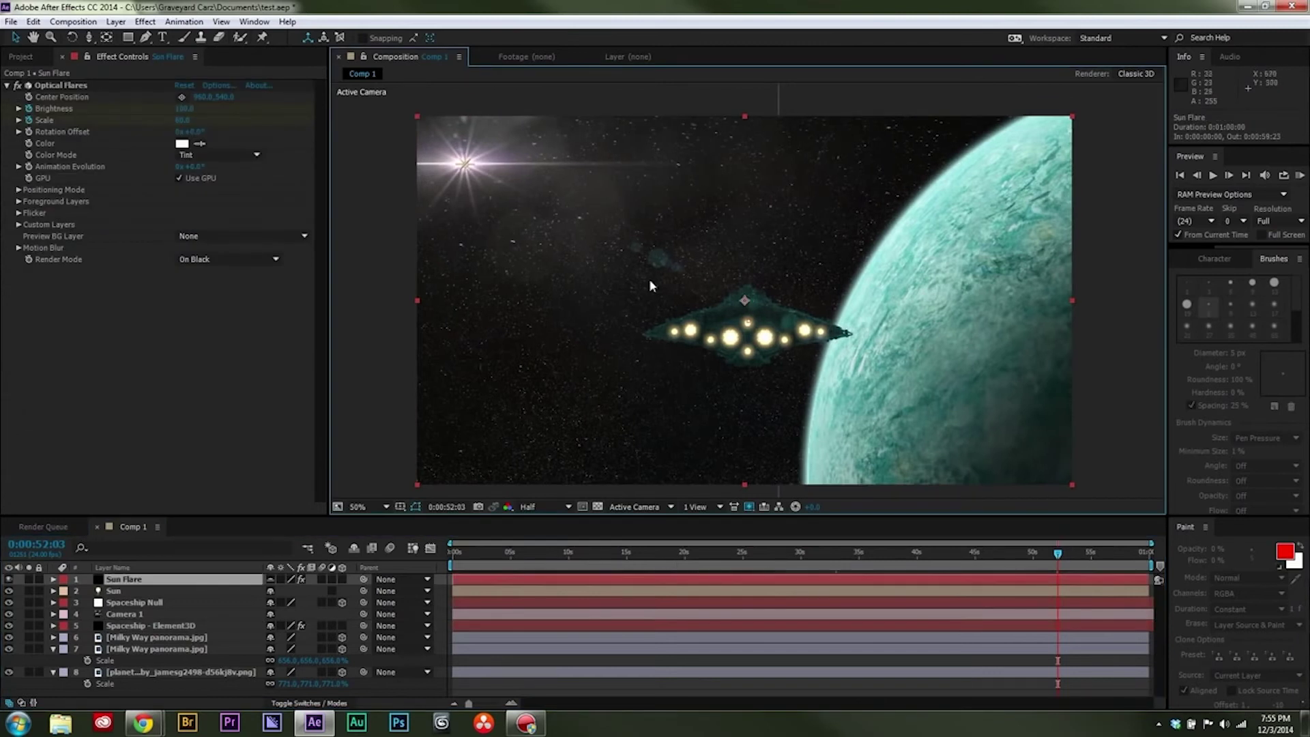
key("slash")
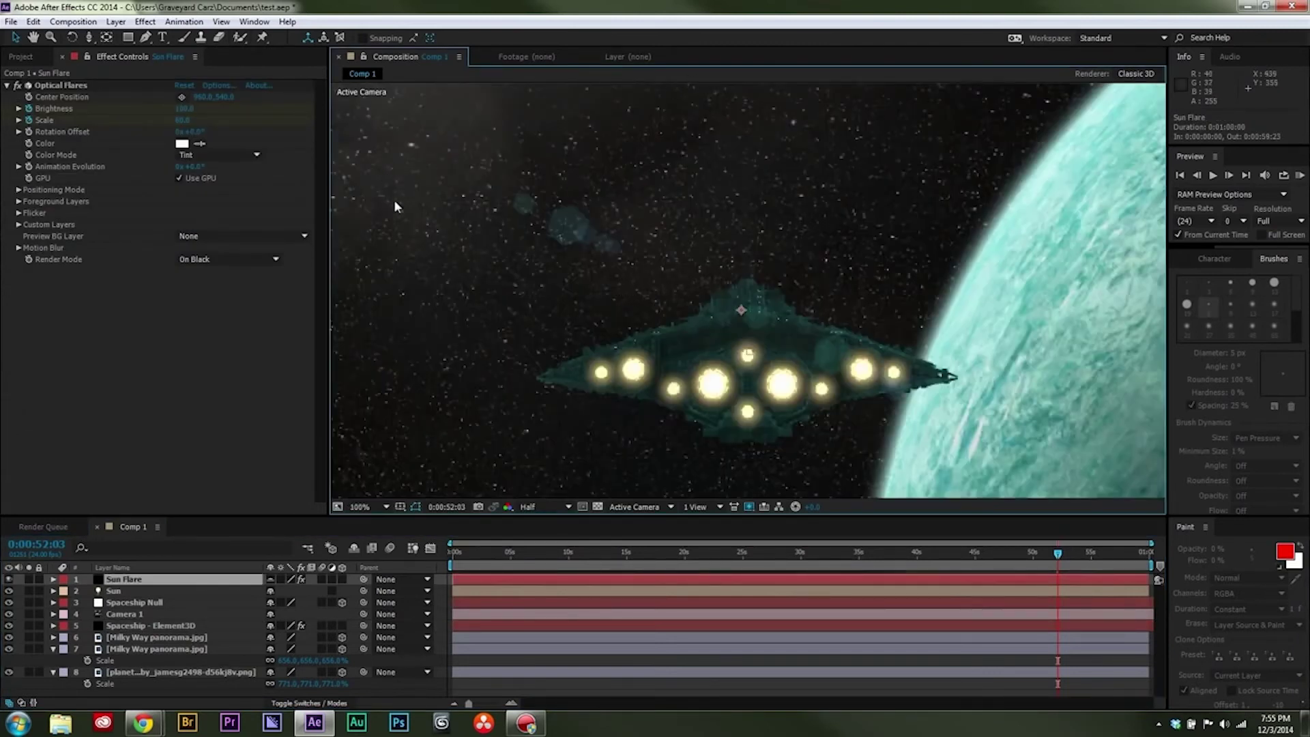
left_click_drag(448, 211, 825, 361)
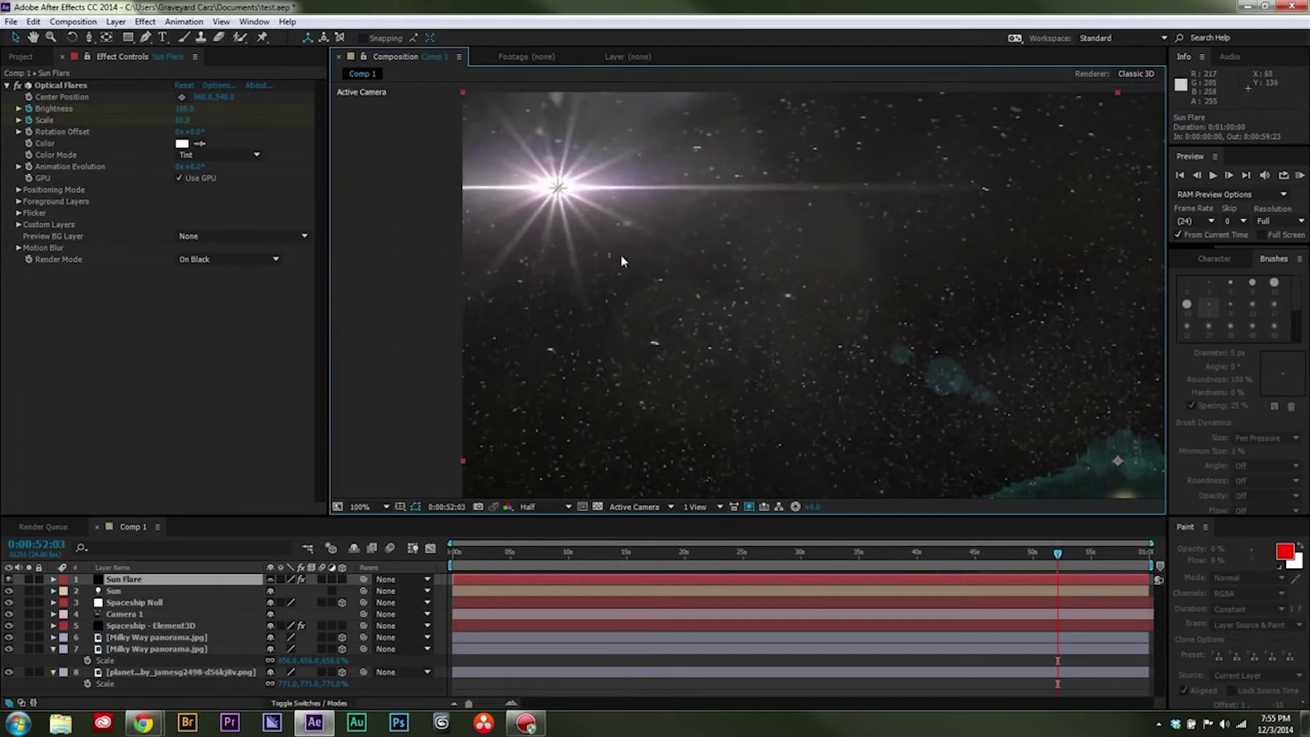
key("comma")
key("comma")
key("comma")
key("comma")
key("period")
key("period")
left_click_drag(964, 331, 768, 255)
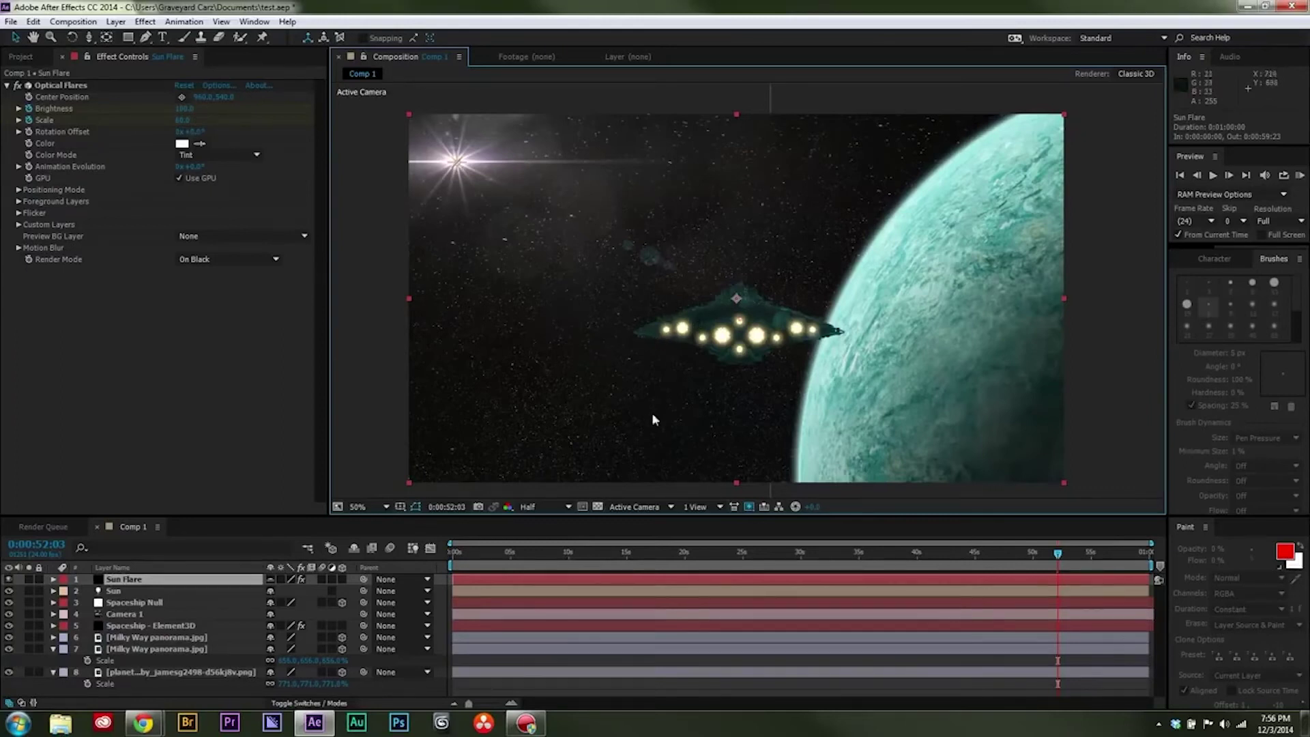
- Add an adjustment layer directly above the two Milky Way layers and move the planet layer above it
left_click(53, 649)
left_click(51, 670)
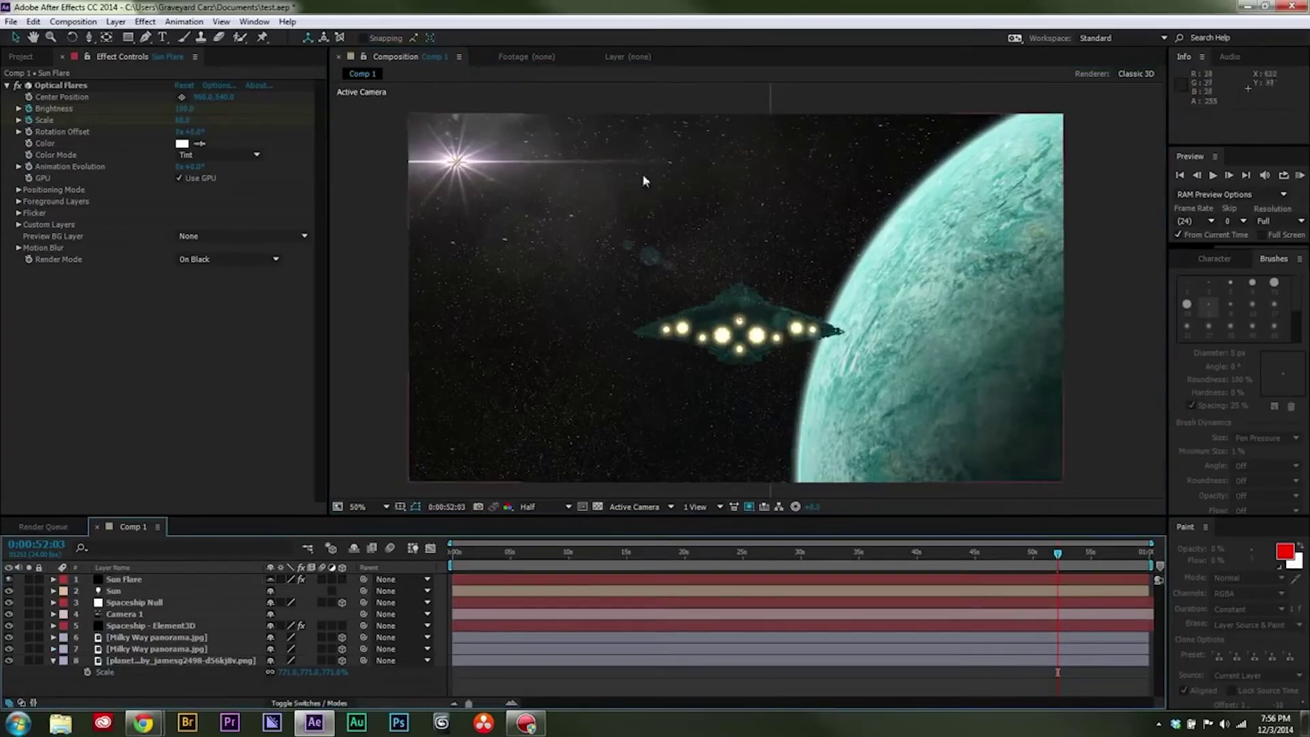
left_click(54, 661)
left_click(144, 21)
mouse_move(115, 22)
mouse_move(307, 38)
left_click(417, 129)
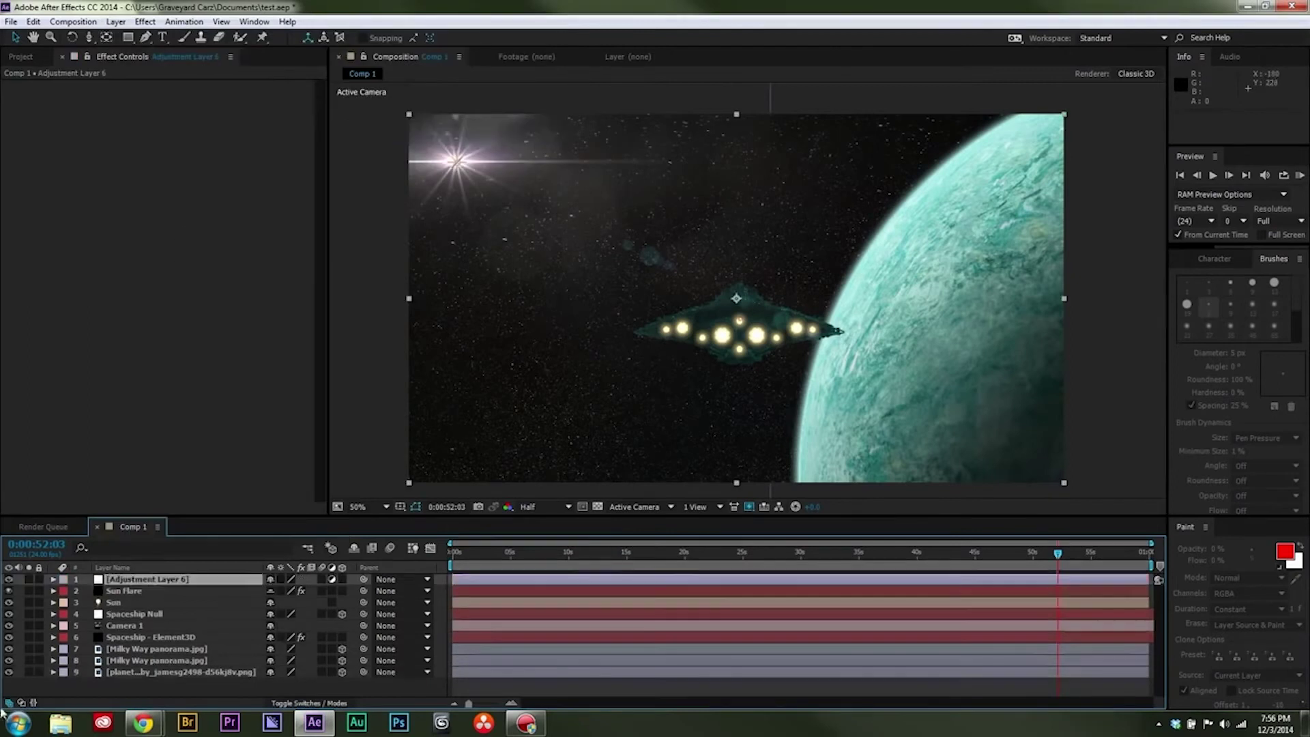
left_click_drag(148, 582, 153, 650)
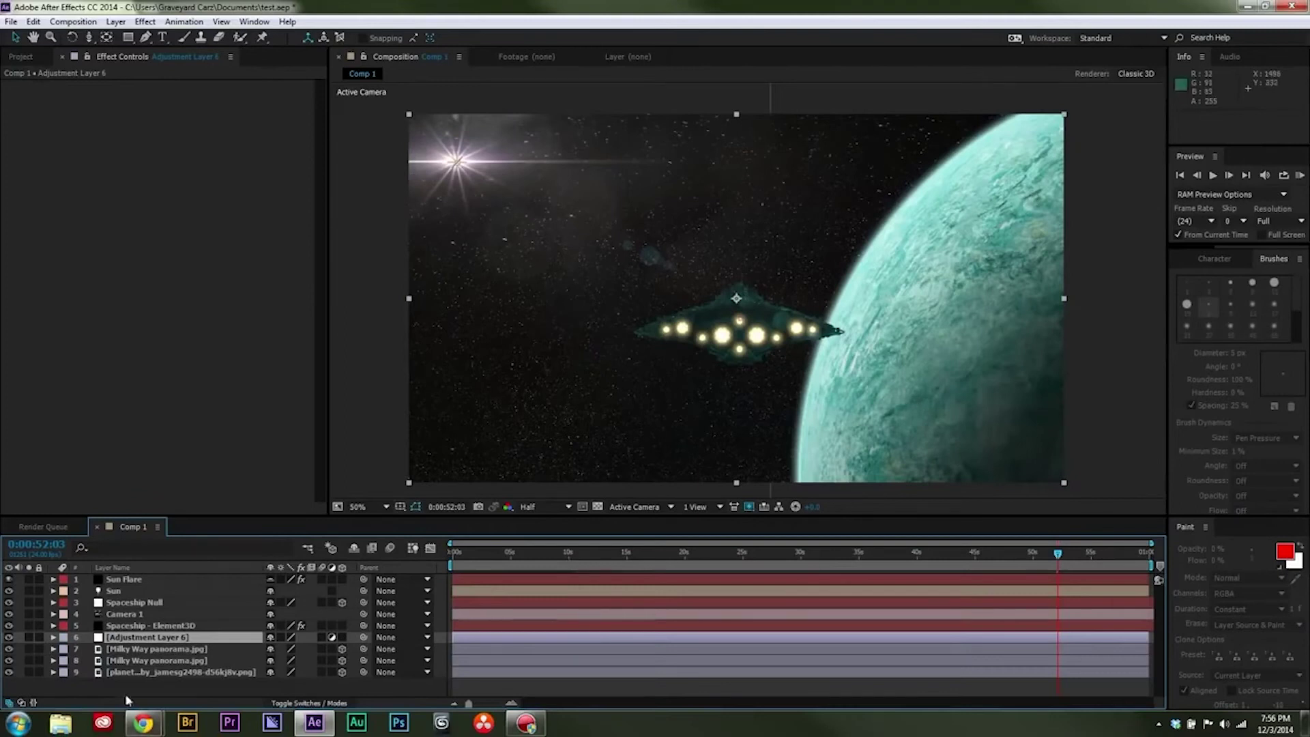
left_click_drag(130, 672, 167, 642)
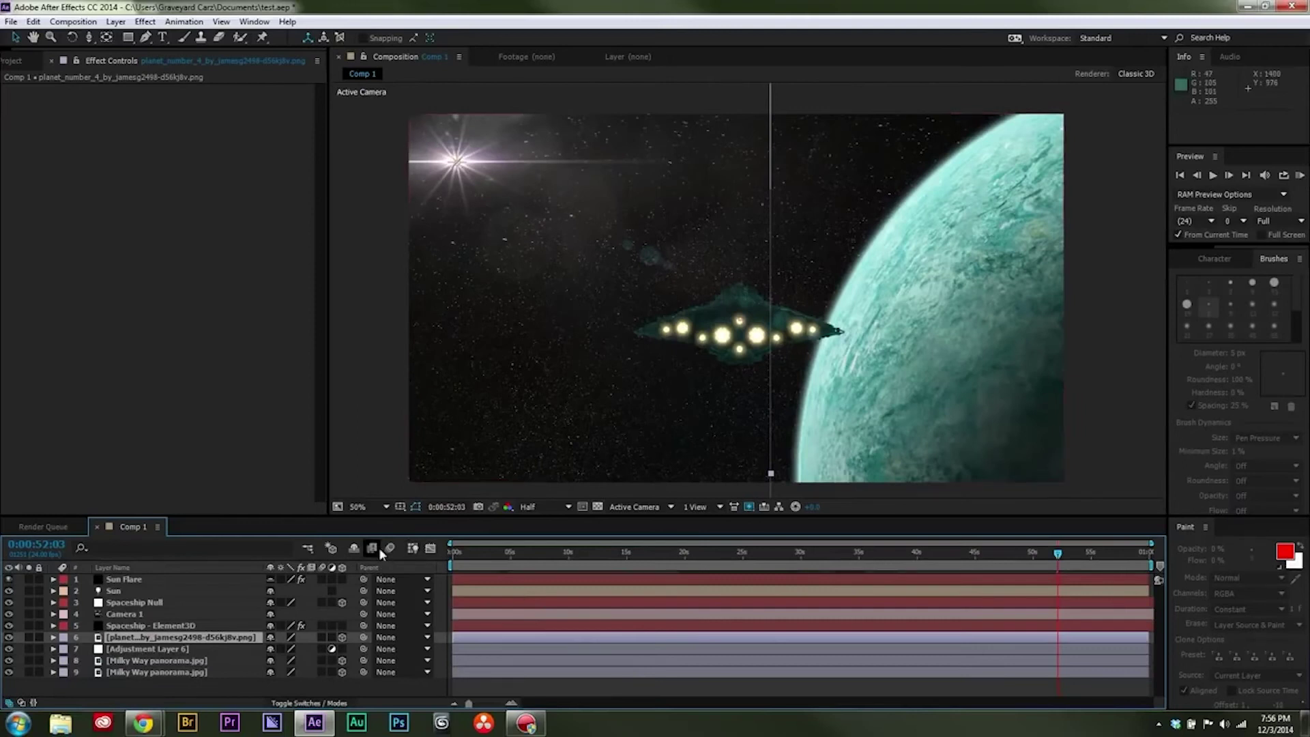
- Apply Fast Blur to the adjustment layer with a Blurriness of 1 and check the softened stars up close
left_click(139, 652)
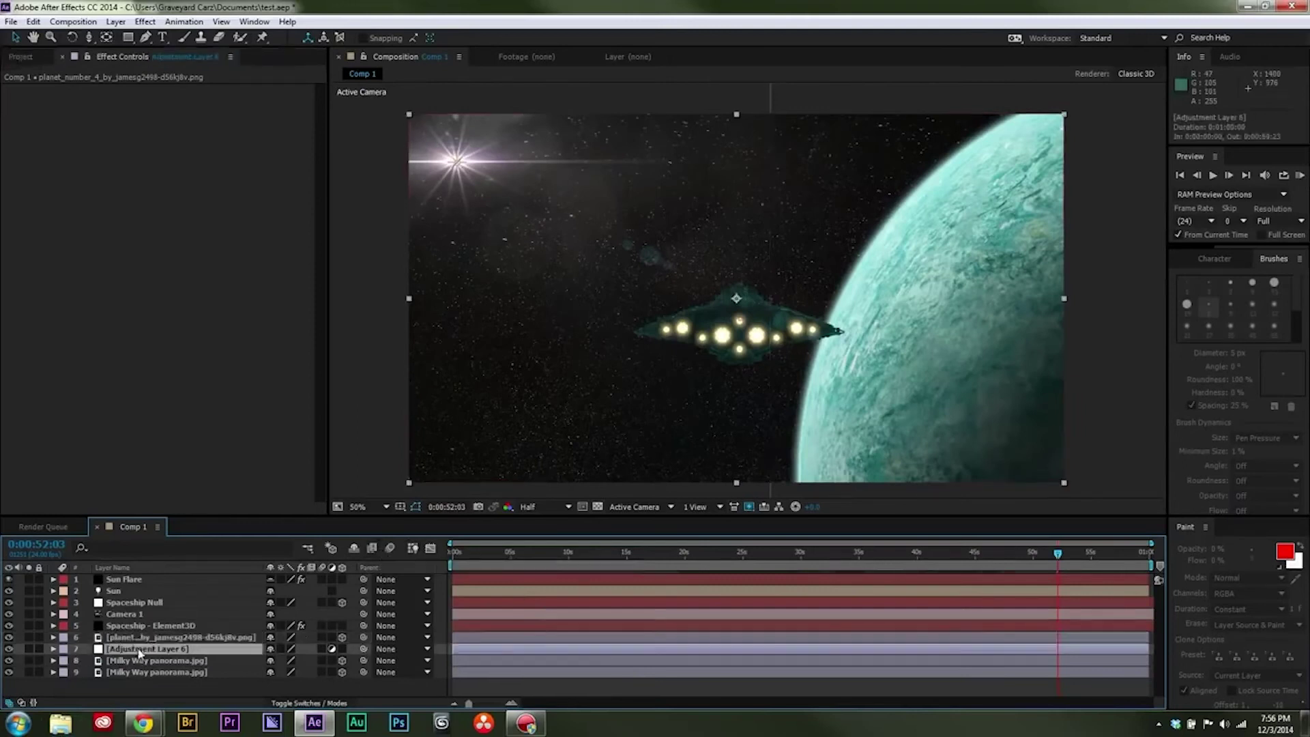
left_click(145, 21)
mouse_move(179, 119)
left_click(364, 267)
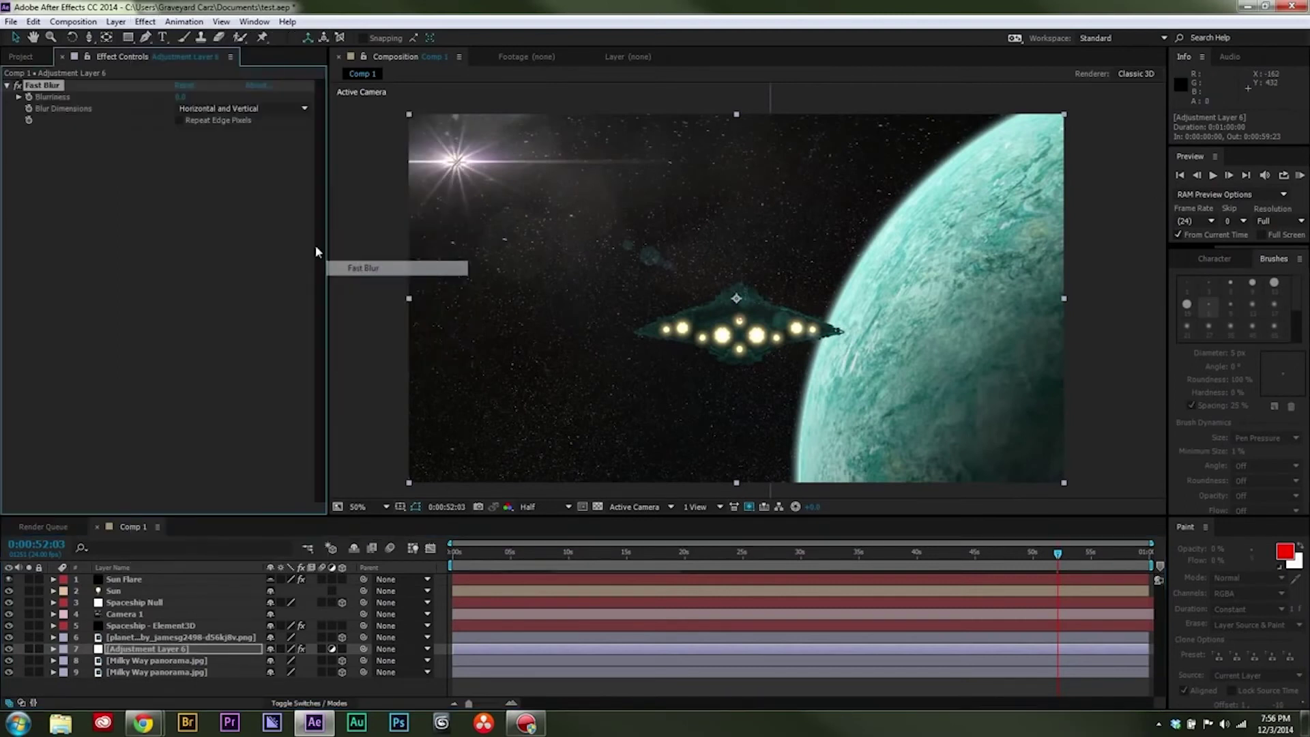
left_click(182, 97)
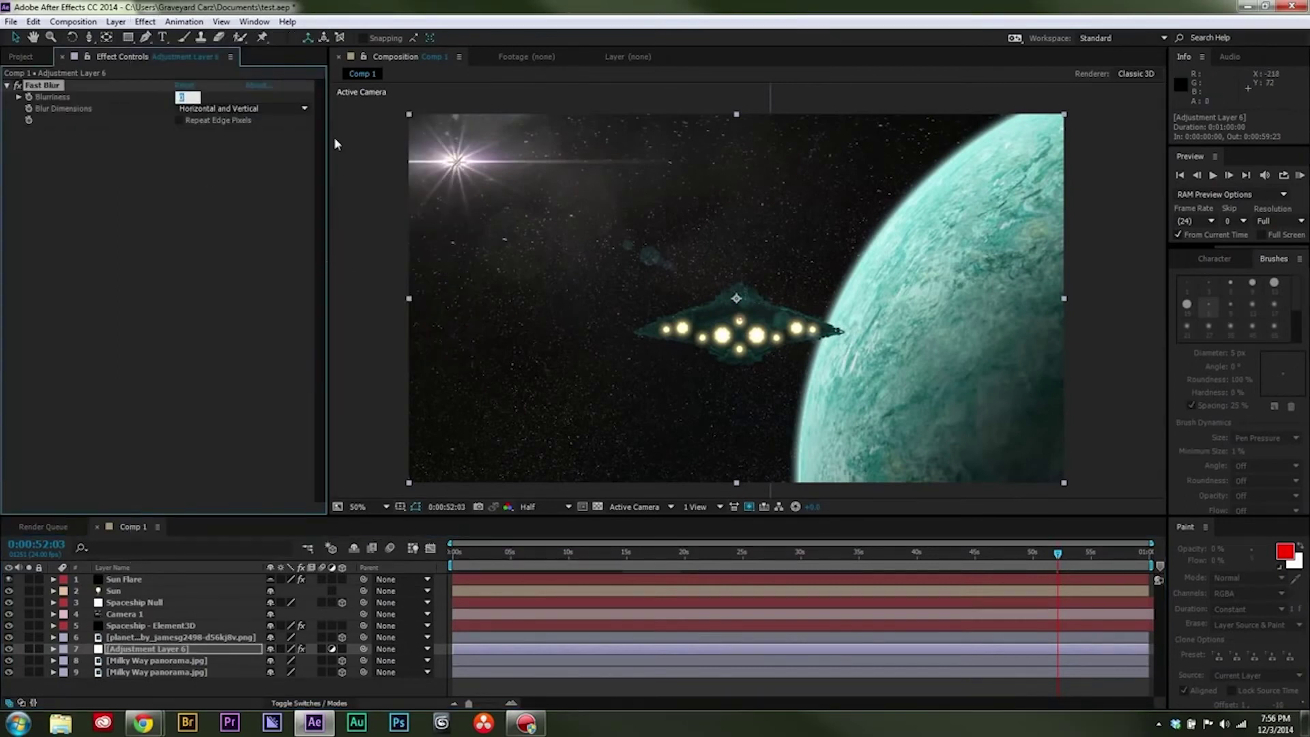
type("1")
key("Return")
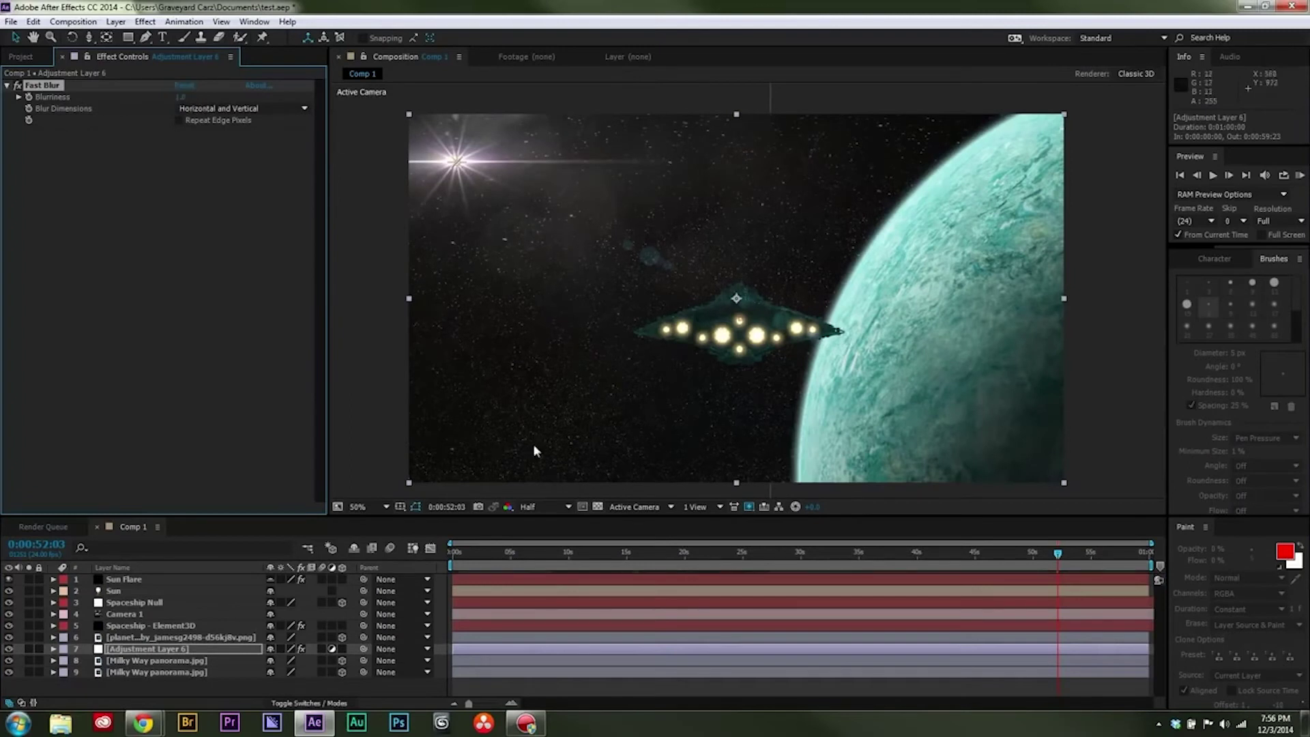
key("period")
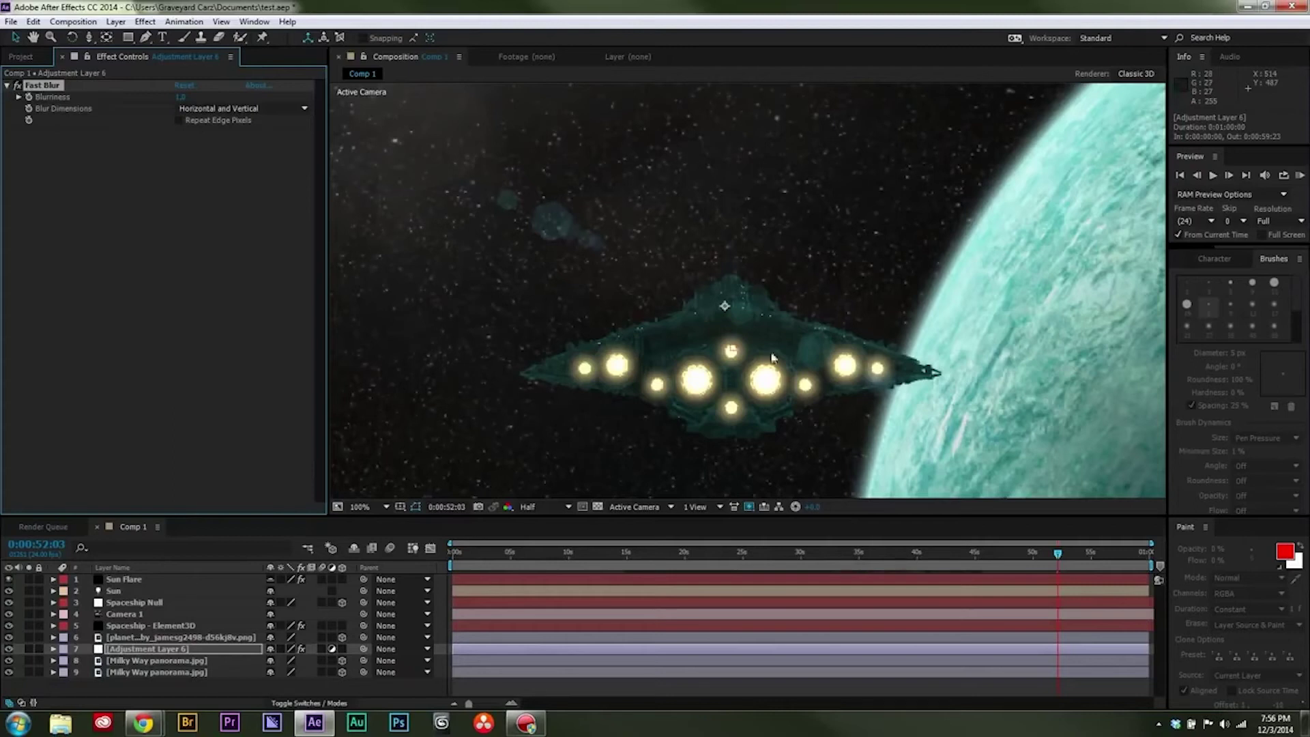
key("comma")
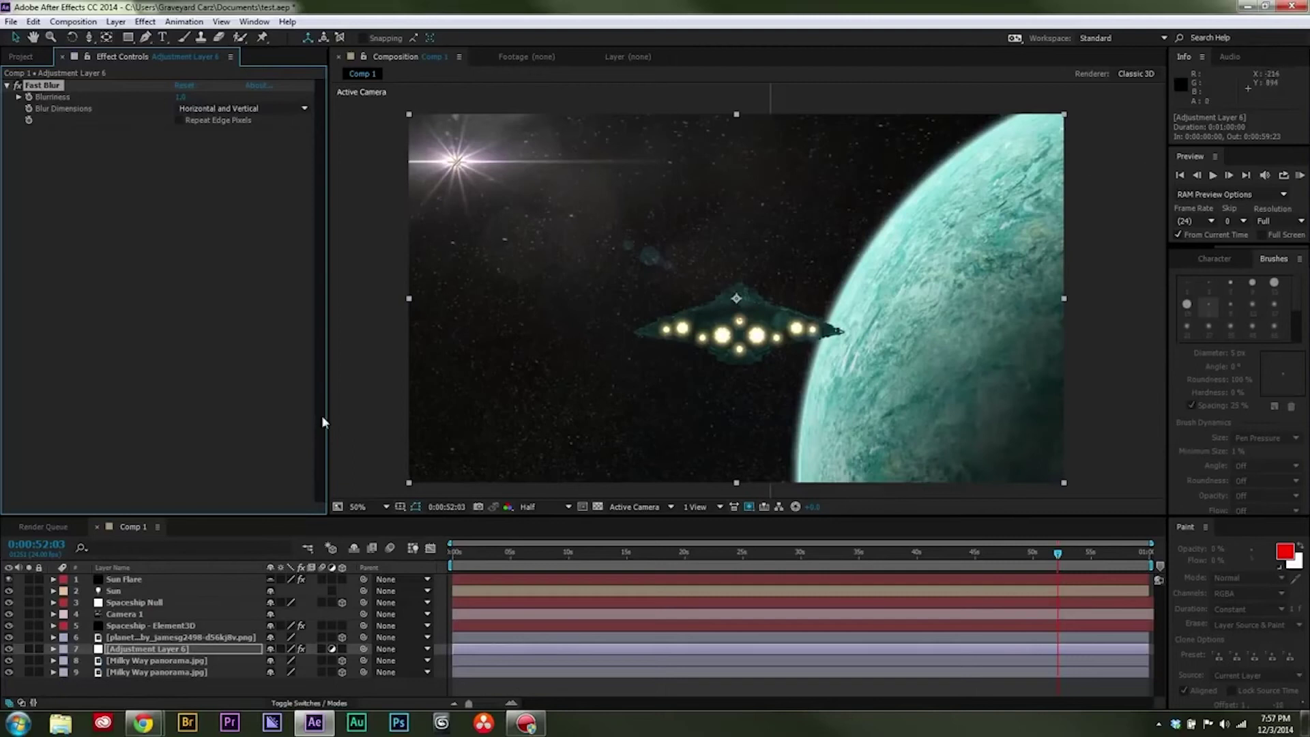
- Rename the adjustment layer as blur
left_click(125, 653)
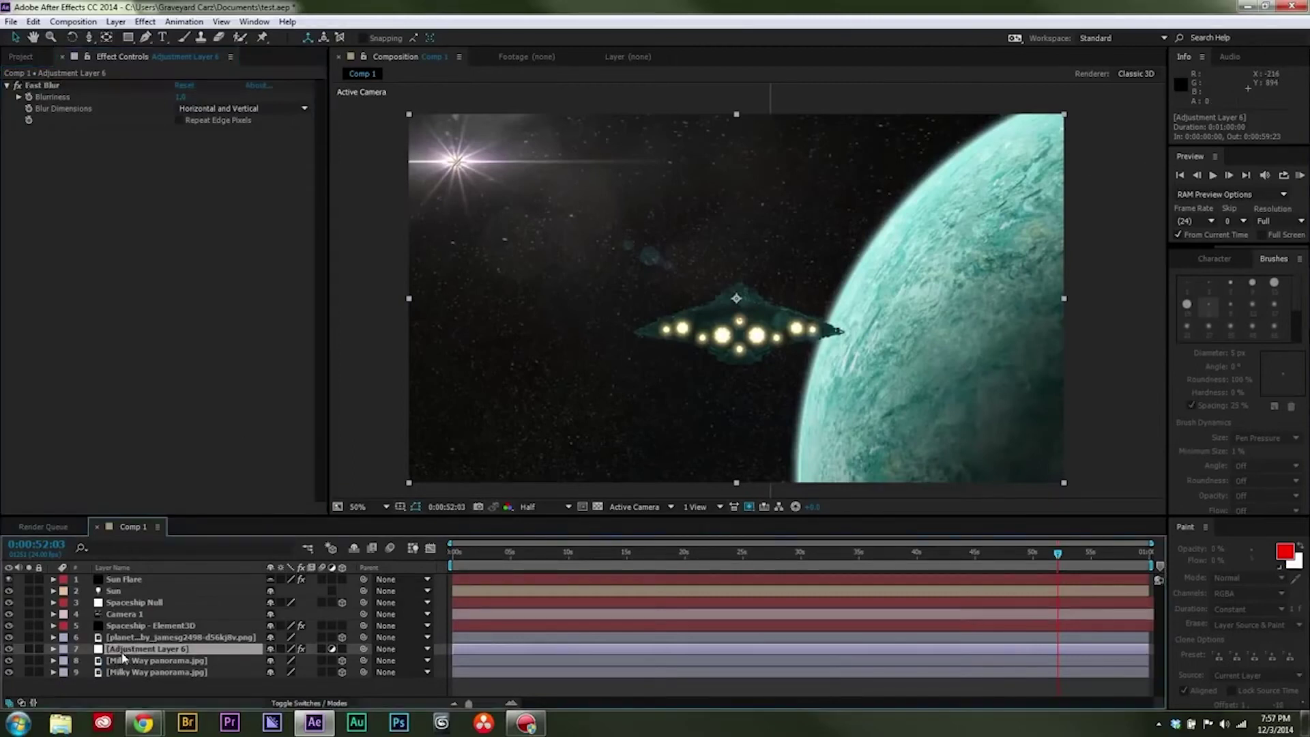
key("Return")
type("bluir")
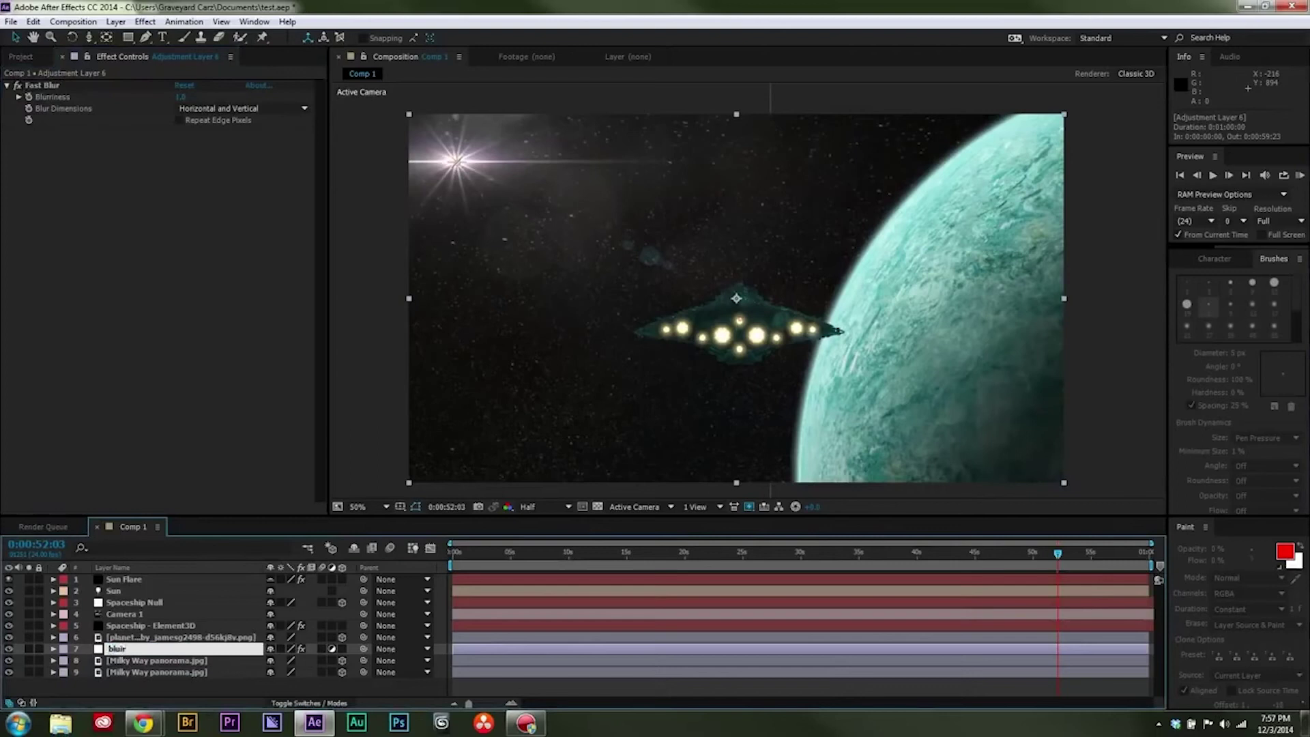
left_click(151, 688)
- Copy the Fast Blur effect from the blur layer to the Sun Flare layer and check the flare
left_click_drag(573, 237, 740, 307)
scroll(635, 247, "up", 1)
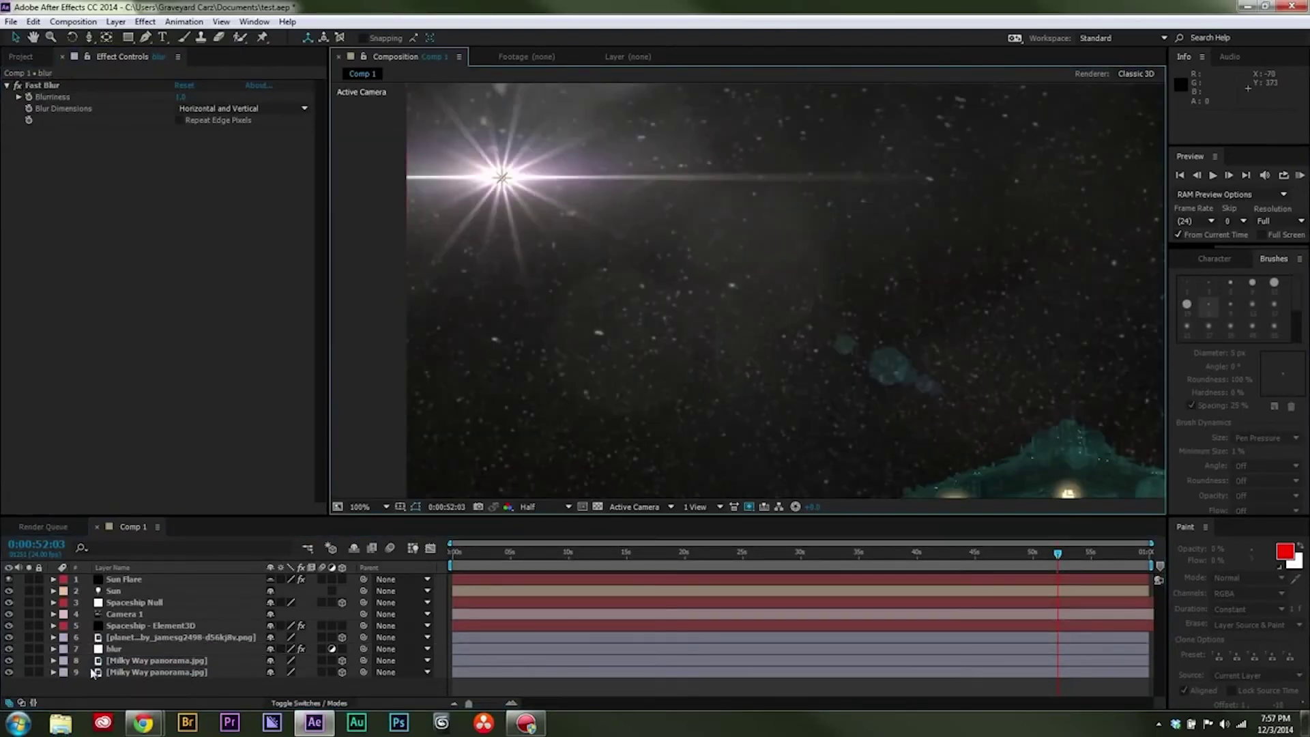
left_click(137, 636)
left_click(116, 649)
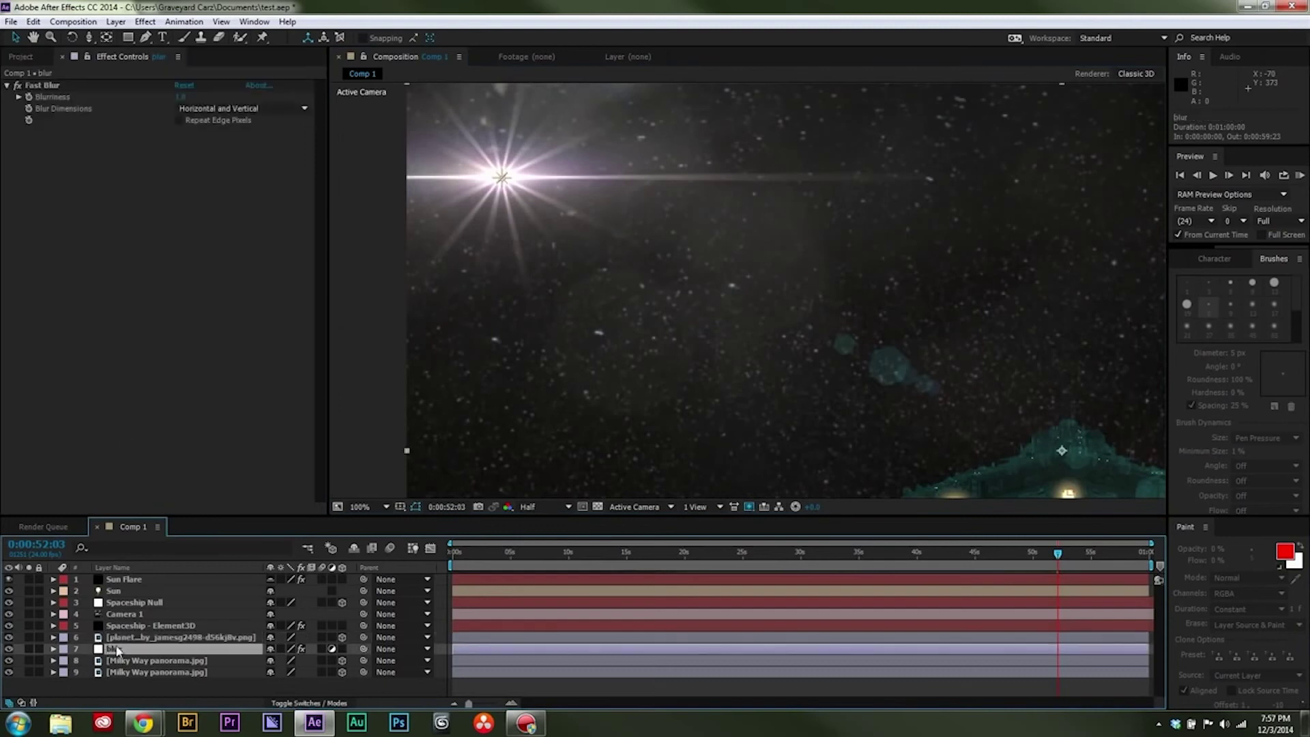
left_click(59, 87)
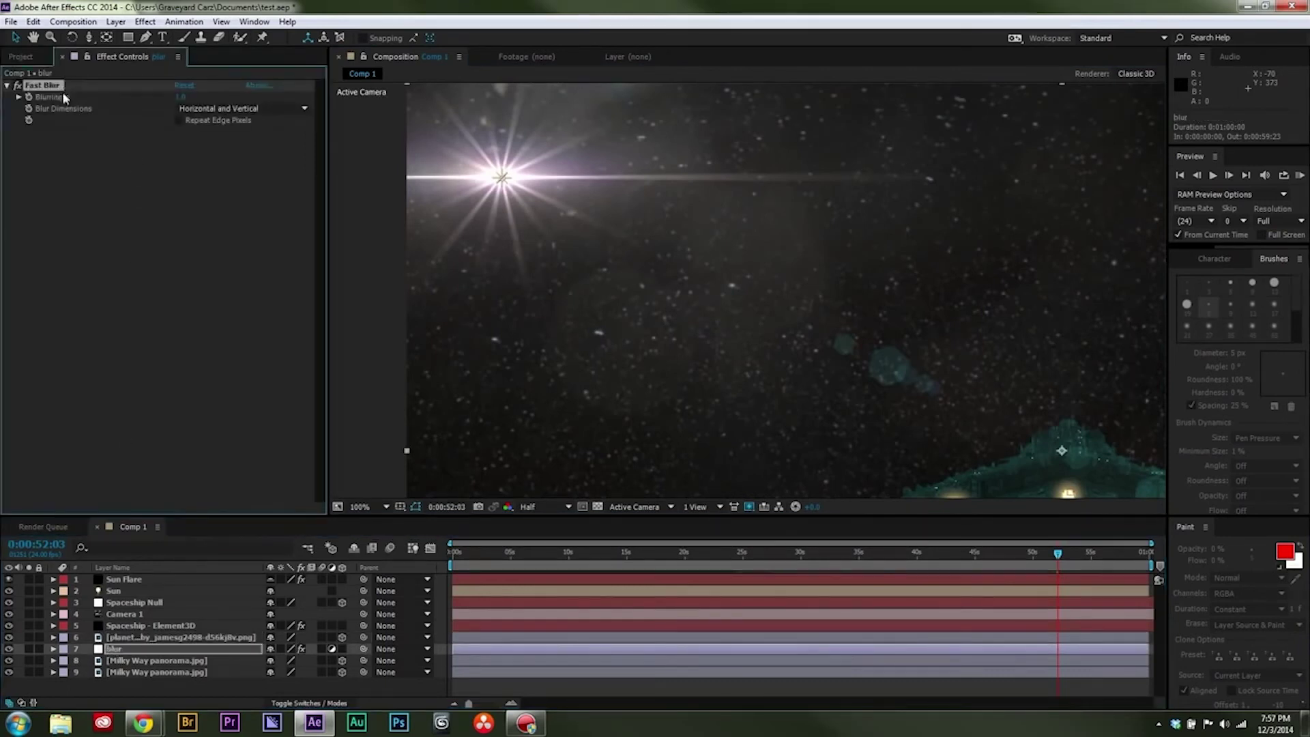
left_click(123, 580)
key("ctrl+v")
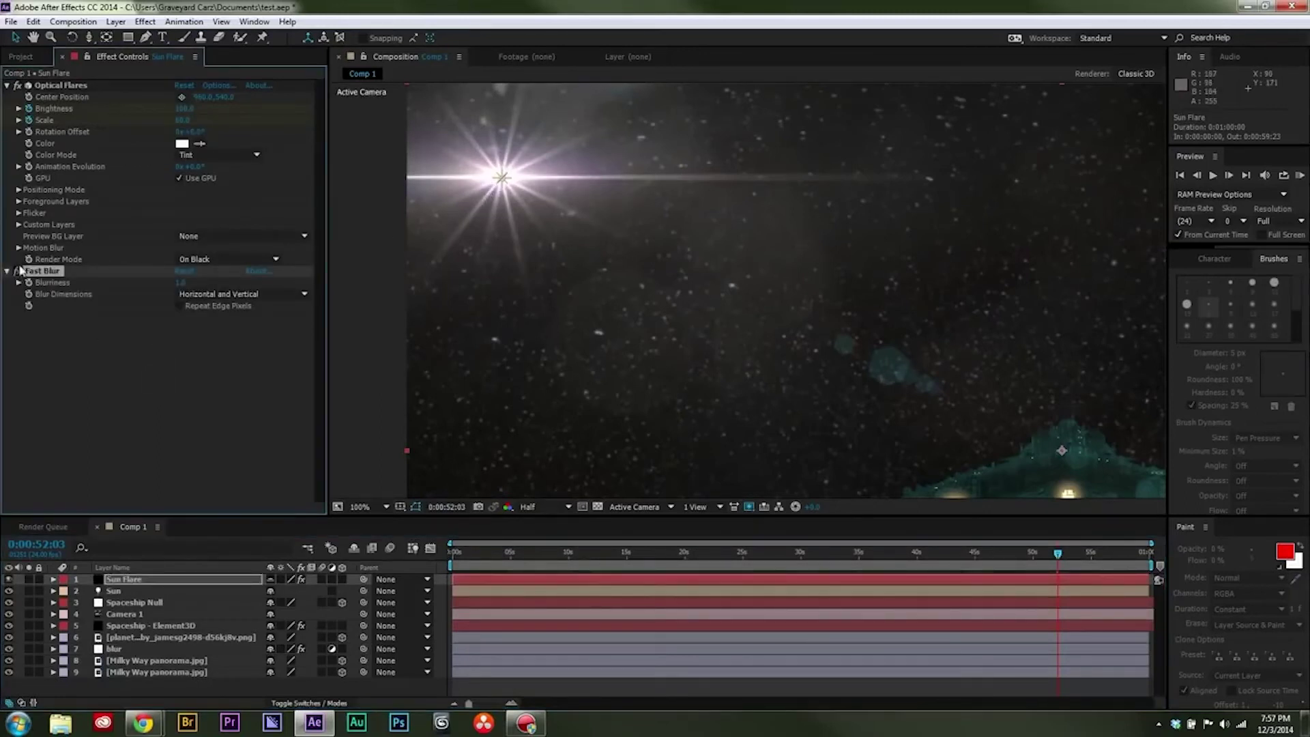
key("comma")
left_click_drag(1051, 376, 889, 298)
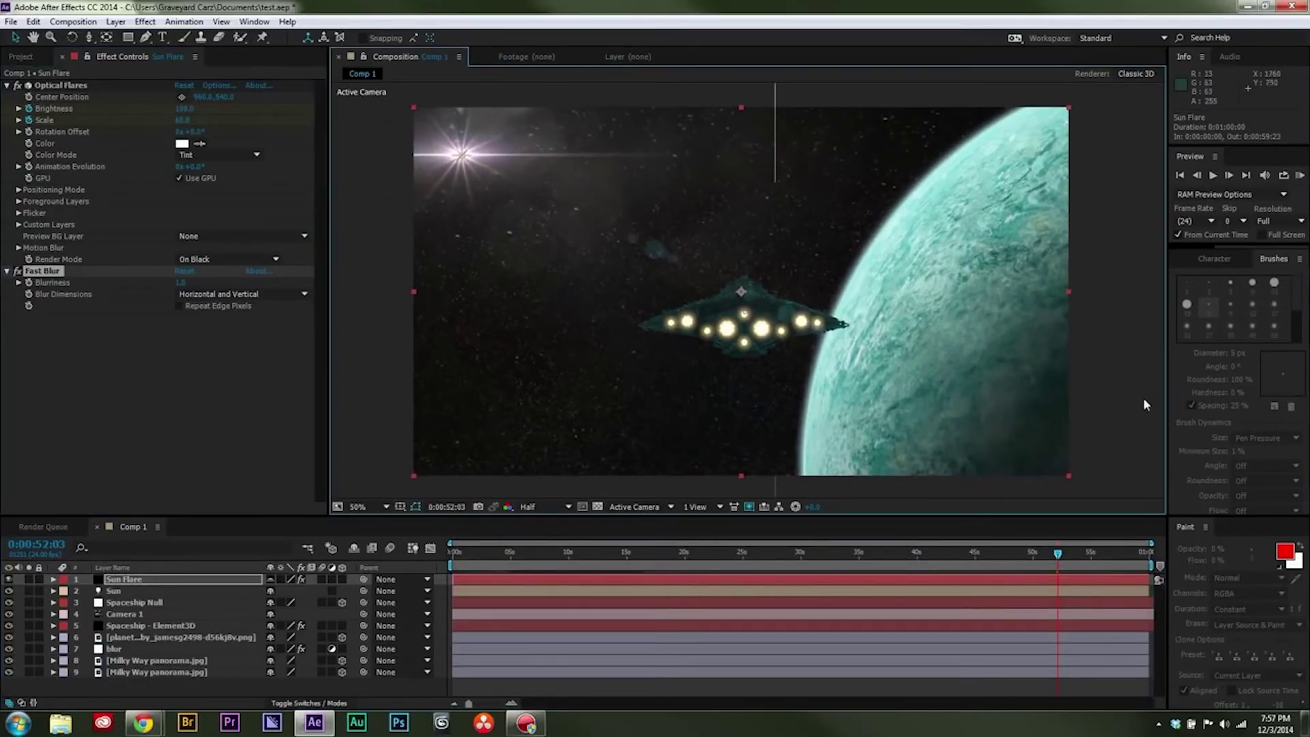
left_click(1145, 400)
- Check the frame at 0:00:32:12 and add Comp 1 to the render queue
left_click_drag(663, 550, 829, 569)
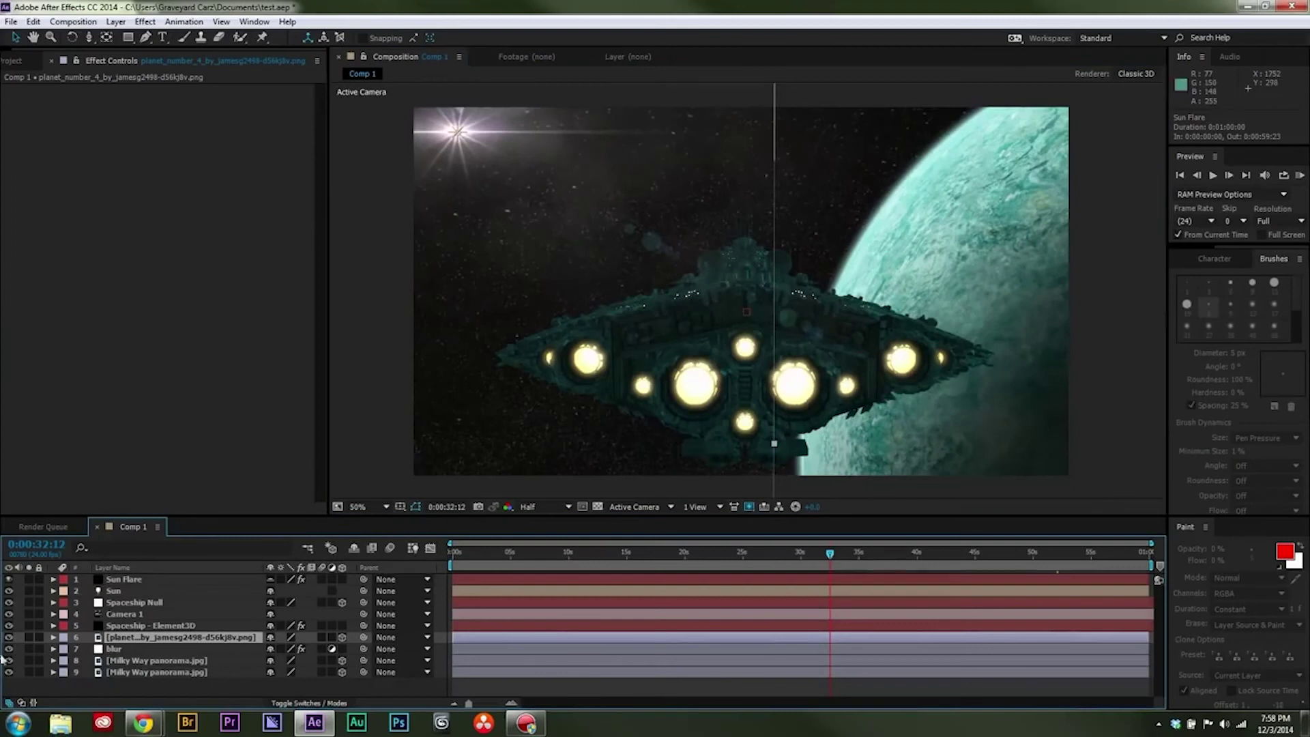
left_click(72, 37)
left_click(73, 22)
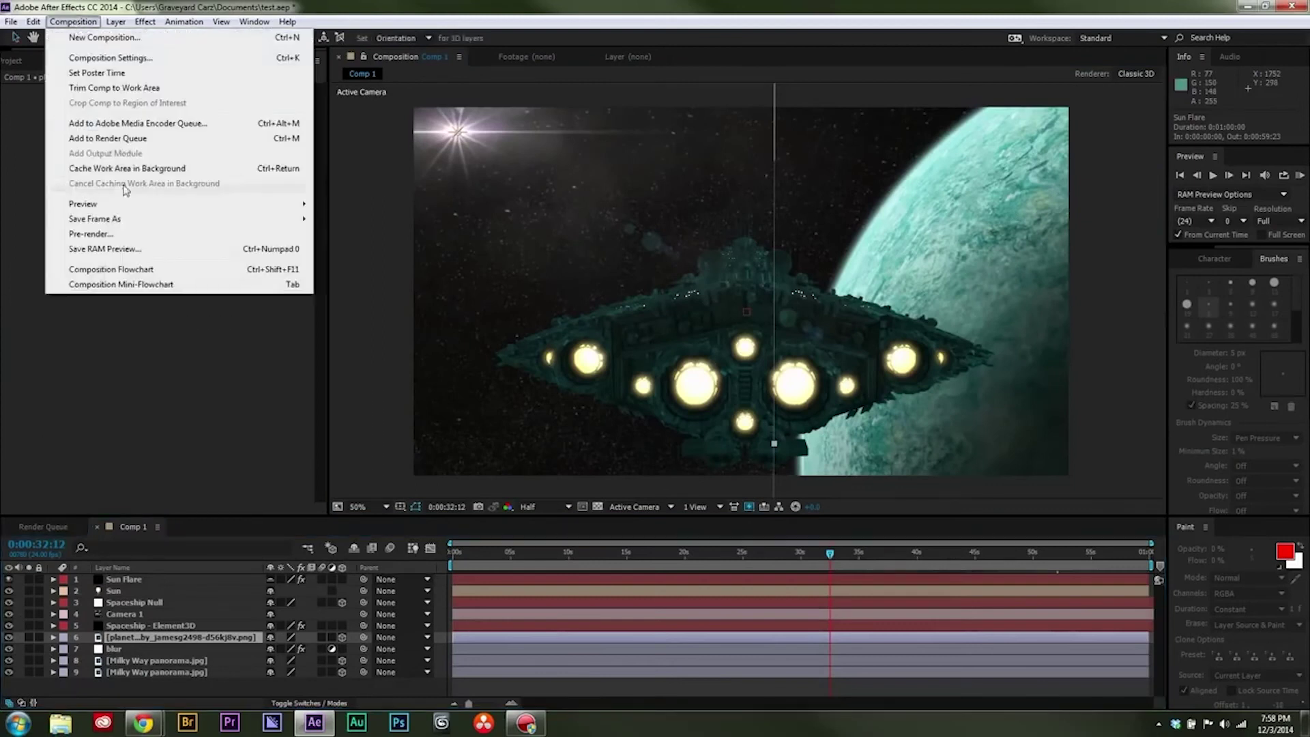
left_click(123, 138)
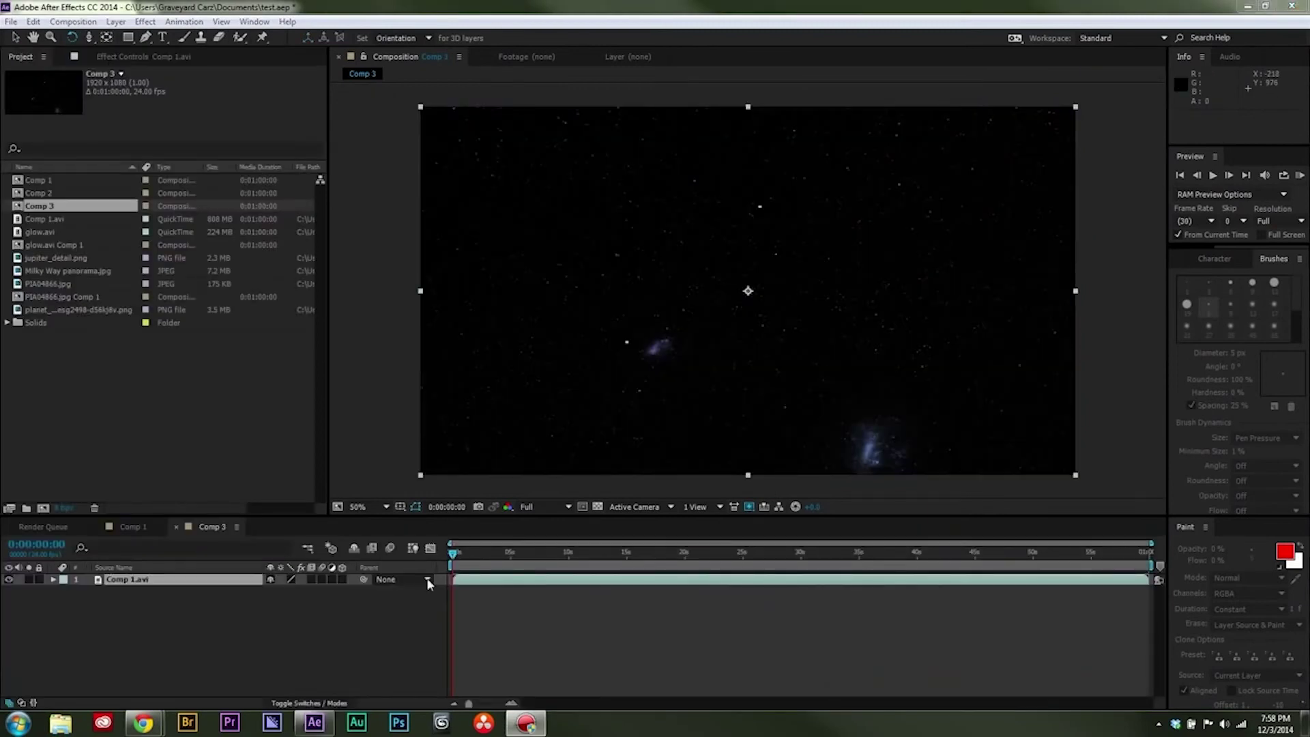
- Move the Comp 3 playhead to 0:00:39:16 and add glow.avi as a layer above Comp 1.avi
left_click_drag(452, 554, 897, 567)
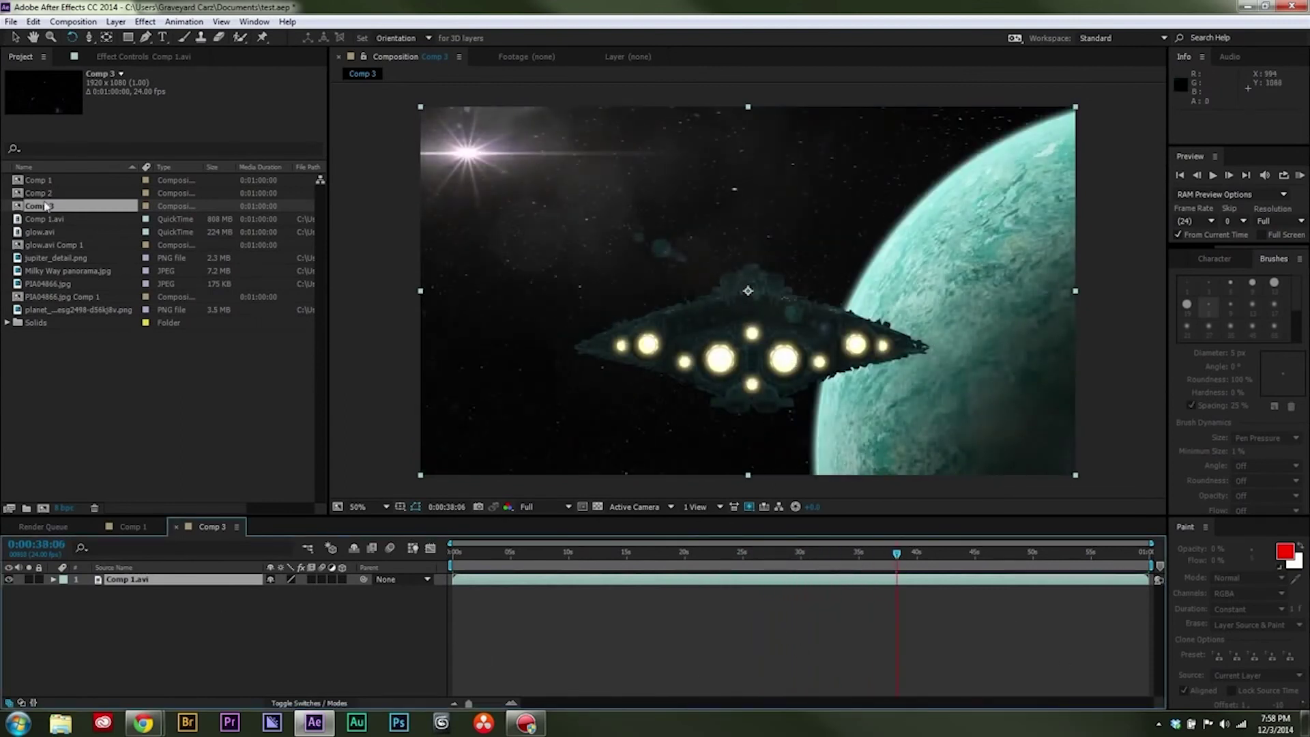
left_click(15, 37)
mouse_move(903, 561)
left_mouse_down()
mouse_move(1082, 566)
mouse_move(805, 564)
mouse_move(914, 561)
left_mouse_up()
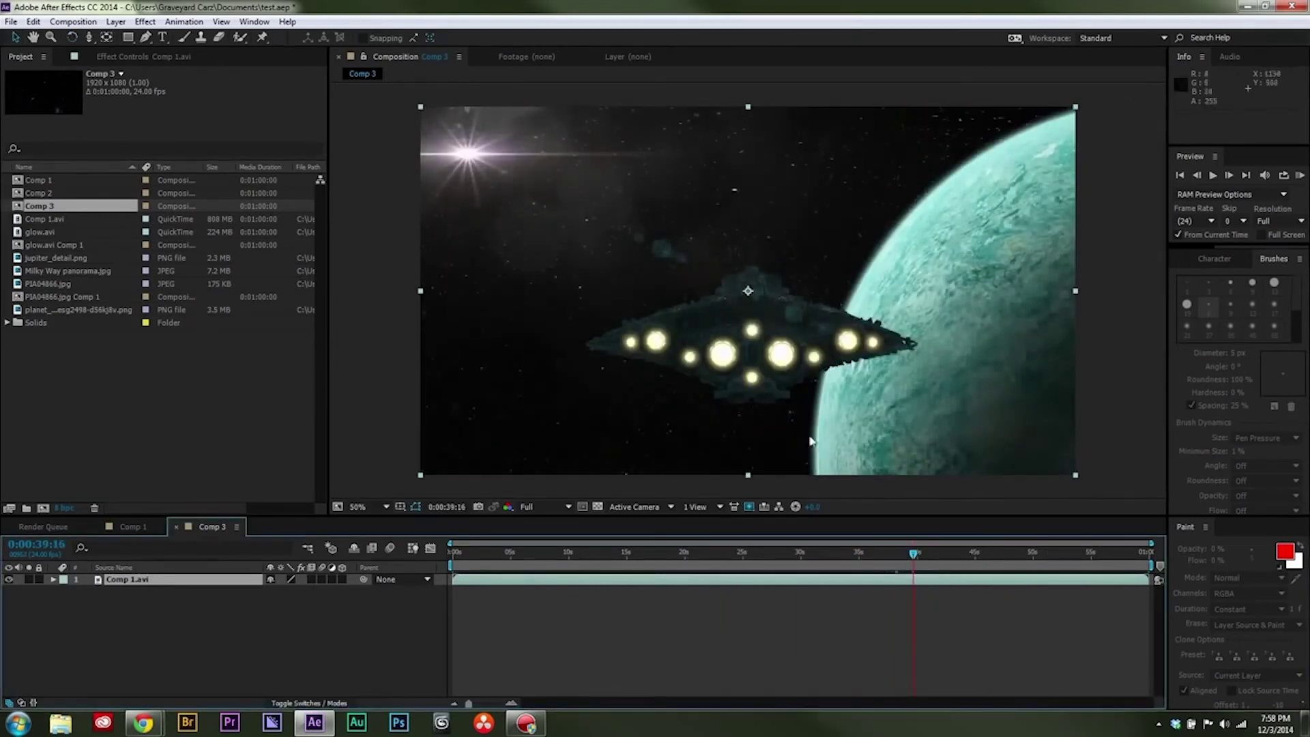
left_click_drag(34, 236, 229, 584)
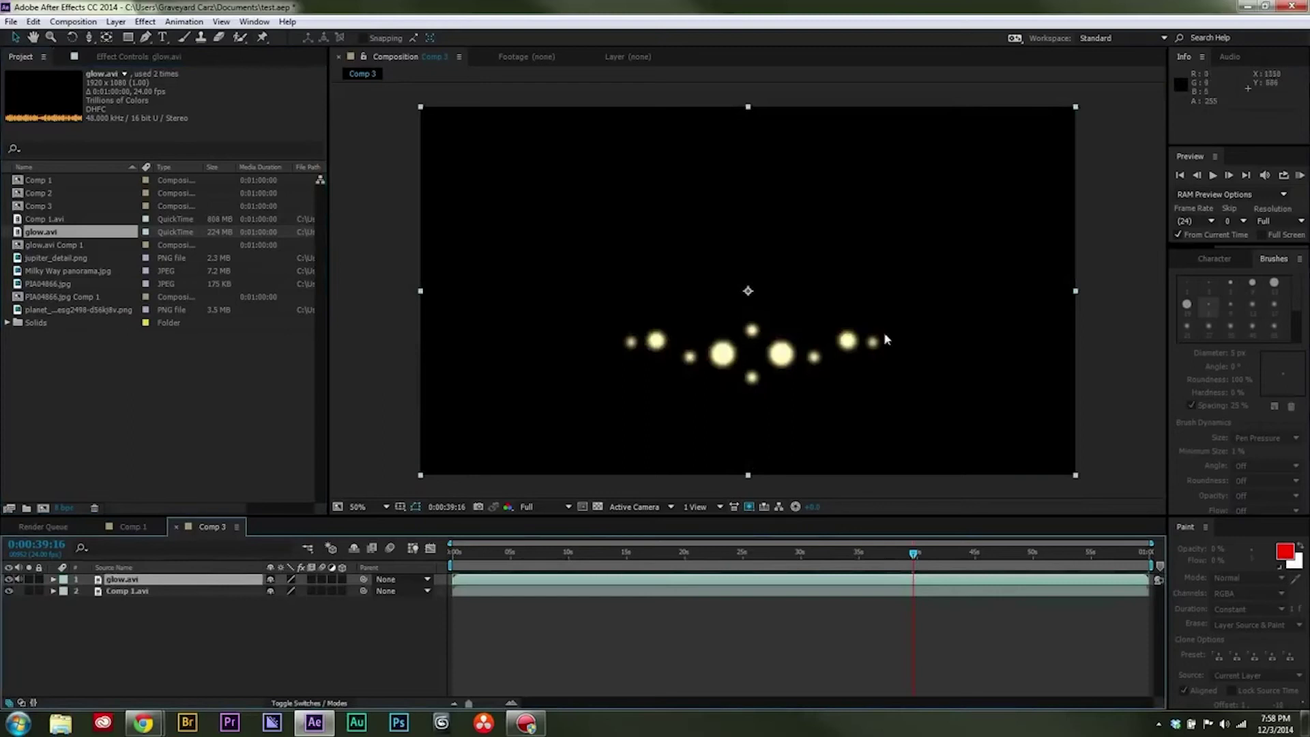
- In Comp 1, set the Element output of the Spaceship - Element3D layer to show Glow
left_click(117, 527)
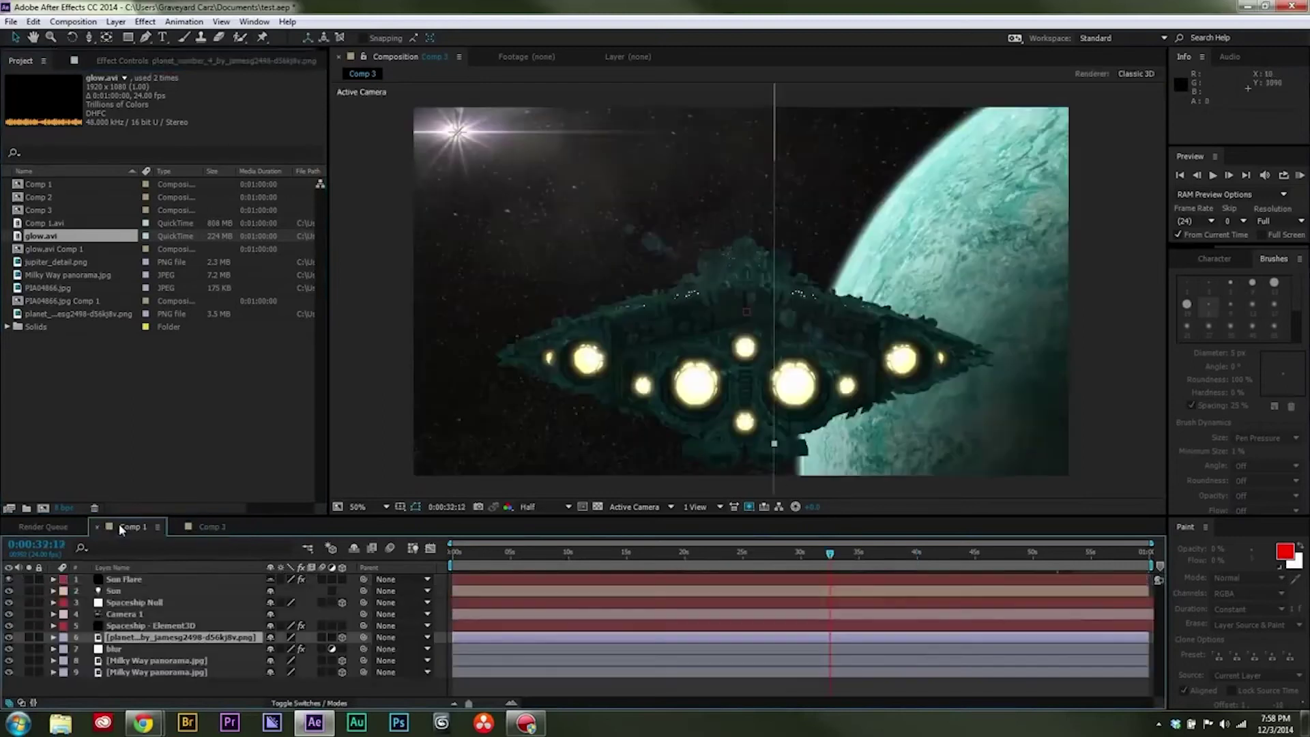
left_click(131, 626)
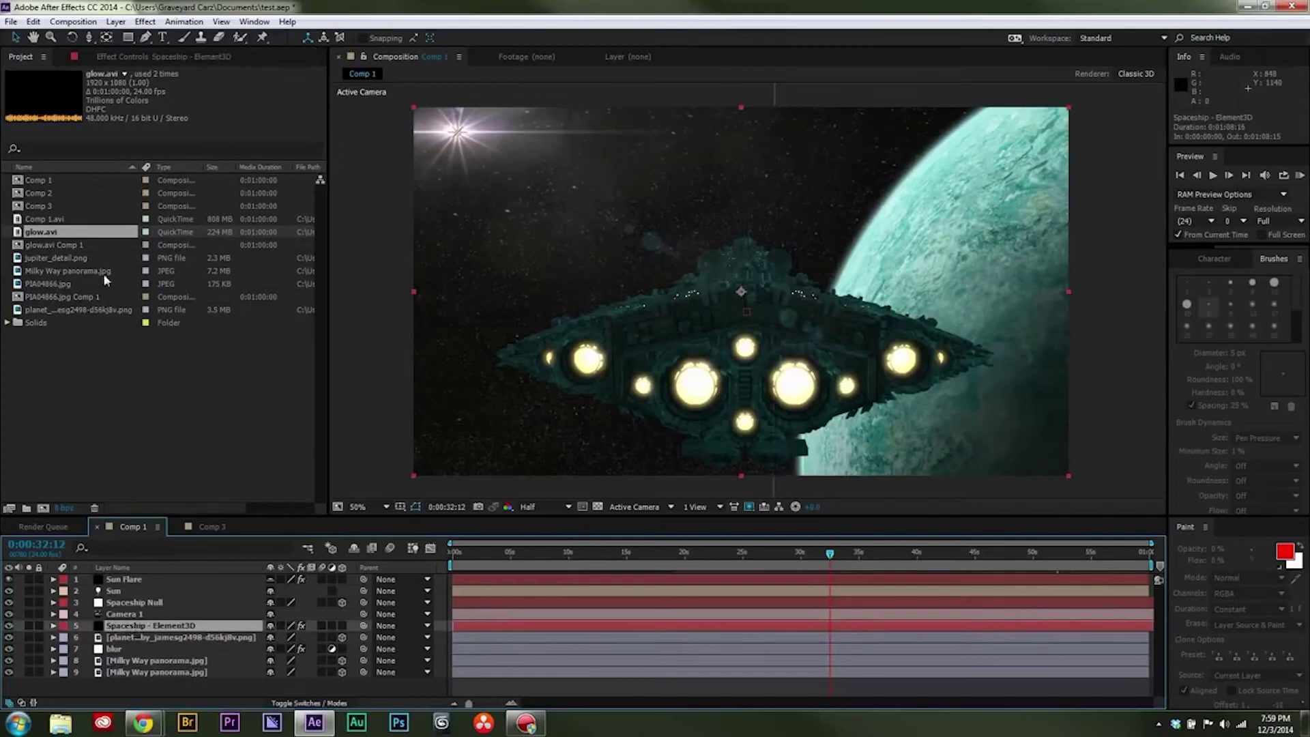
left_click(109, 56)
left_click_drag(320, 124, 338, 455)
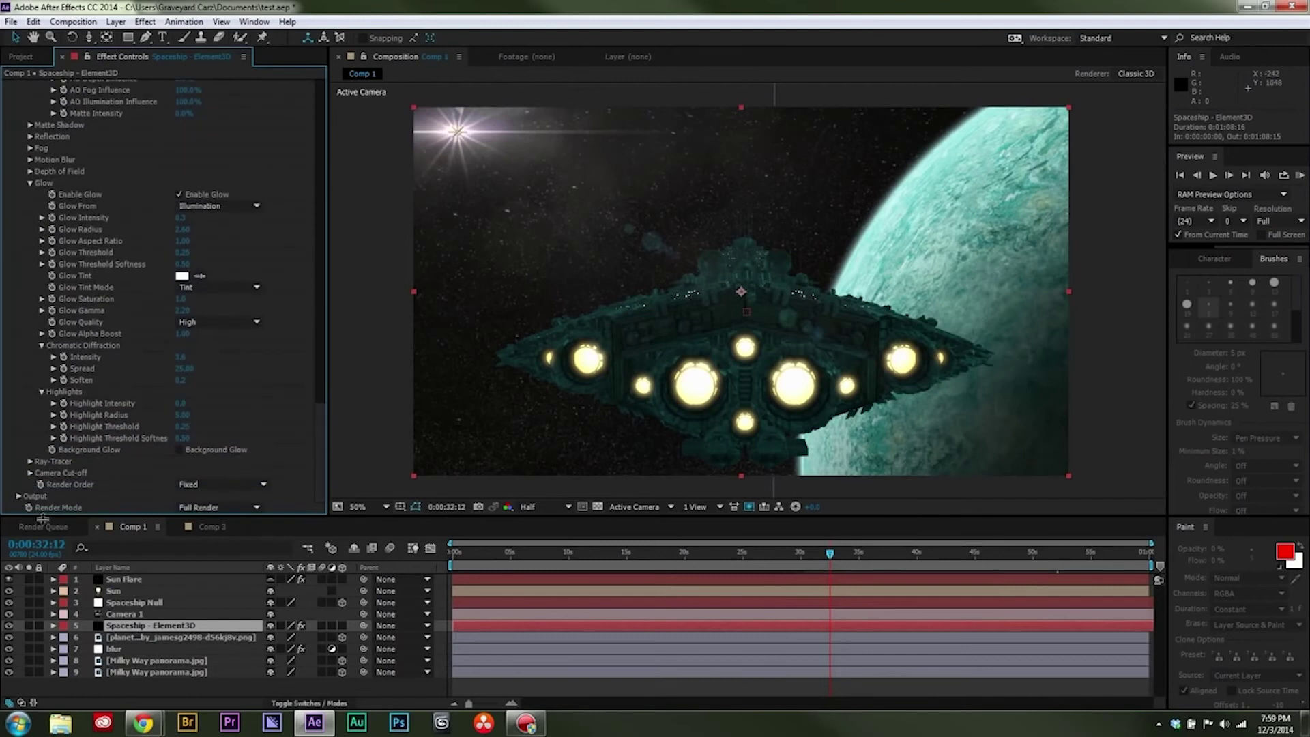
left_click(19, 497)
scroll(102, 488, "down", 6)
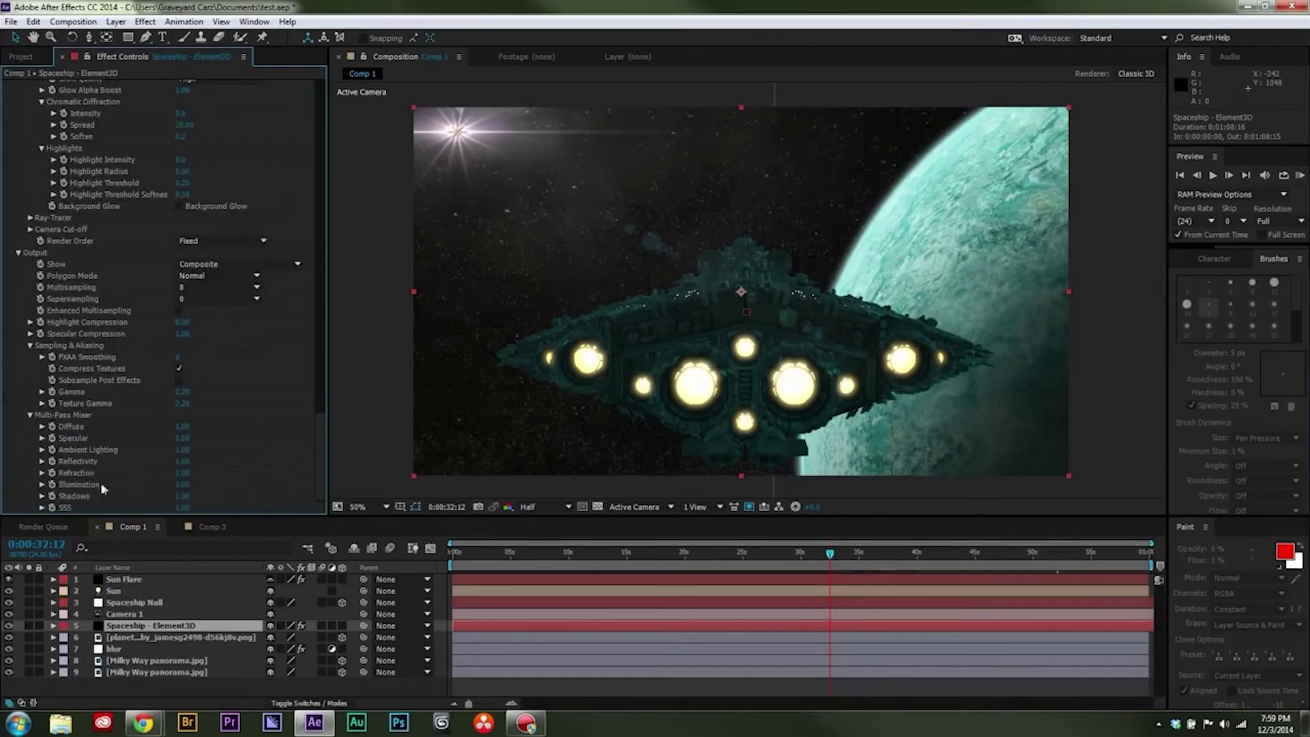
left_click(218, 264)
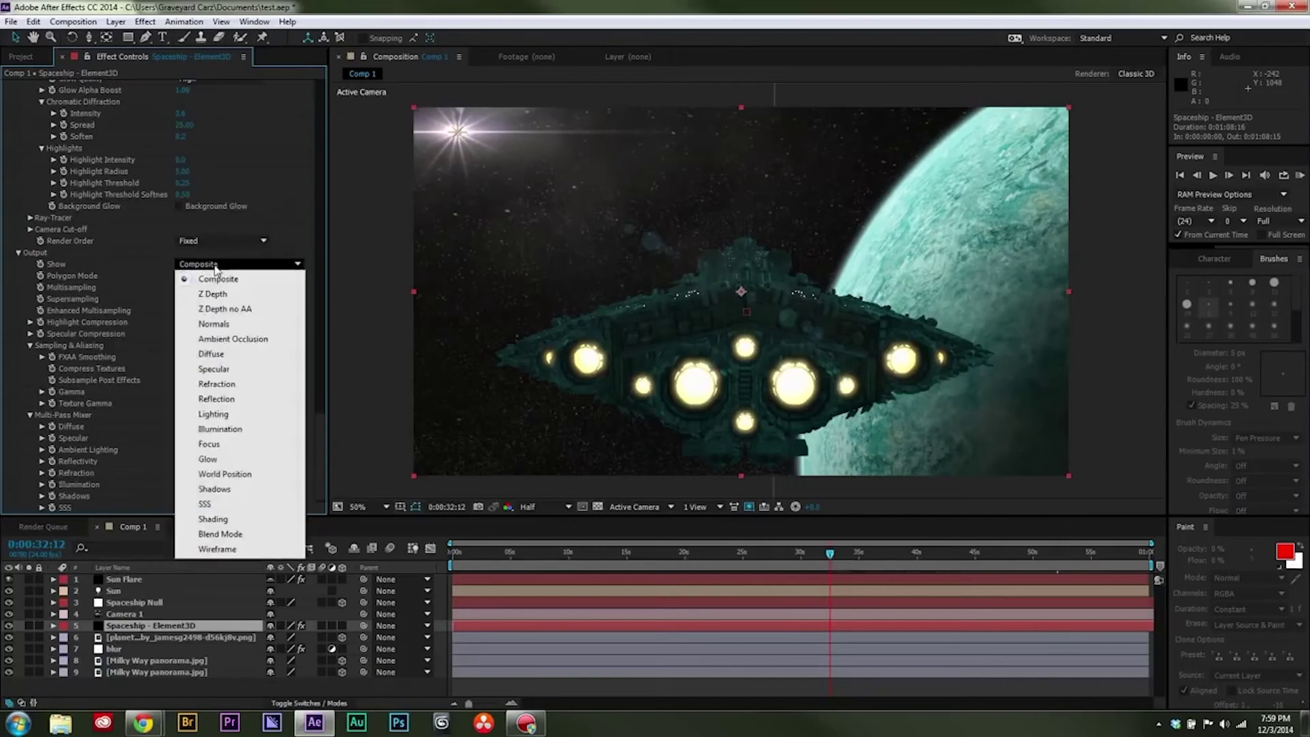
left_click(208, 458)
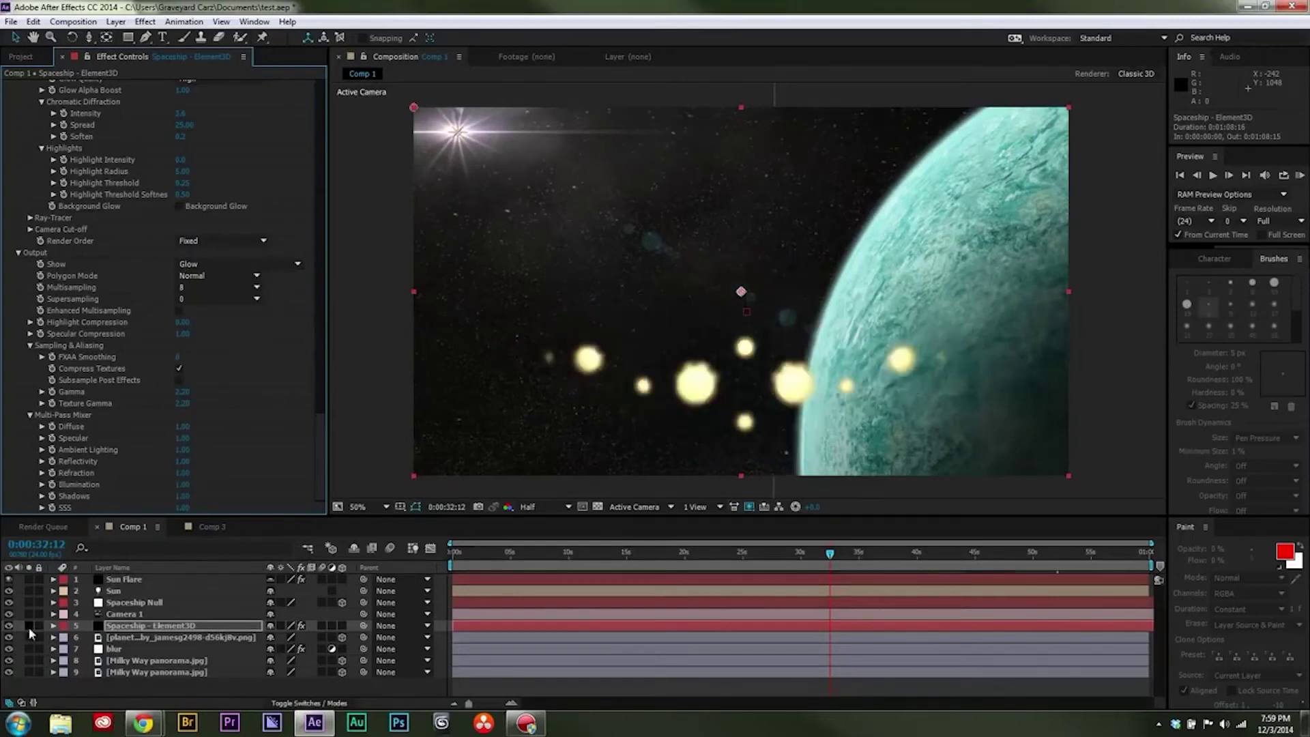
- Solo the Spaceship - Element3D layer and scrub through the timeline to examine the isolated glow pass
left_click(29, 627)
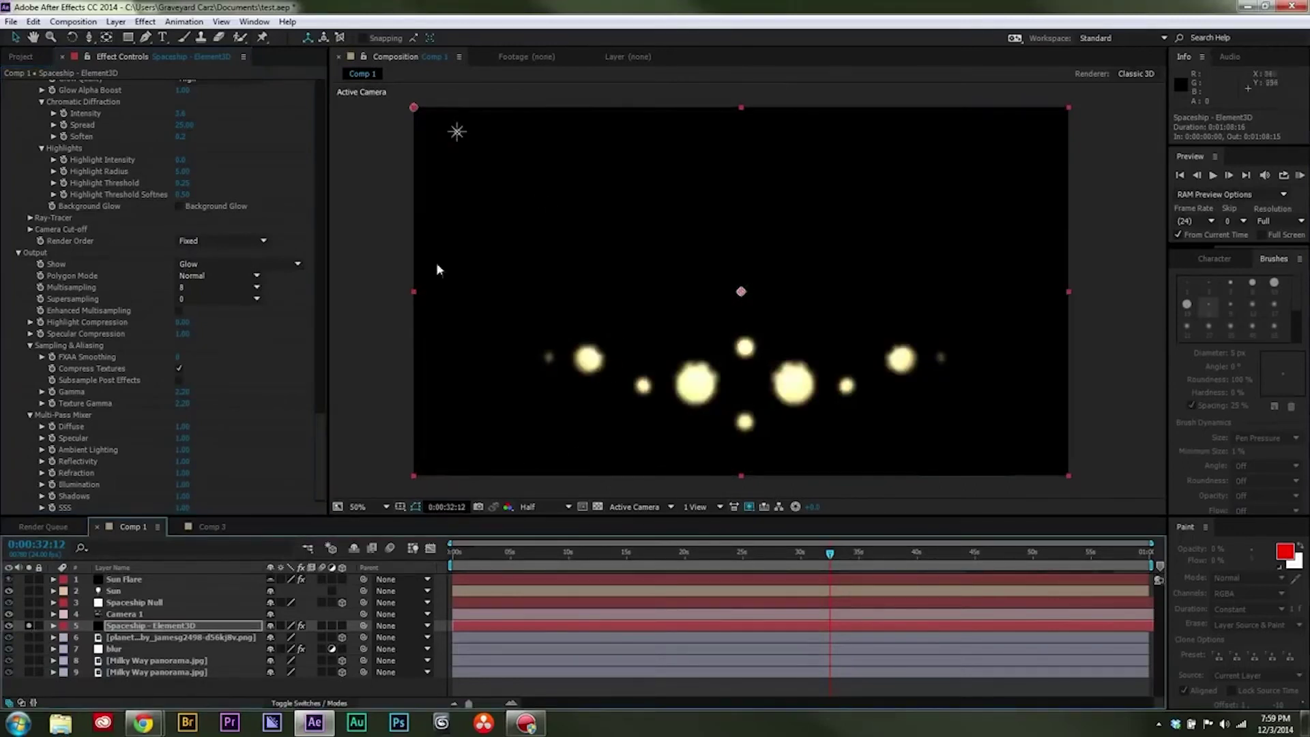
left_click(650, 554)
left_click_drag(649, 554, 1060, 552)
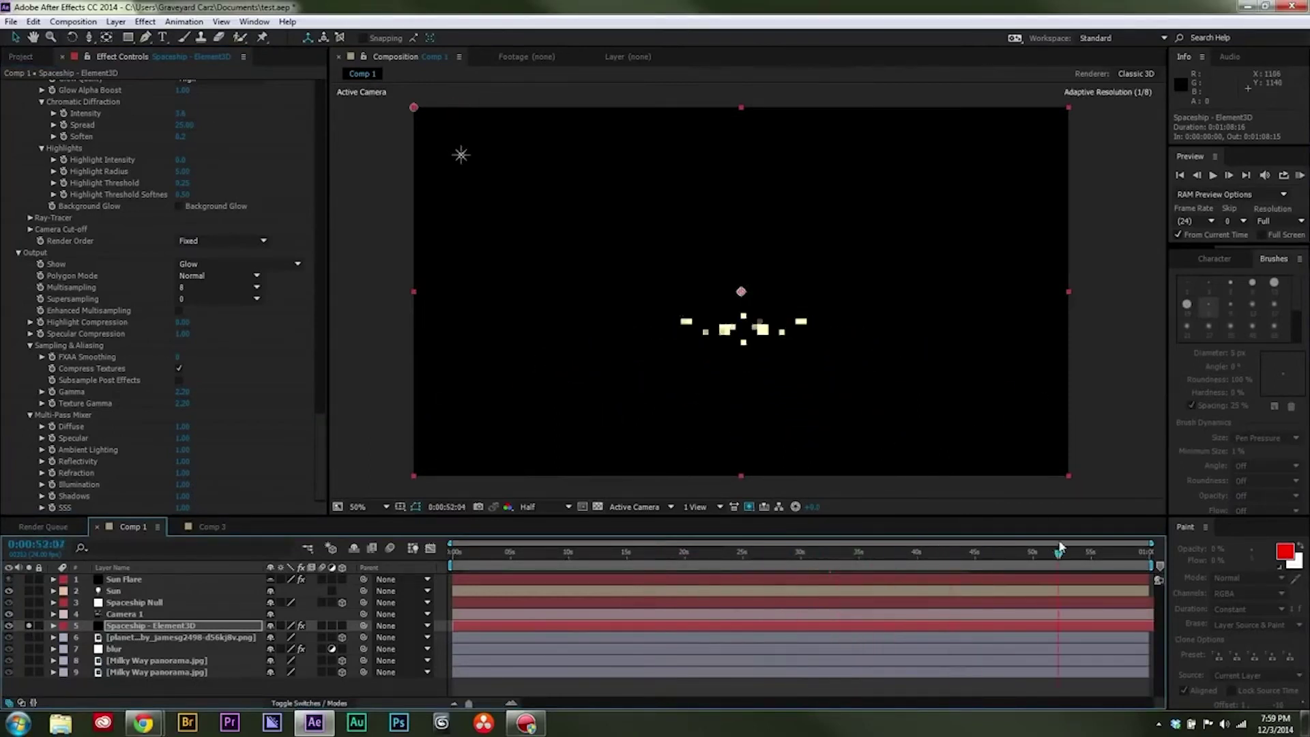
- Return to Comp 3 and toggle the glow.avi layer's visibility to compare it with the engine lights in Comp 1.avi
left_click(197, 527)
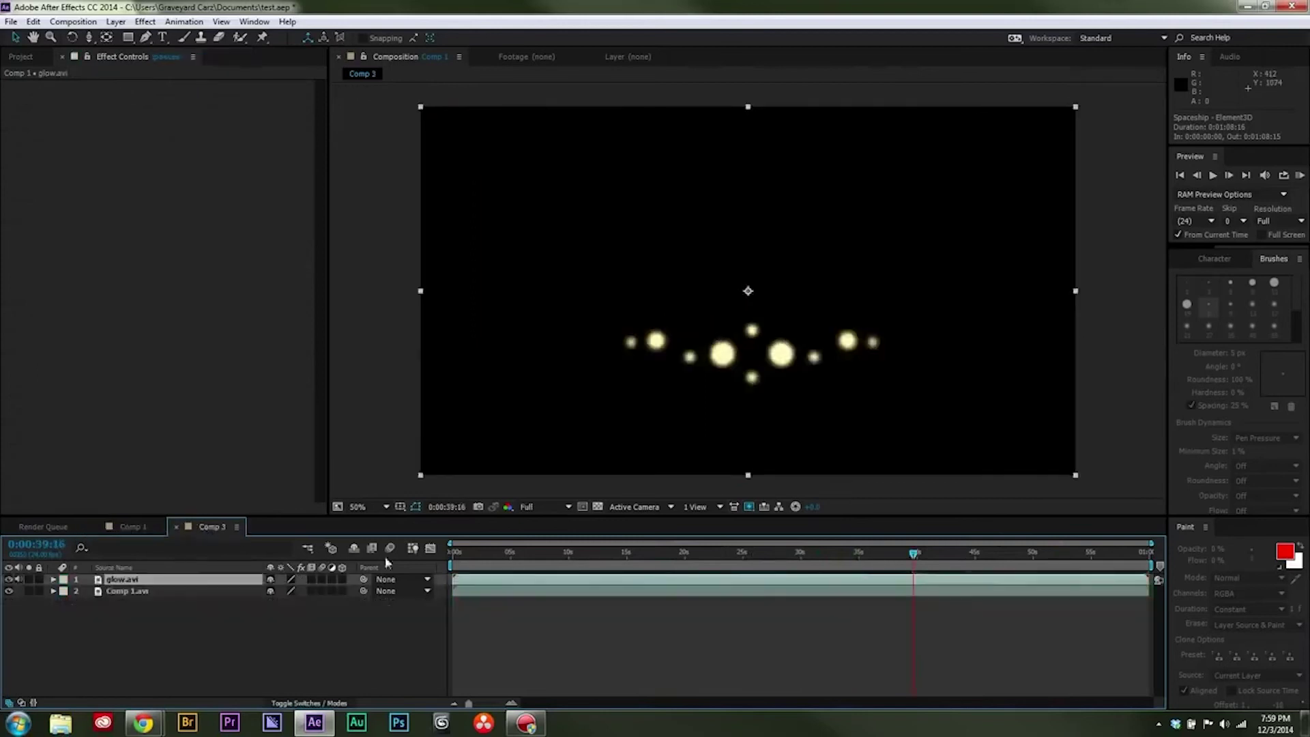
left_click(1, 648)
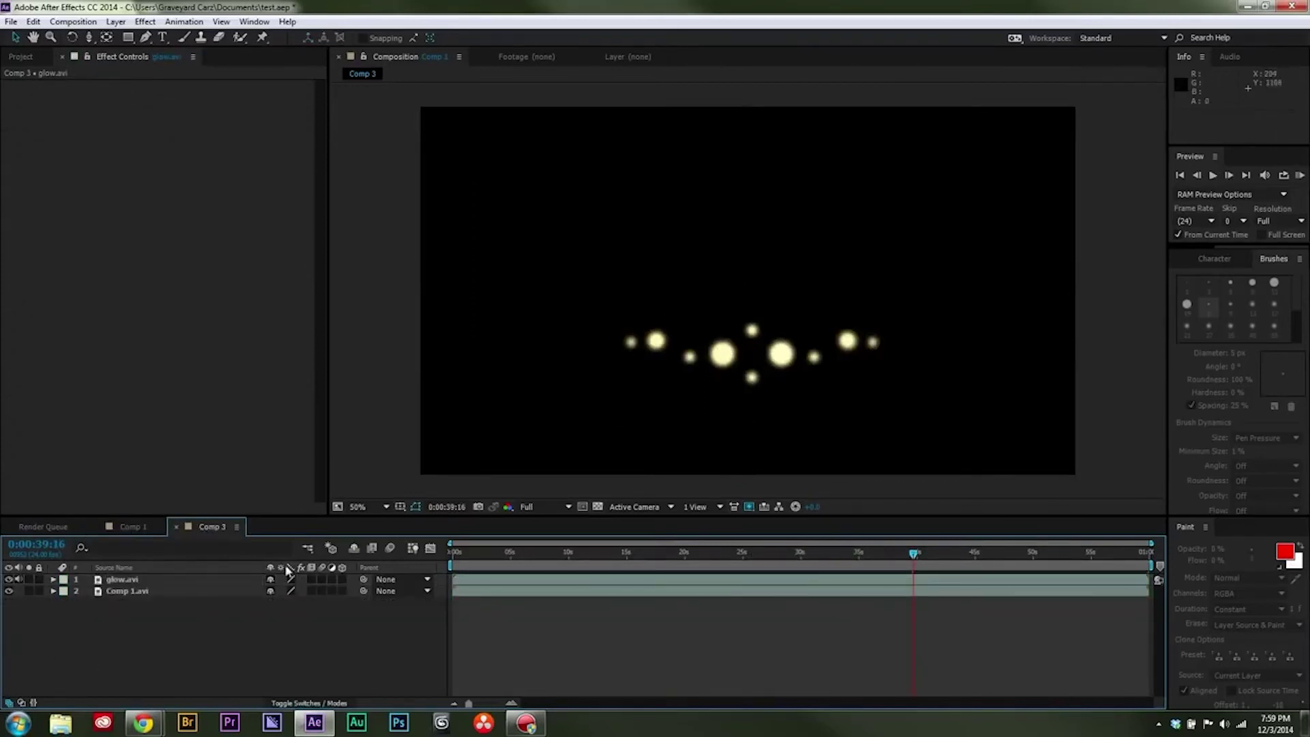
left_click(9, 591)
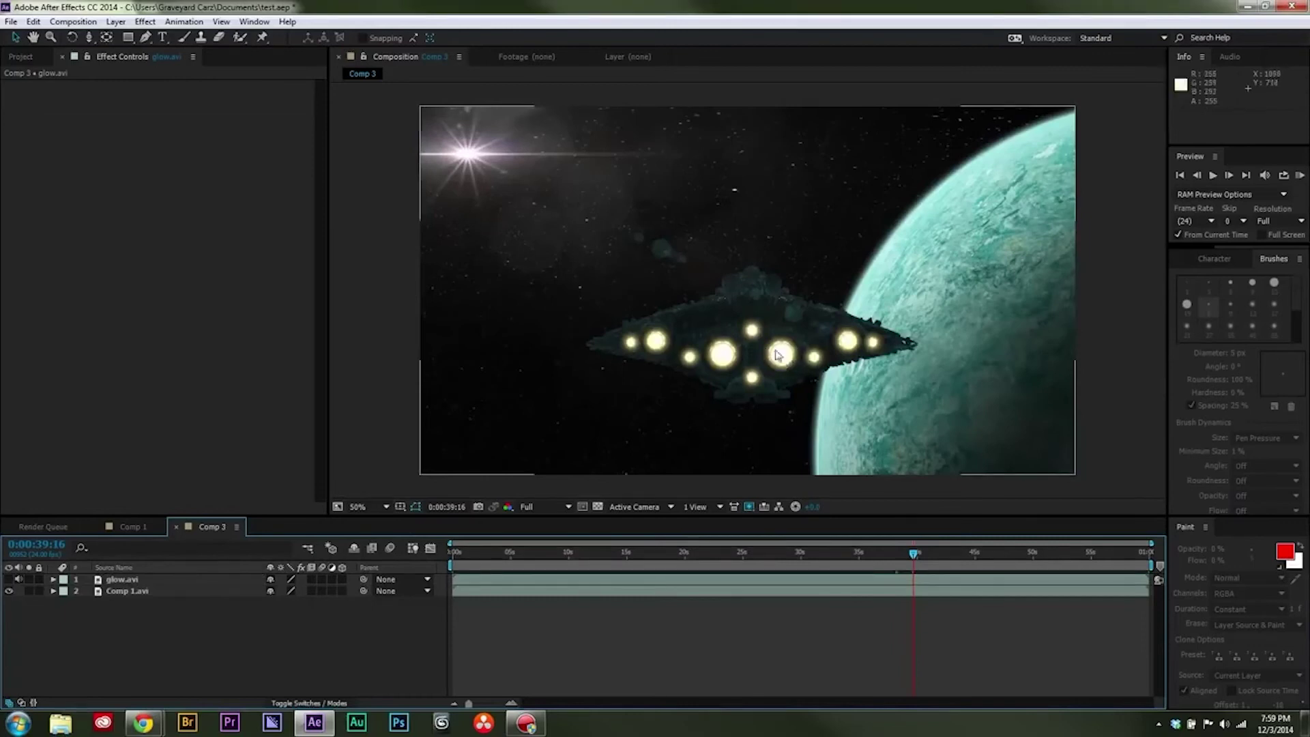
left_click(9, 580)
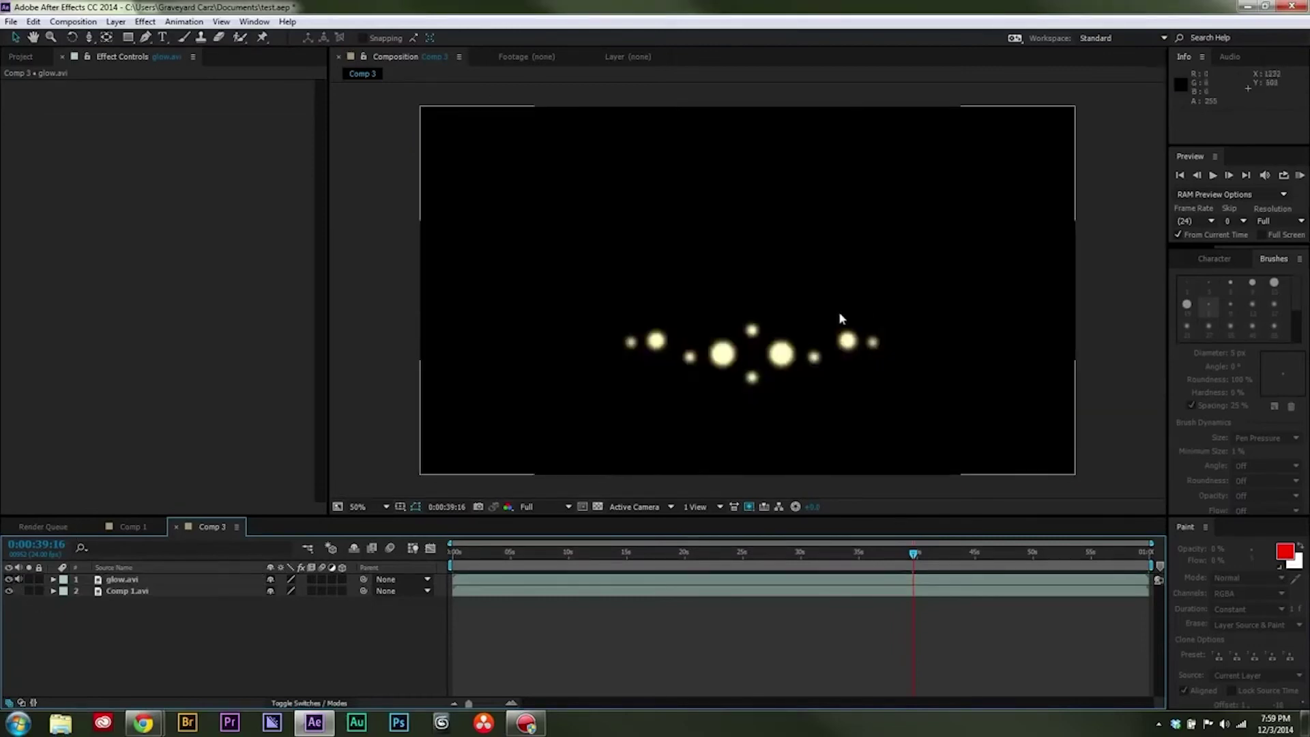
- Apply the Tint color correction effect to the glow.avi layer in Comp 3
left_click(126, 580)
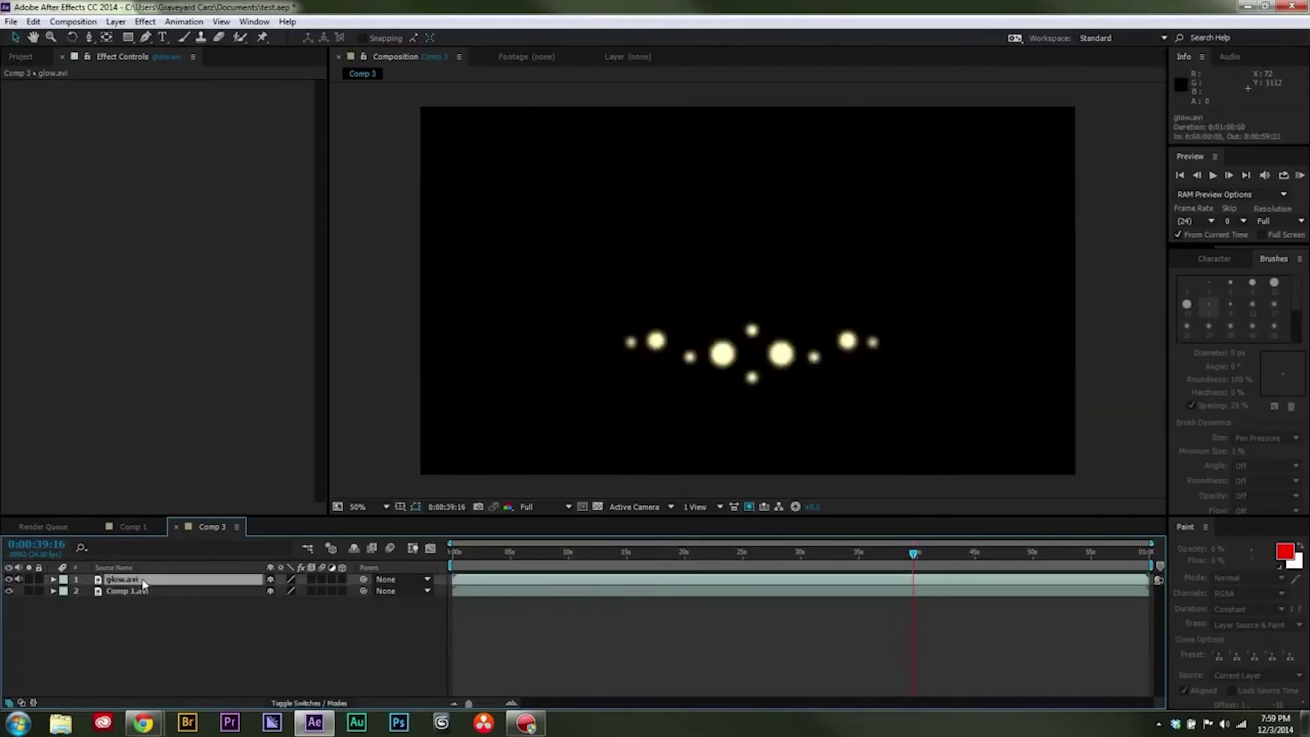
left_click(147, 23)
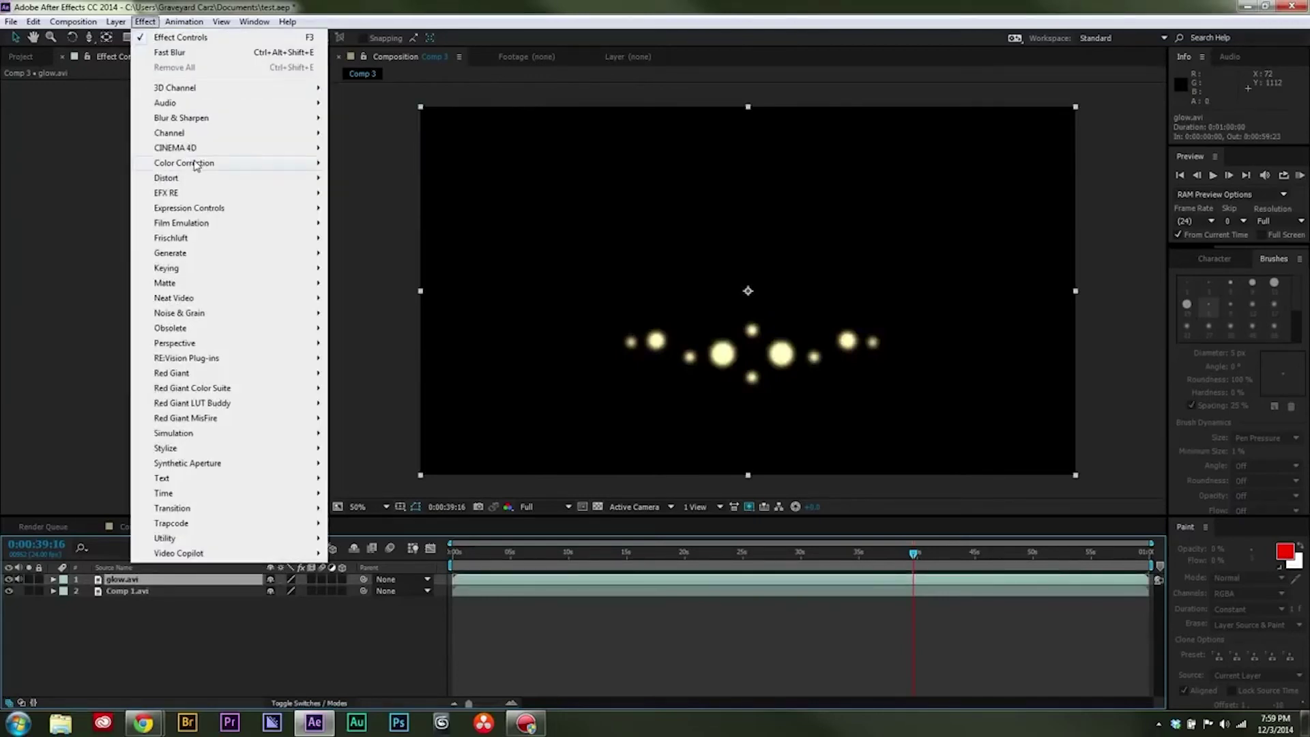
mouse_move(193, 167)
left_click(355, 613)
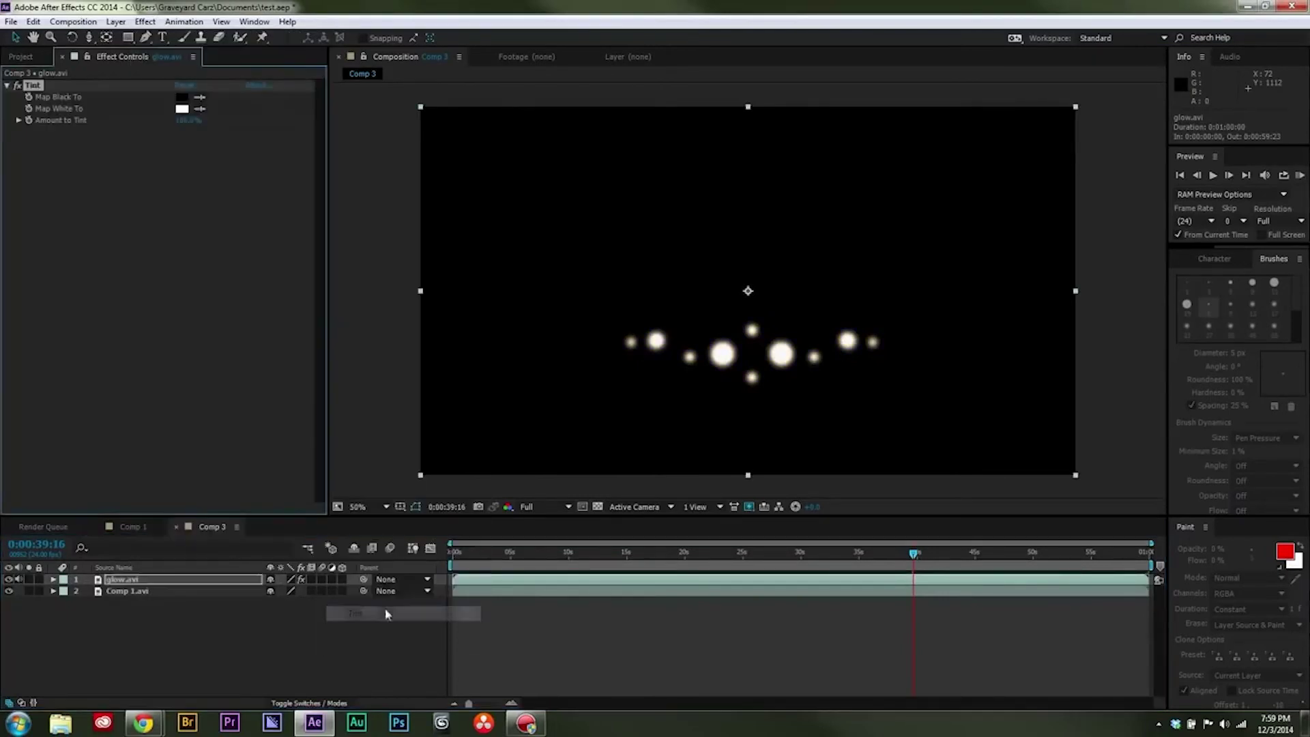
- Pre-compose the glow.avi layer as glow.avi Comp 2, moving all attributes into the new composition
right_click(141, 583)
left_click(205, 457)
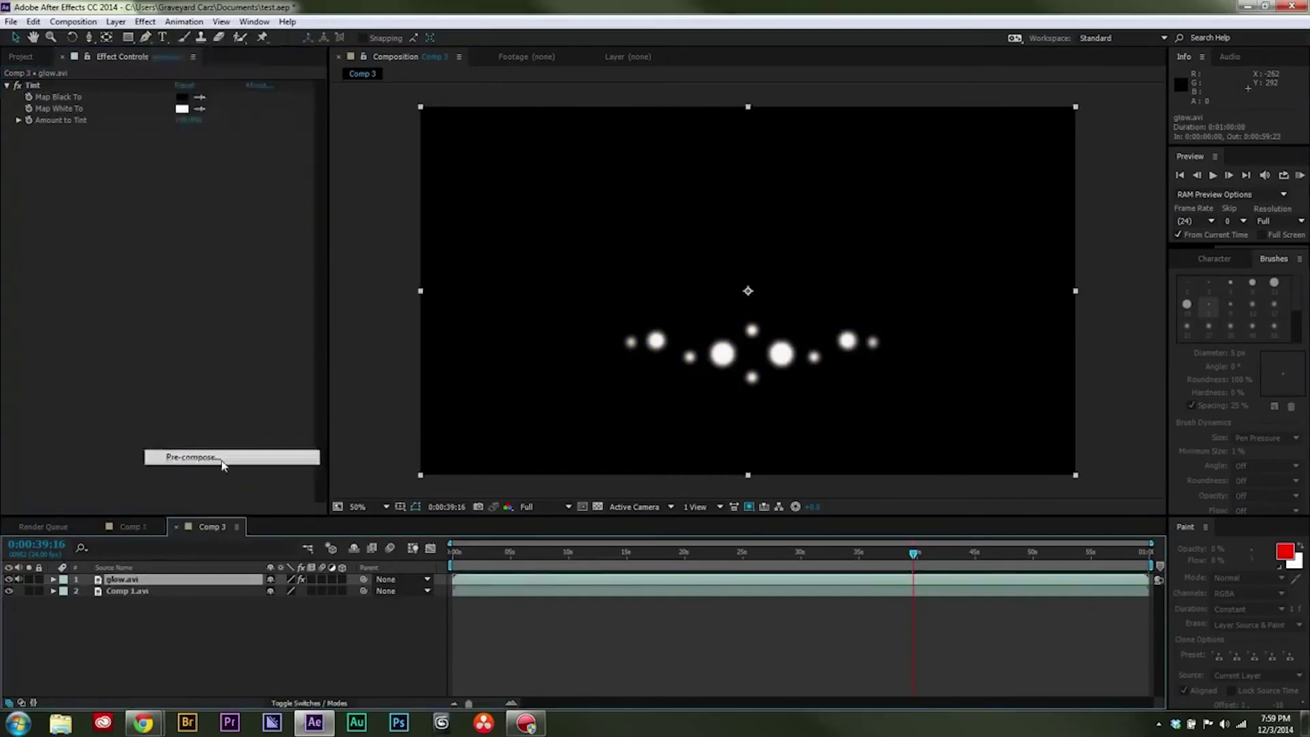
left_click(84, 112)
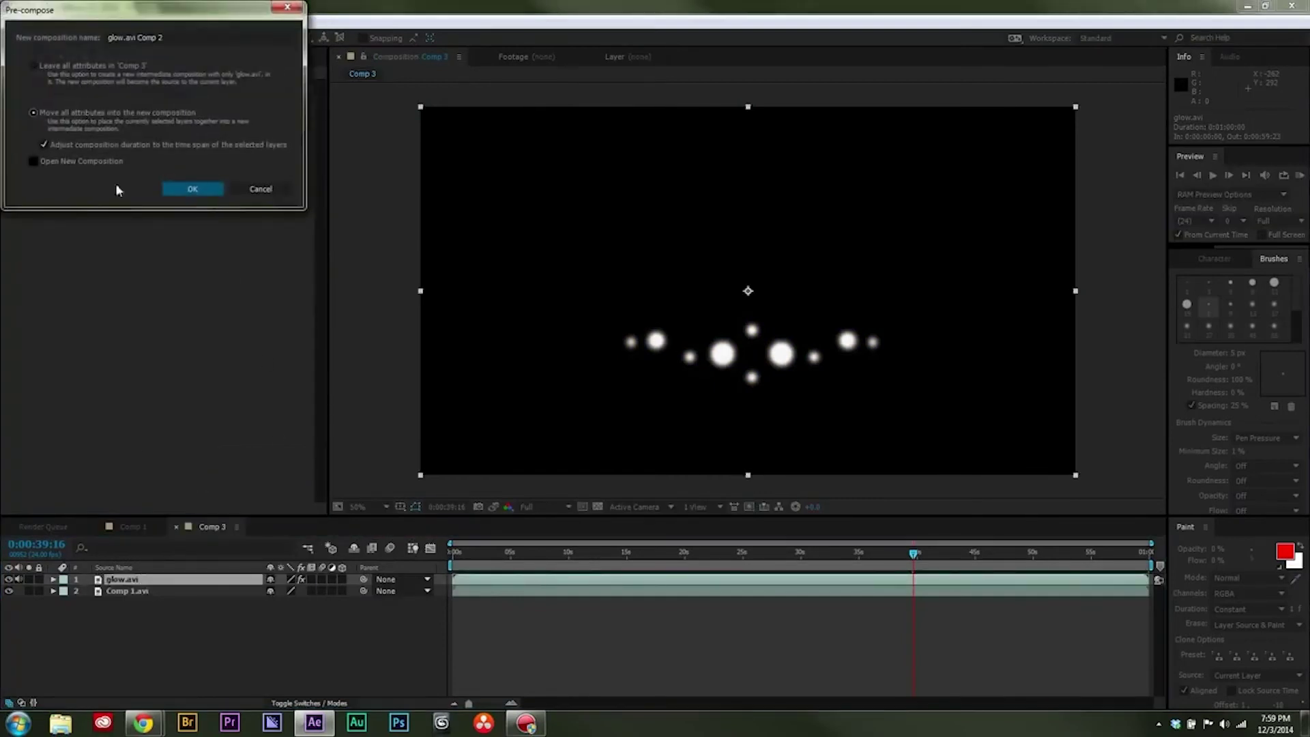
left_click(192, 189)
- Place the glow.avi Comp 2 layer below Comp 1.avi and rename it as Heat
left_click_drag(156, 581, 131, 600)
key("Return")
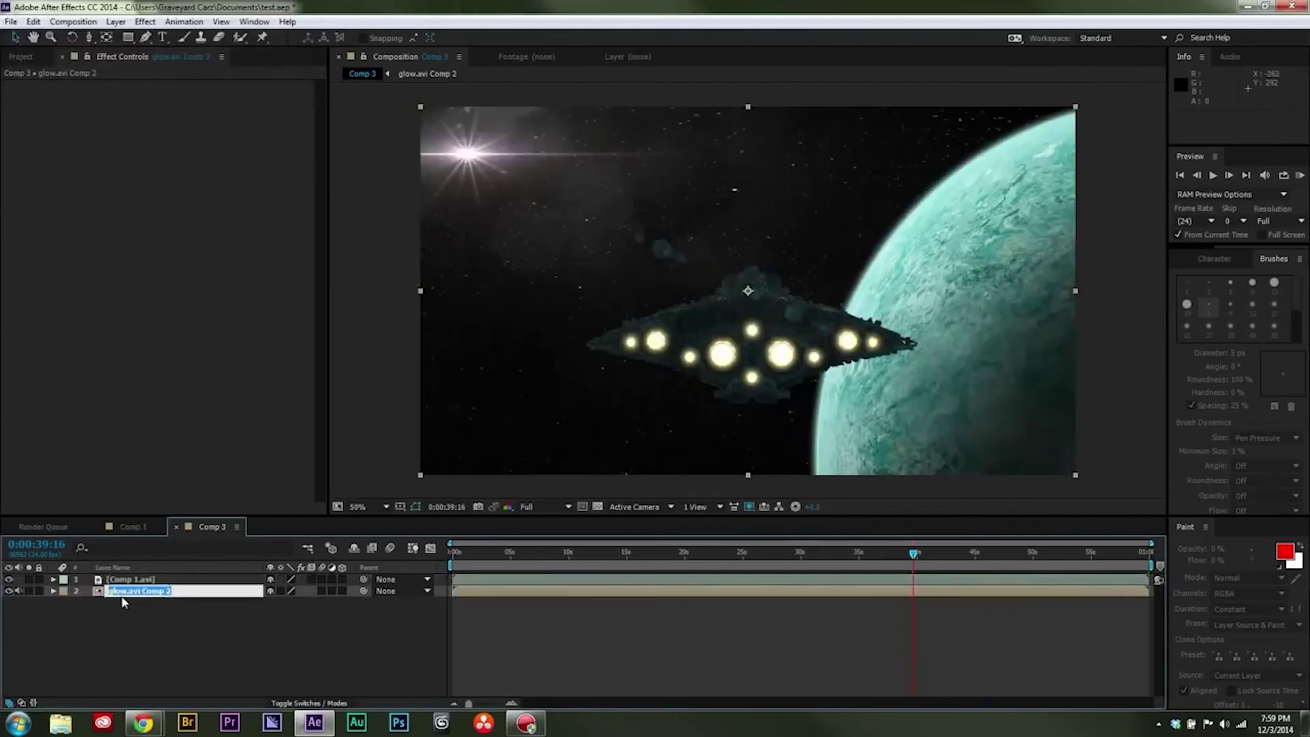
type("Heat")
left_click(170, 662)
- Apply the Video Copilot Heat Distortion effect to the Comp 1.avi layer
left_click(151, 581)
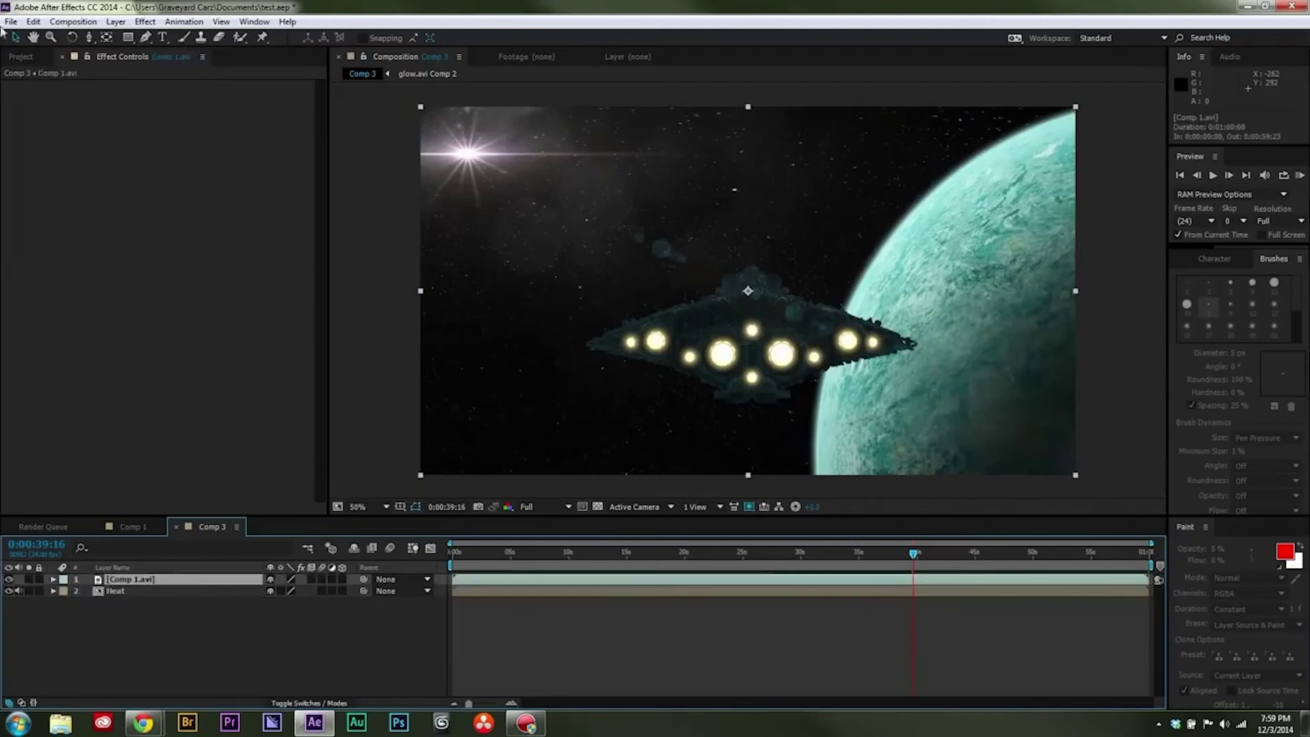
left_click(145, 22)
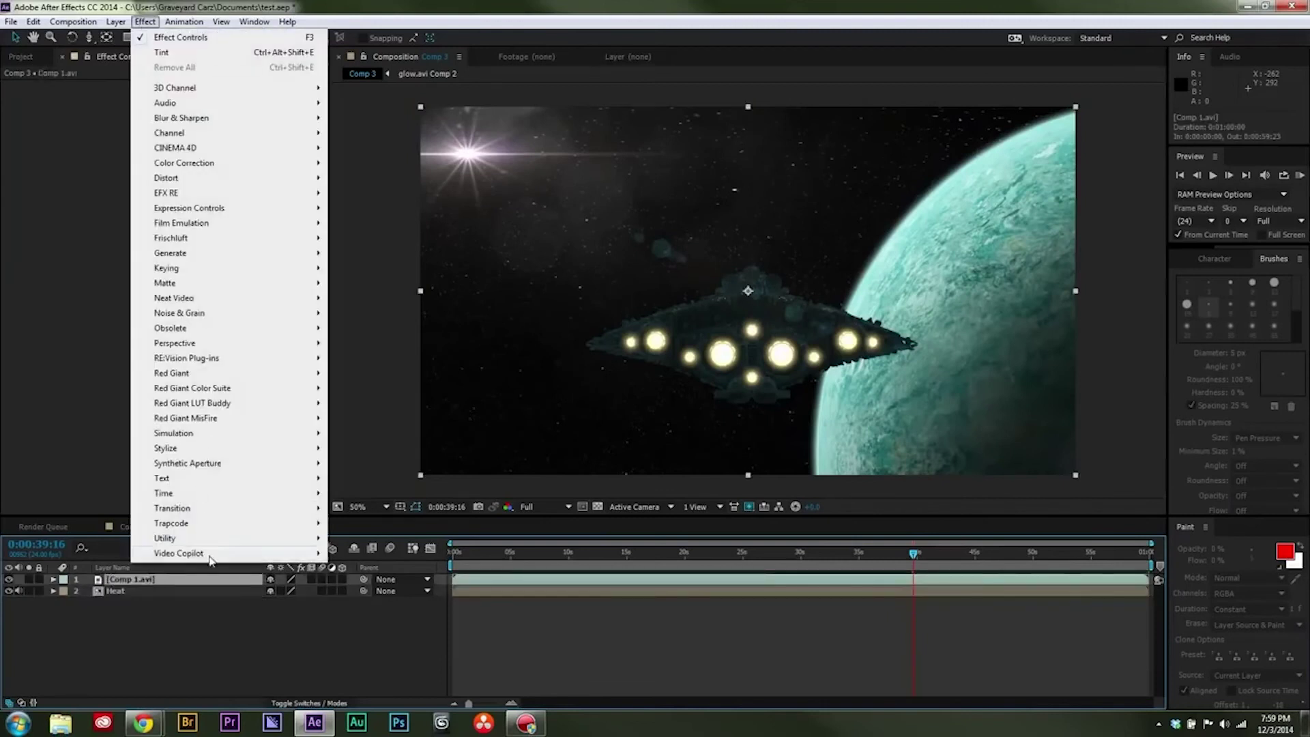
mouse_move(209, 554)
left_click(381, 572)
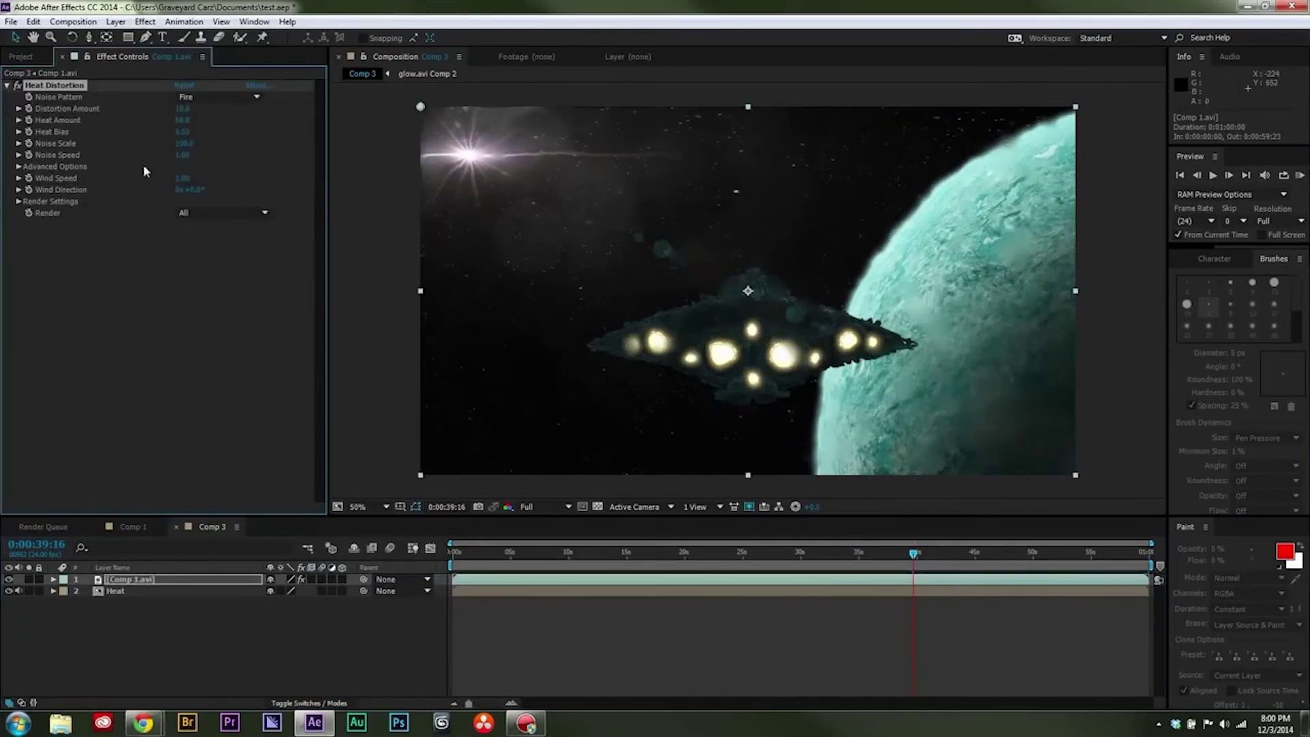
- Set the Heat Distortion layer mask to the Heat layer and its mask mode to Luminance
left_click(18, 201)
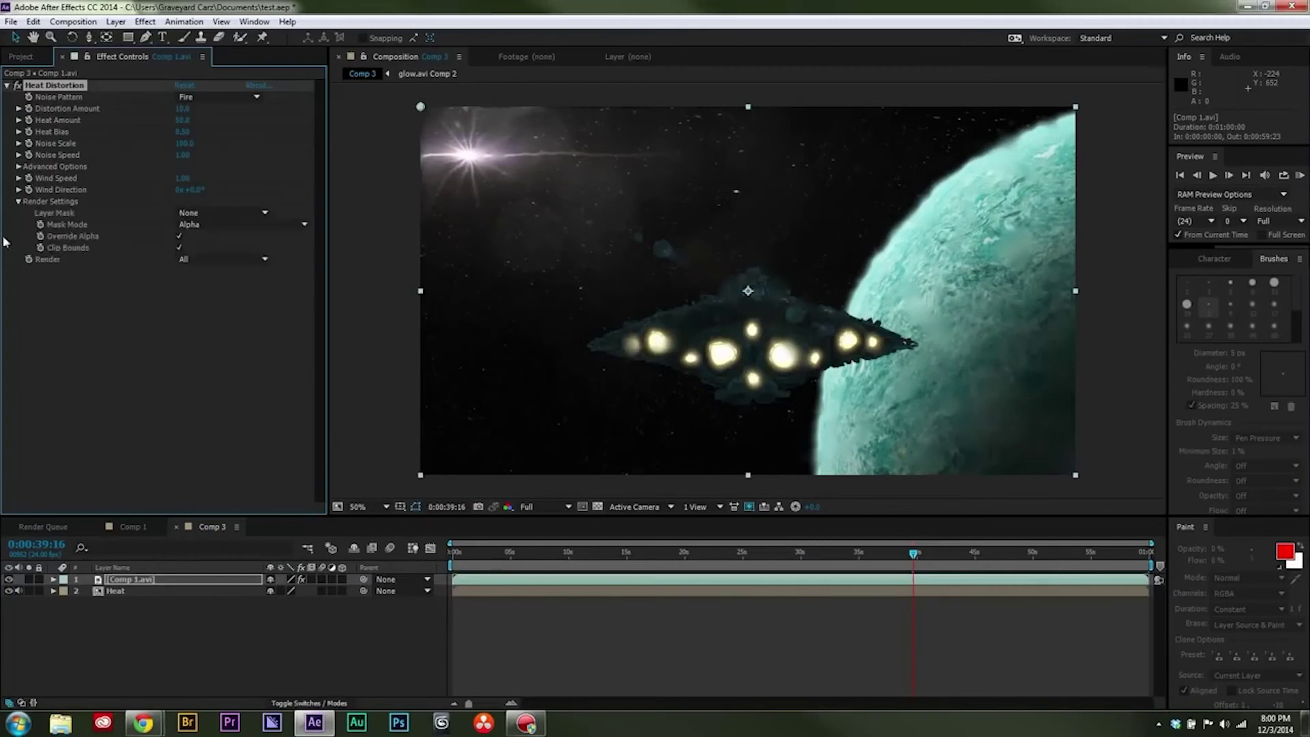
left_click(202, 213)
left_click(216, 264)
left_click(123, 592)
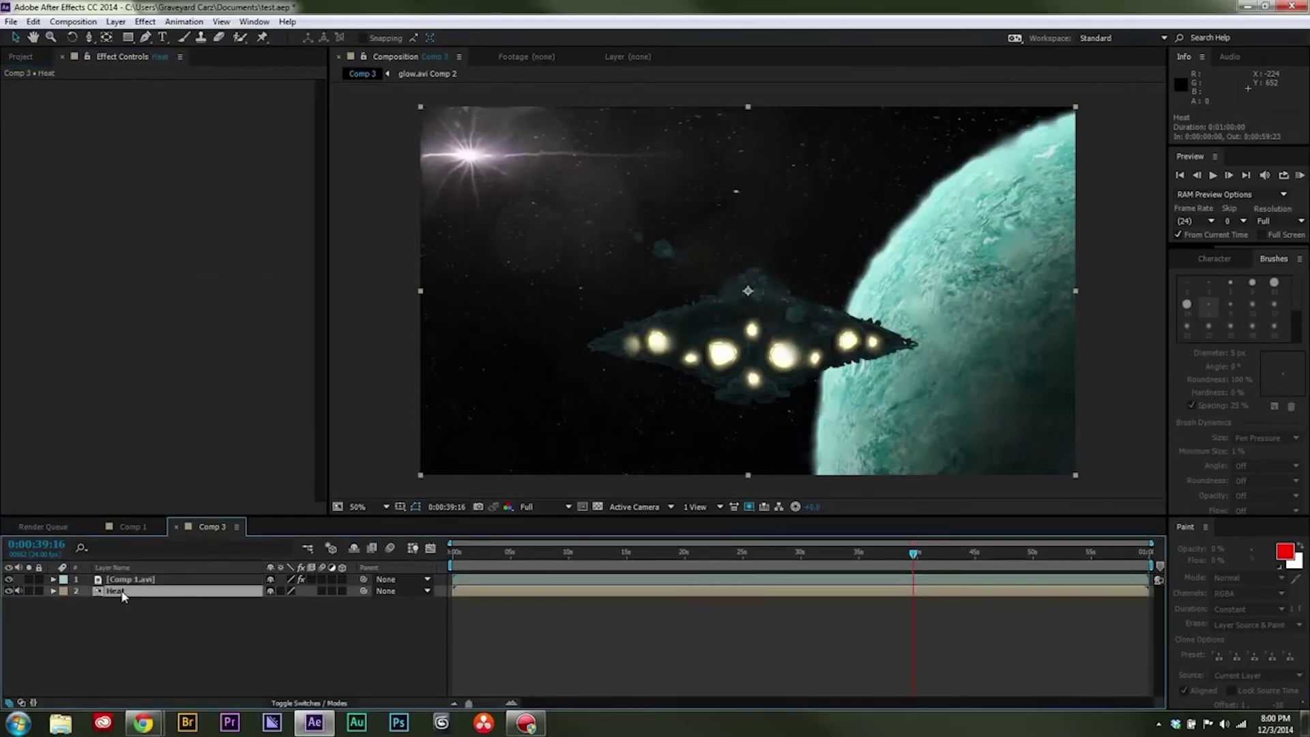
left_click(124, 580)
left_click(245, 225)
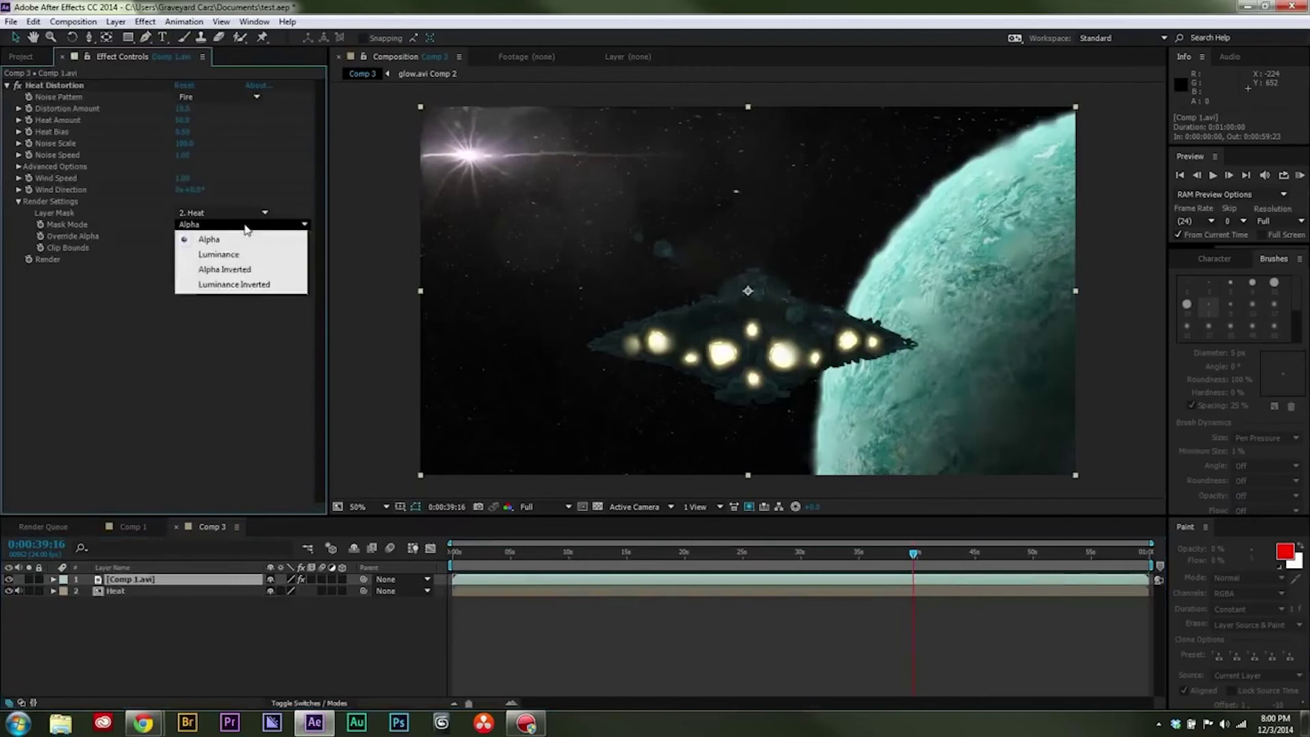
left_click(230, 256)
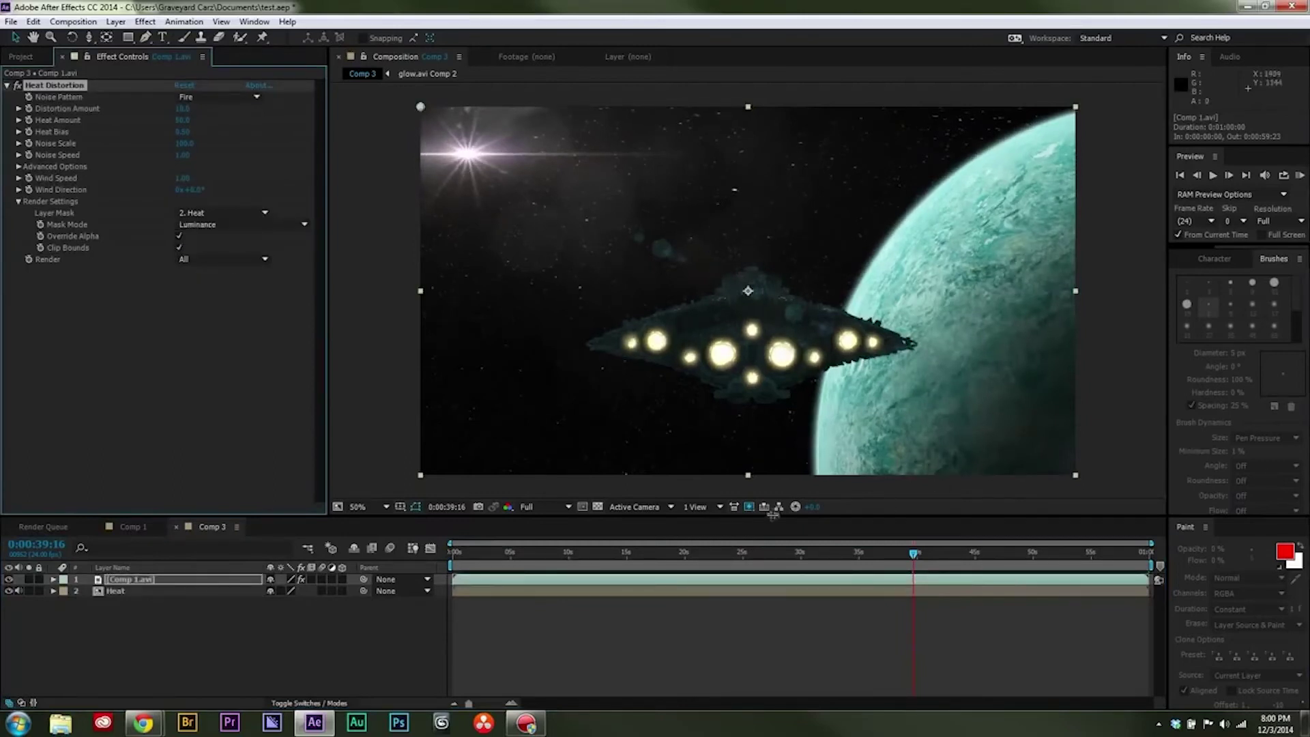
- Solo the Heat layer and the Comp 1.avi layer in turn at 100% to compare the mask with the distorted engines
key("period")
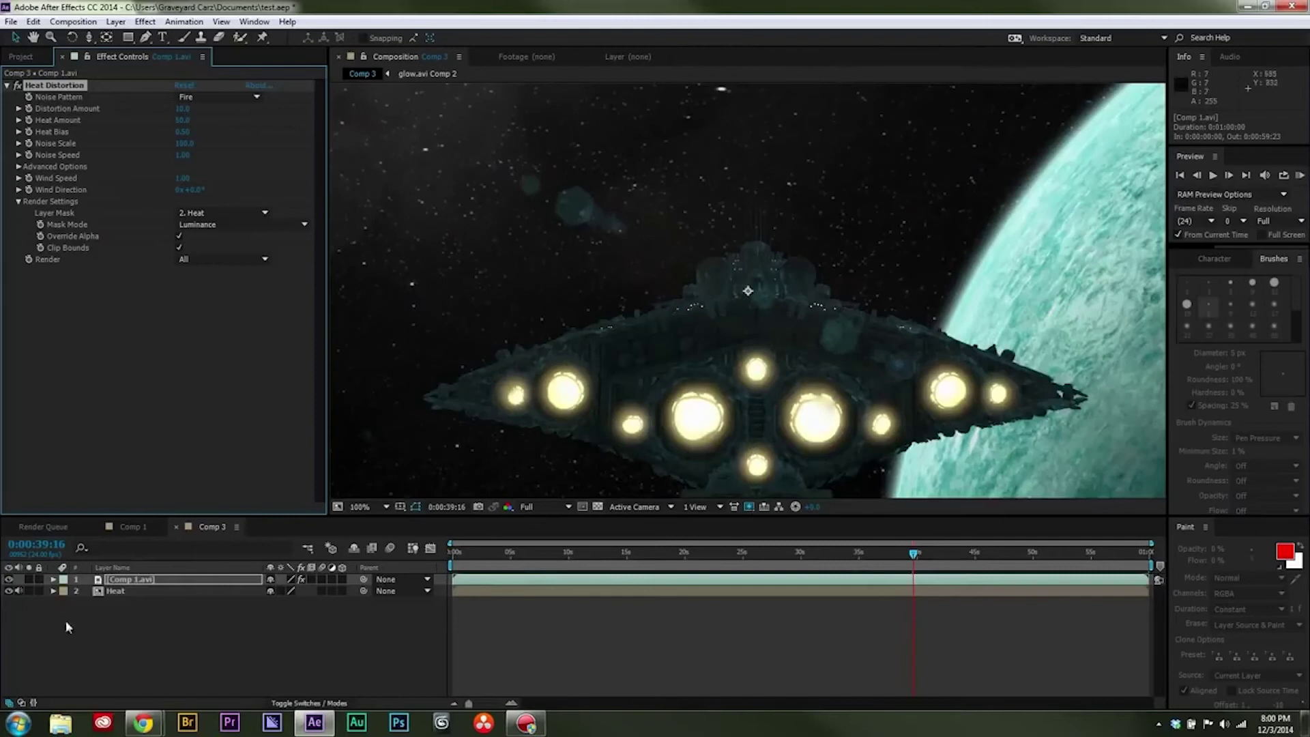
left_click(29, 591)
left_click(106, 591)
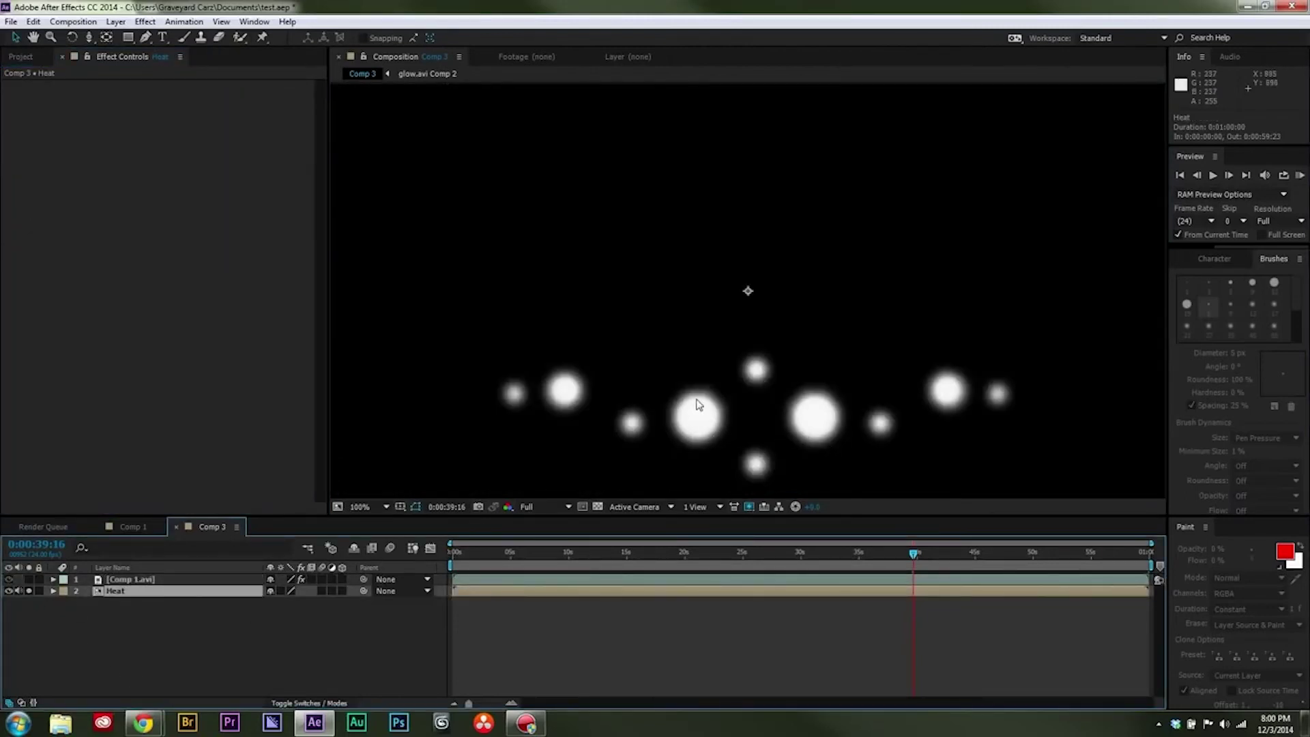
left_click(168, 579)
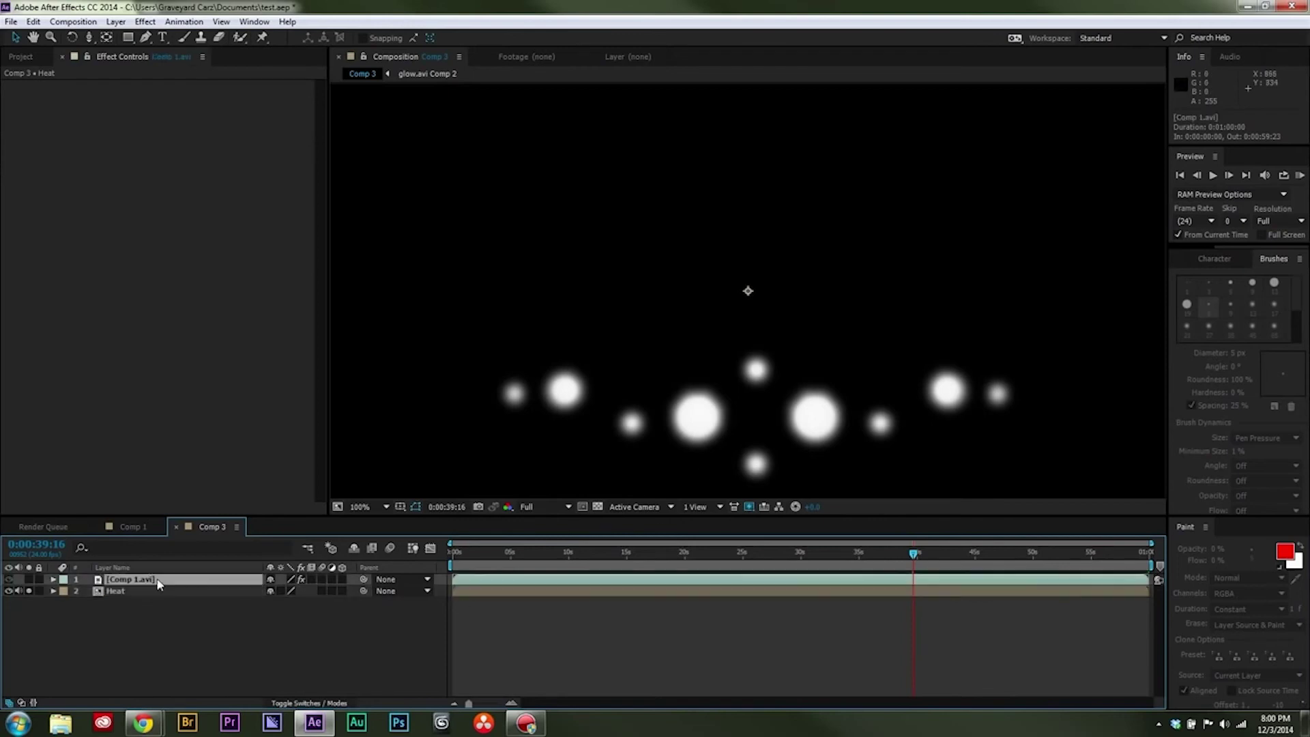
left_click(29, 579)
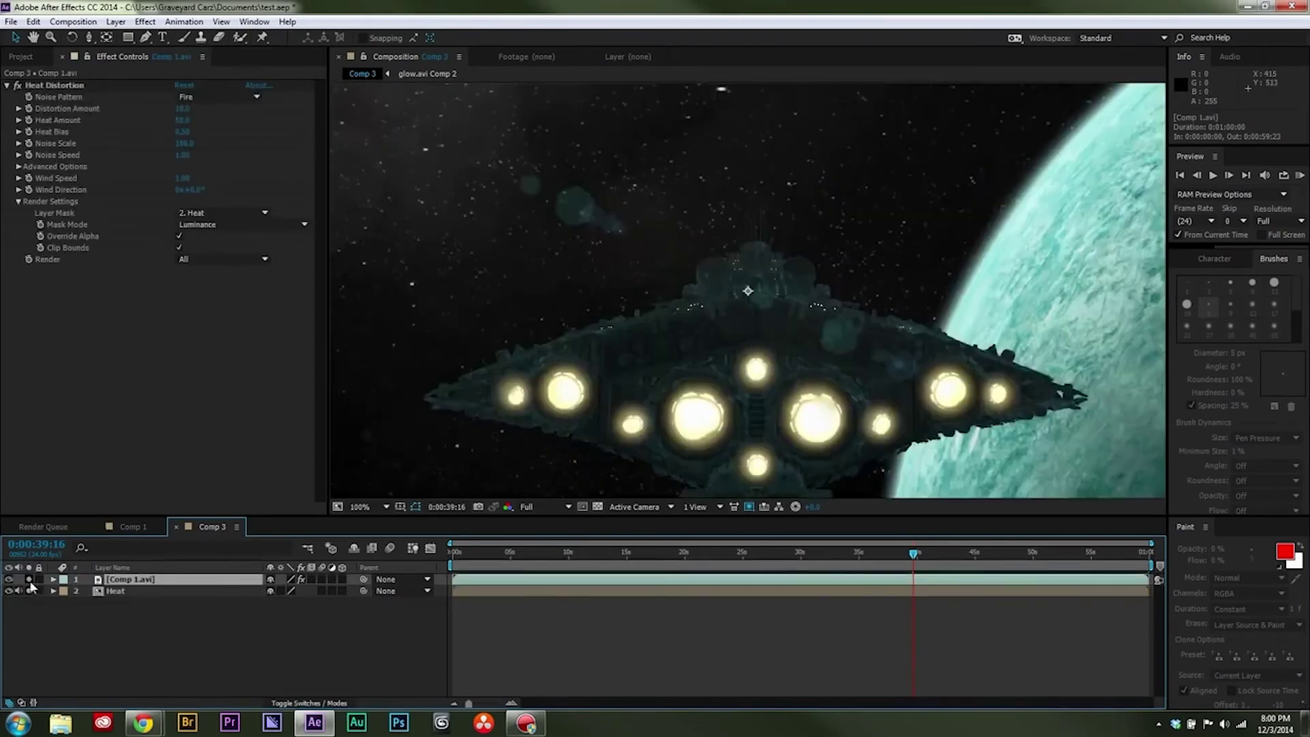
left_click(111, 619)
left_click(122, 579)
- Adjust the Heat Distortion on Comp 1.avi by lowering the Noise Scale to about 27 and reducing the Distortion Amount
left_click_drag(185, 111, 197, 111)
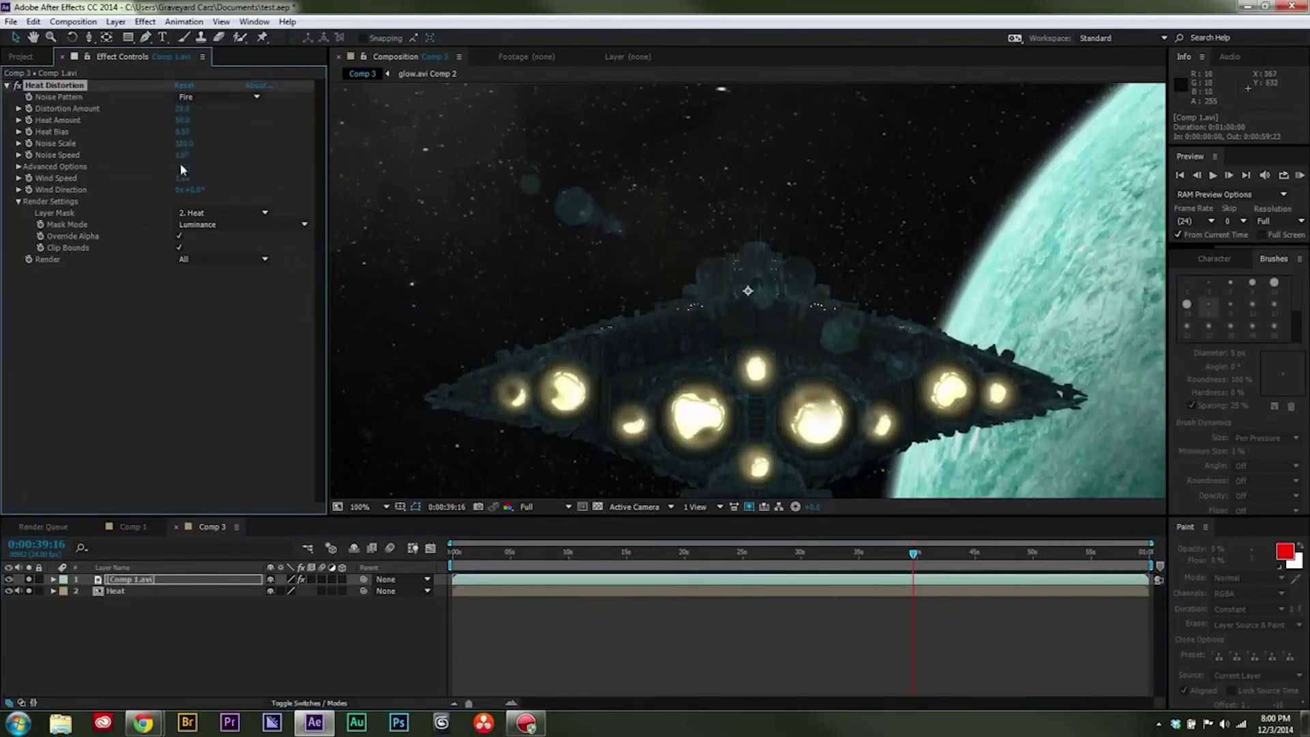
left_click_drag(183, 145, 106, 155)
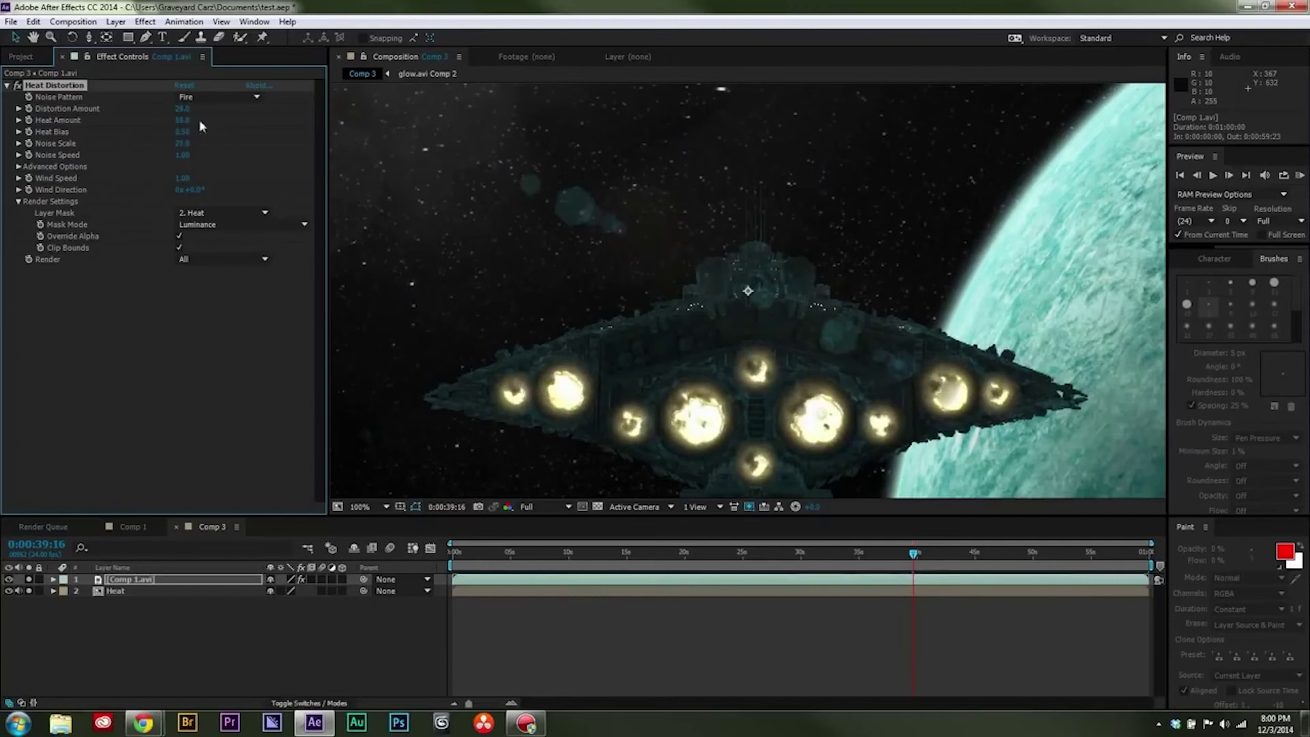
left_click_drag(174, 108, 164, 109)
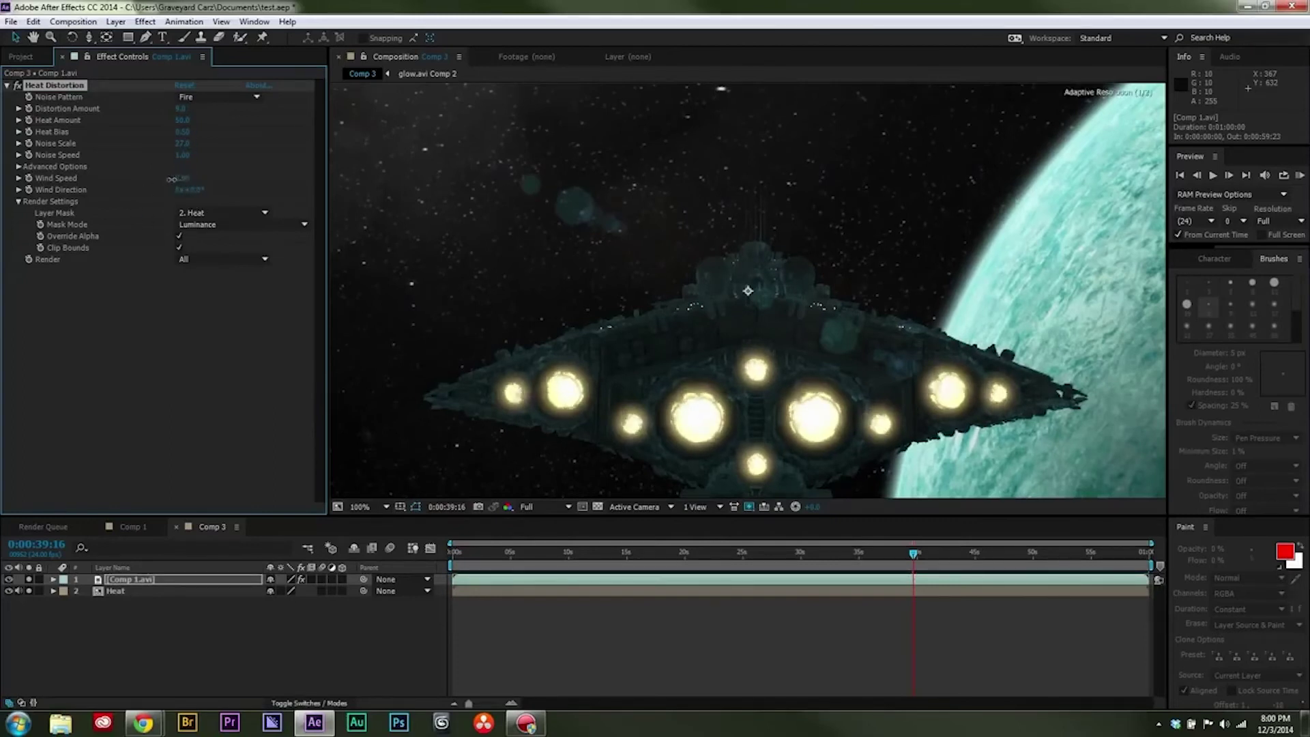
- Set the Heat Distortion Wind Speed to about 0.62 and check the engines around 0:00:38
left_click_drag(173, 179, 148, 178)
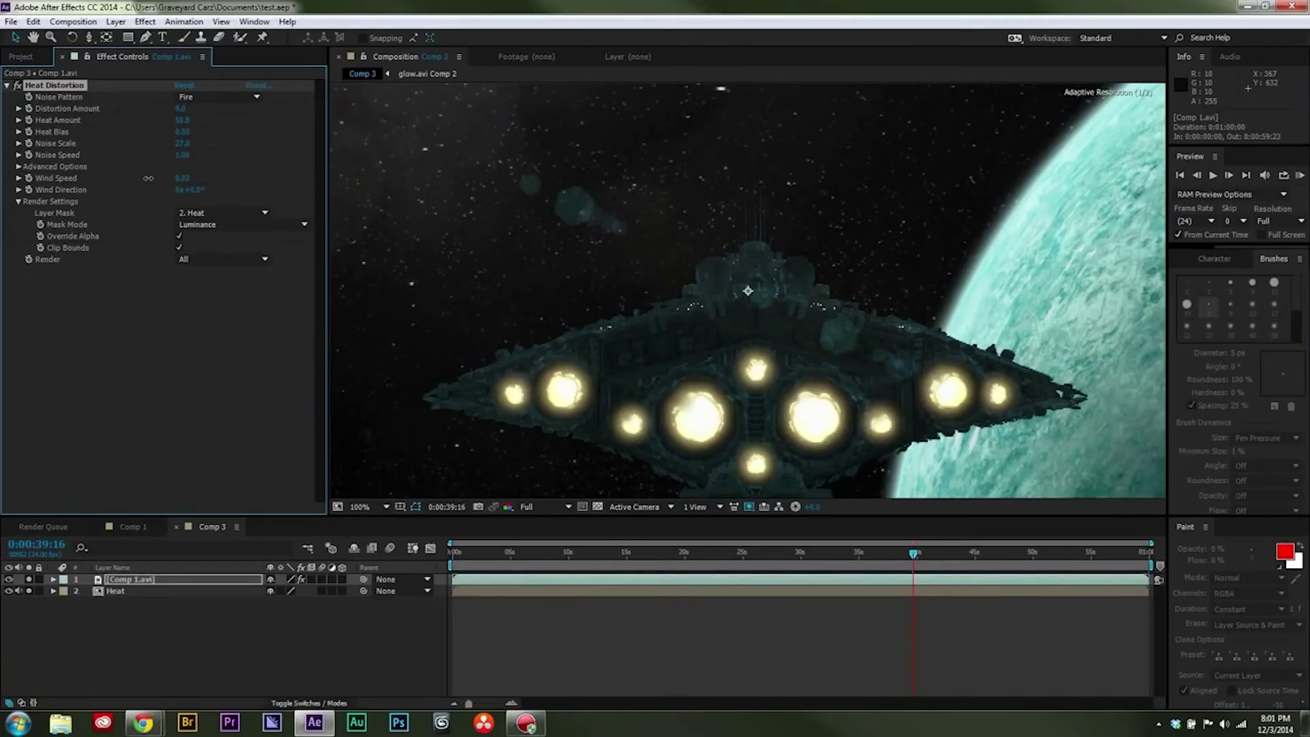
mouse_move(908, 565)
left_mouse_down()
mouse_move(862, 566)
mouse_move(902, 571)
left_mouse_up()
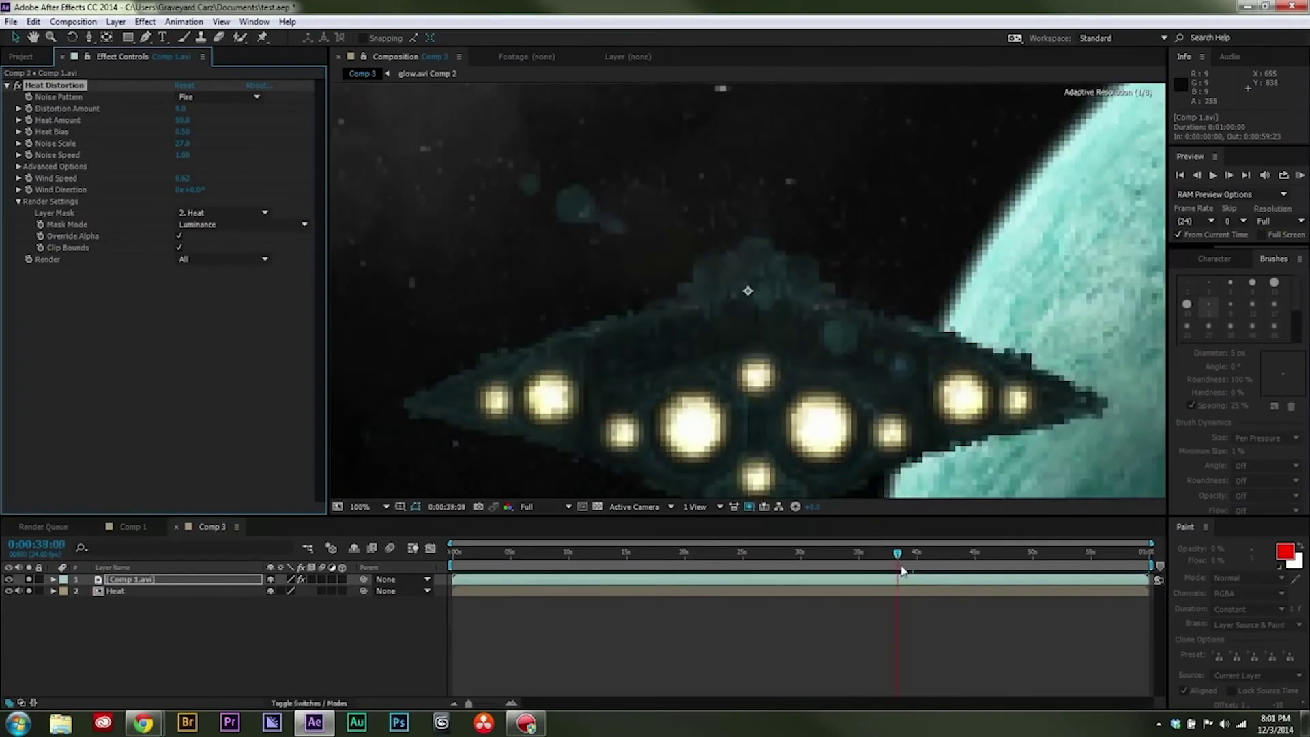
left_click(742, 554)
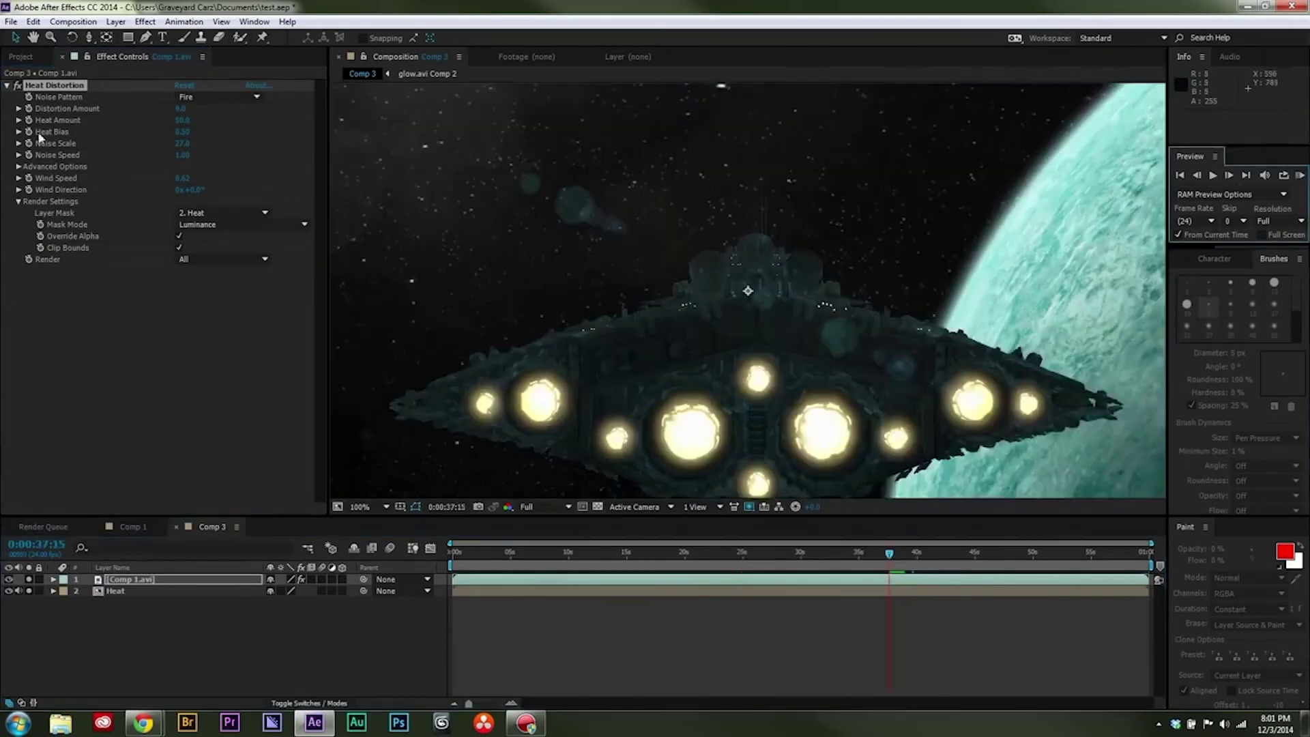
- Keyframe the Heat Distortion Noise Scale at 0:00:37:15 and set it to 5 at 0:00:59:18
left_click(28, 143)
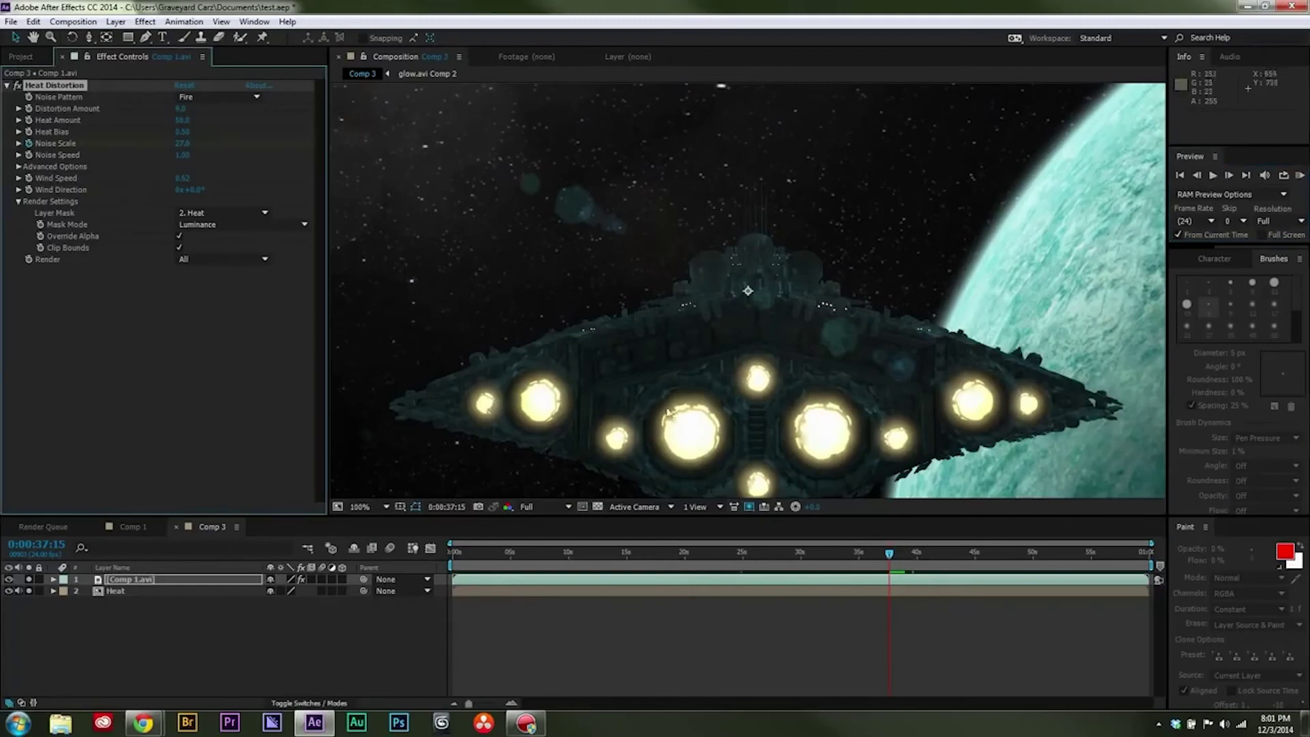
left_click_drag(898, 560, 1147, 552)
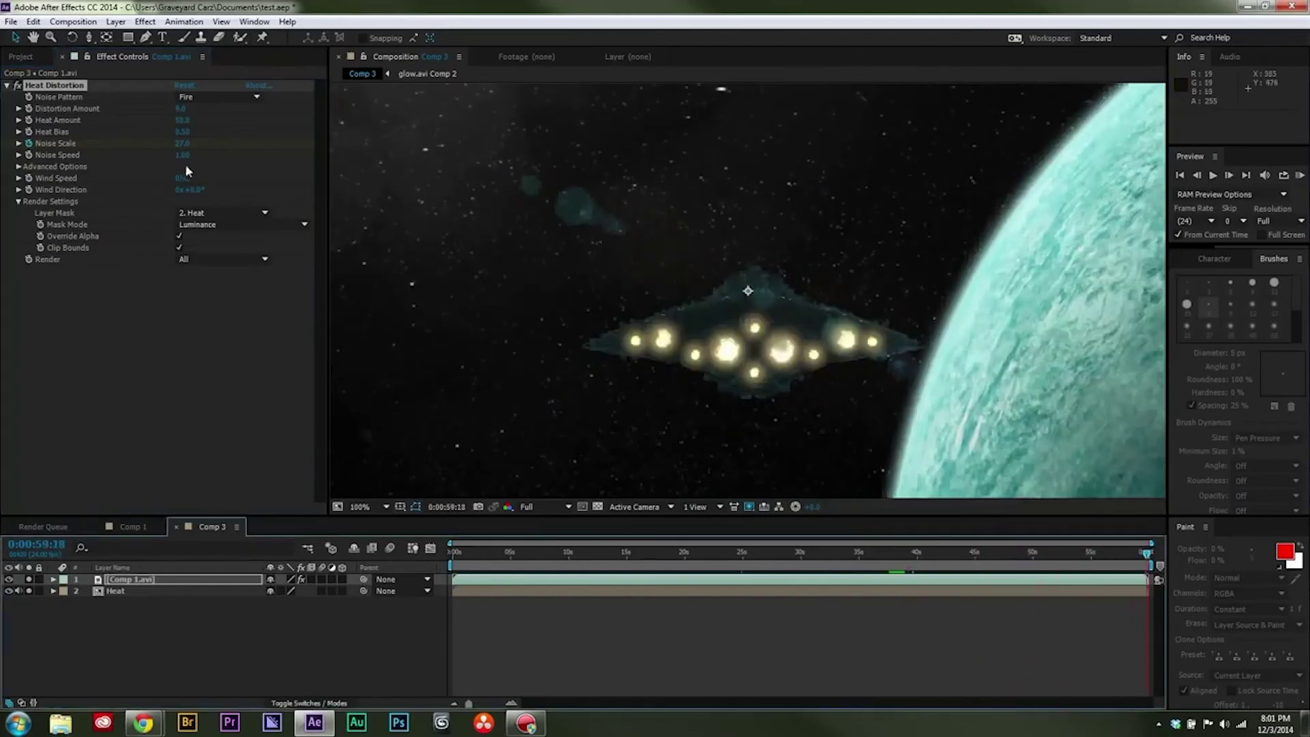
left_click(182, 143)
type("5")
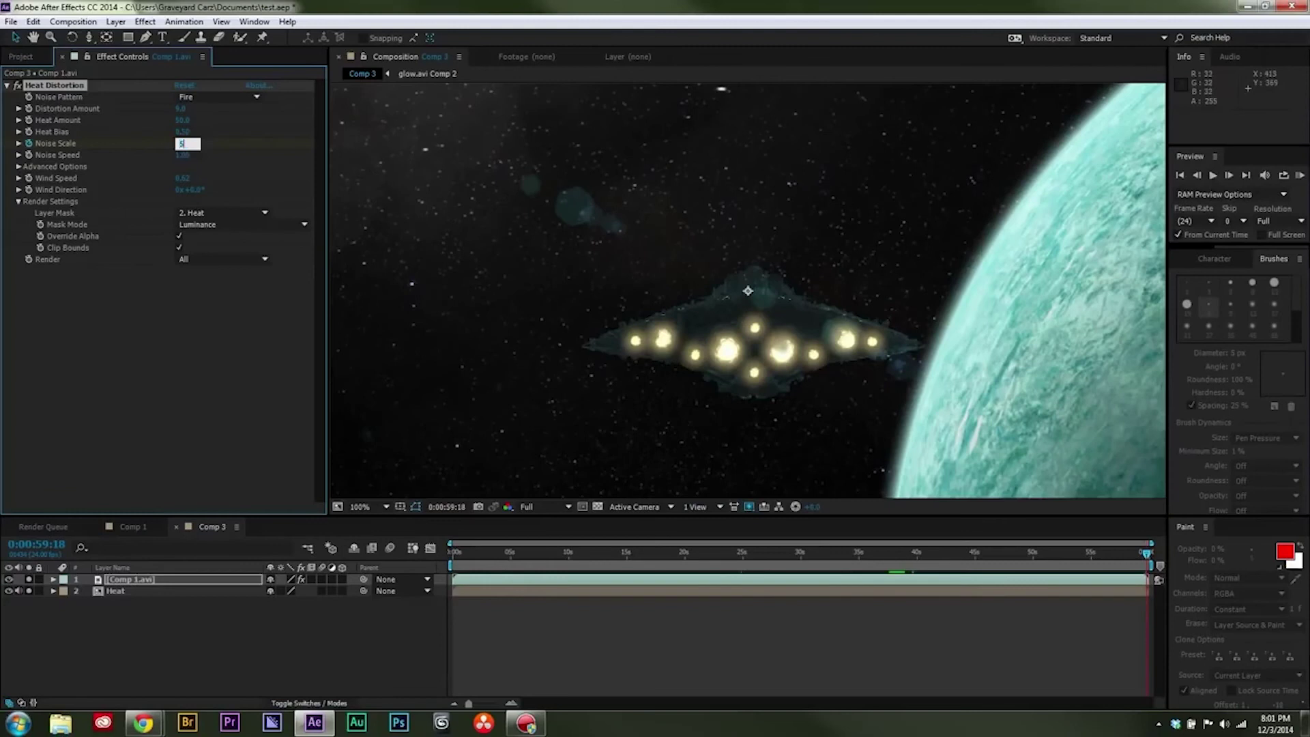
left_click(87, 456)
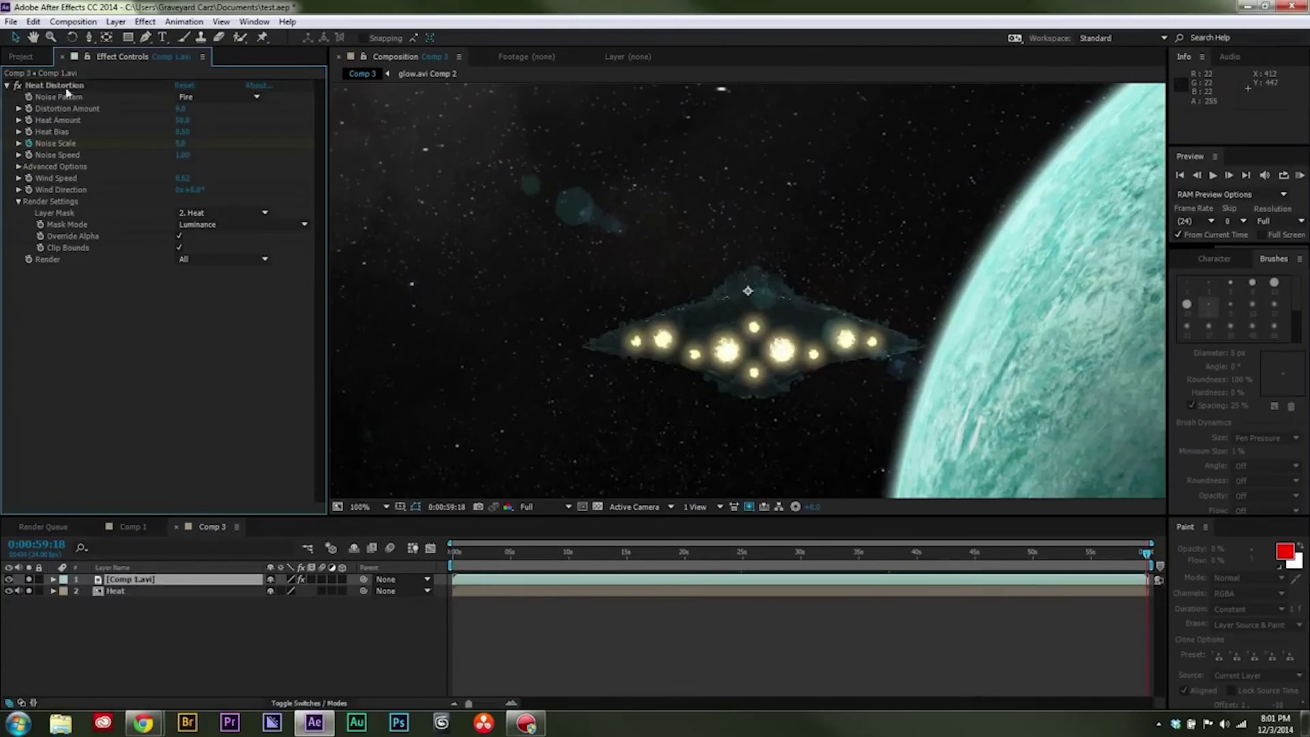
- Keyframe the Distortion Amount at 0:00:37:17, lower it at 0:00:59:23, and scrub back to check the animated distortion
left_click(894, 558)
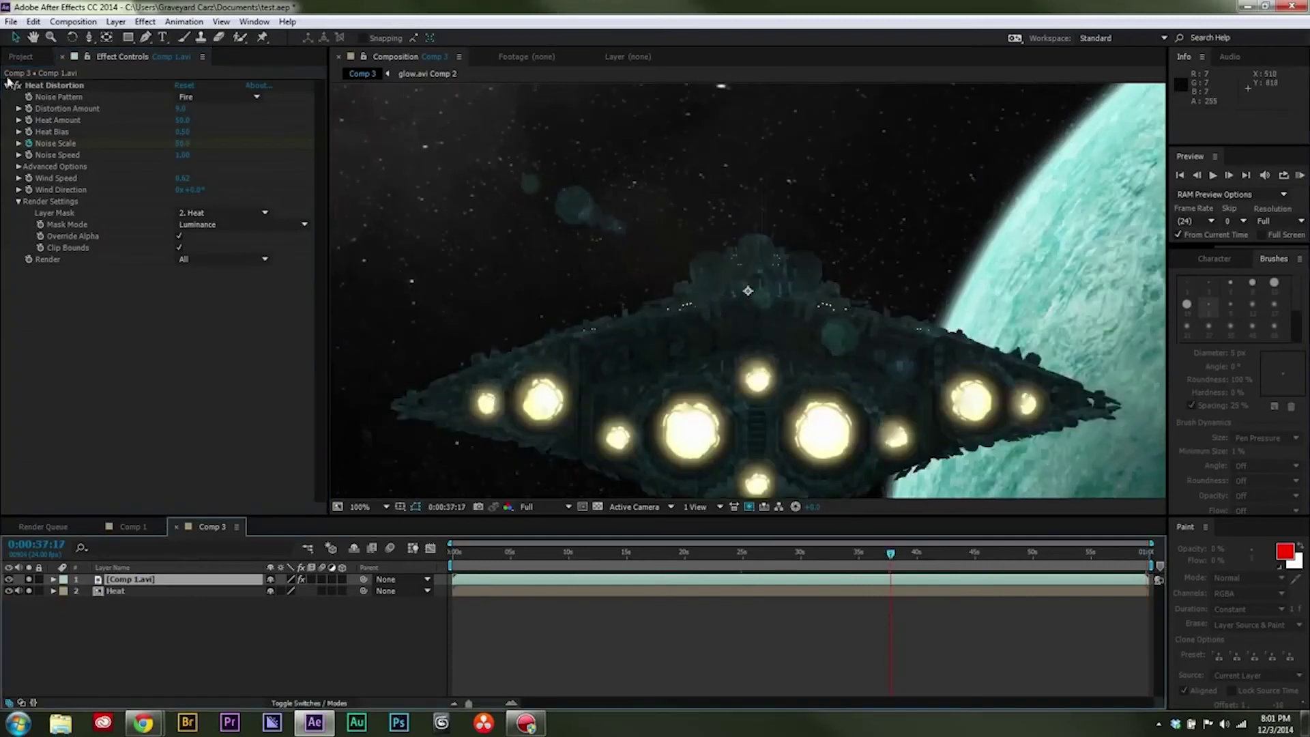
left_click(29, 109)
left_click_drag(1090, 556, 1176, 556)
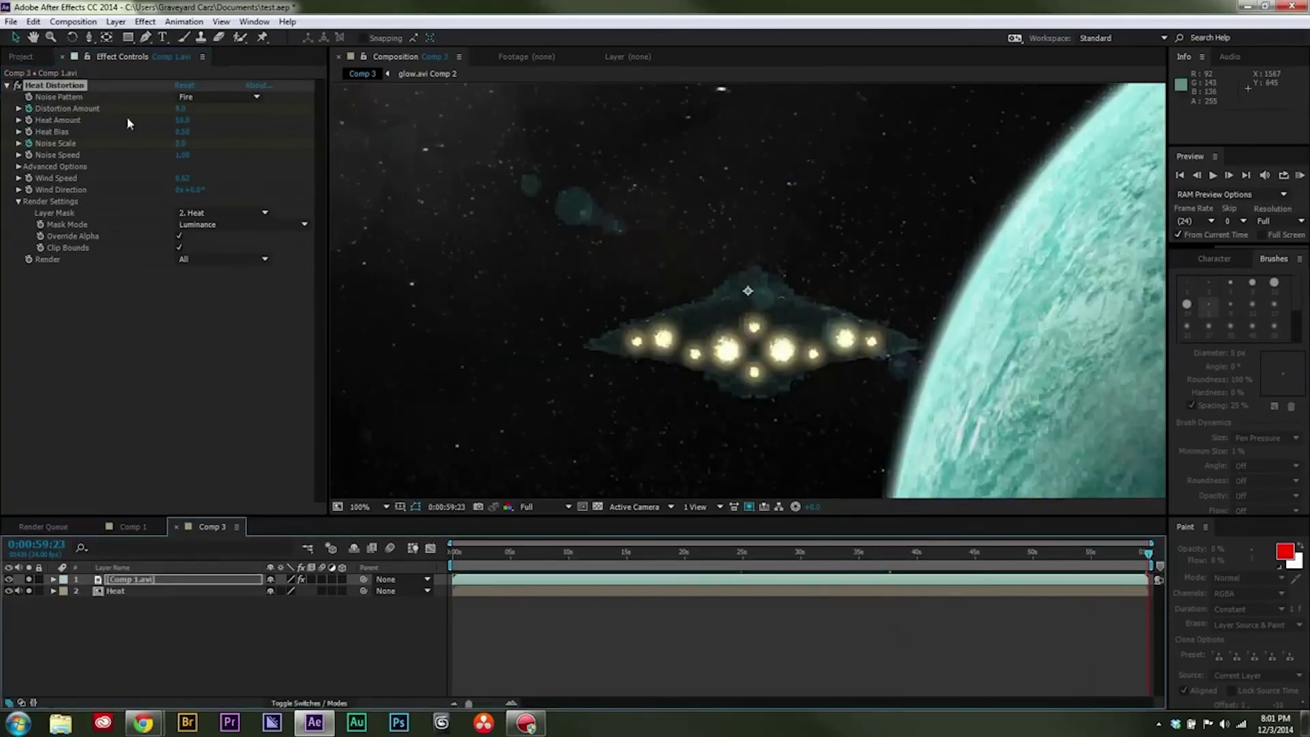
left_click(181, 108)
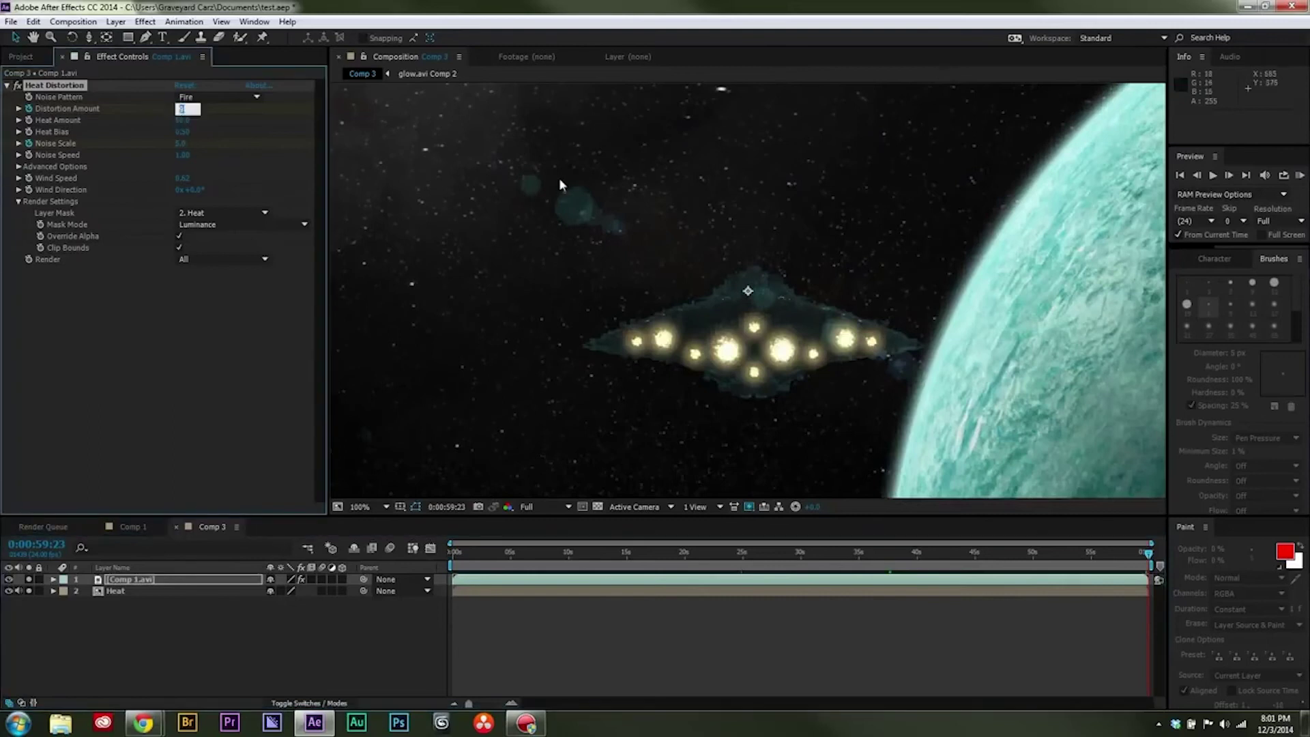
key("Return")
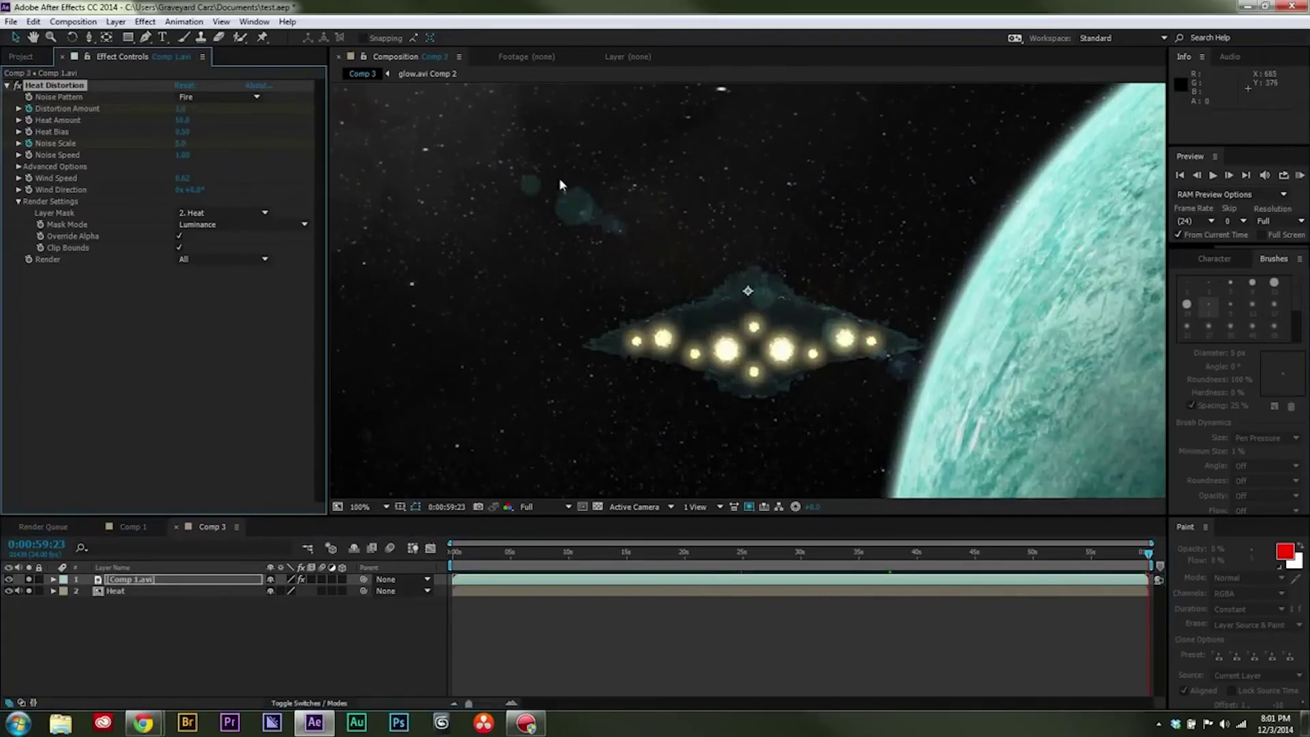
left_click_drag(1129, 565, 881, 580)
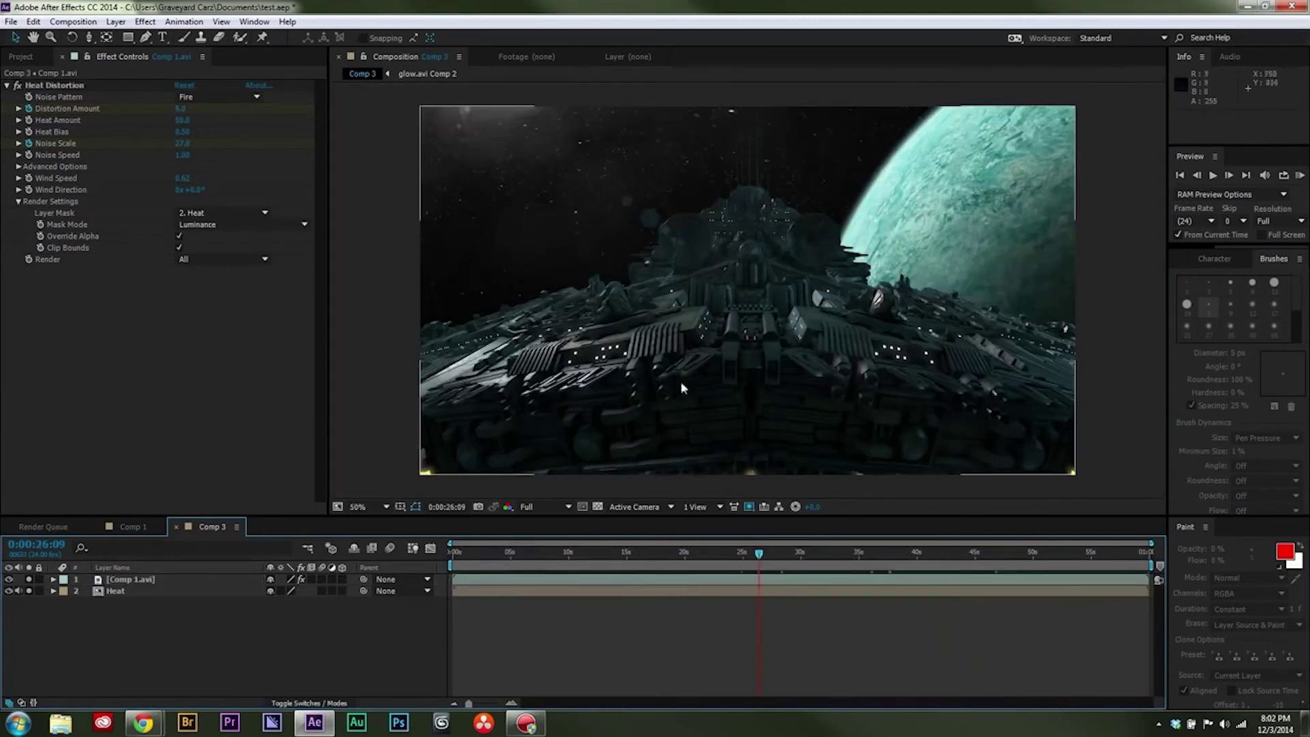
- Go to 0:00:07:10 and add a new adjustment layer above Comp 1.avi in Comp 3
left_click_drag(759, 554, 559, 565)
left_click(145, 22)
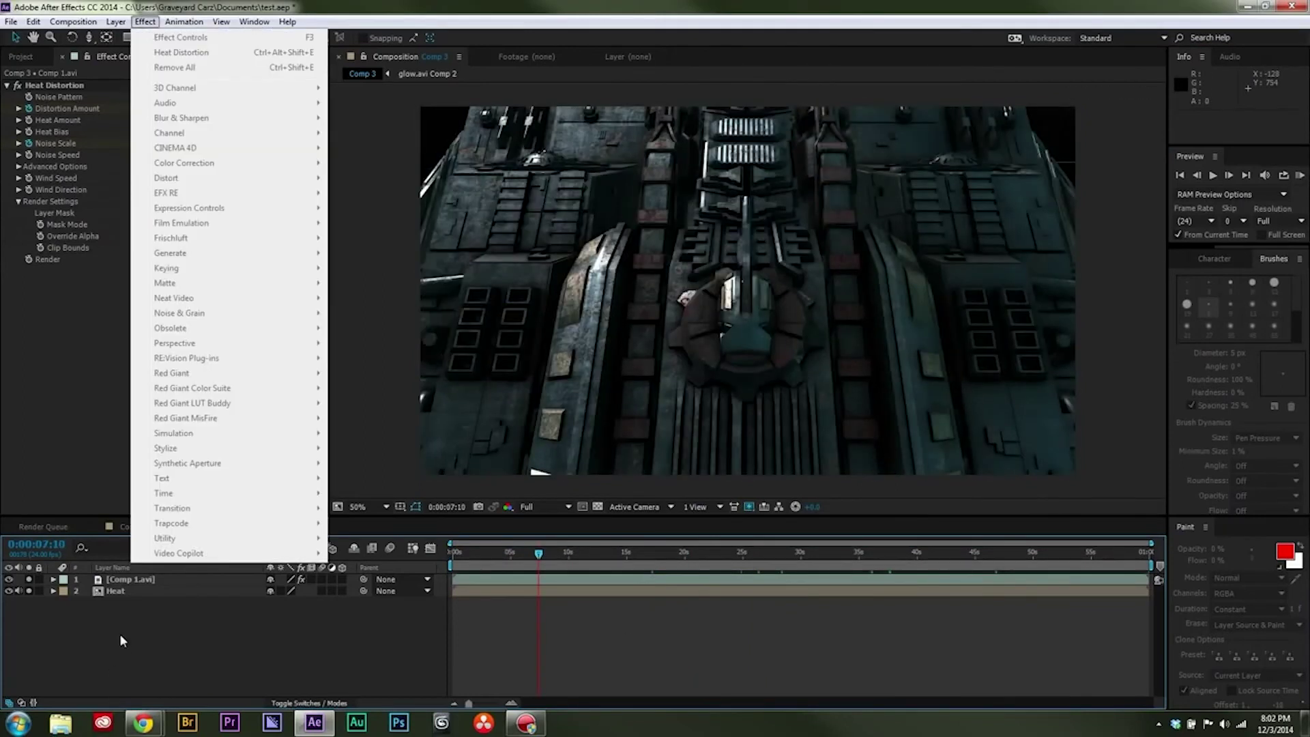
left_click(122, 641)
left_click(116, 22)
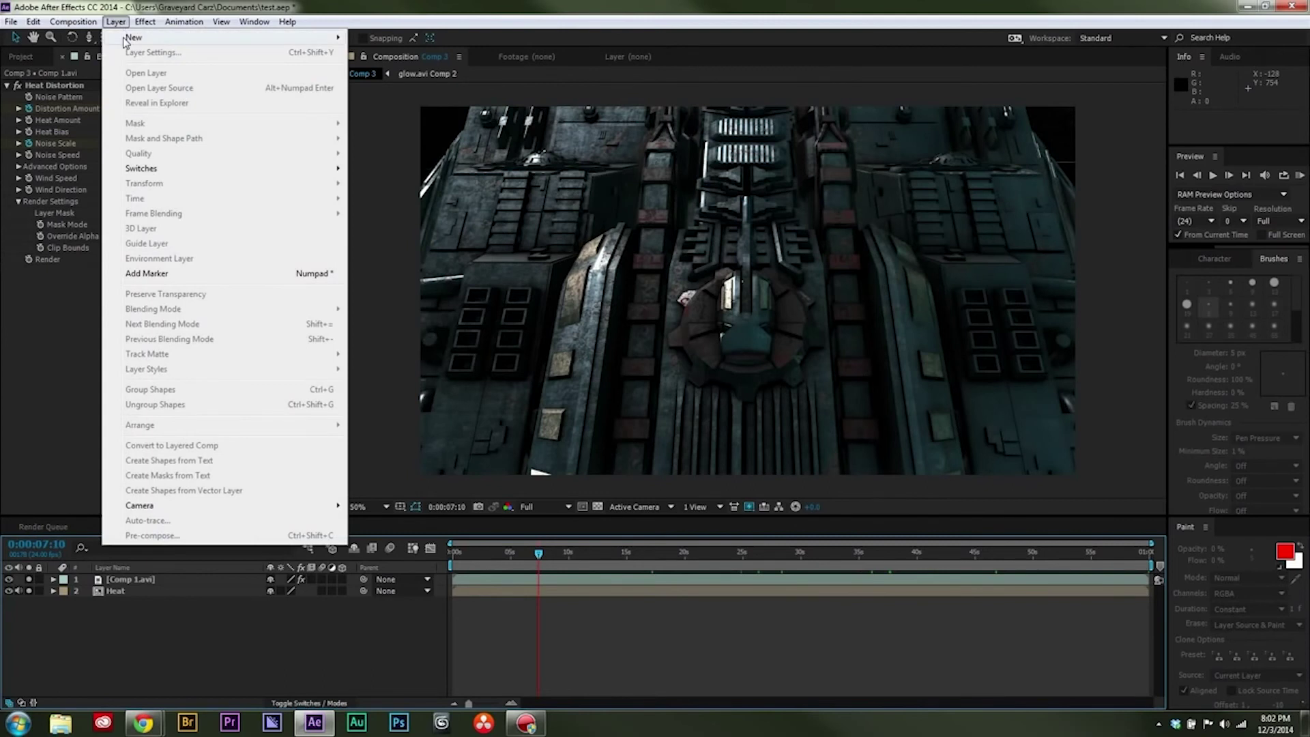
mouse_move(129, 38)
left_click(404, 128)
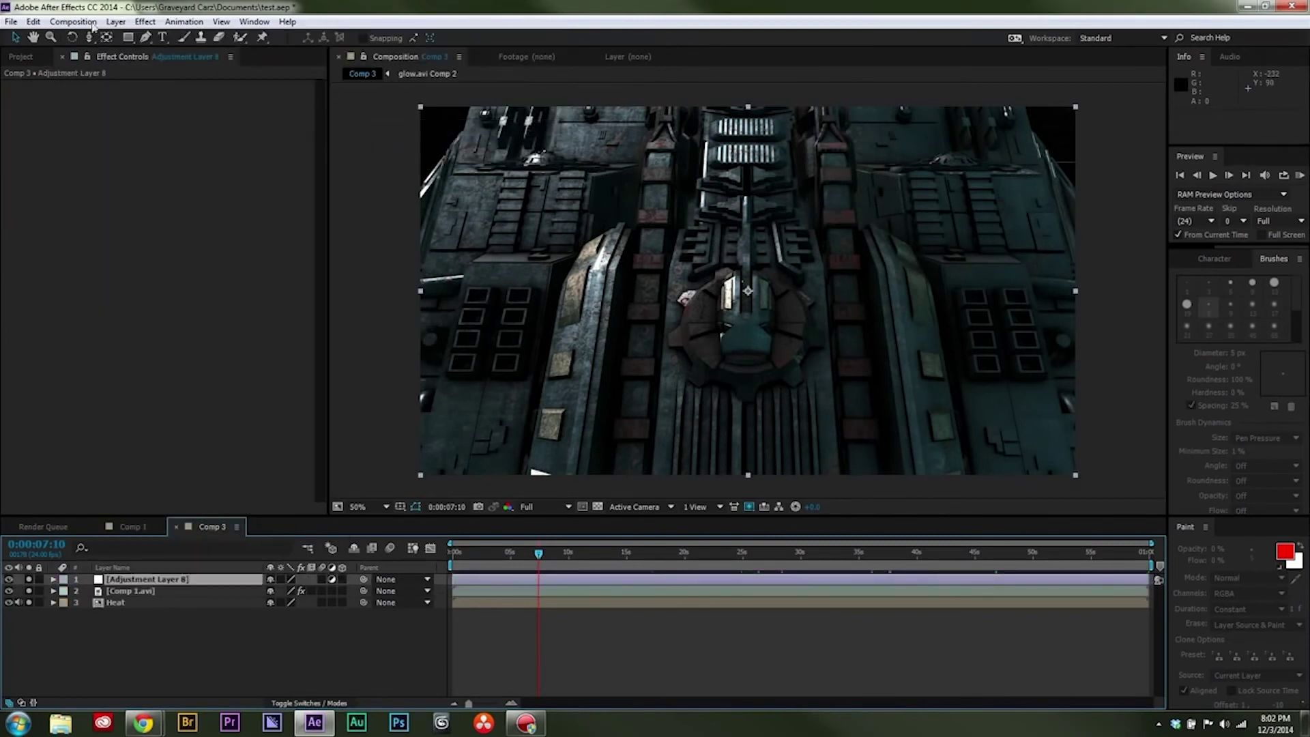
- Apply the RE:Vision RSMB motion blur effect to the adjustment layer and toggle it to compare the hull close up
left_click(146, 21)
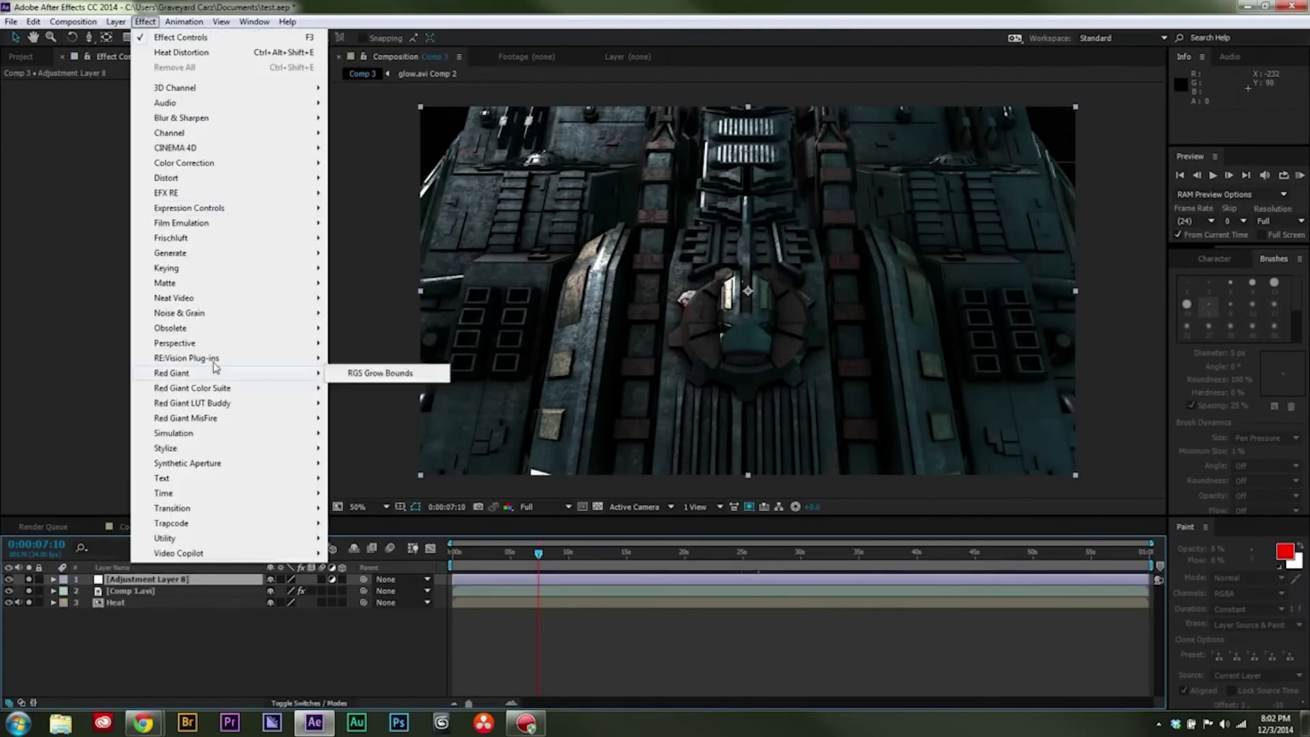
mouse_move(210, 364)
left_click(383, 359)
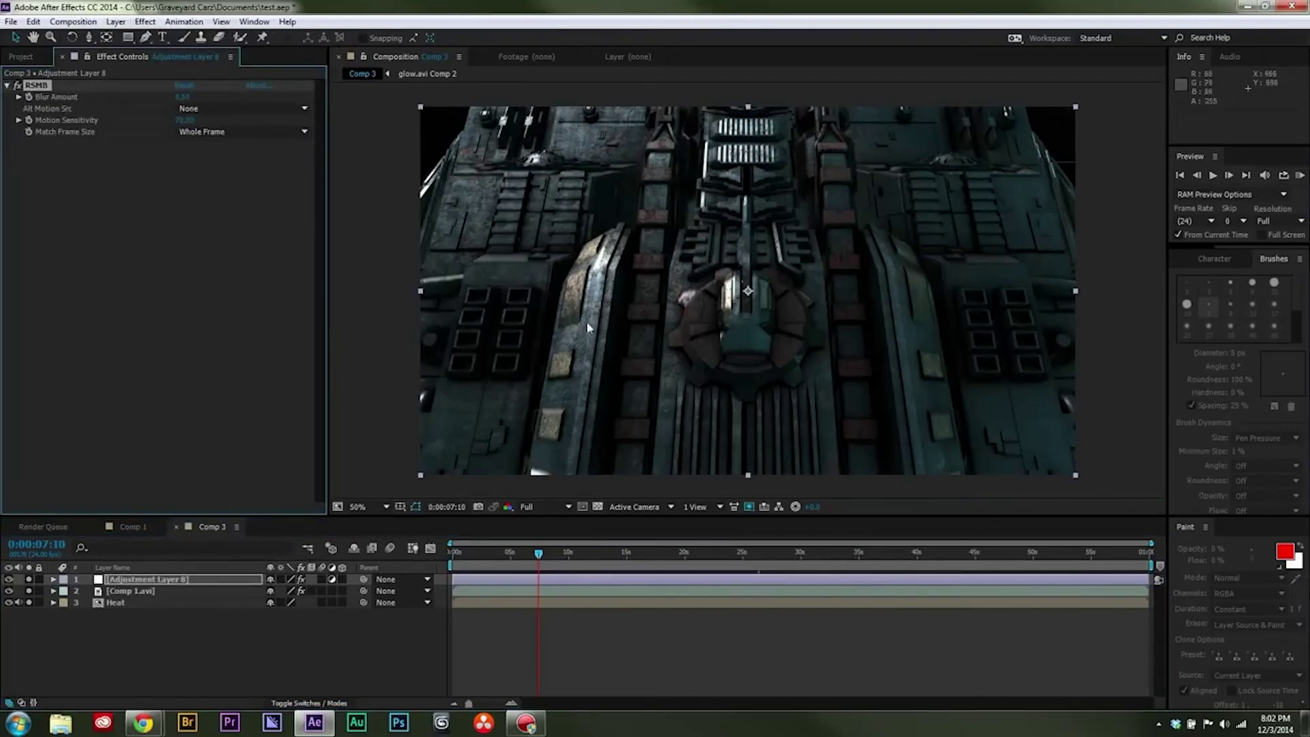
scroll(595, 282, "up", 1)
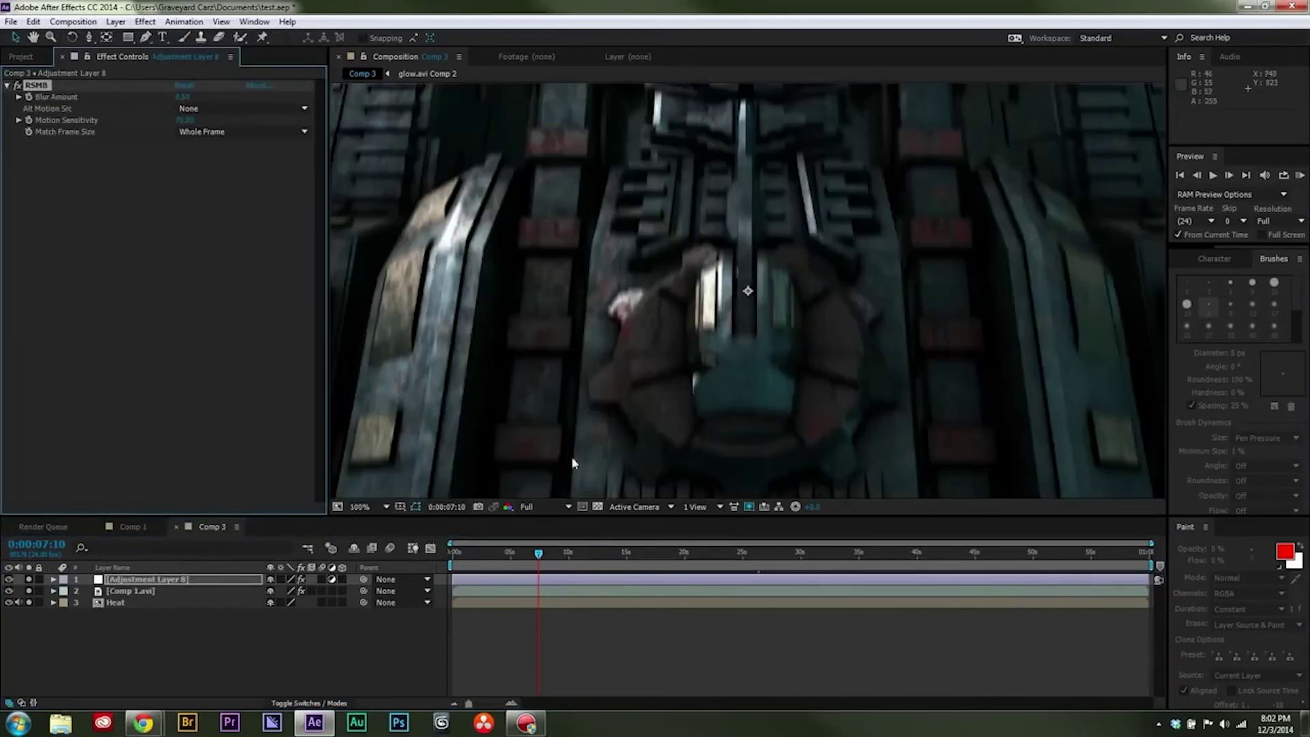
left_click(17, 86)
scroll(724, 489, "down", 1)
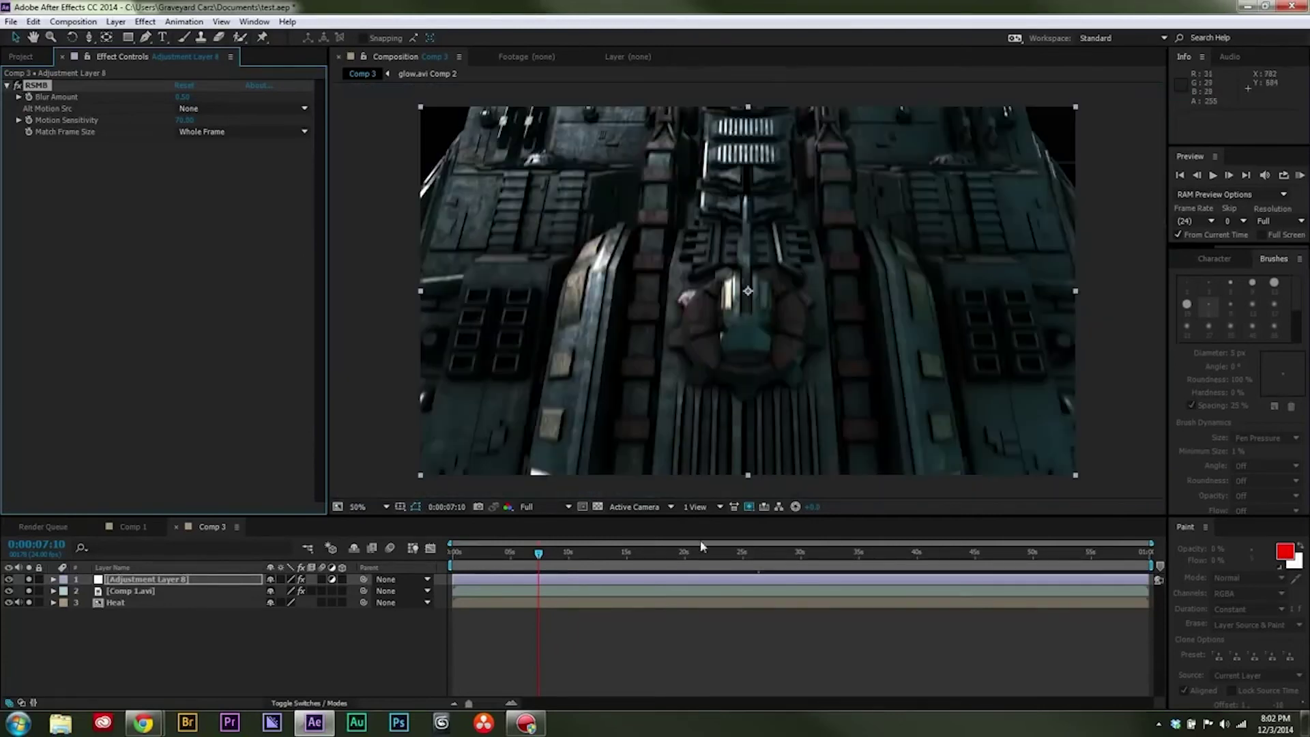
- Check the motion blur up to 0:00:31:05, then add a second adjustment layer on top and apply Red Giant's Looks effect to it
left_click_drag(539, 553, 626, 553)
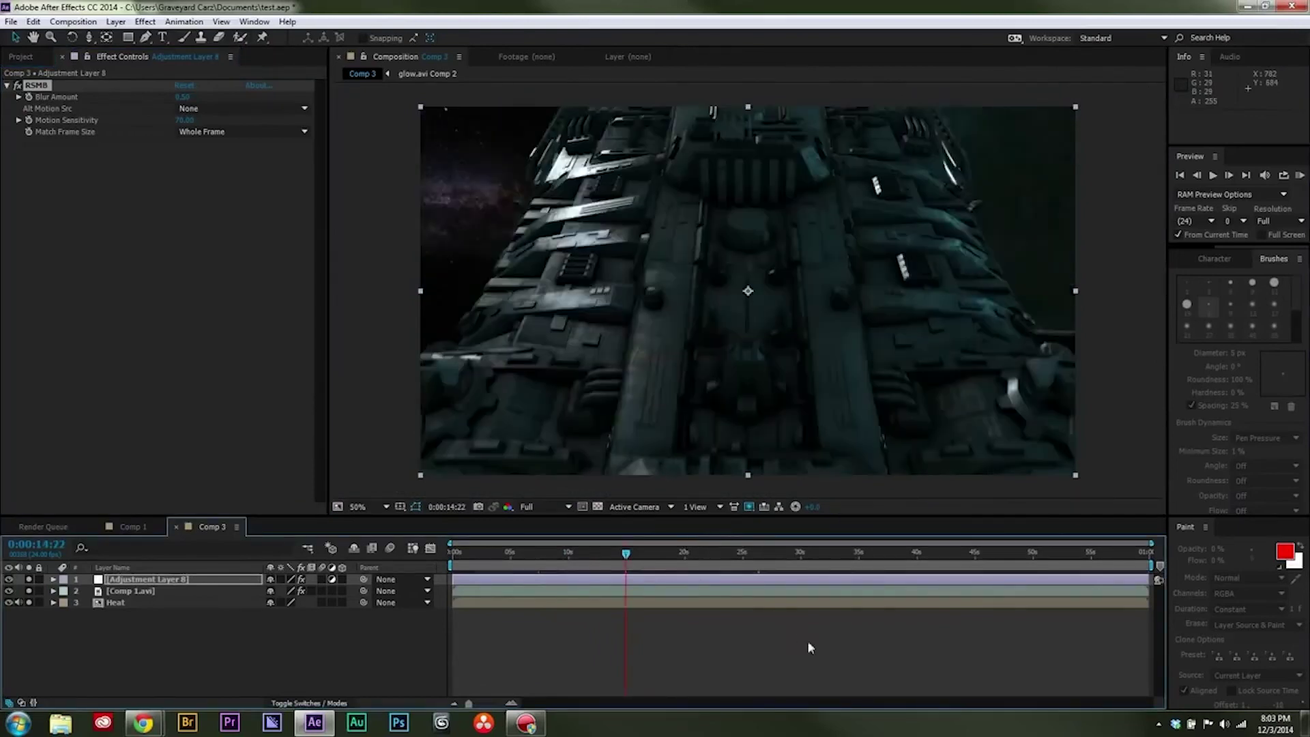
left_click_drag(752, 570, 816, 572)
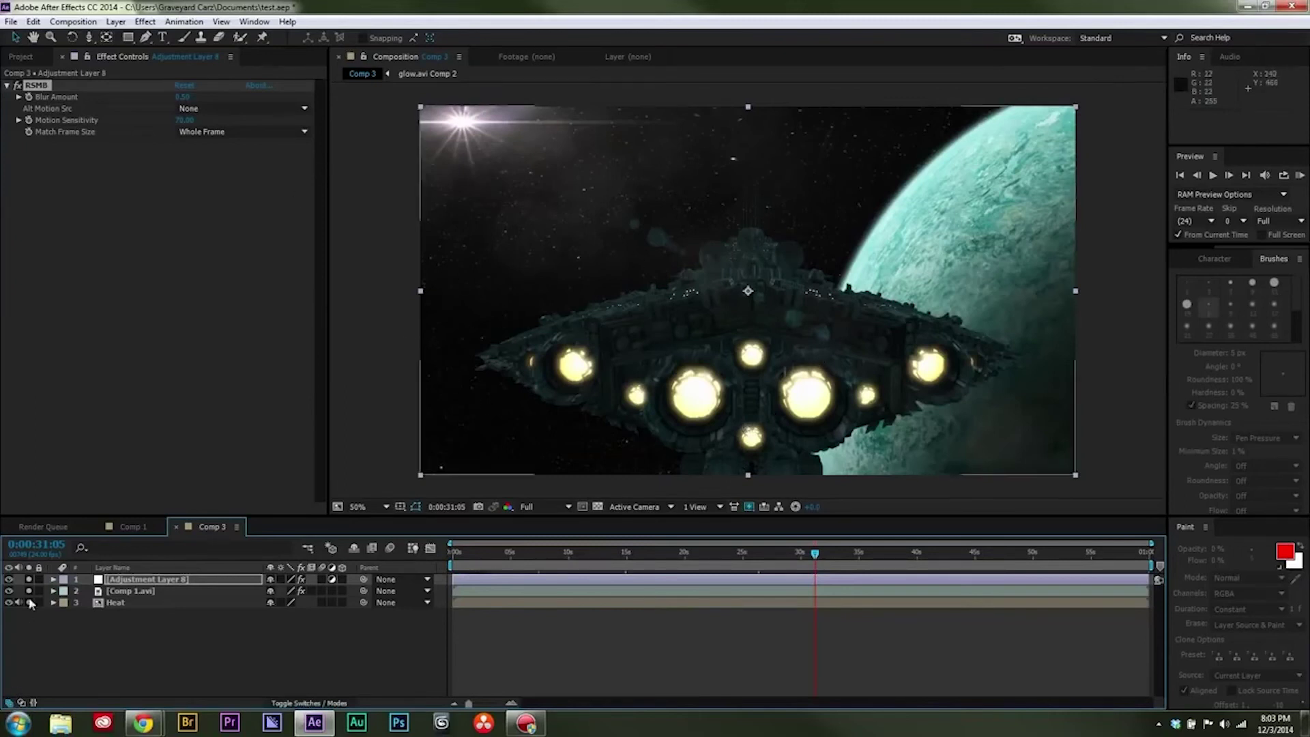
left_click(76, 654)
left_click(116, 22)
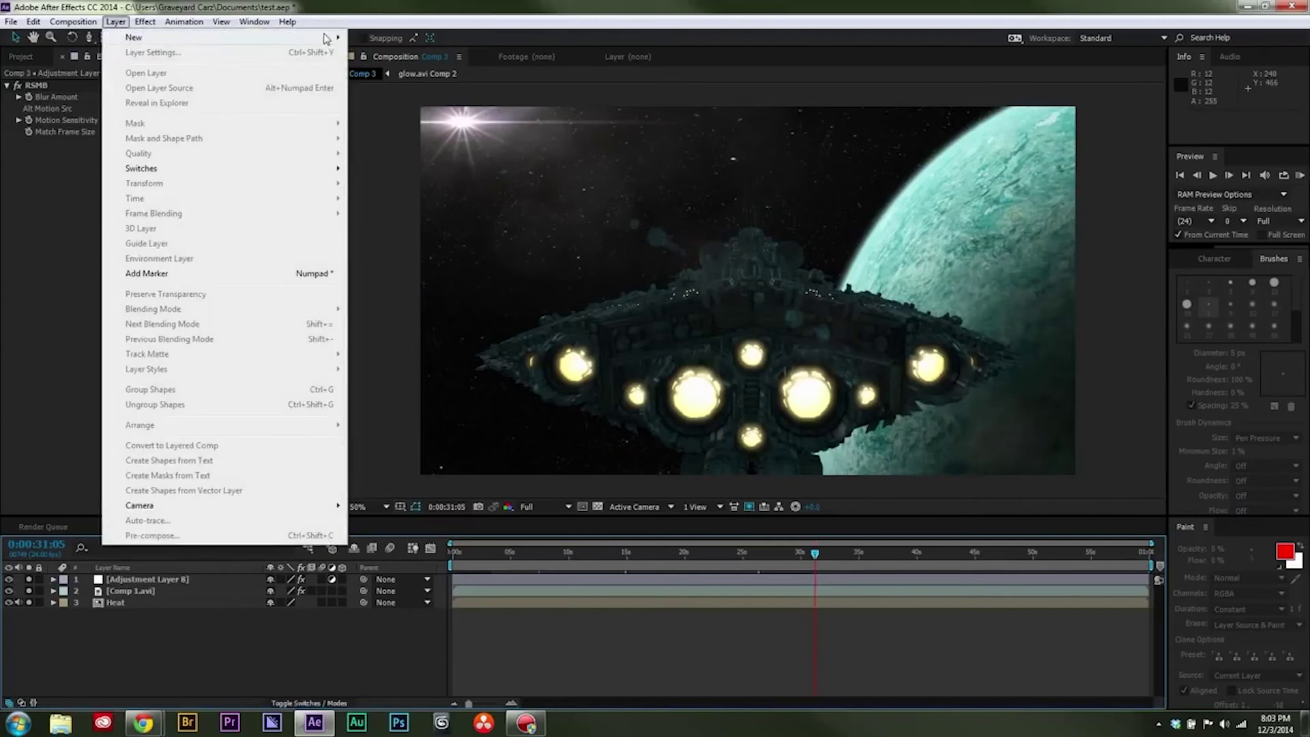
mouse_move(328, 39)
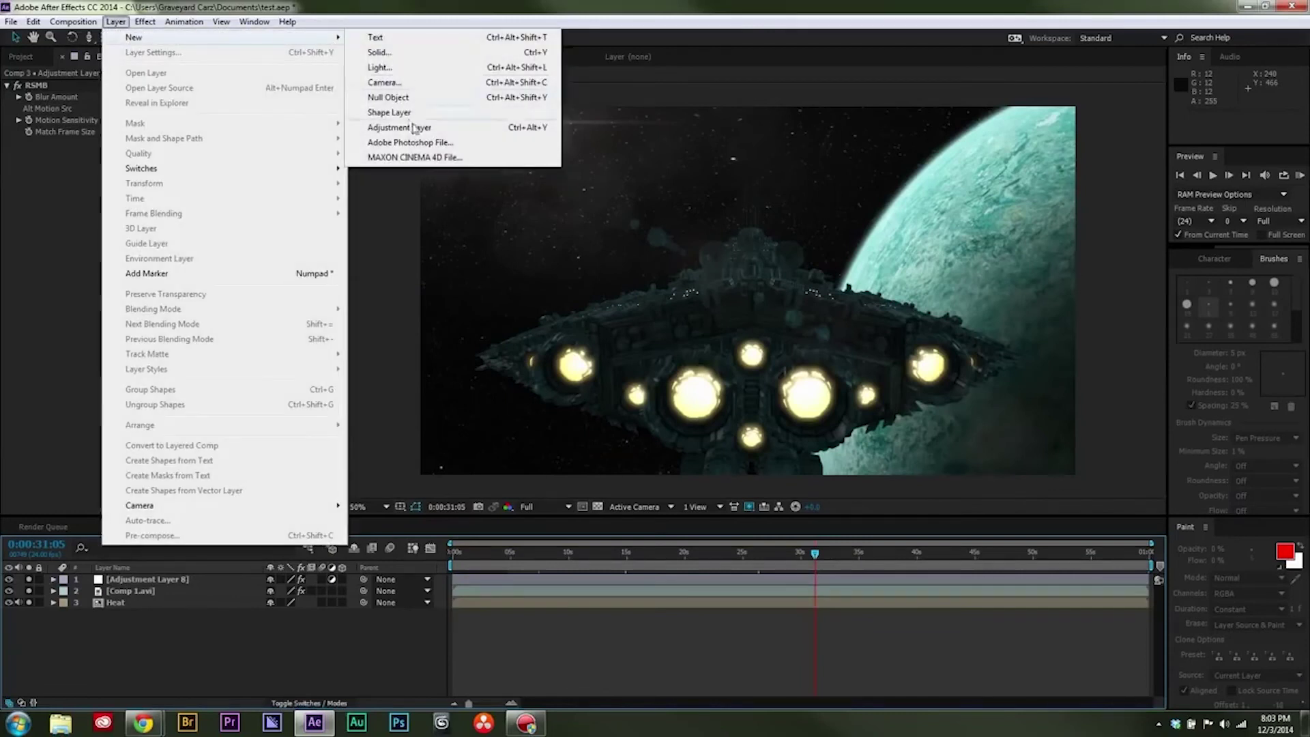
left_click(410, 127)
left_click(145, 22)
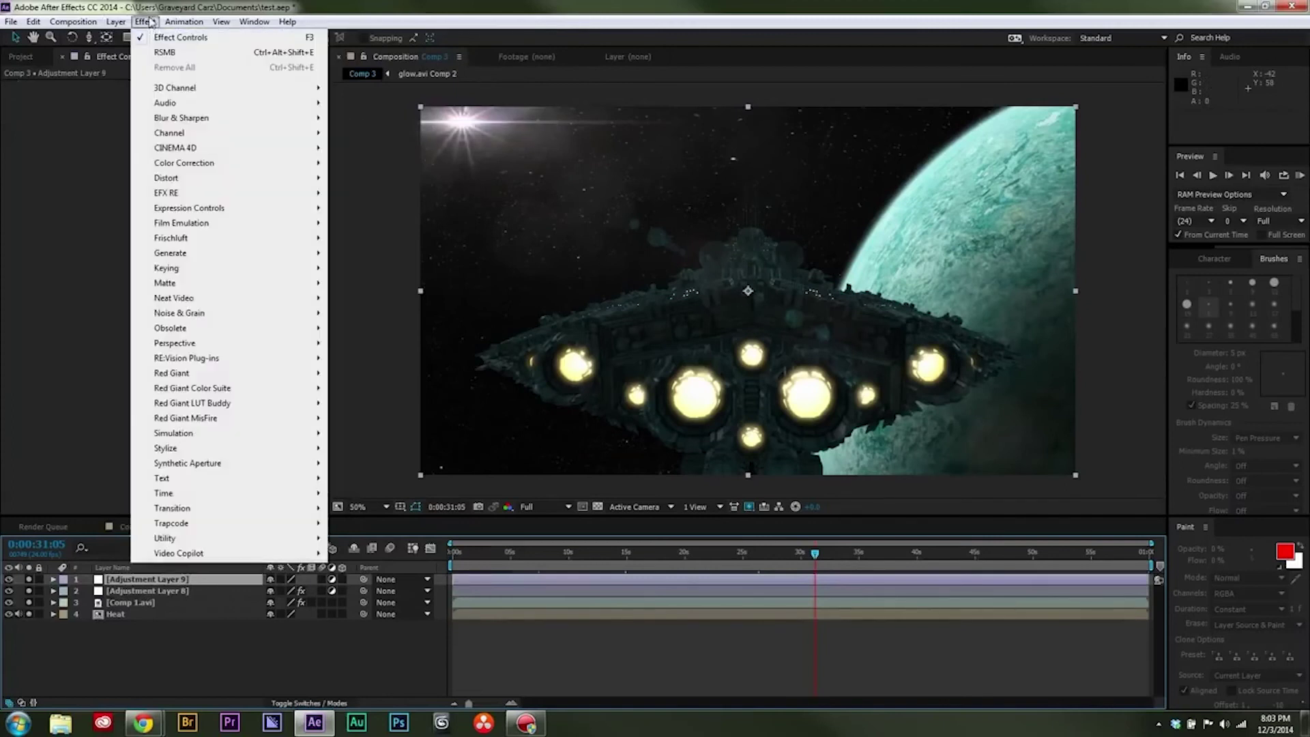
mouse_move(207, 393)
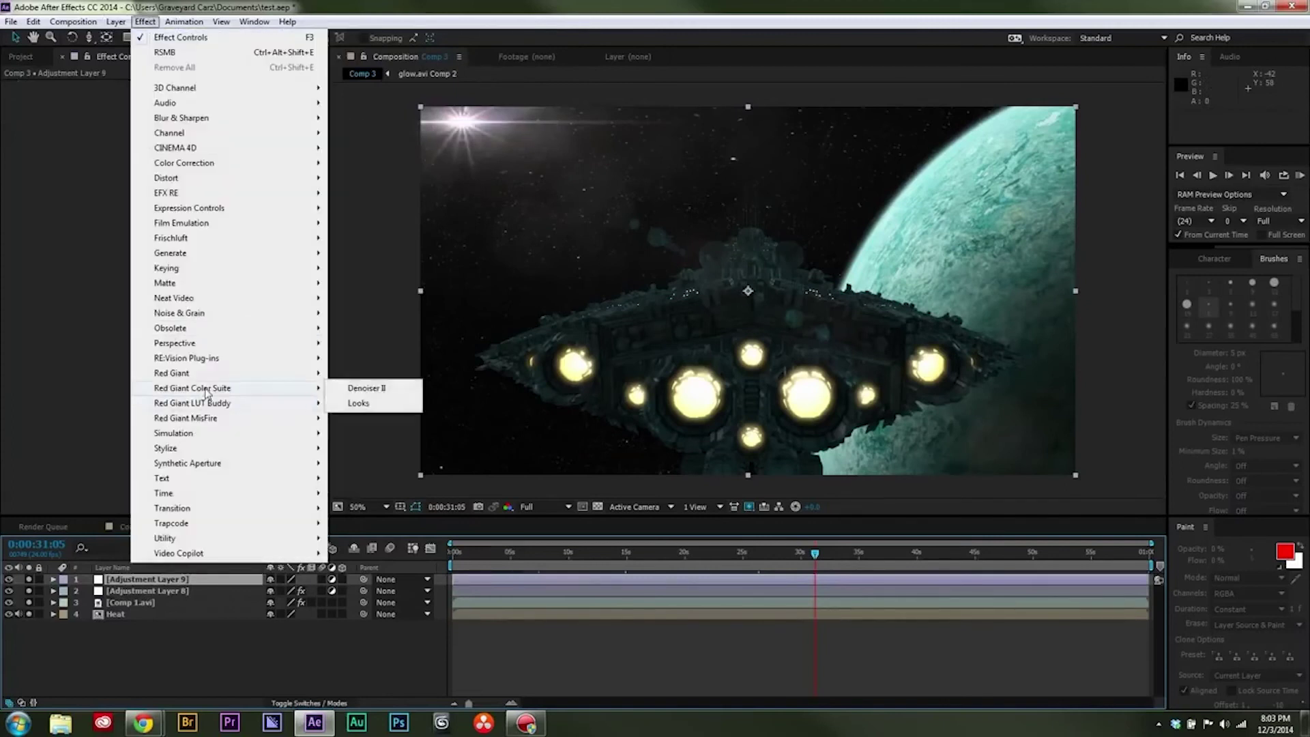
left_click(346, 405)
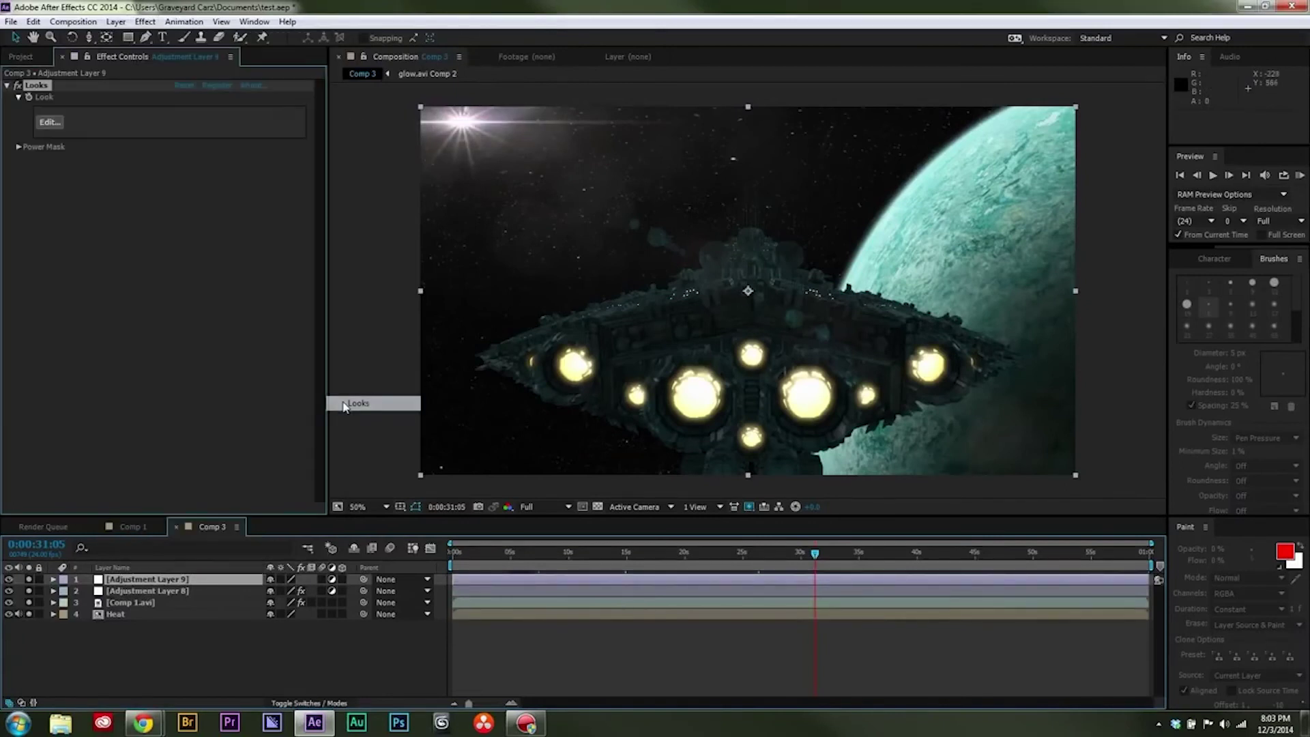
- Open the look for editing in Magic Bullet Looks and add Chromatic Aberration to the Lens stage
left_click(49, 122)
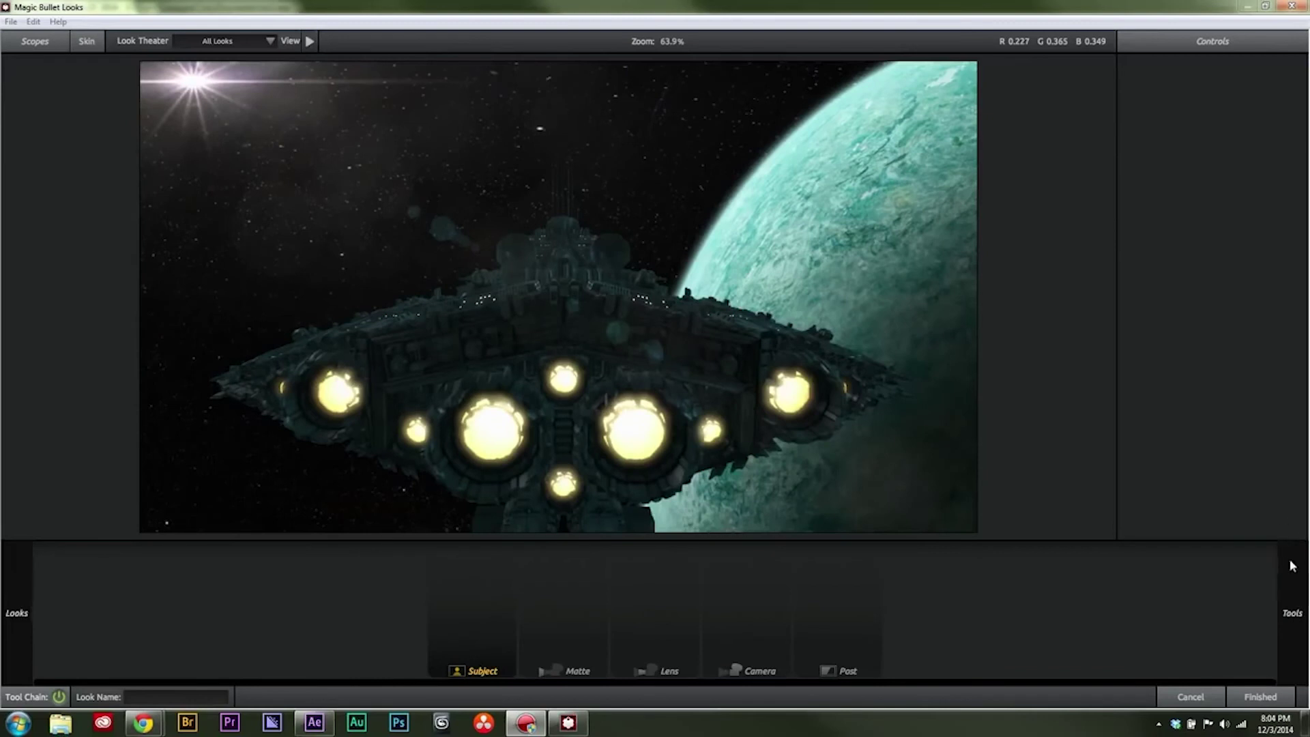
mouse_move(1280, 585)
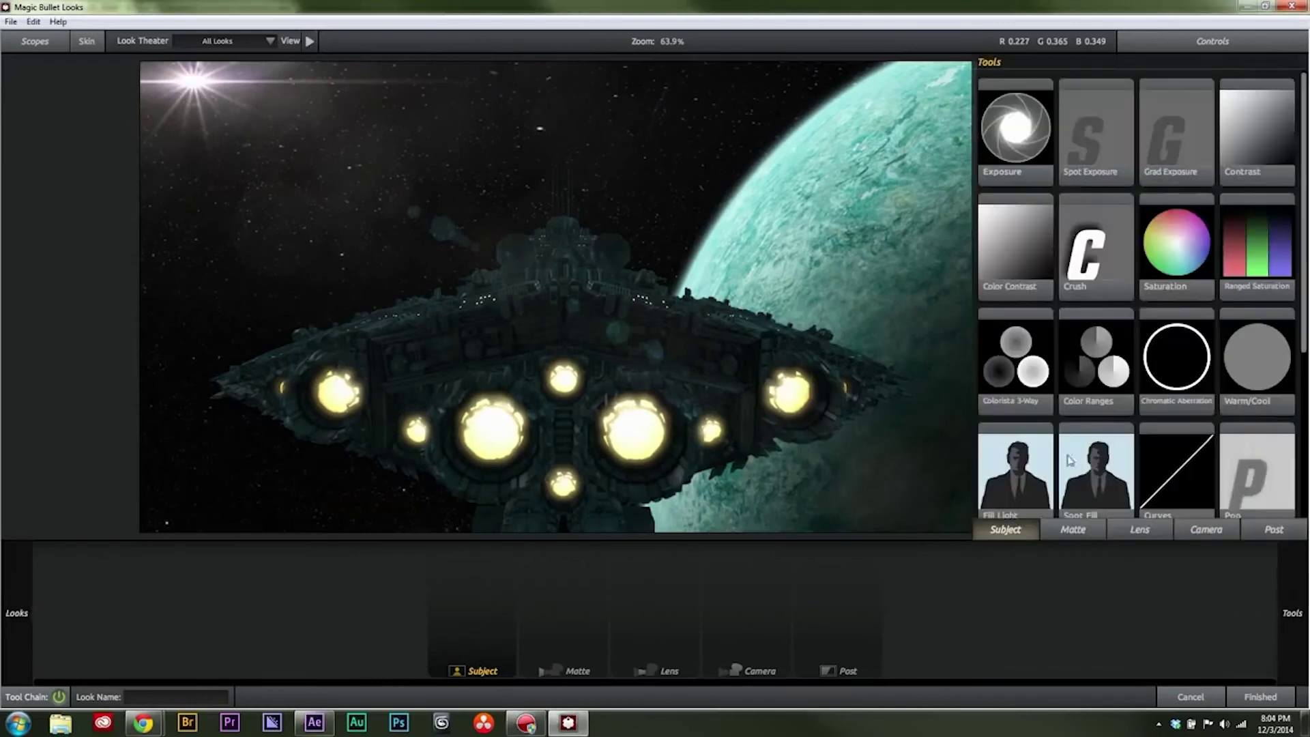
left_click_drag(1179, 367, 657, 610)
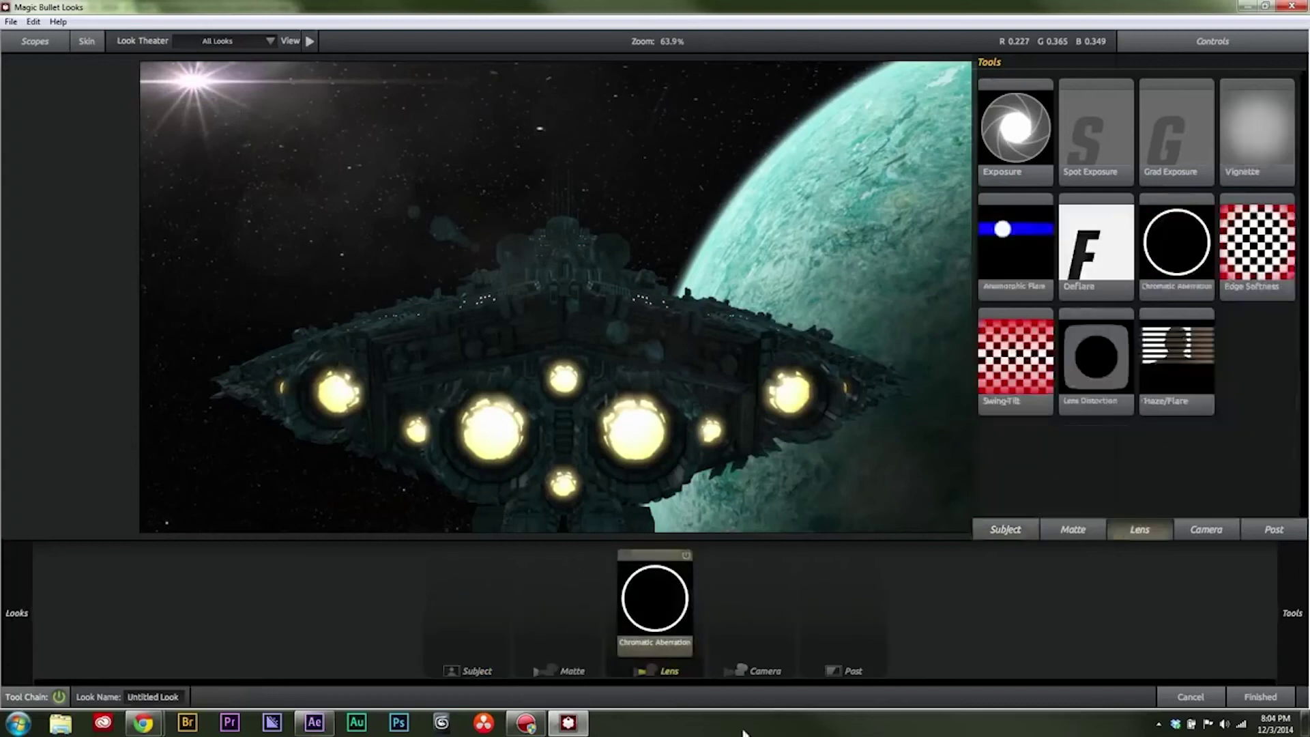
- Set the Chromatic Aberration Red/Cyan value to +0.610, checking the color fringing on the engines up close
left_click_drag(1249, 97, 1280, 97)
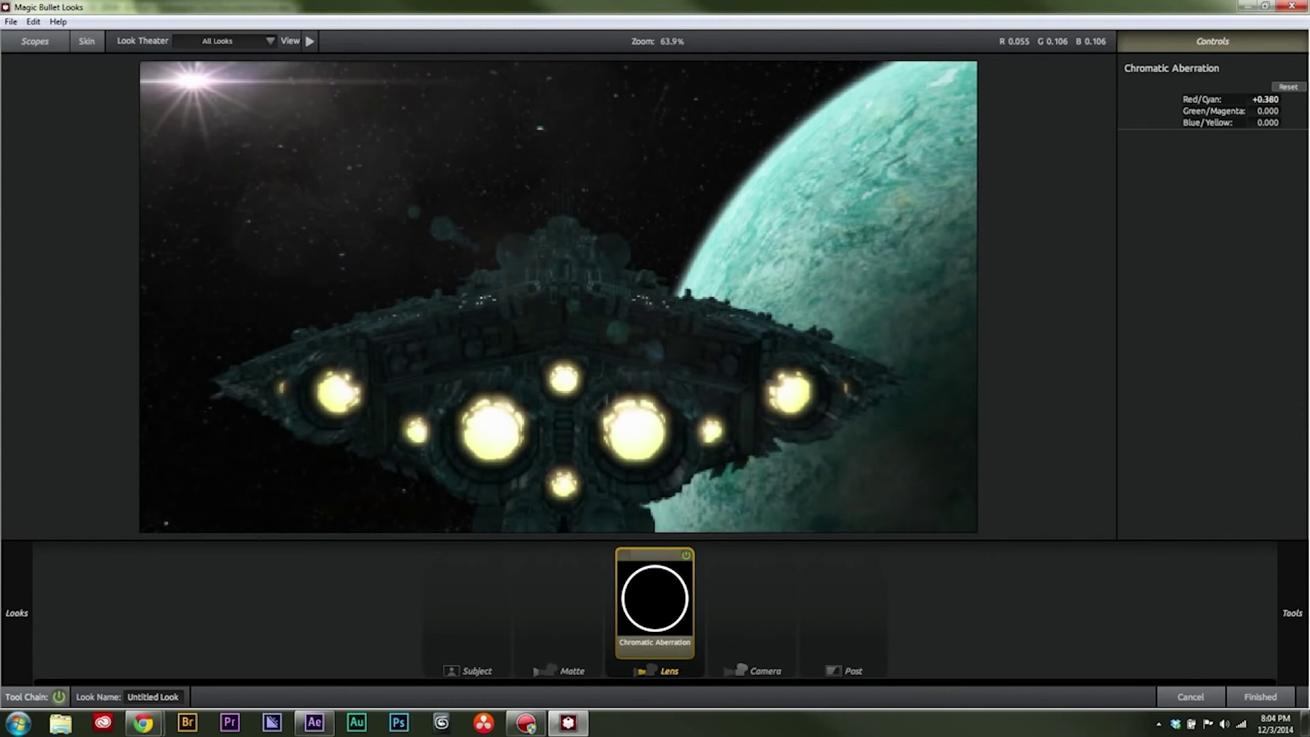
scroll(905, 429, "up", 2)
scroll(997, 375, "up", 2)
scroll(997, 374, "up", 4)
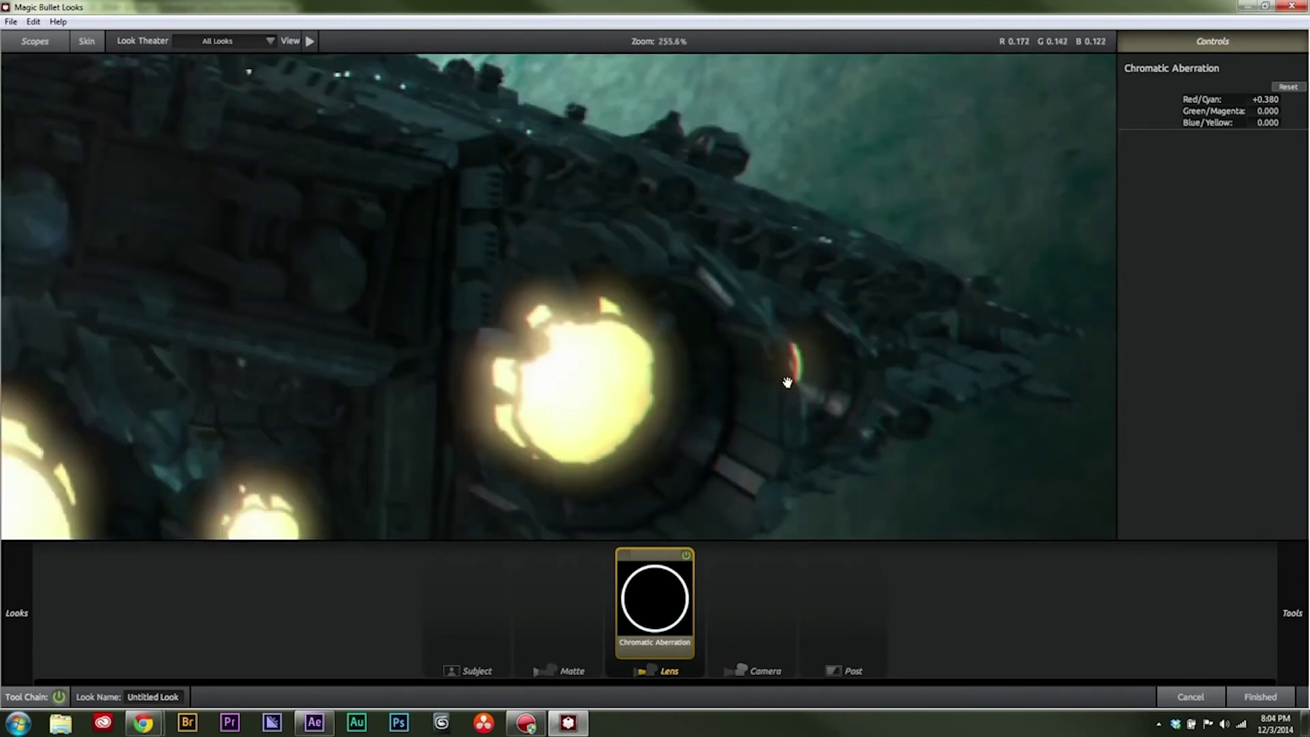
left_click_drag(1259, 101, 1262, 101)
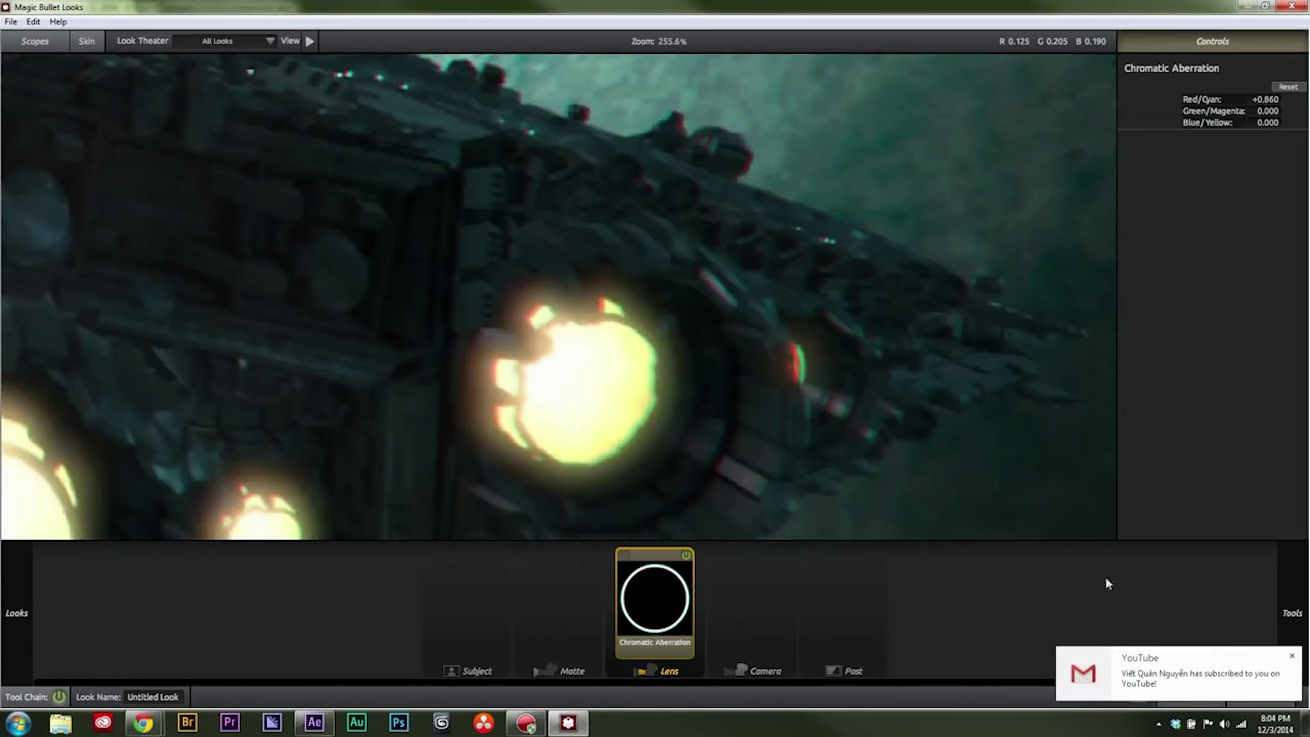
left_click_drag(1267, 99, 1238, 100)
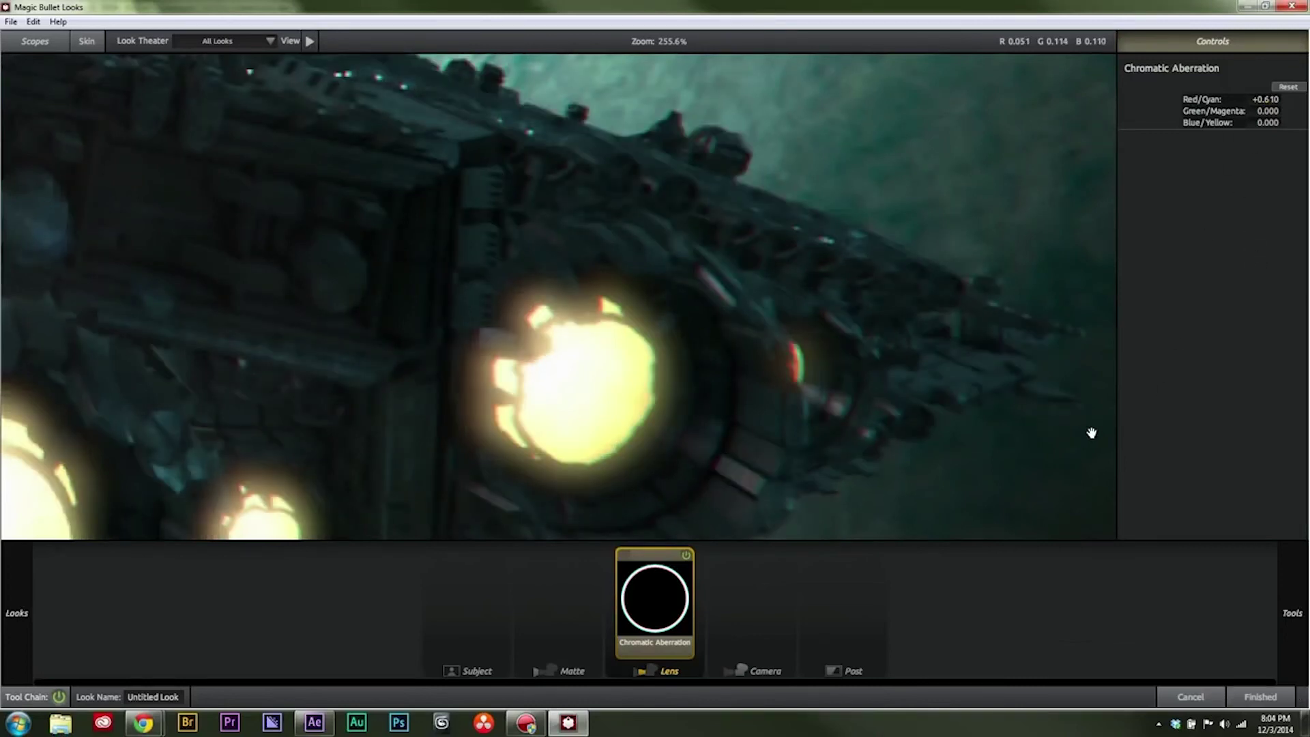
scroll(654, 380, "down", 5)
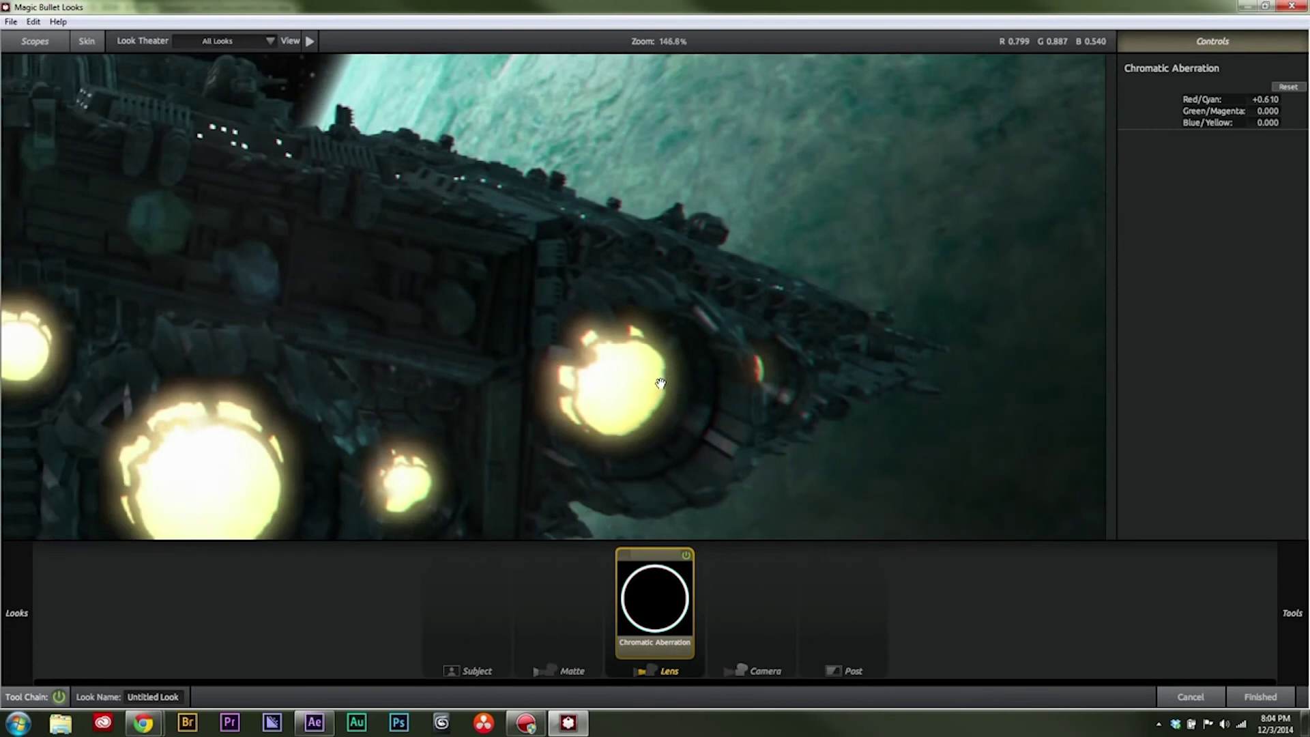
scroll(402, 236, "down", 1)
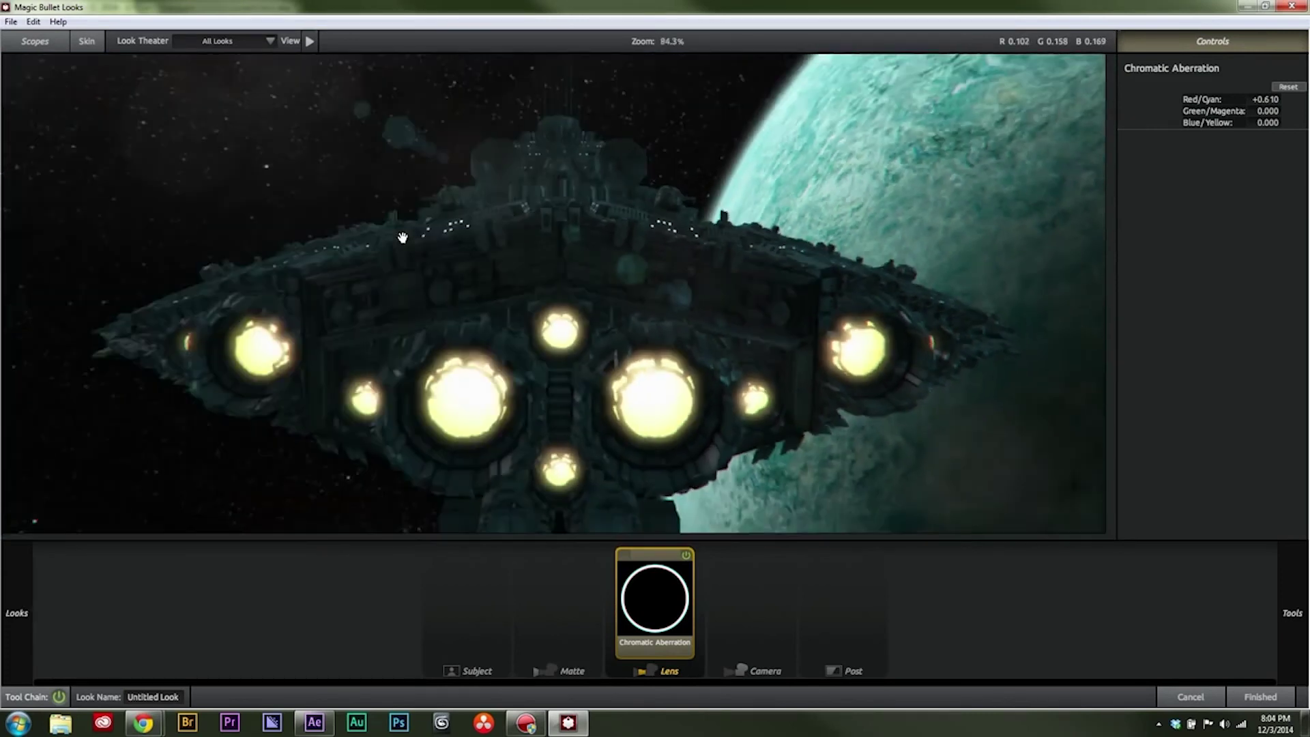
- Add an Anamorphic Flare ahead of the Chromatic Aberration in the Lens stage and tint it near-white blue (R 1.818, G 1.892, B 2.000)
scroll(423, 190, "down", 1)
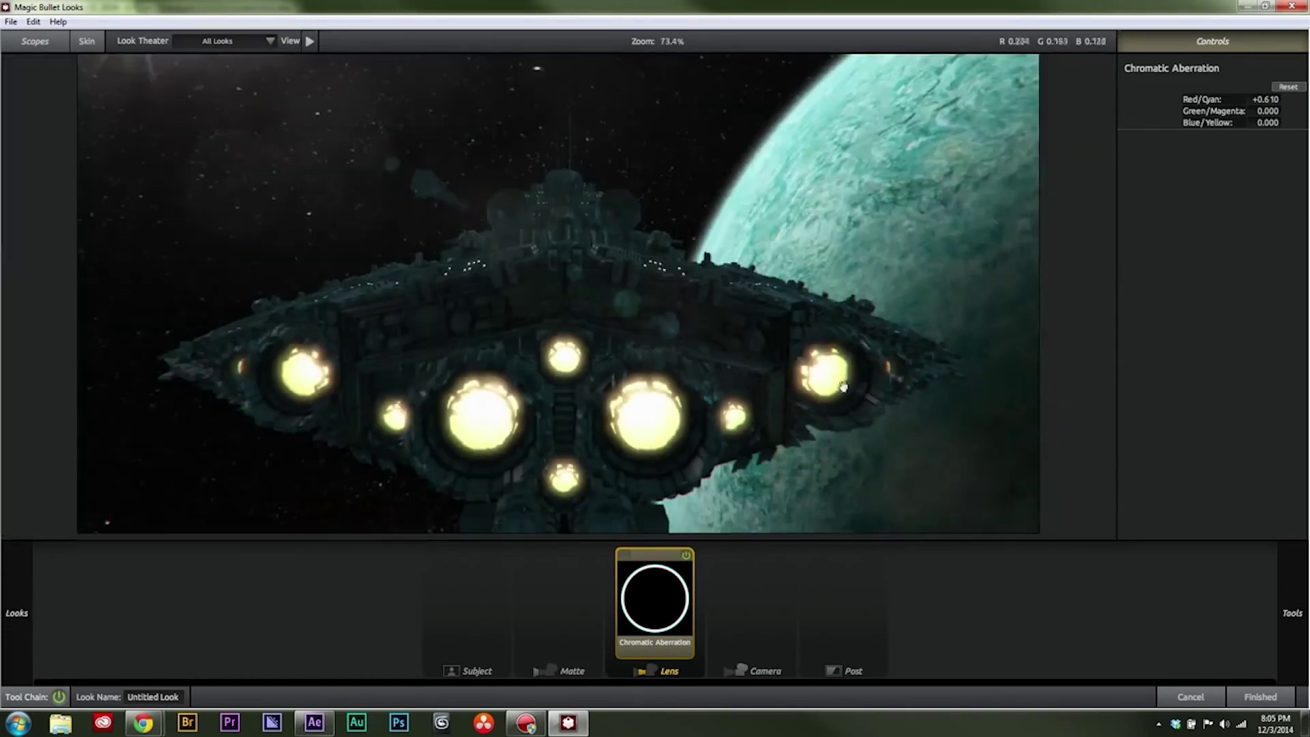
mouse_move(1287, 593)
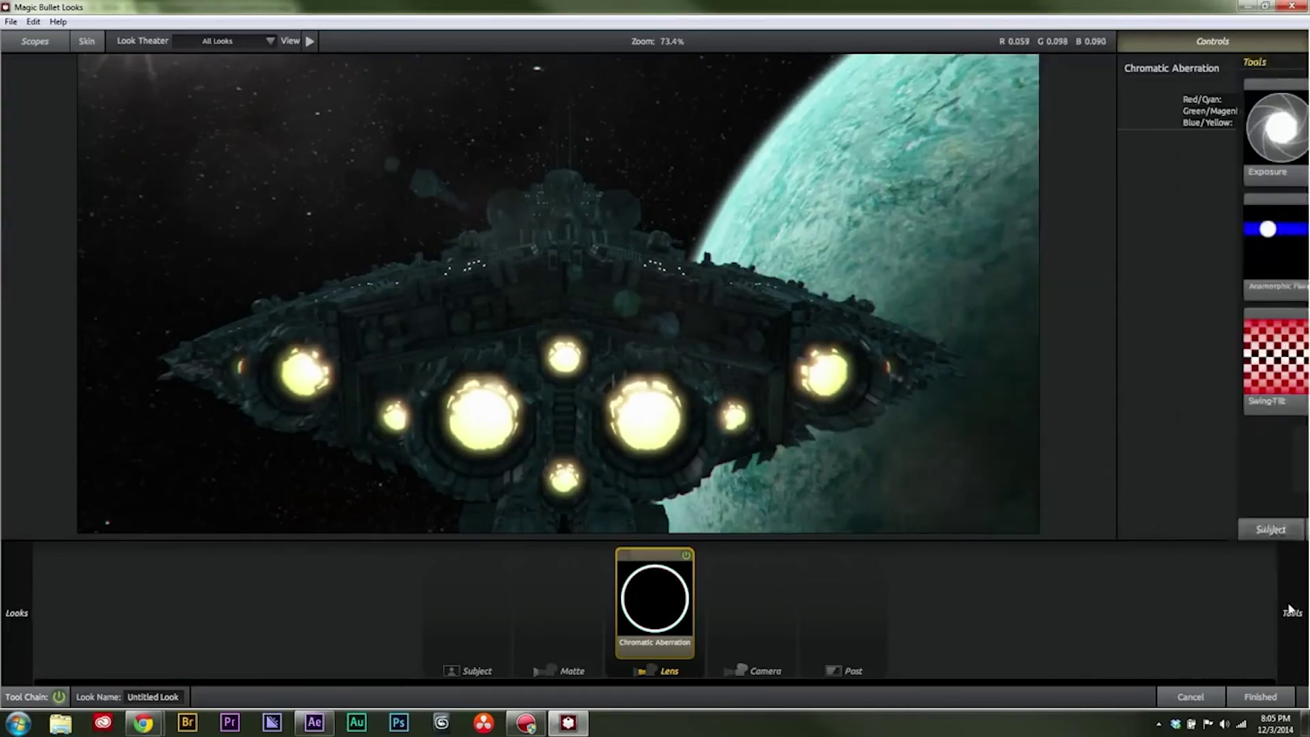
left_click_drag(1014, 247, 631, 594)
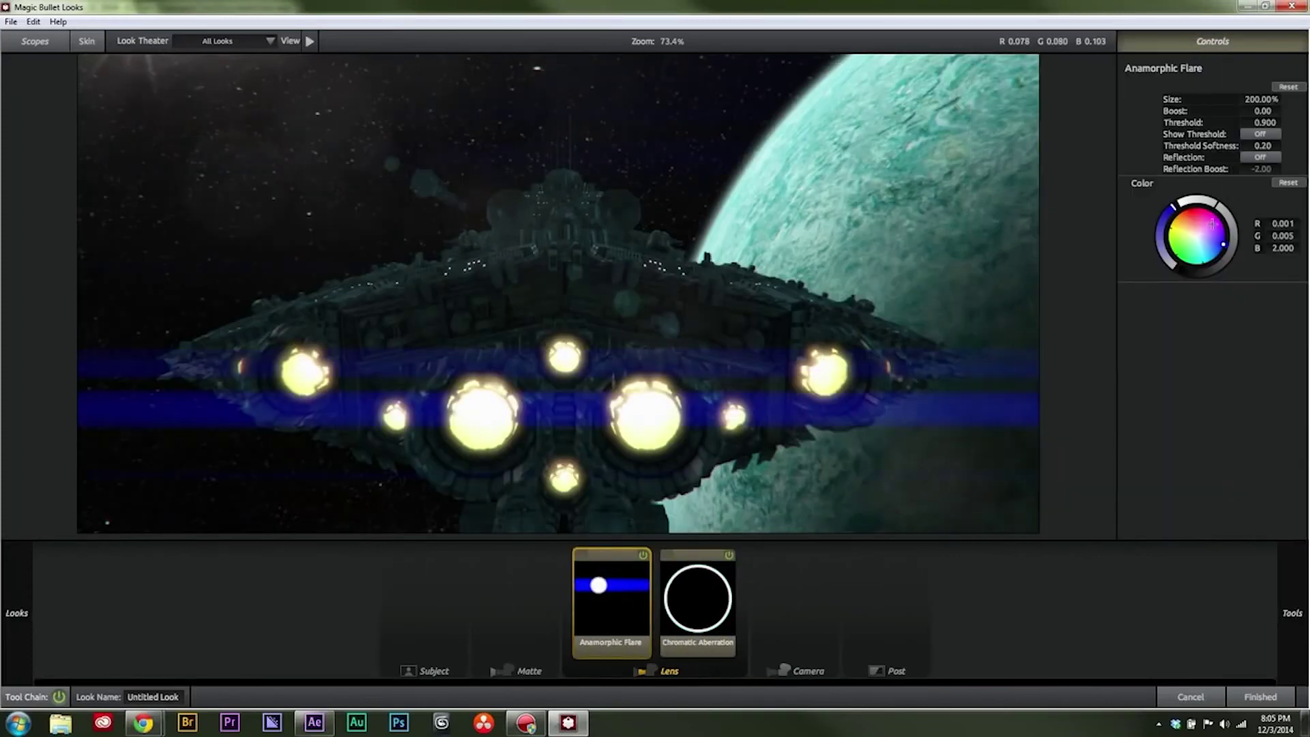
left_click_drag(1212, 241, 1206, 244)
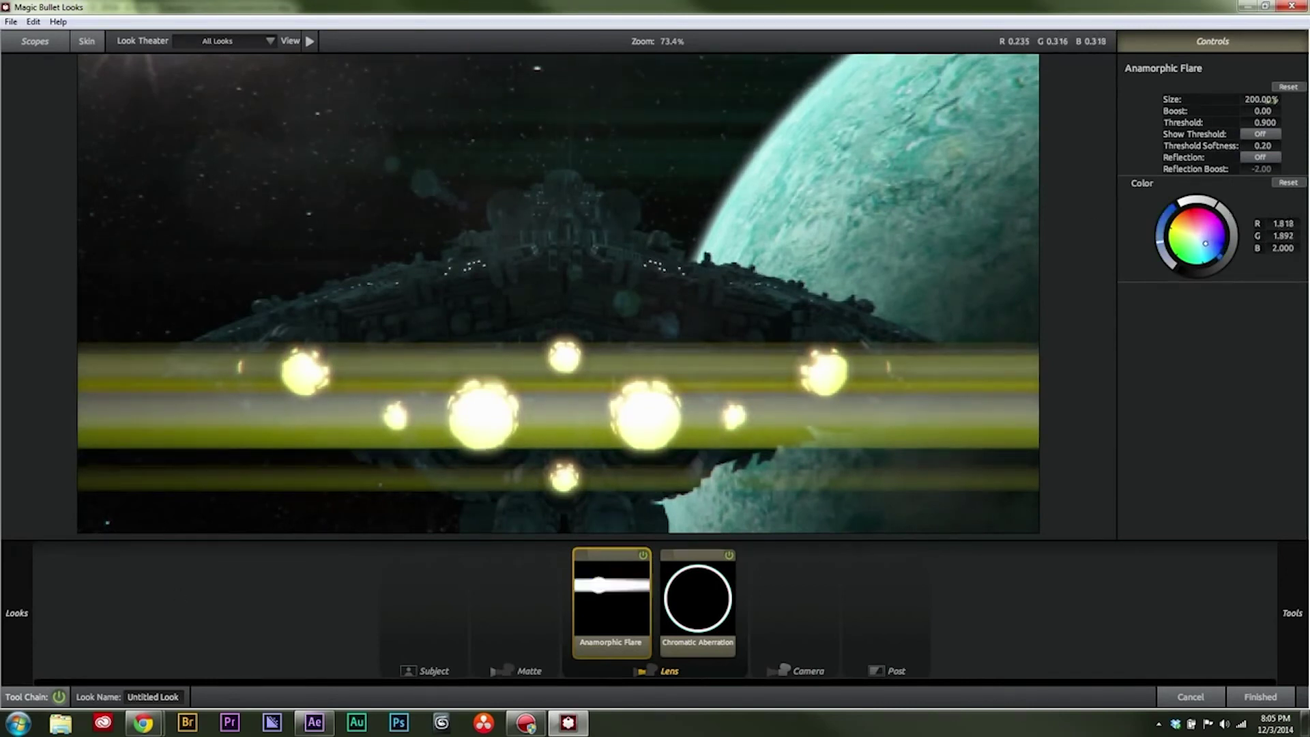
- Set the Anamorphic Flare's Size to 44.30% and its Threshold to 1.040, and apply the finished look to the adjustment layer
left_click_drag(1261, 100, 1154, 99)
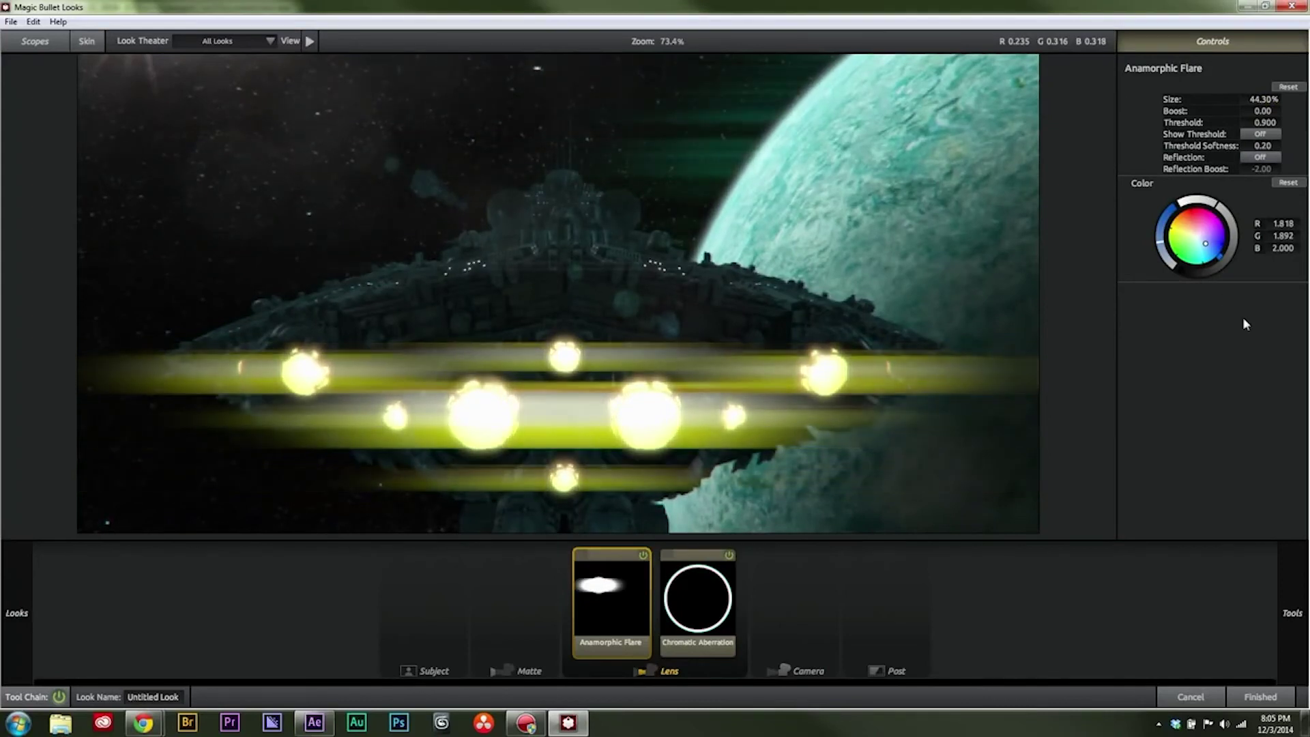
mouse_move(1268, 123)
left_mouse_down()
mouse_move(1228, 123)
mouse_move(1286, 122)
mouse_move(1270, 122)
left_mouse_up()
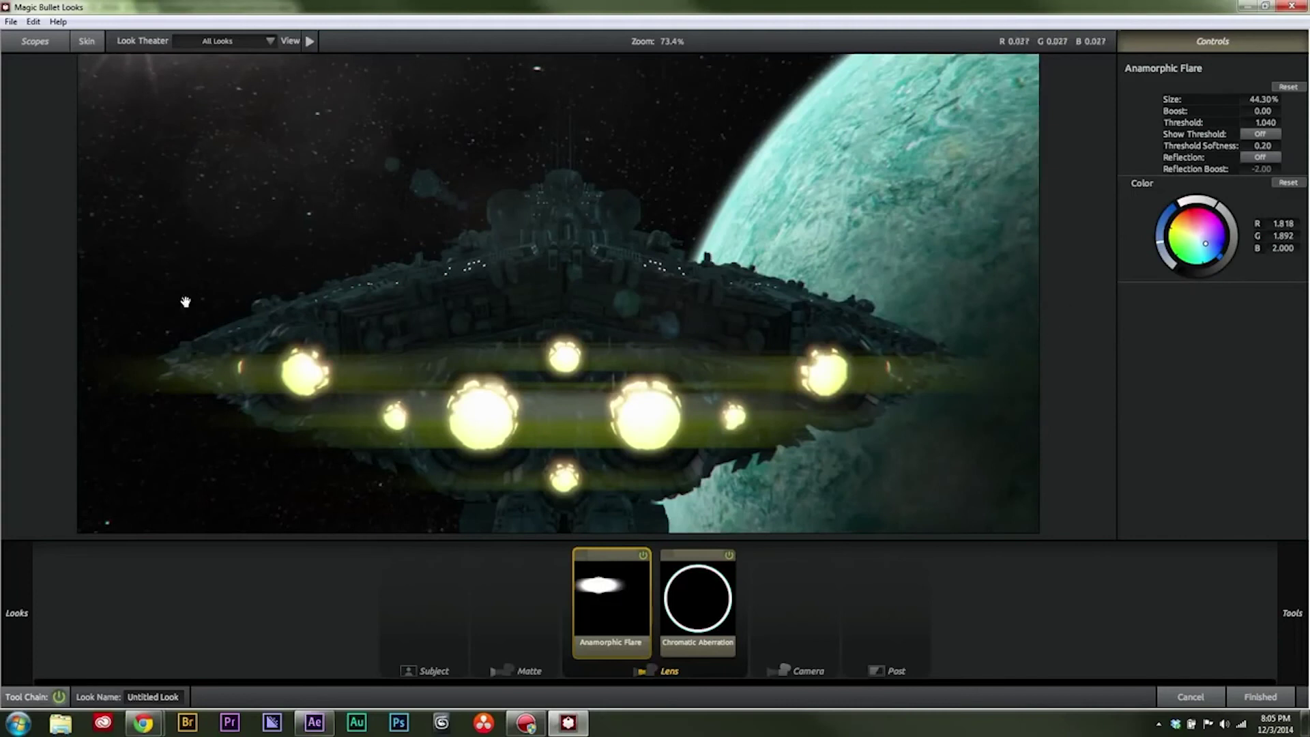
left_click(1260, 696)
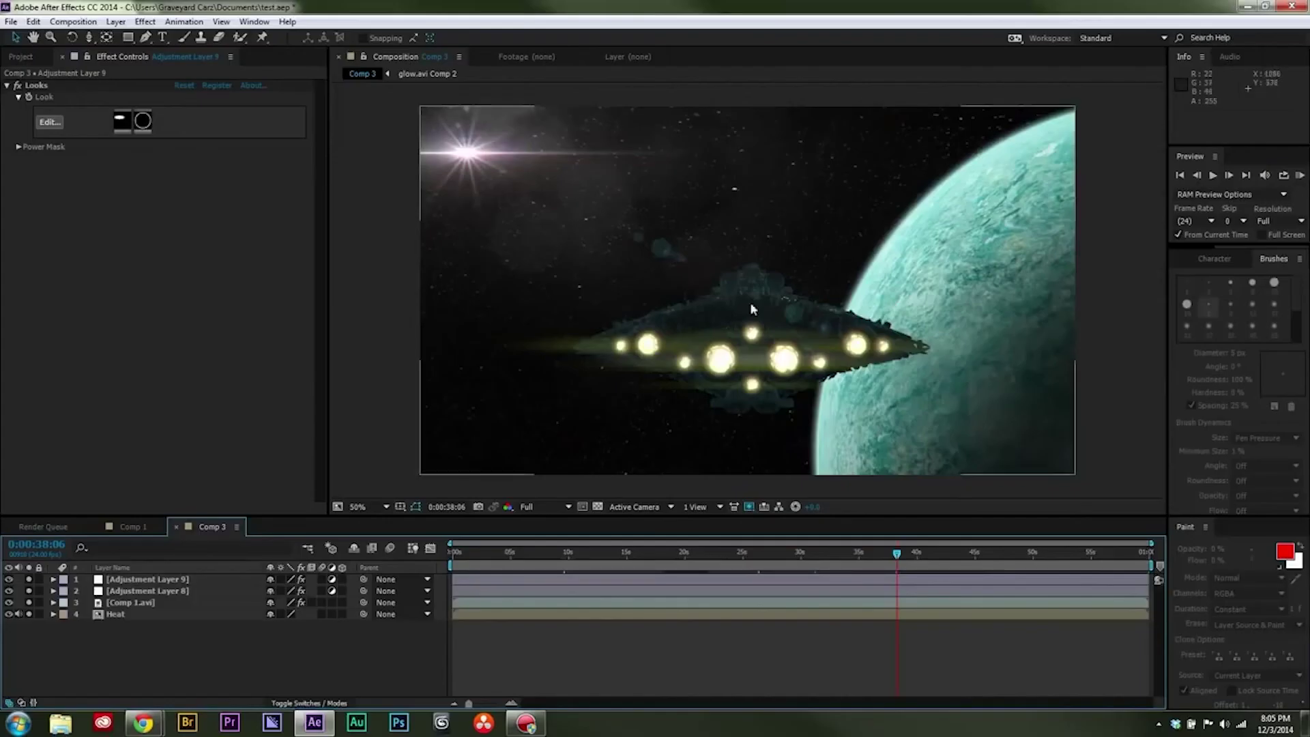
- Create a new adjustment layer on top of Comp 3 and apply the Fast Blur effect to it
left_click(114, 24)
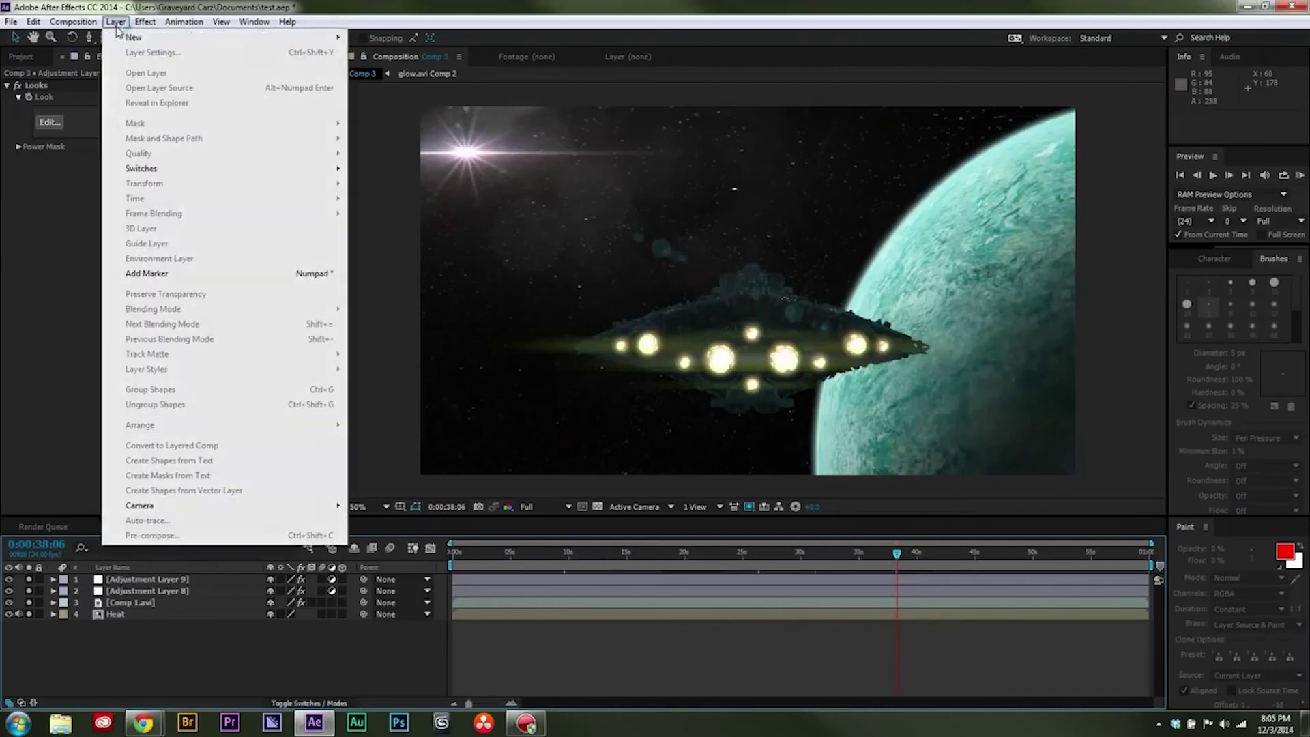
mouse_move(123, 39)
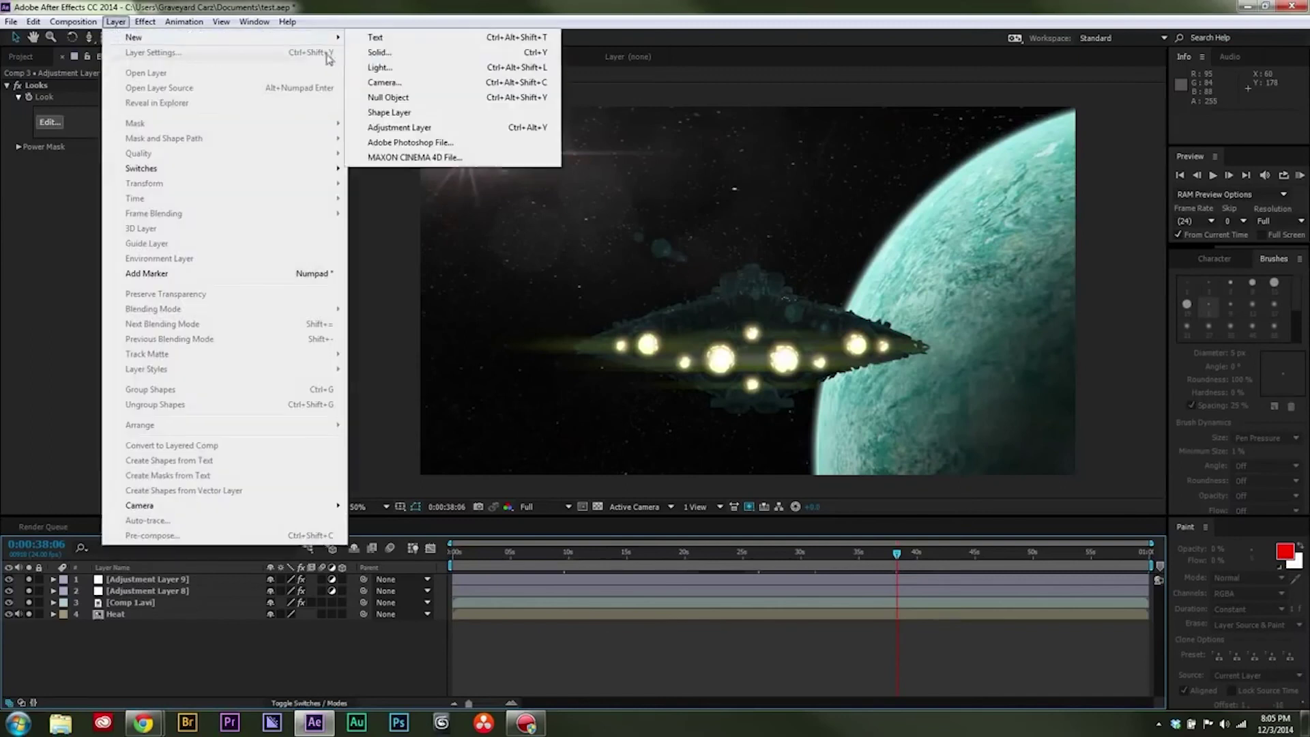
left_click(401, 128)
left_click(115, 21)
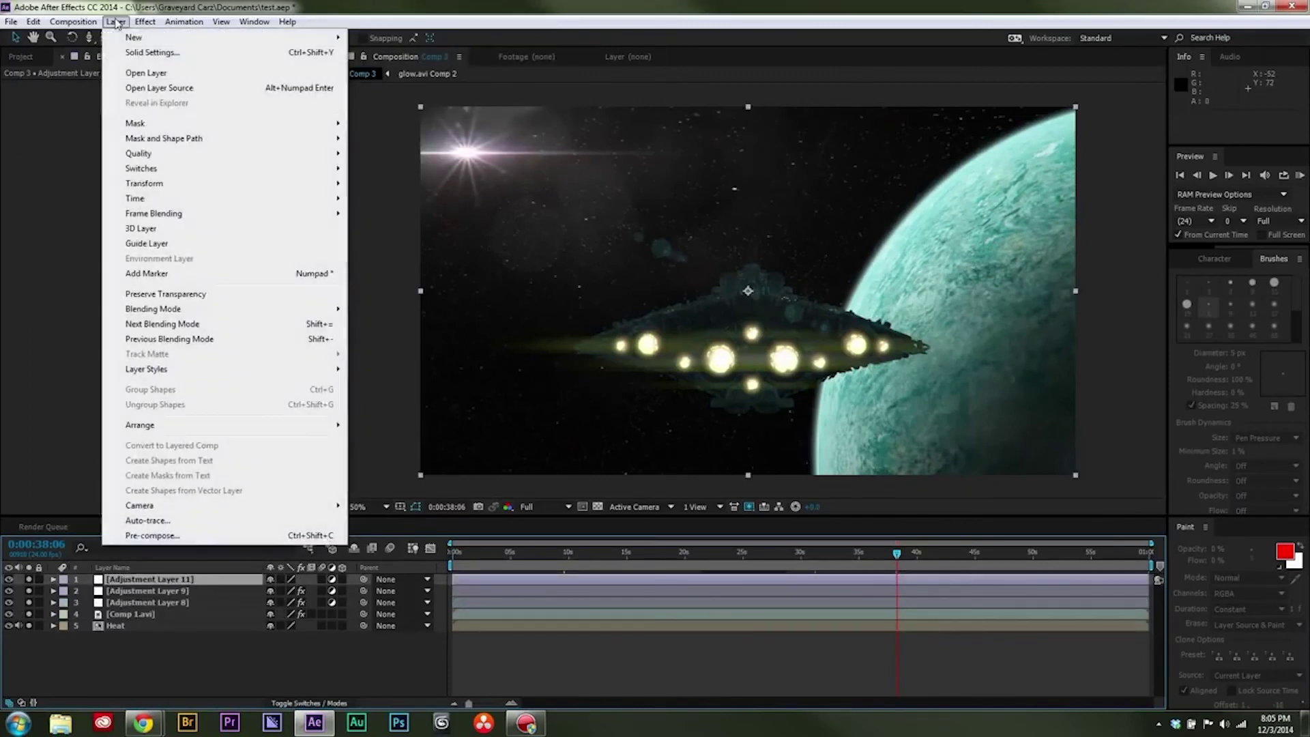
mouse_move(145, 21)
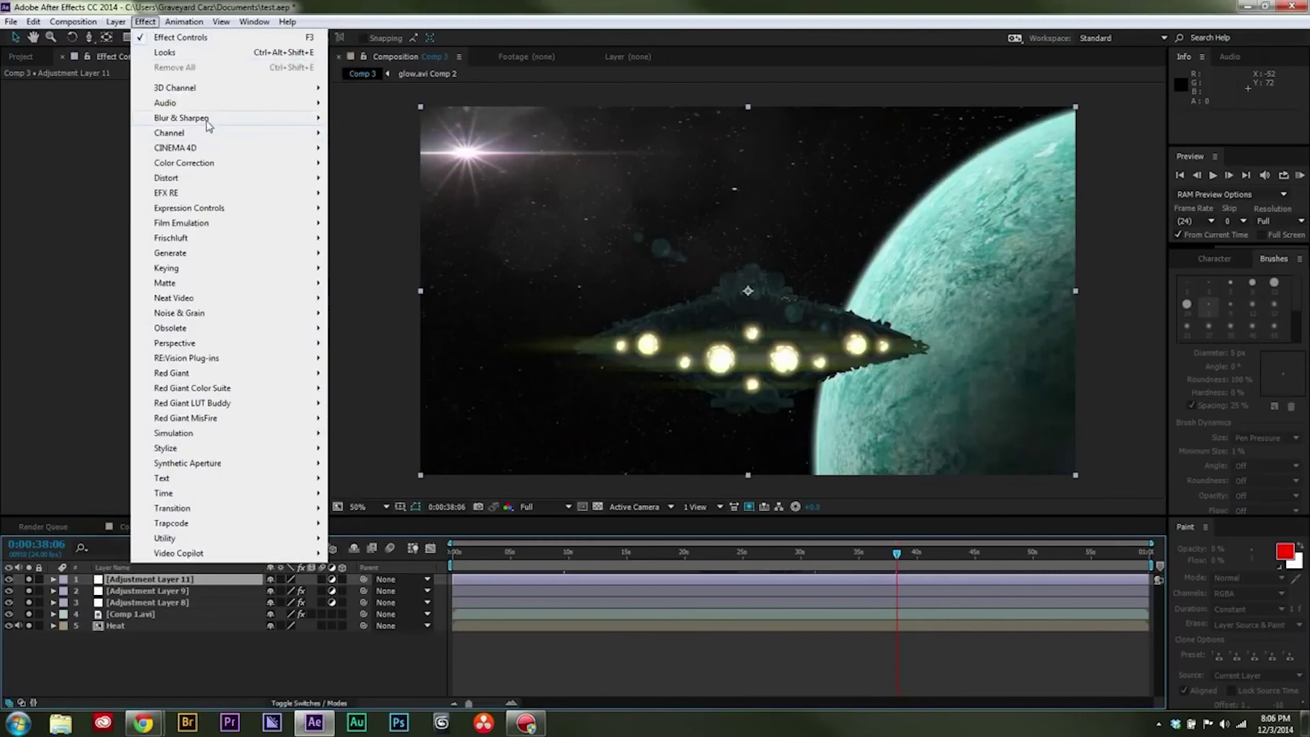
mouse_move(208, 120)
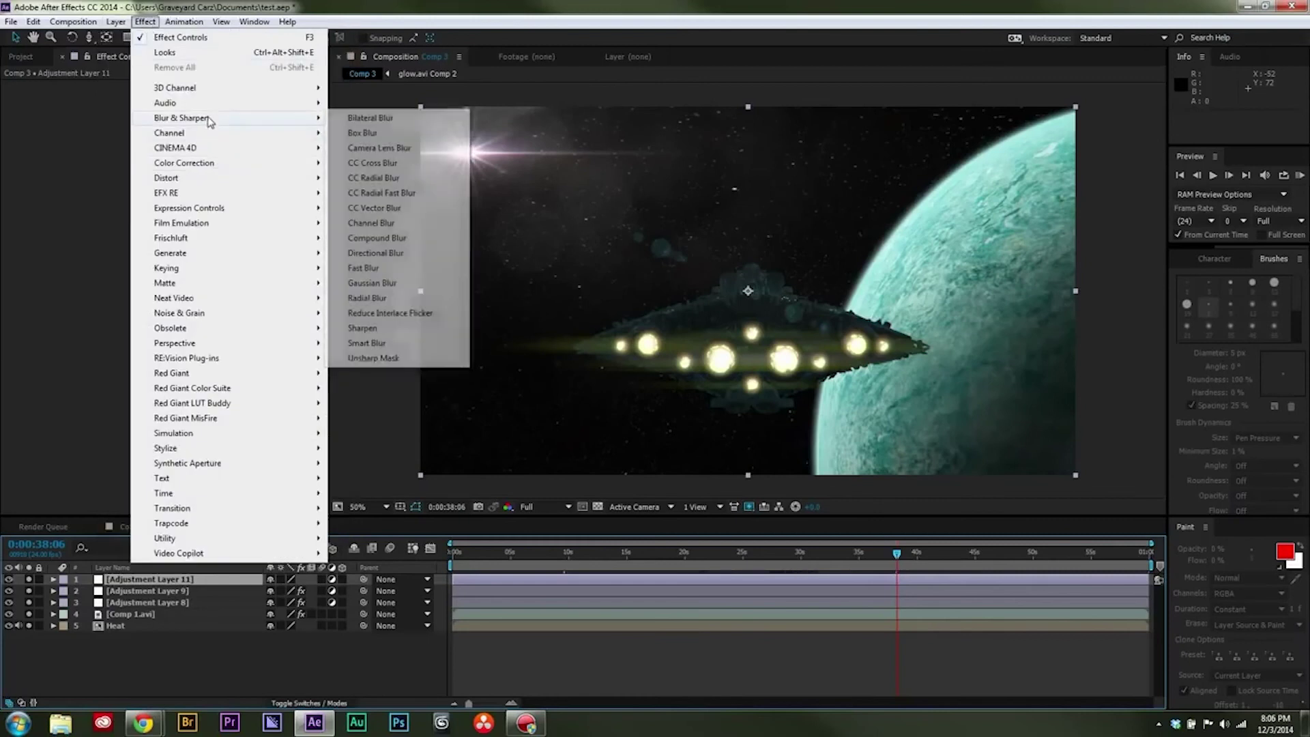
left_click(353, 271)
- Set the Fast Blur's Blurriness to 1.2 and turn on Repeat Edge Pixels
left_click(186, 96)
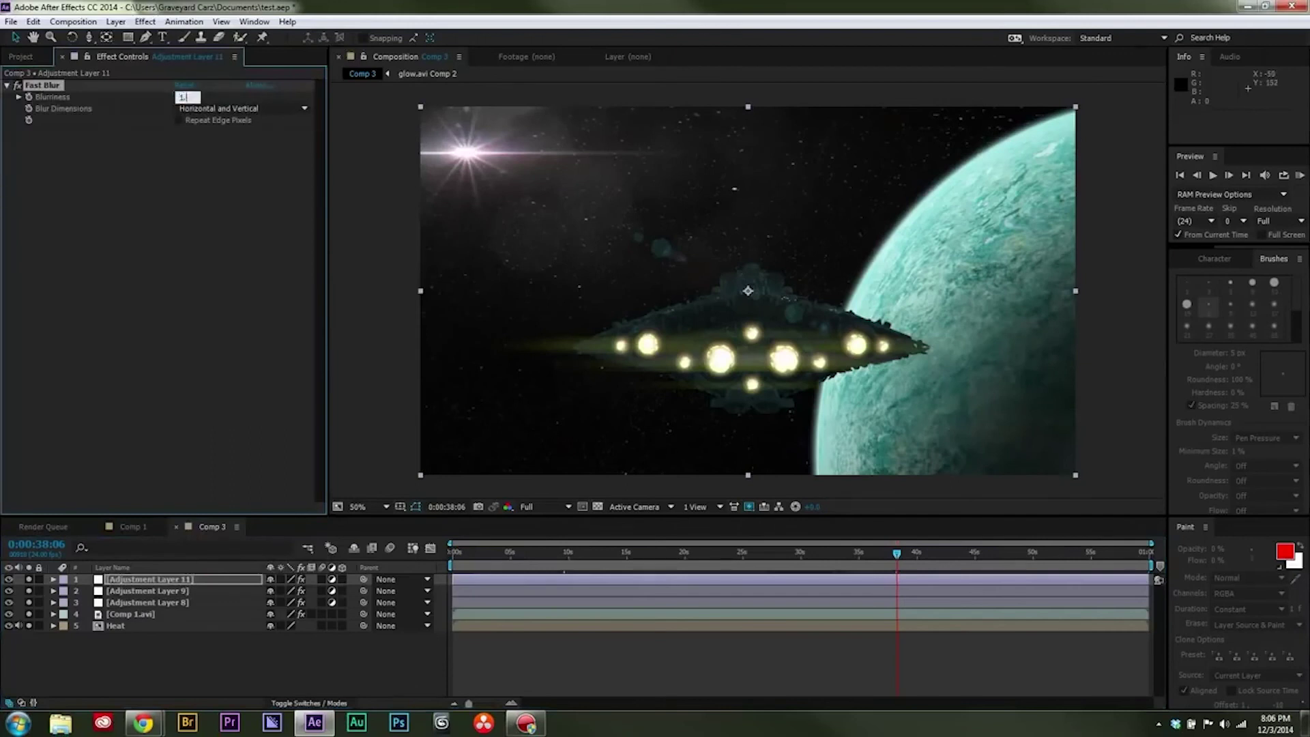
key("Return")
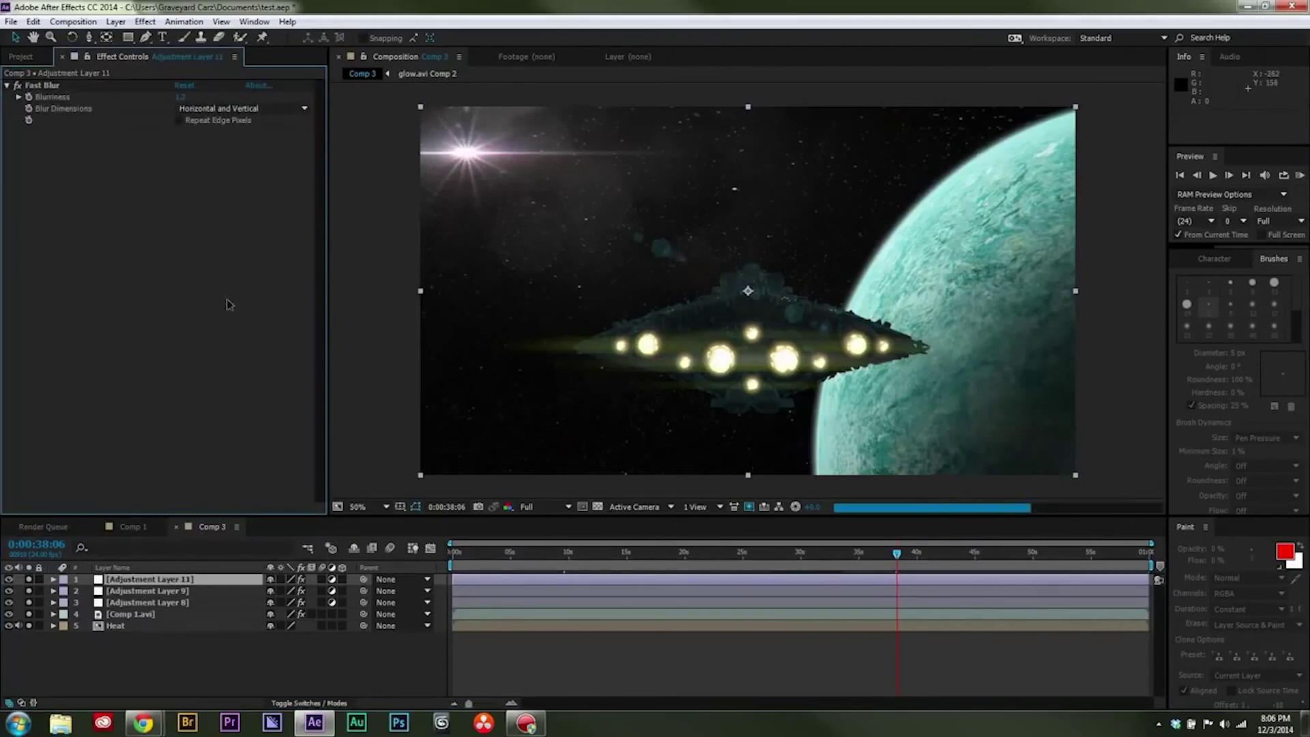
key("slash")
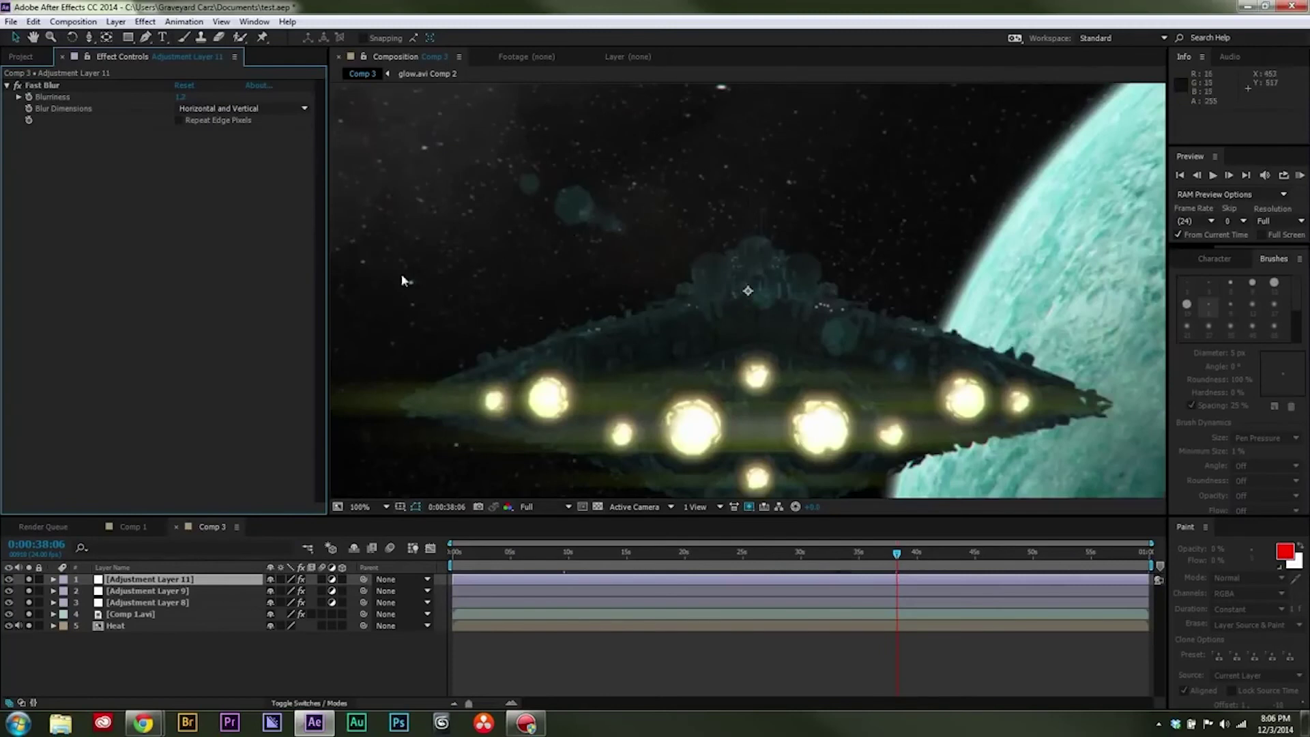
left_click(180, 120)
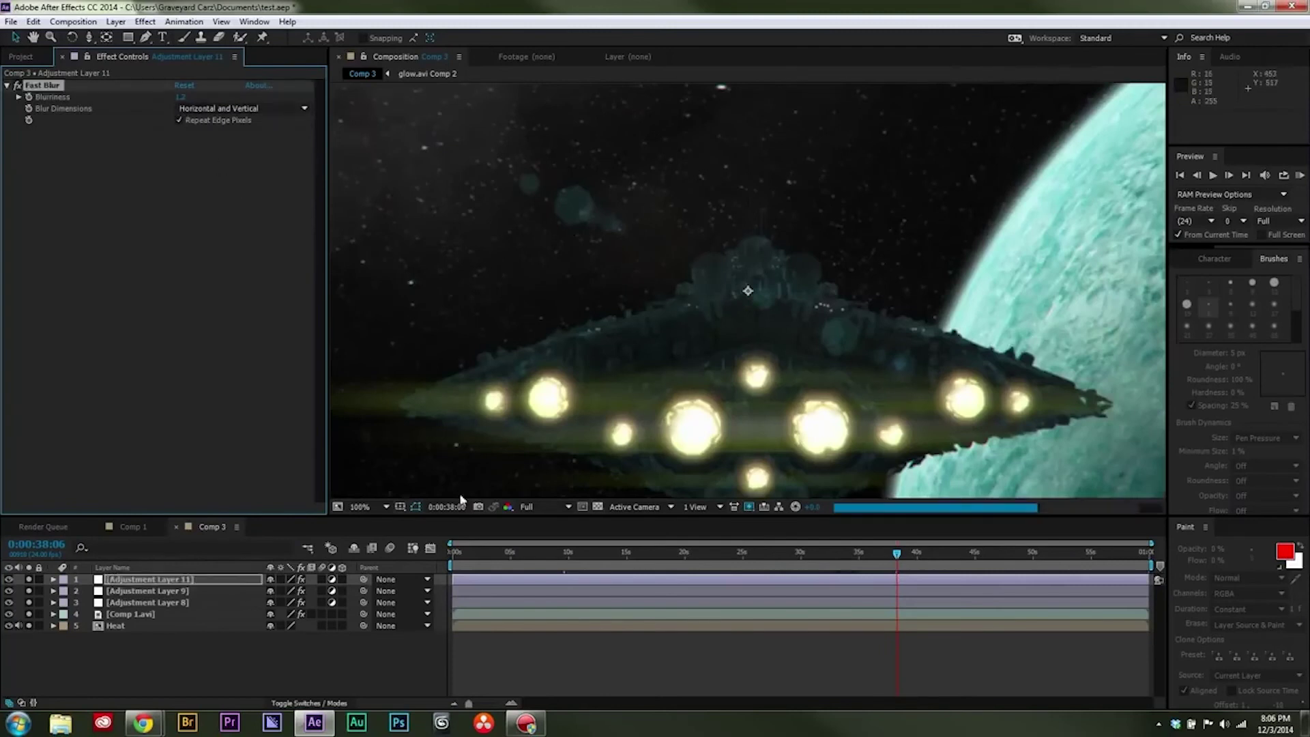
- Examine how the slight blur softens the ship at 0:00:38:06, 0:00:21:22 and 0:00:15:19, both up close and in full view
scroll(604, 348, "down", 1)
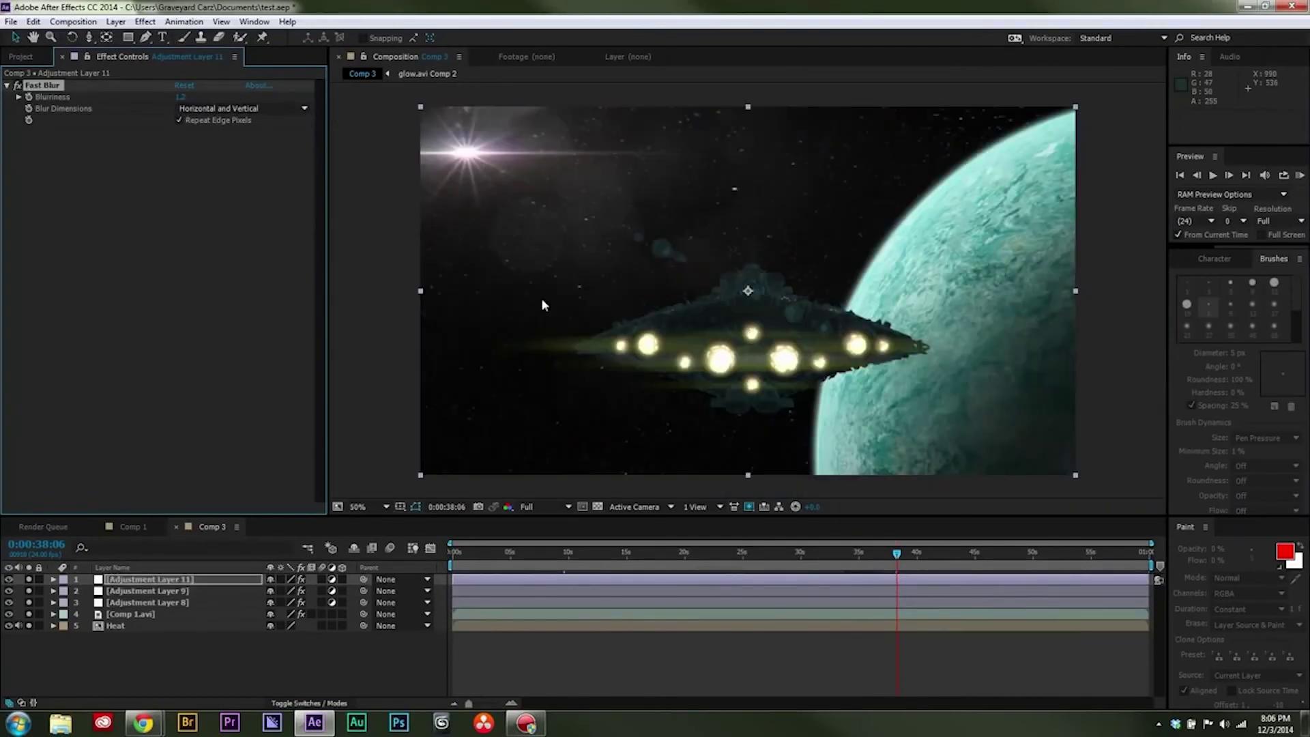
scroll(492, 303, "up", 1)
left_click_drag(465, 279, 609, 239)
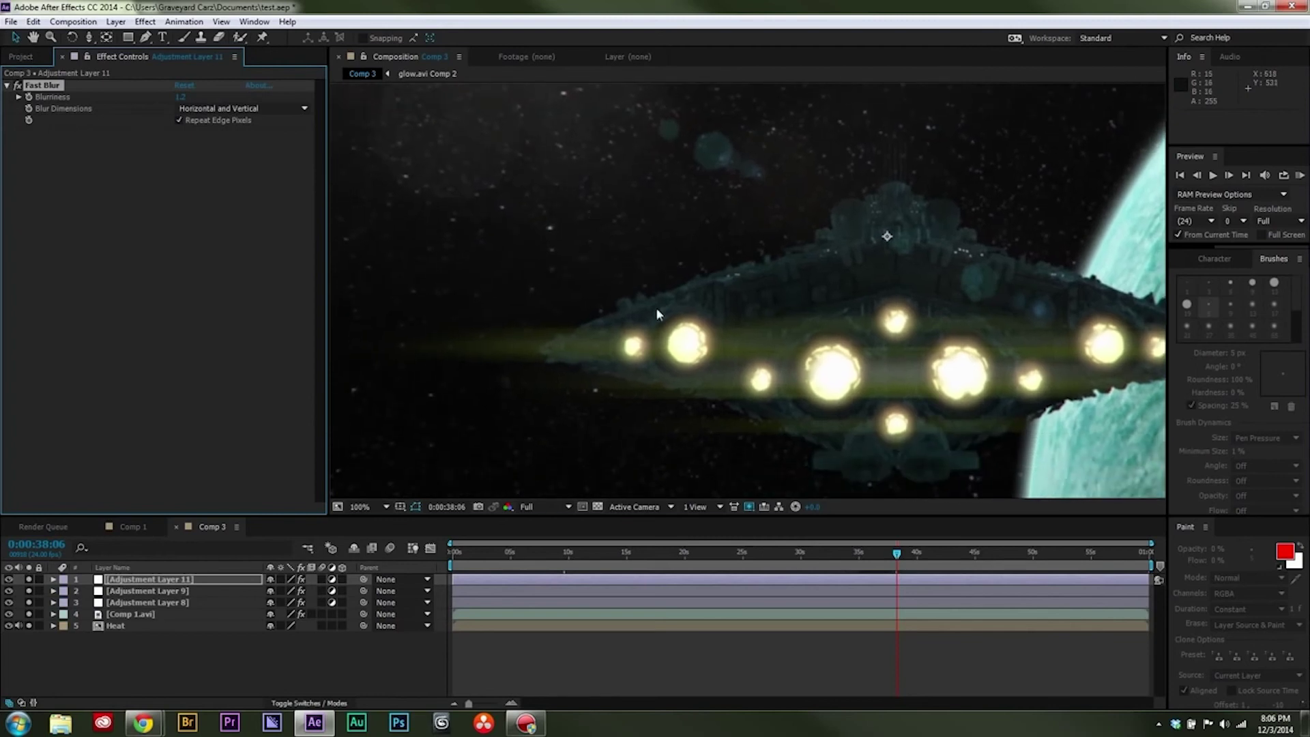
left_click_drag(837, 560, 707, 568)
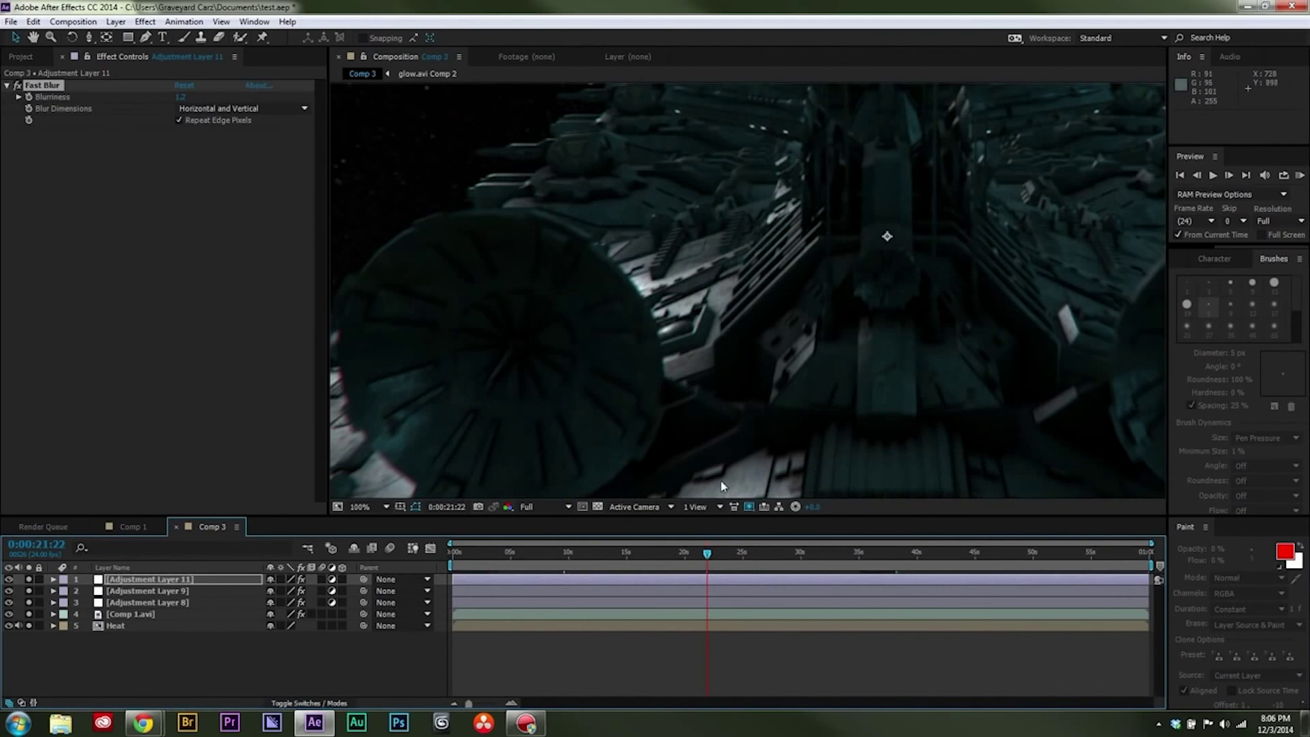
scroll(749, 290, "down", 1)
left_click_drag(817, 320, 699, 378)
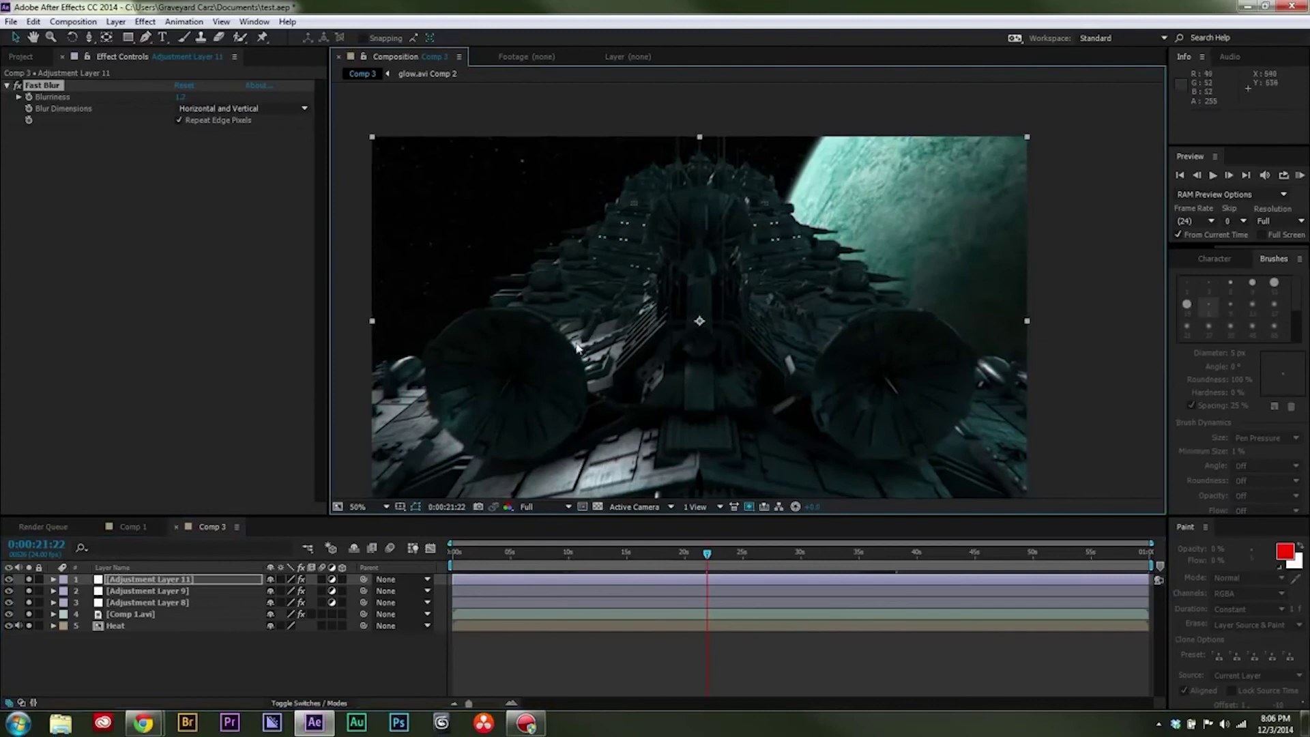
scroll(576, 347, "down", 1)
scroll(576, 347, "up", 1)
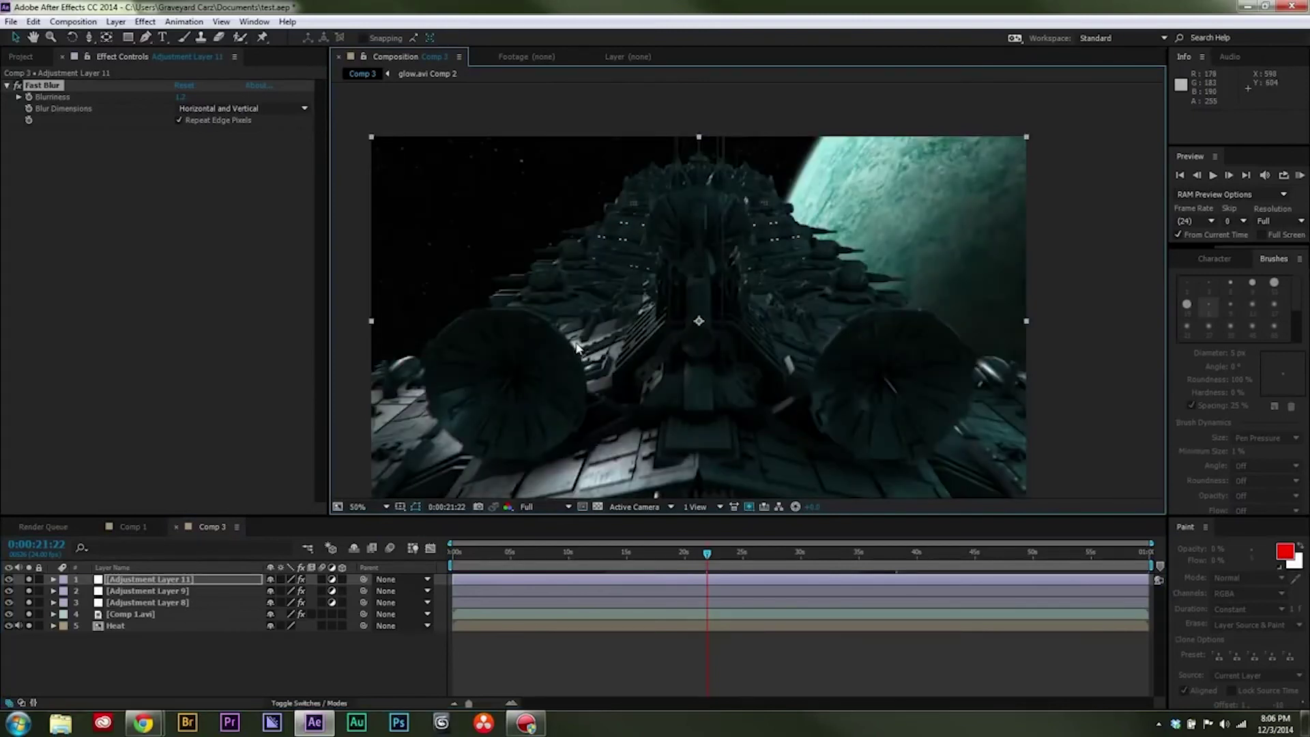
left_click_drag(669, 554, 636, 557)
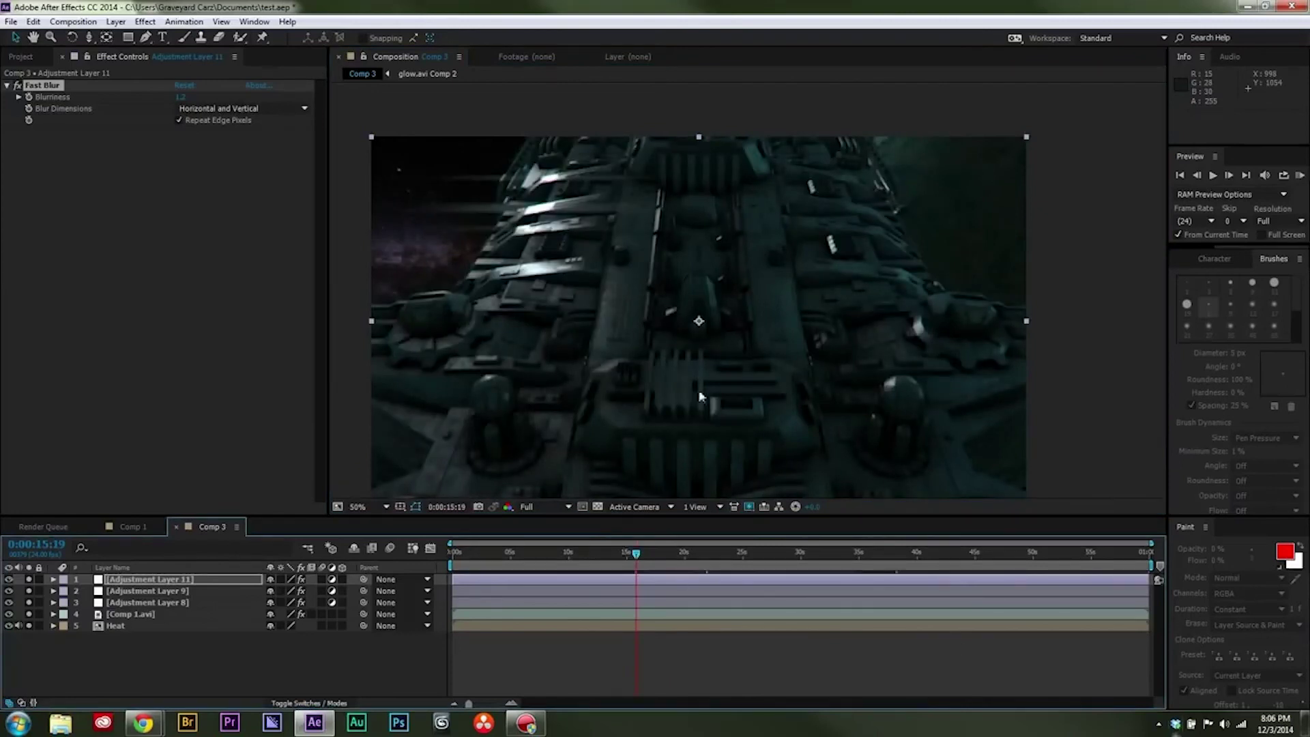
- Try a Fast Blur Blurriness of 20, restore it to 1.2 and check the hull detail up close
left_click(181, 97)
type("20")
key("Return")
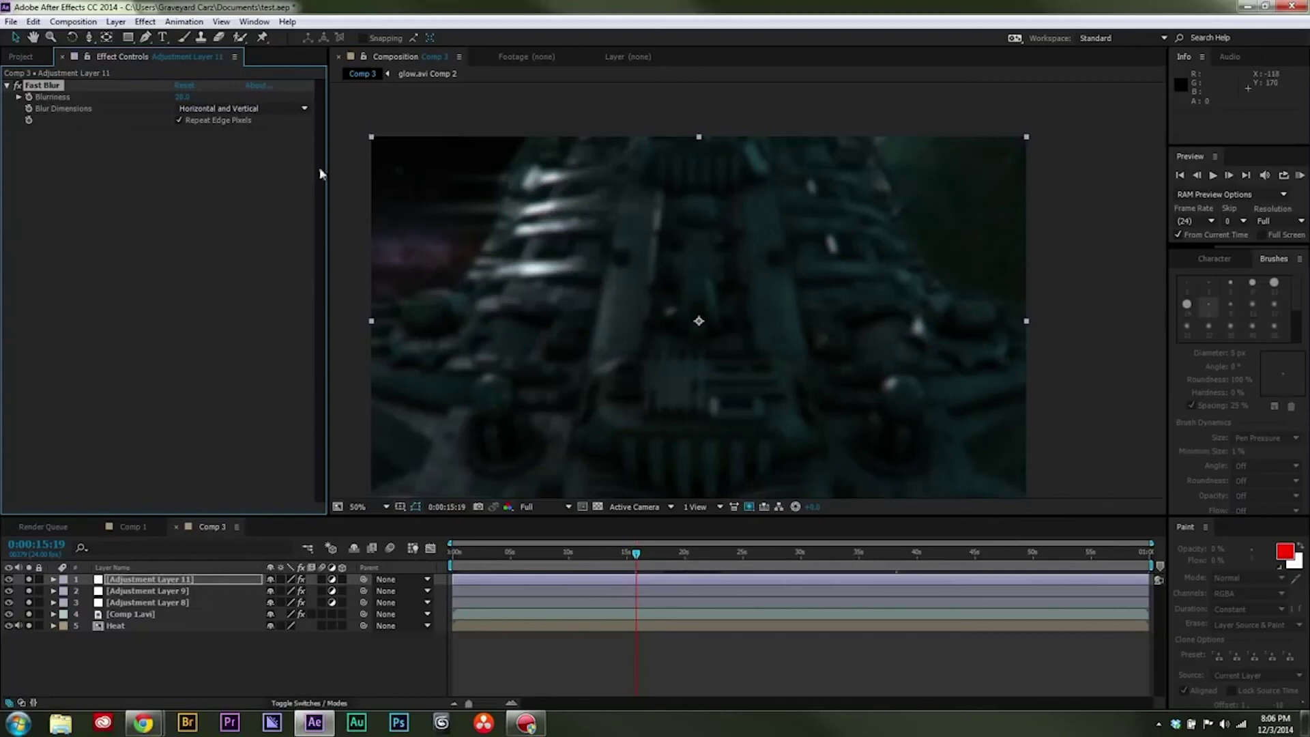
left_click(183, 97)
left_click(86, 232)
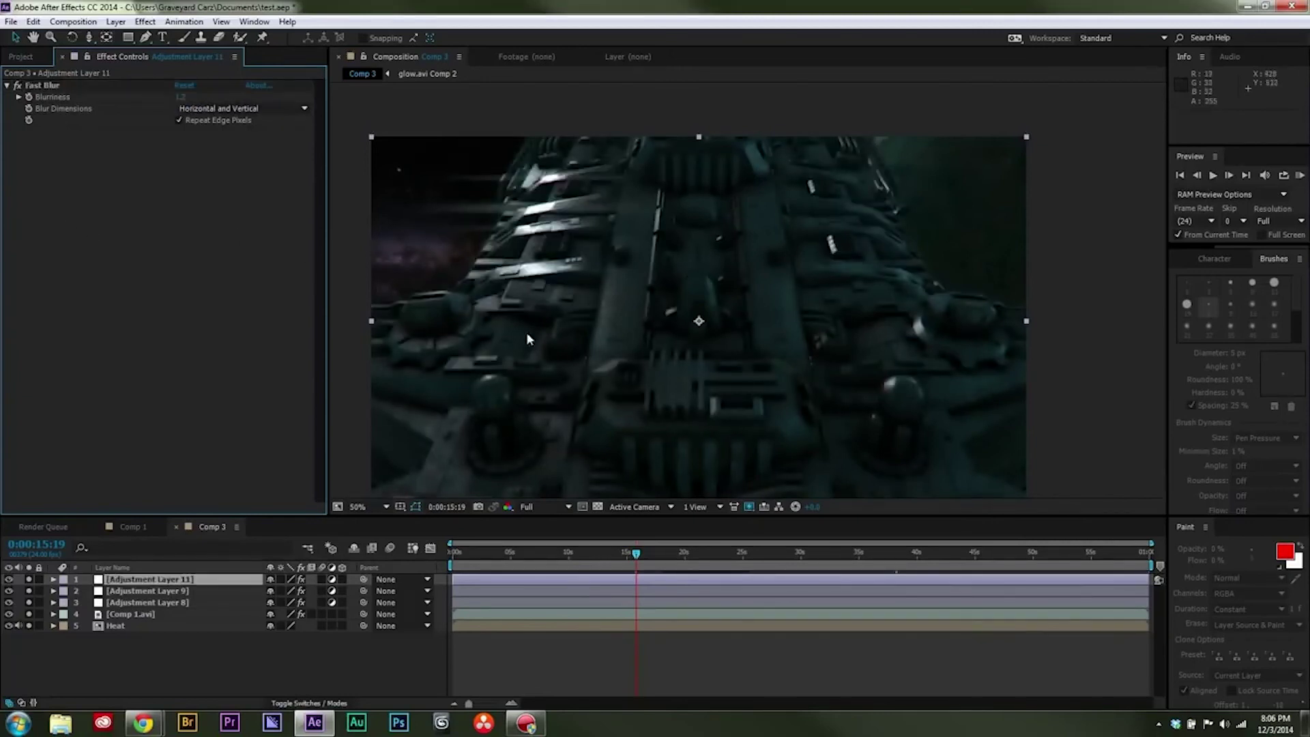
key("slash")
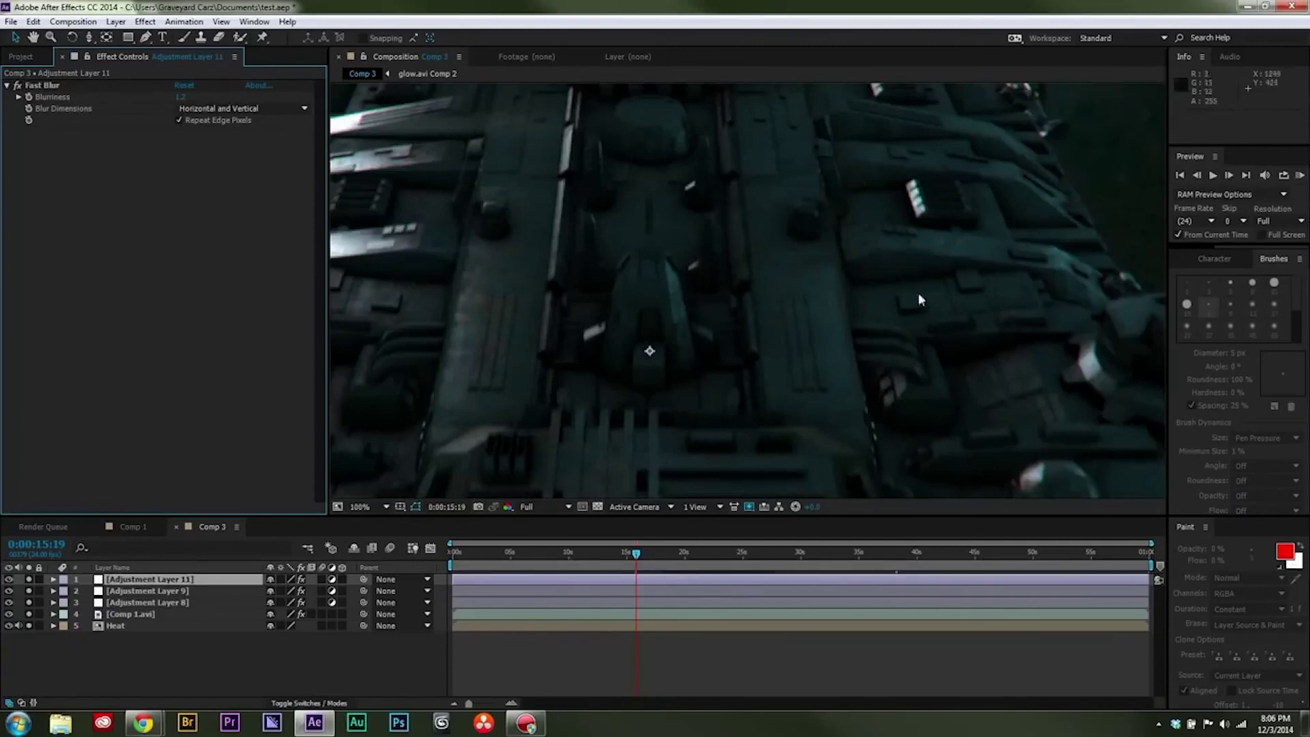
key("comma")
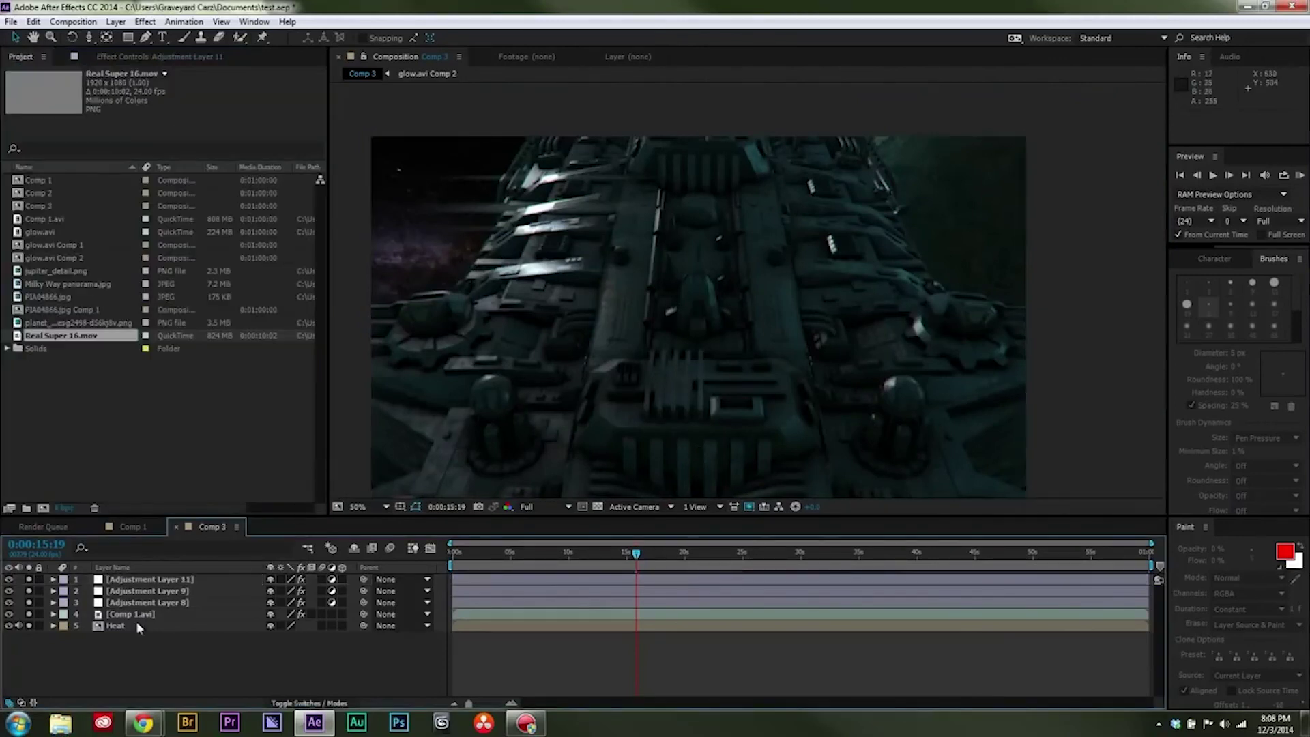
- Place the Real Super 16.mov grain footage above all adjustment layers in Comp 3 and view it at 0:00:03:21
left_click(147, 580)
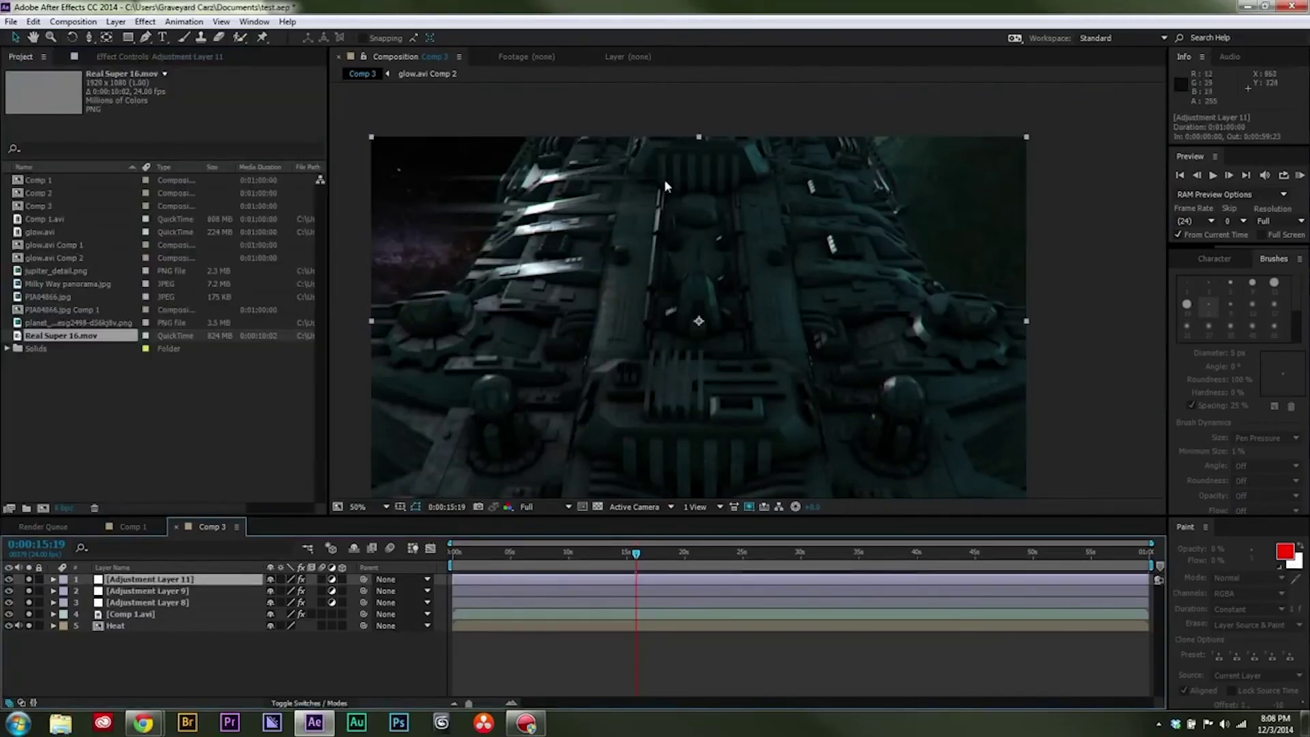
left_click_drag(54, 337, 224, 582)
left_click(498, 553)
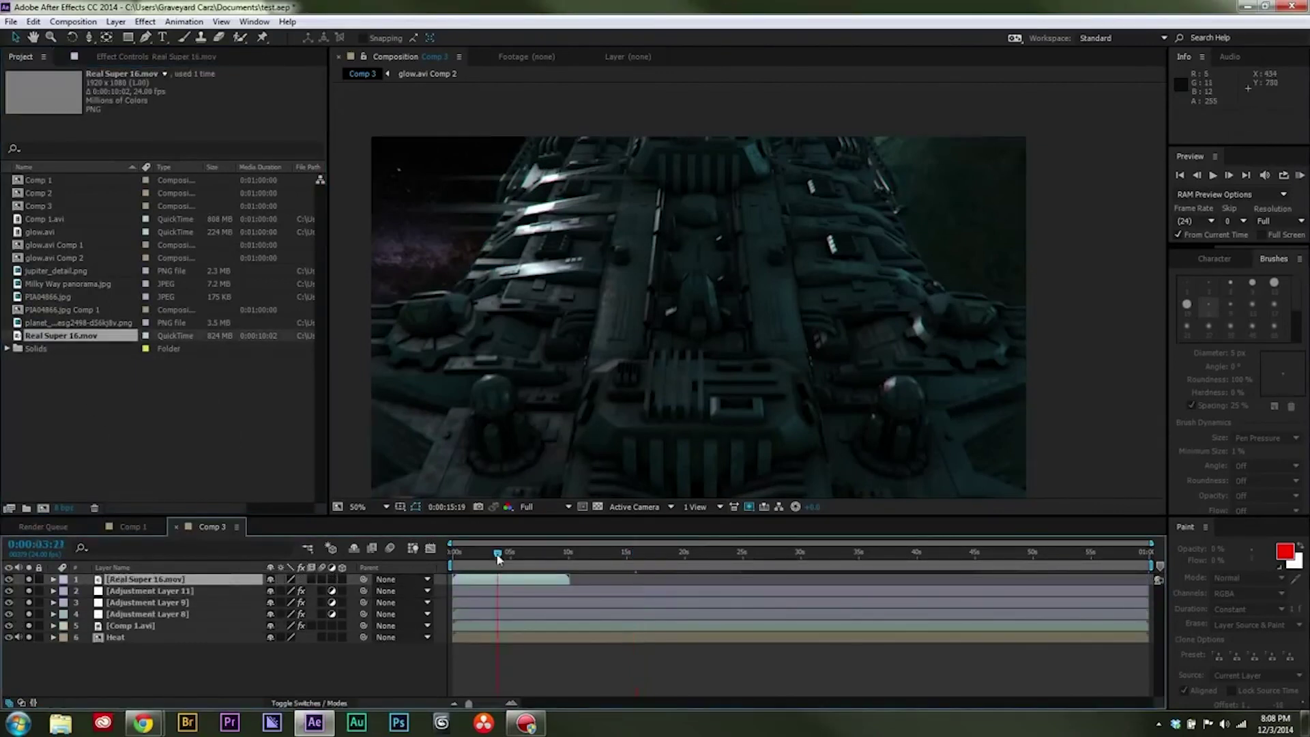
- Switch to Chrome and look over the Real Film Grain pack on the web store page
mouse_move(132, 728)
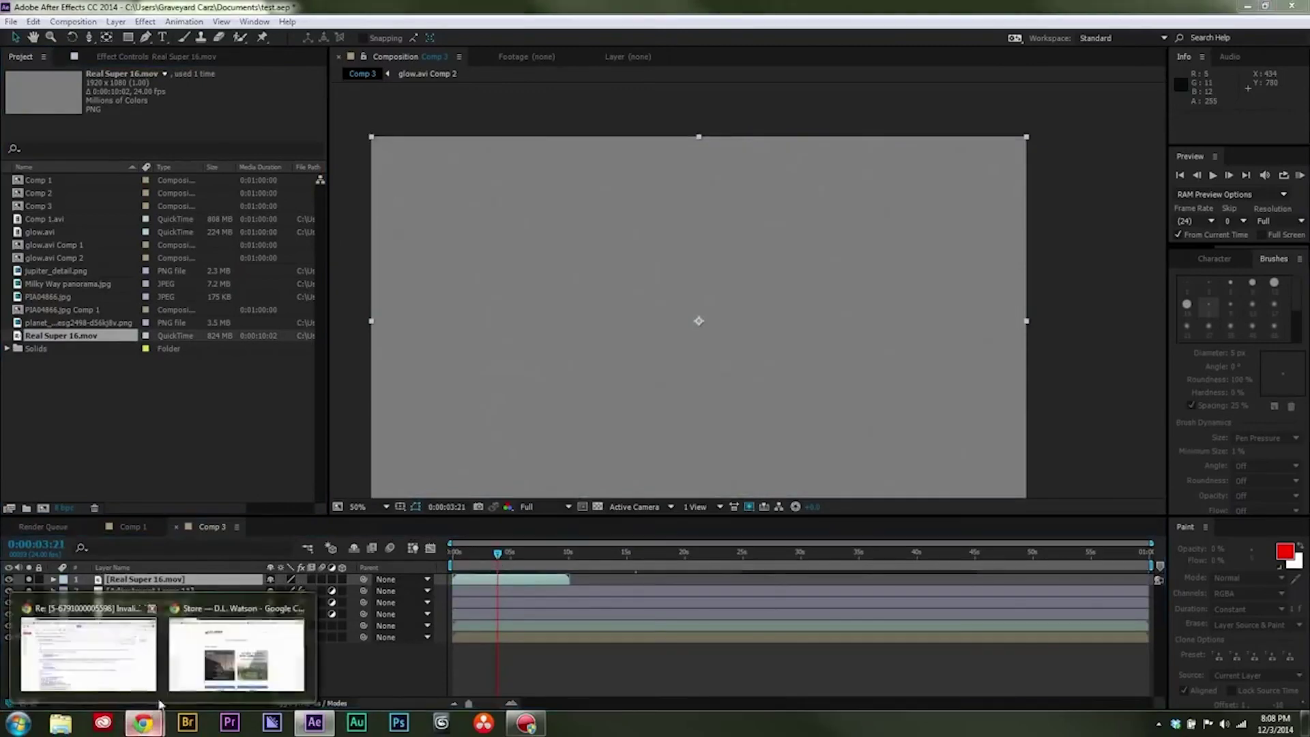
left_click(212, 674)
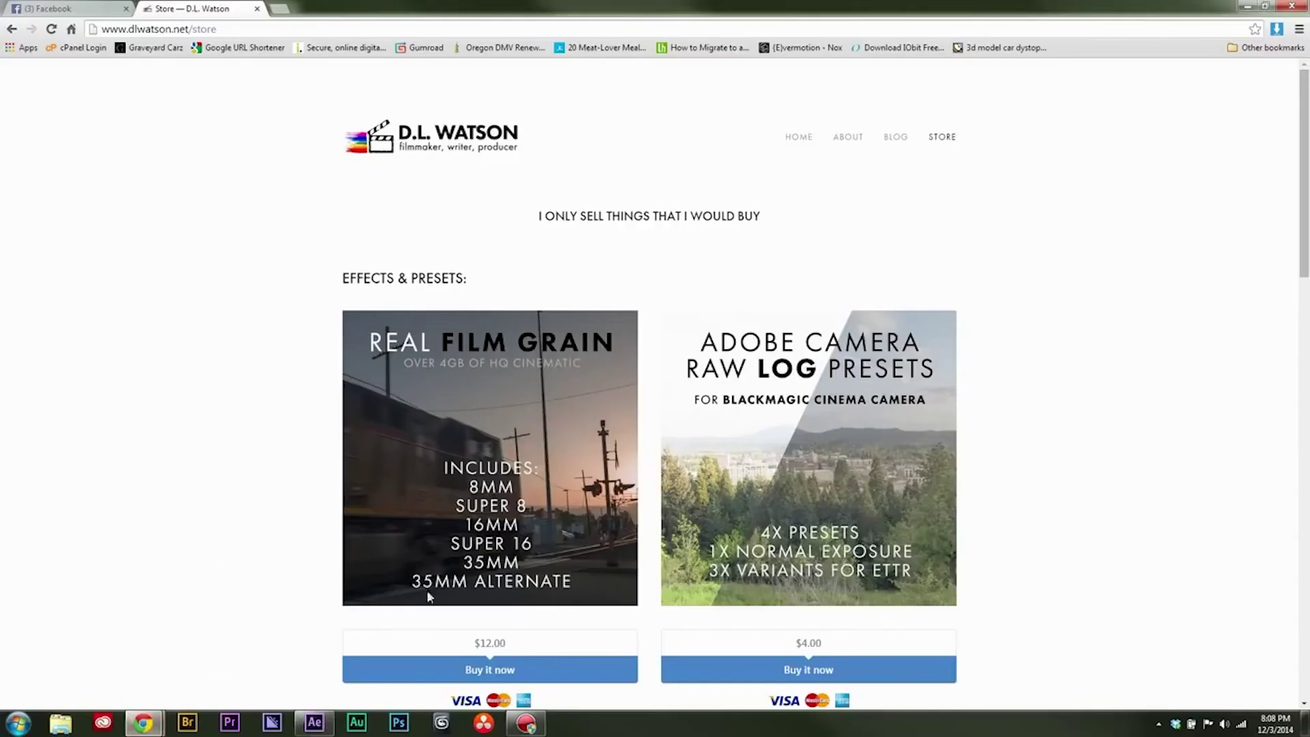
scroll(346, 509, "down", 1)
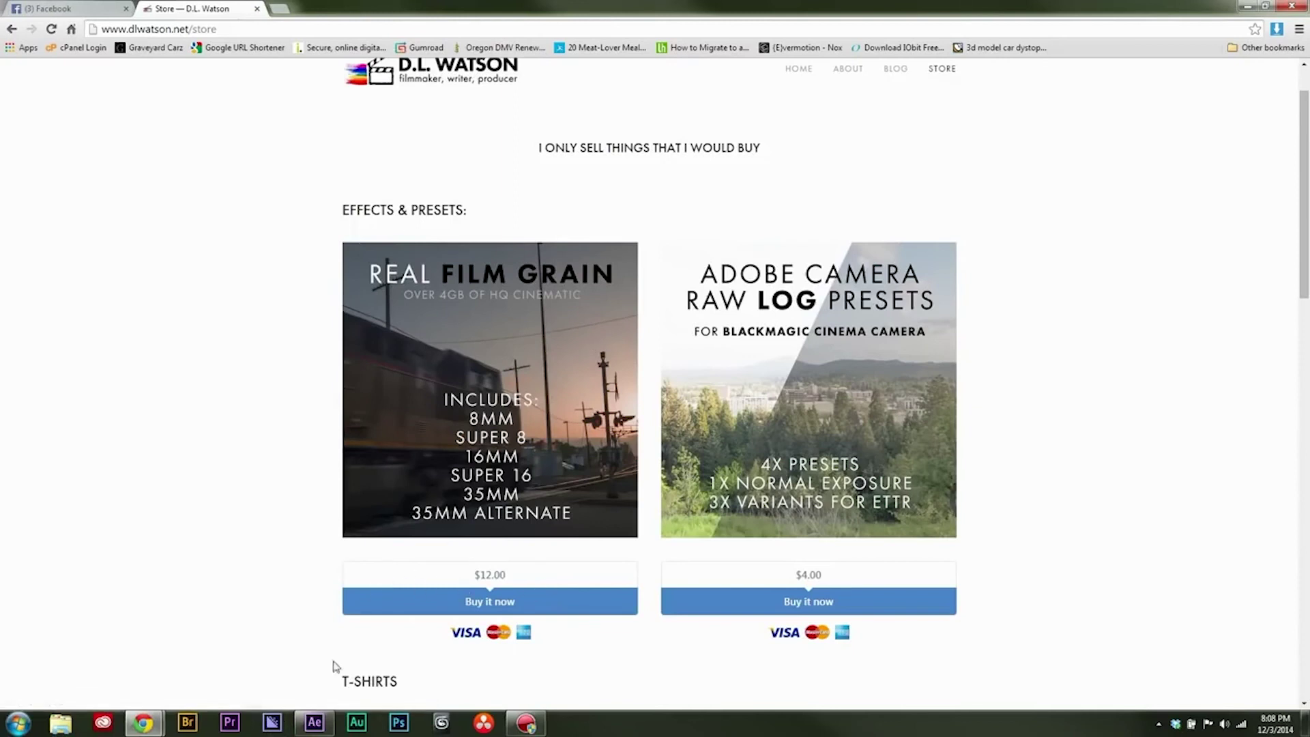
- Switch back to After Effects and inspect the Real Super 16.mov grain up close at 0:00:00:00
left_click(314, 722)
left_click_drag(490, 561, 438, 570)
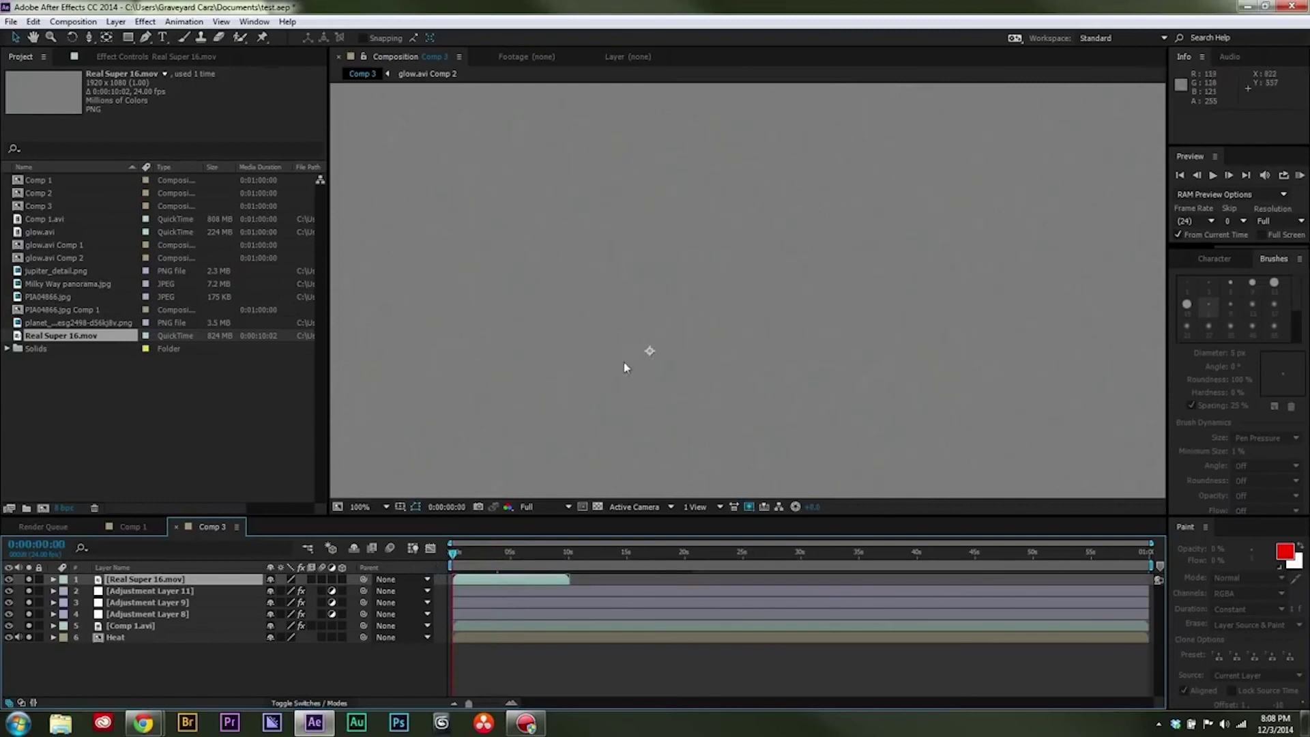
key("comma")
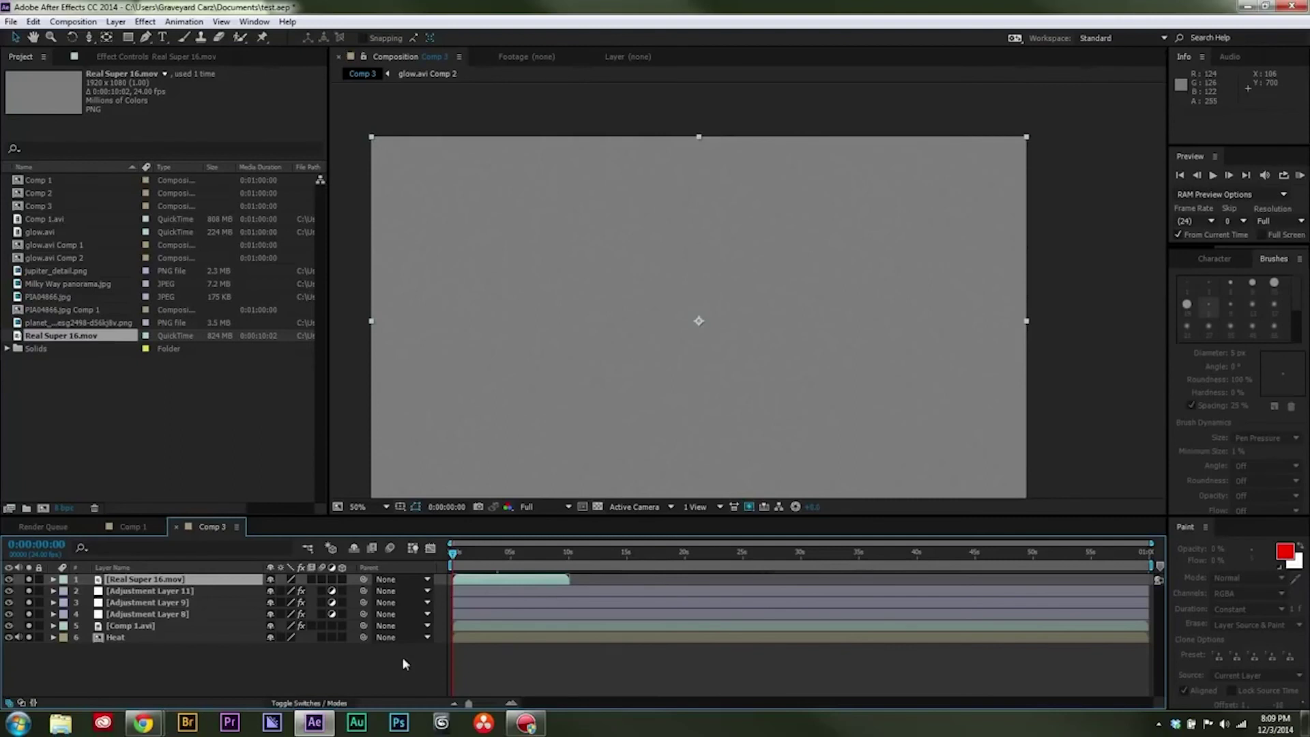
- Enable time remapping on Real Super 16.mov, loop it with a loopOut "cycle" expression, and extend the layer to the comp's end
key("ctrl+alt+t")
left_click(79, 591, "alt")
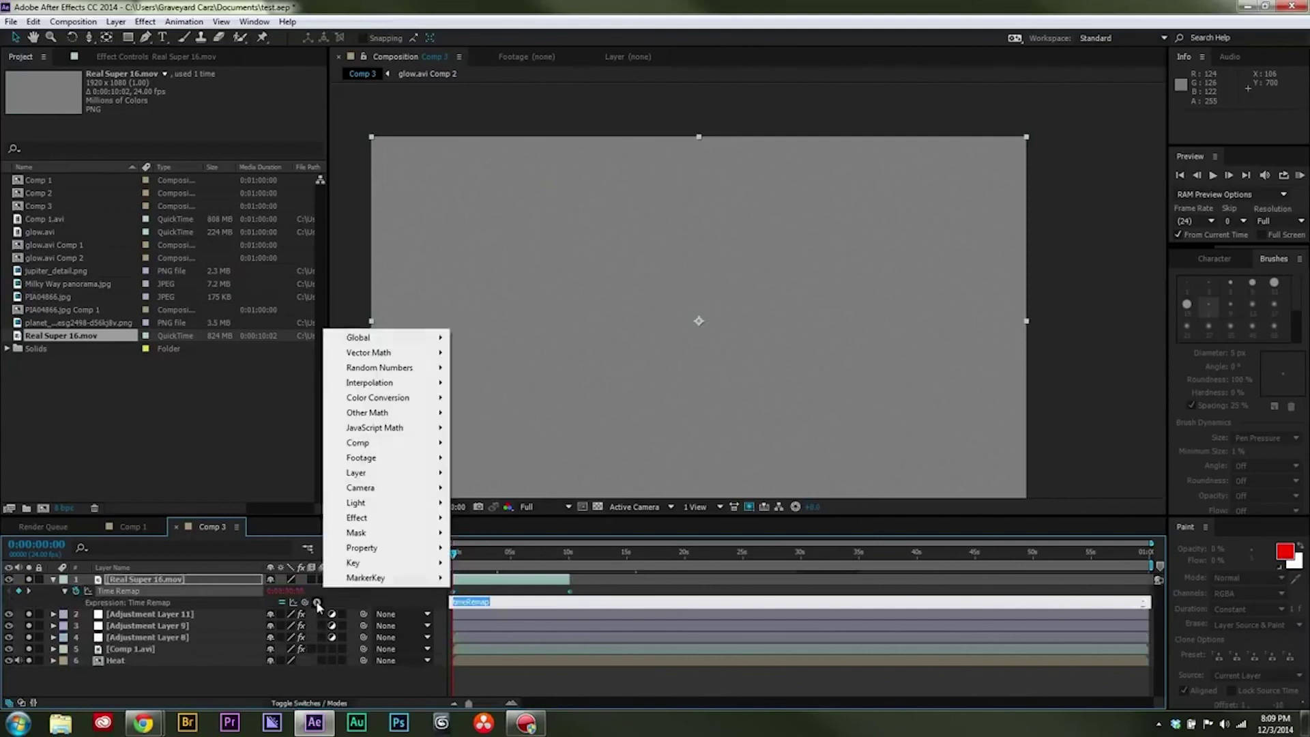
mouse_move(379, 551)
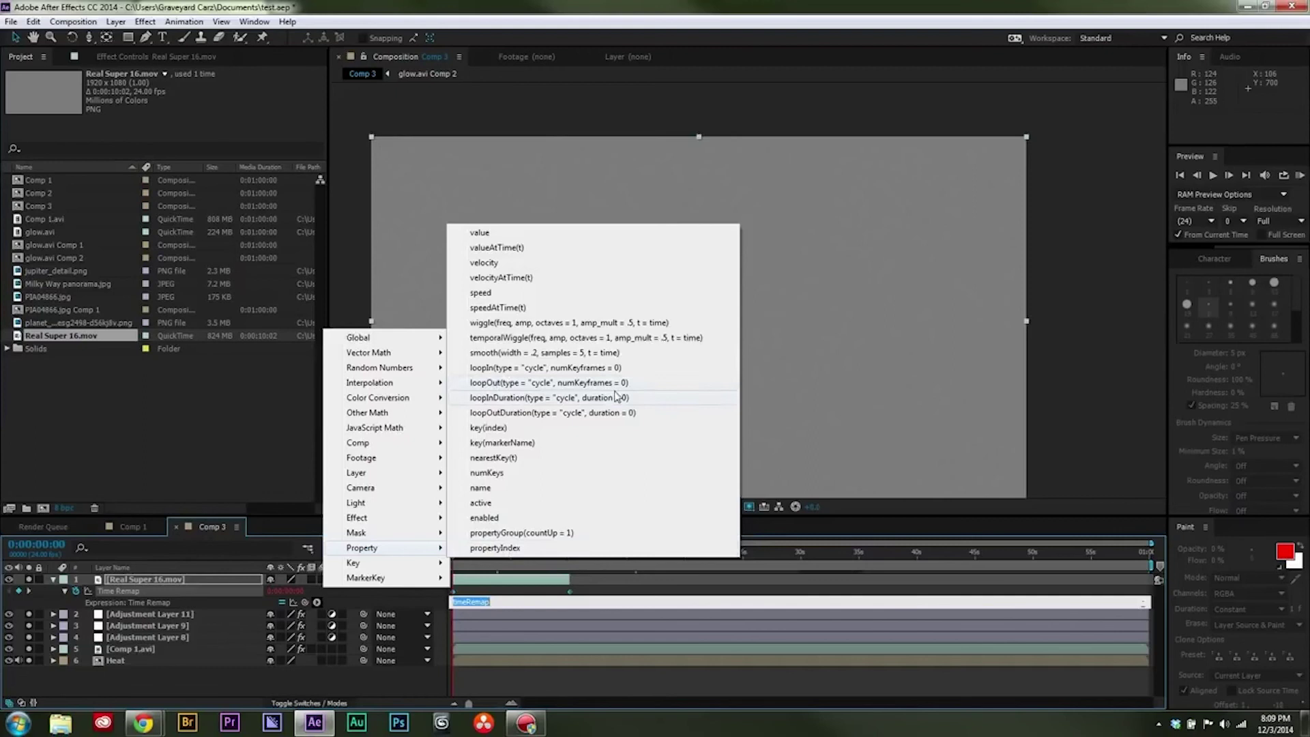
left_click(605, 386)
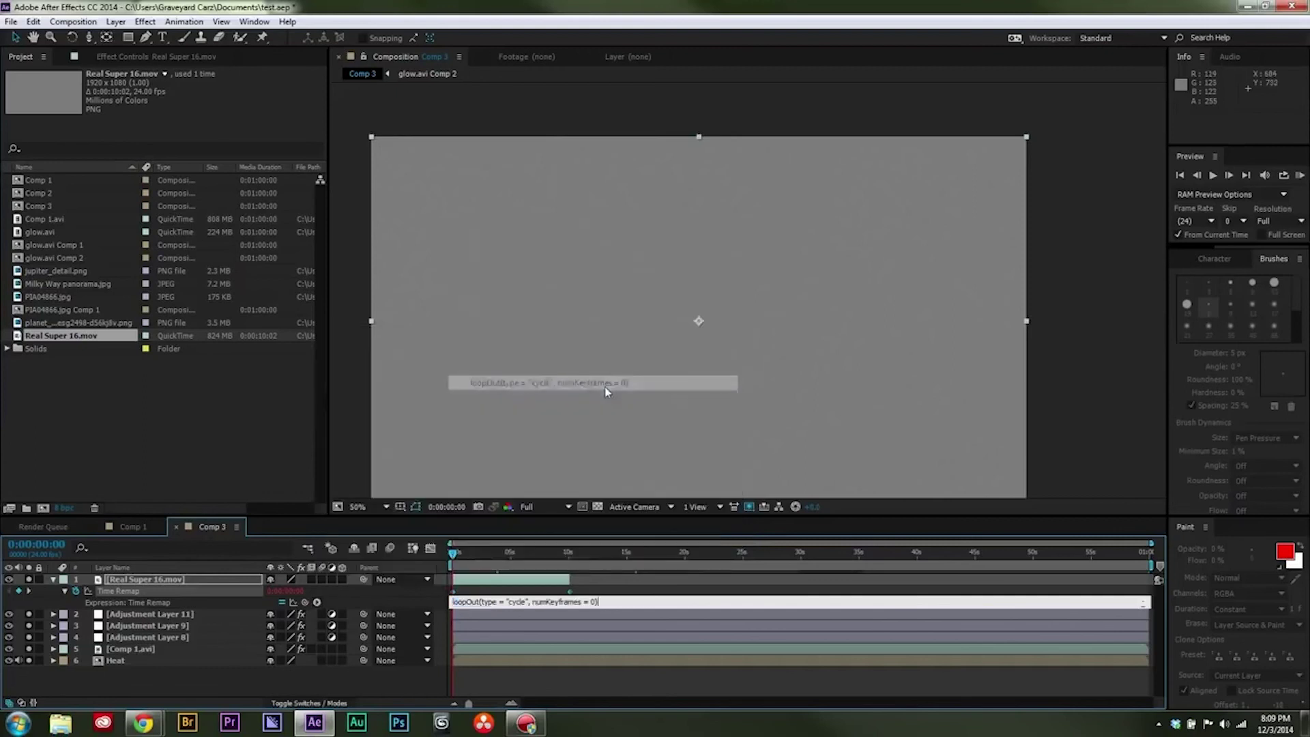
left_click(231, 691)
left_click_drag(566, 579, 1156, 578)
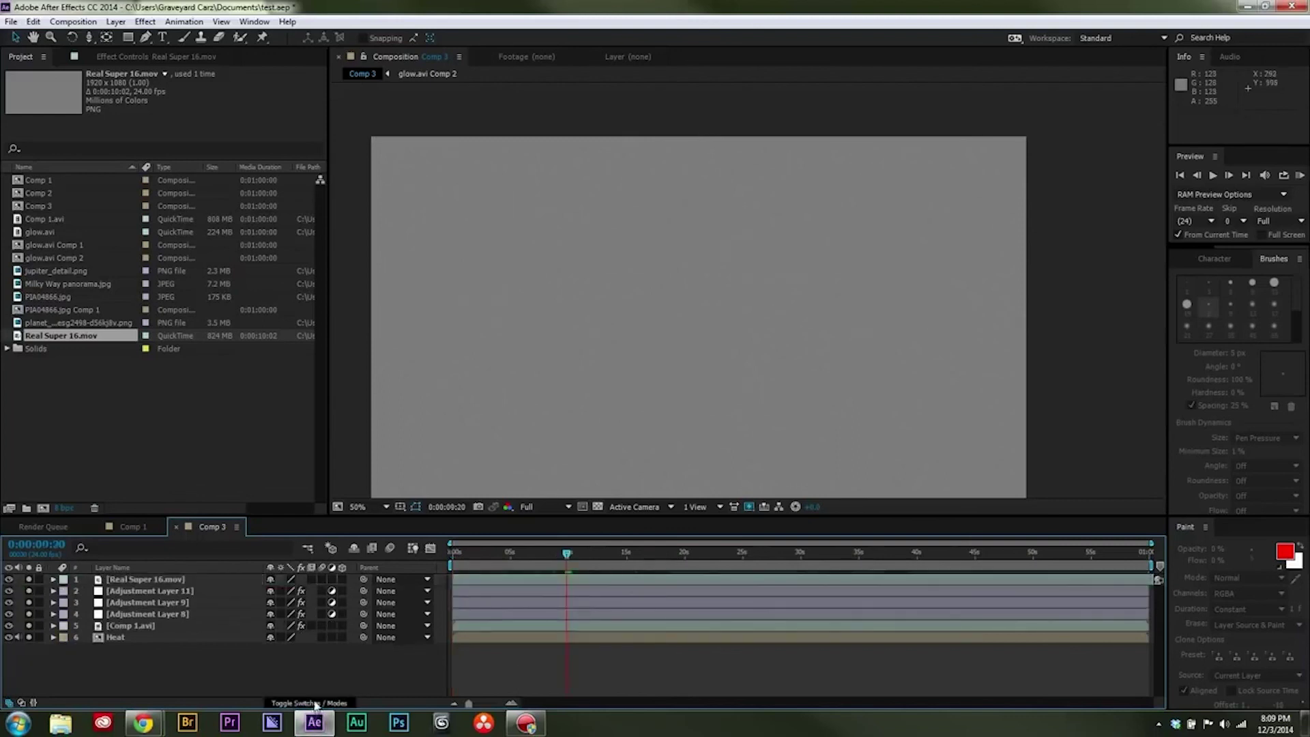
- Set the Real Super 16.mov layer's blending mode to Overlay and view the result at 0:00:03:15
left_click(309, 704)
left_click(176, 580)
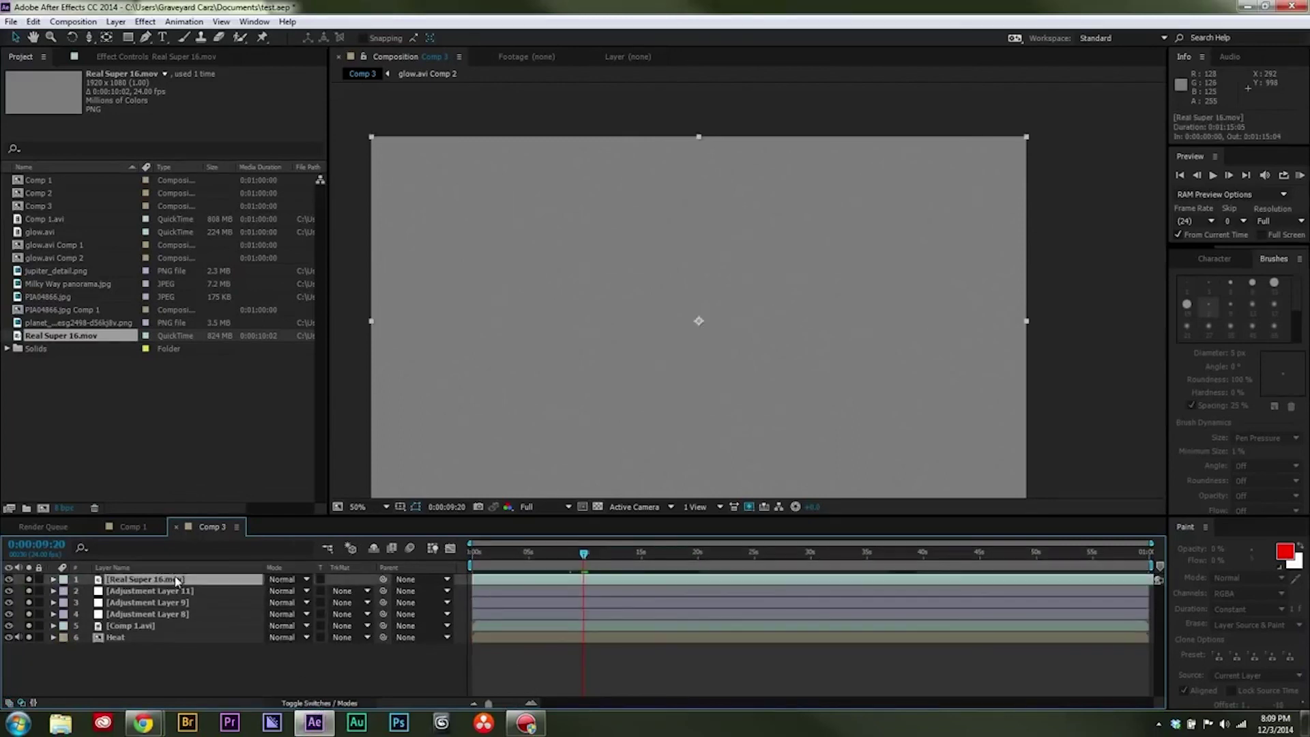
left_click(300, 579)
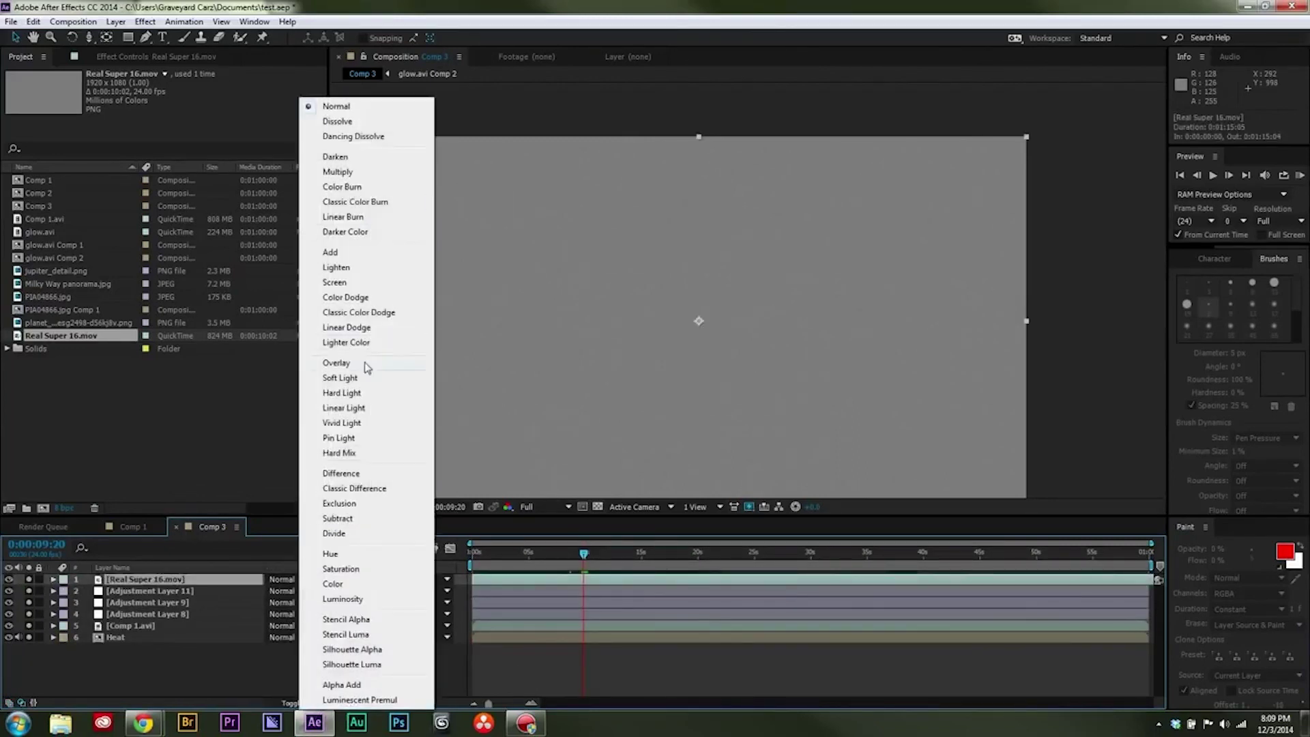
left_click(365, 366)
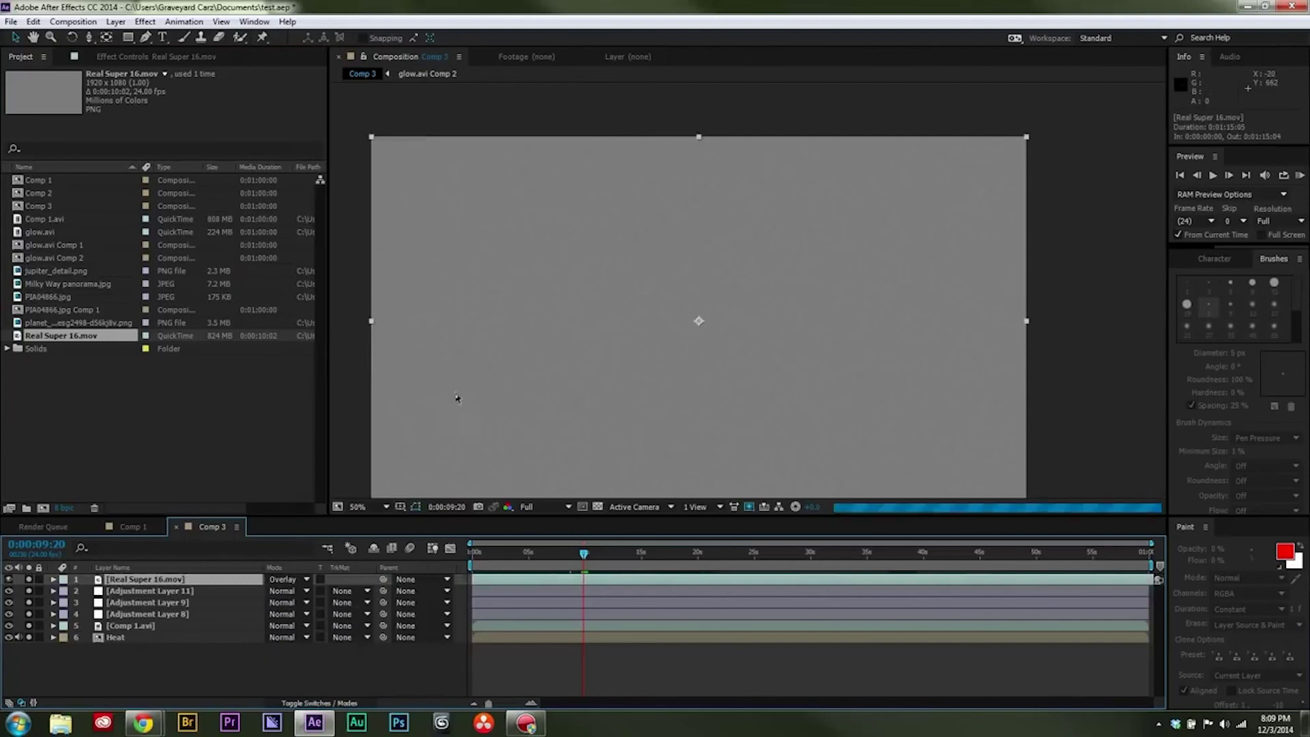
left_click_drag(583, 554, 513, 564)
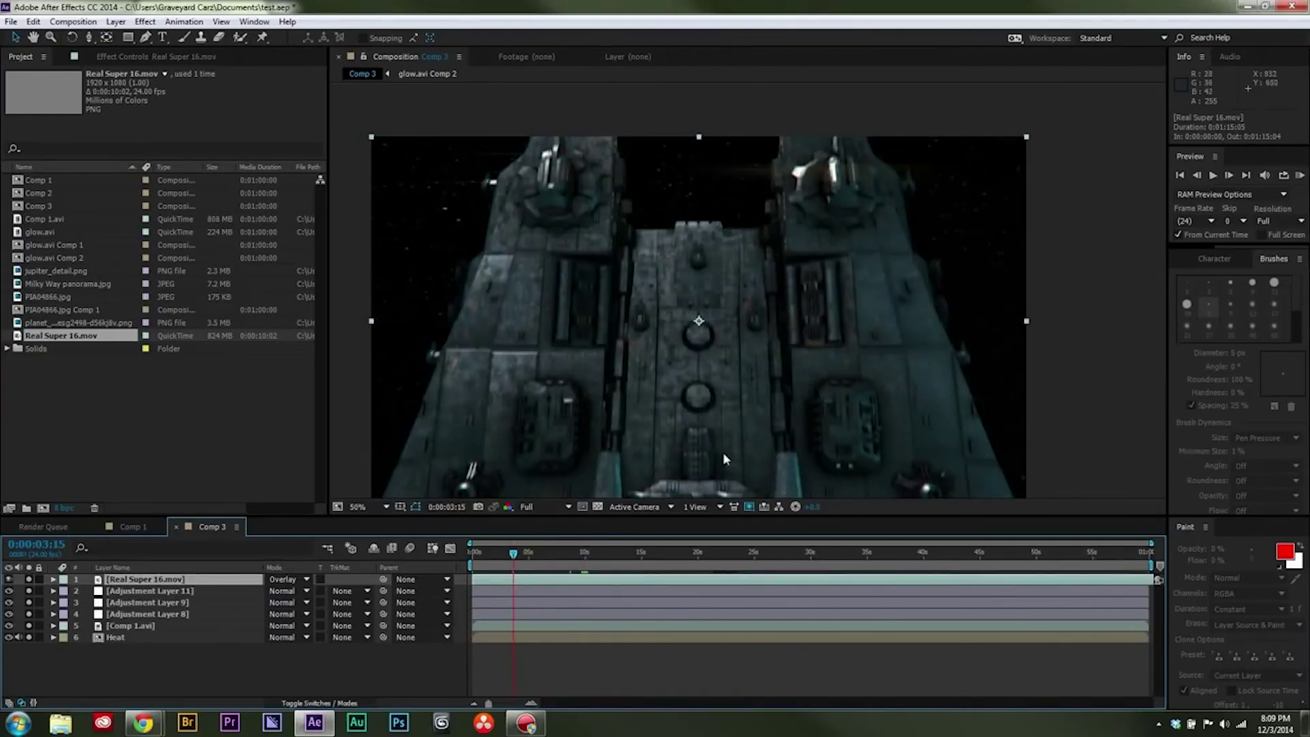
- Examine the overlaid grain on the ship's hull up close at 0:00:09:19 in an enlarged composition view
key("period")
left_click_drag(571, 347, 914, 295)
left_click_drag(543, 566, 583, 566)
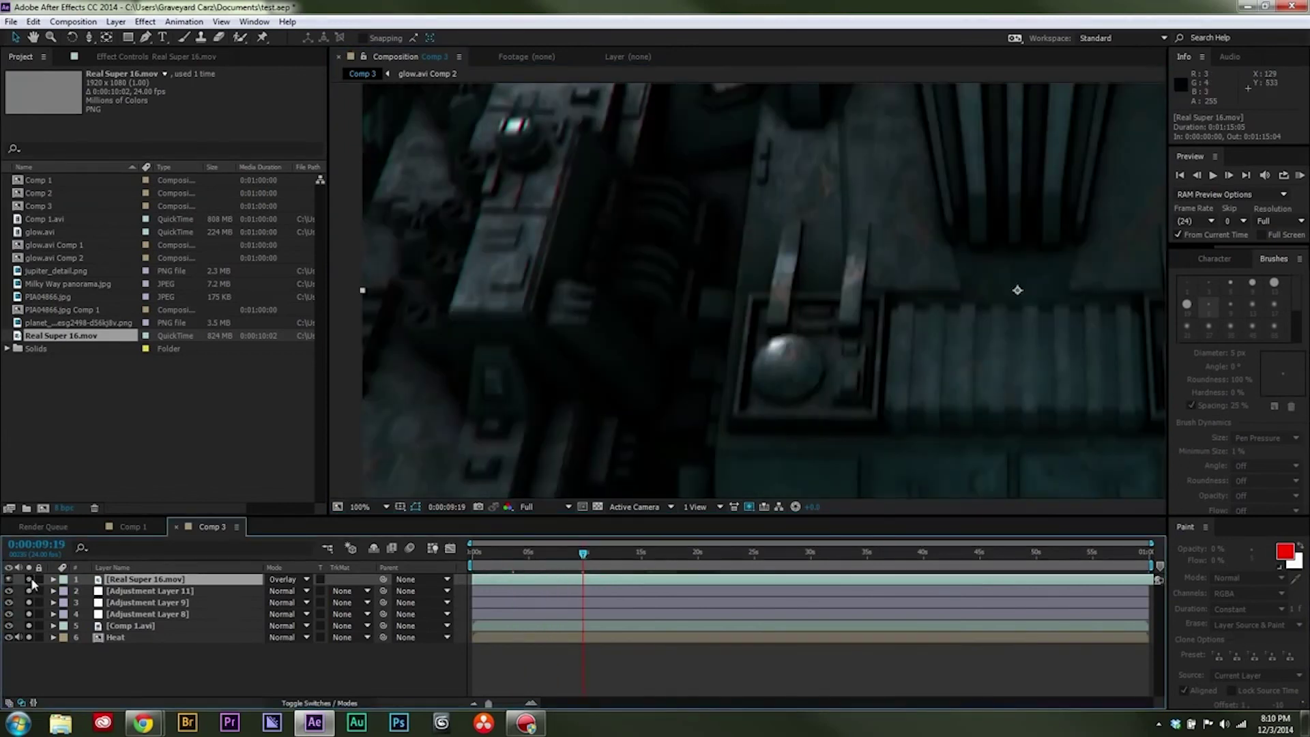
left_click(34, 579)
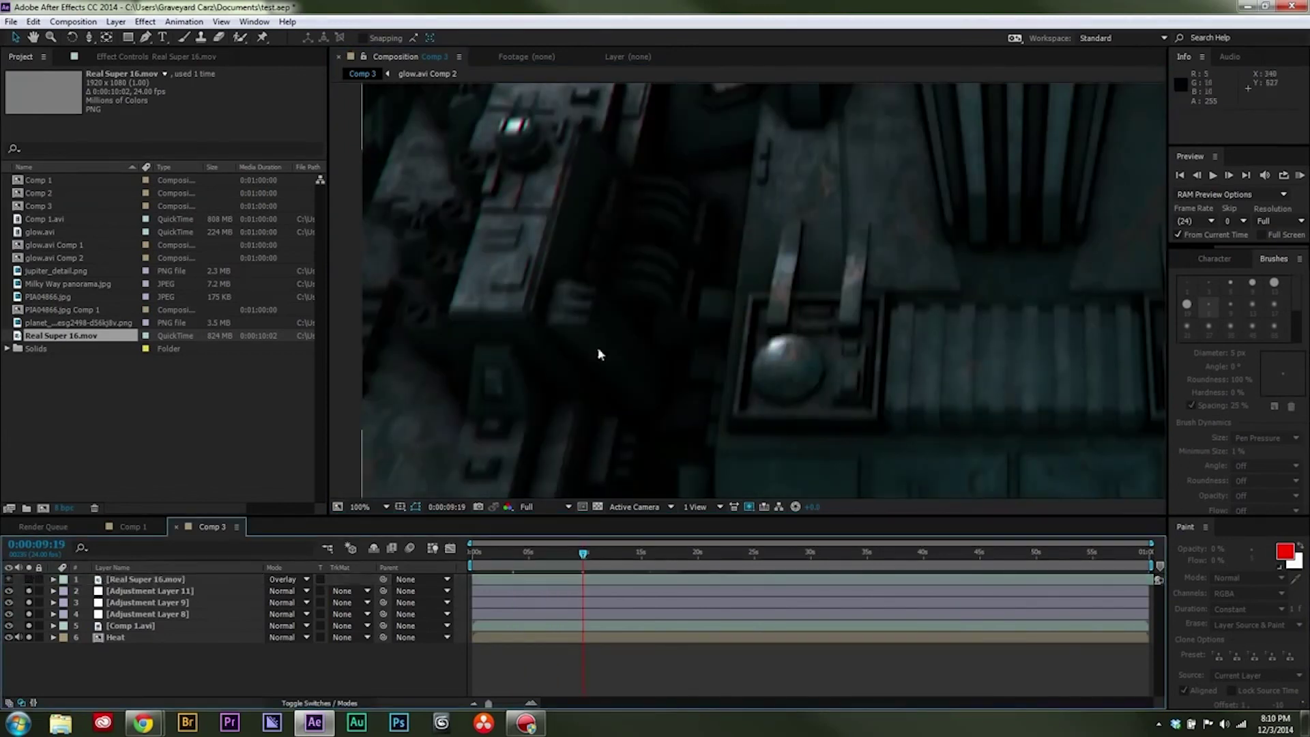
left_click(29, 580)
key("grave")
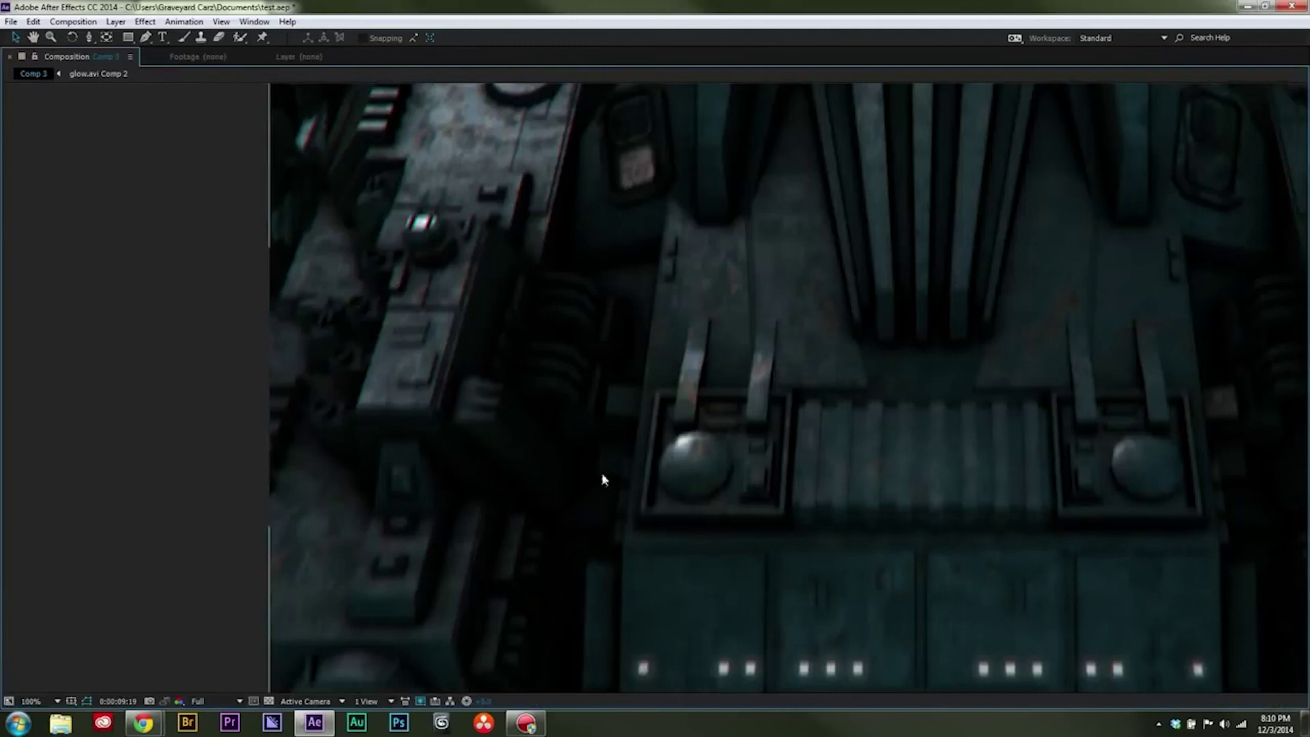
key("period")
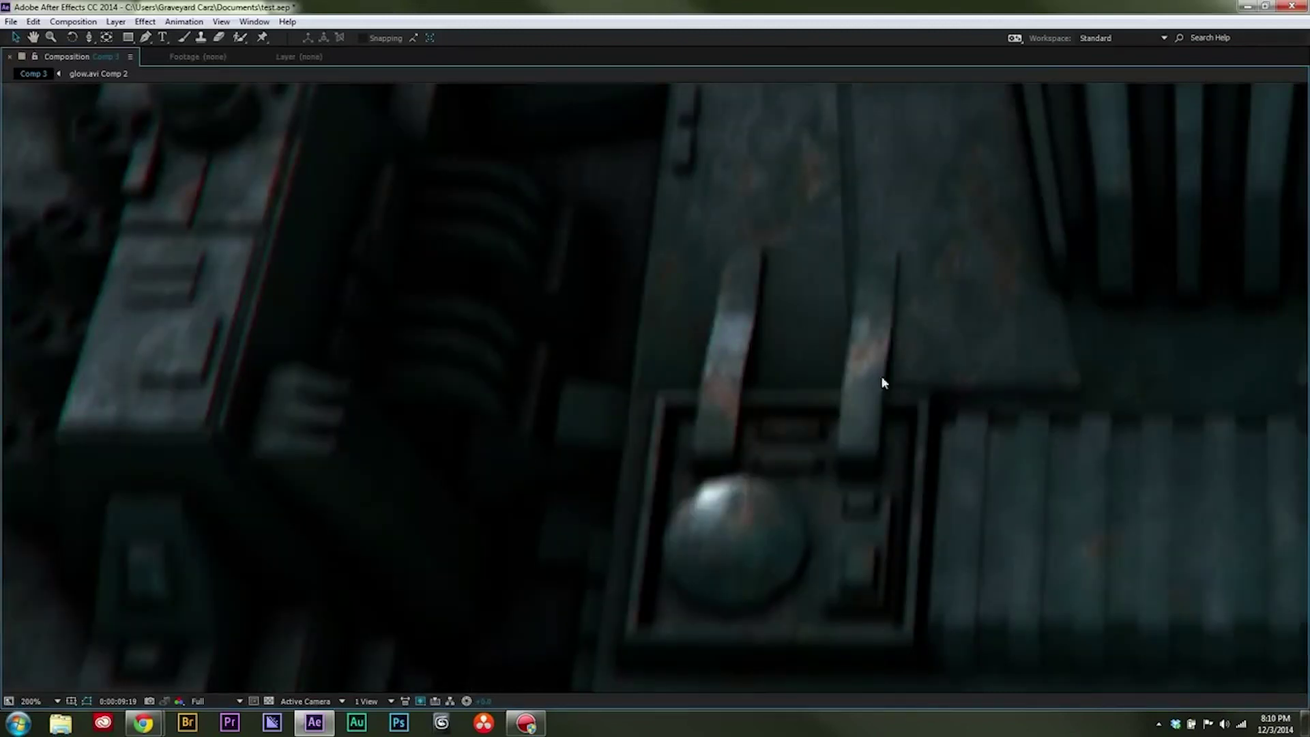
key("grave")
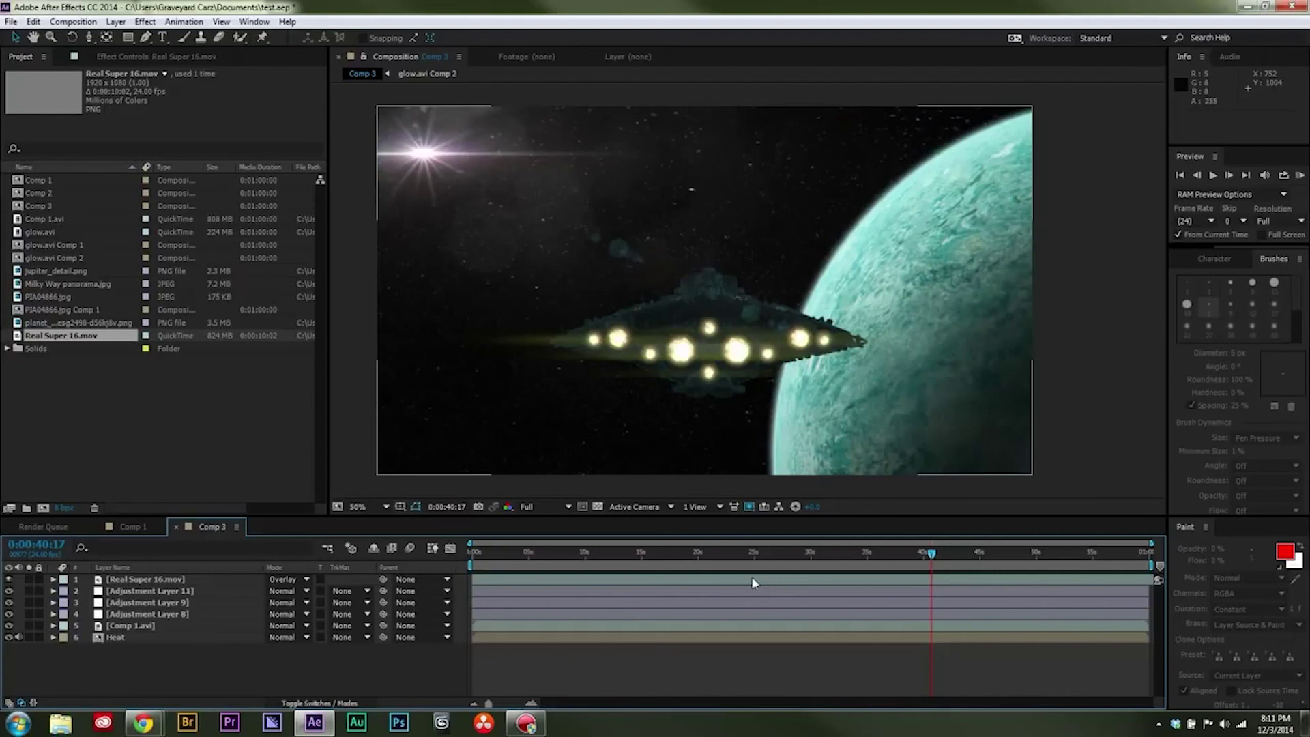
- Switch to Chrome and look over the VisionColor home page with its color LUT products
mouse_move(143, 723)
left_click(89, 648)
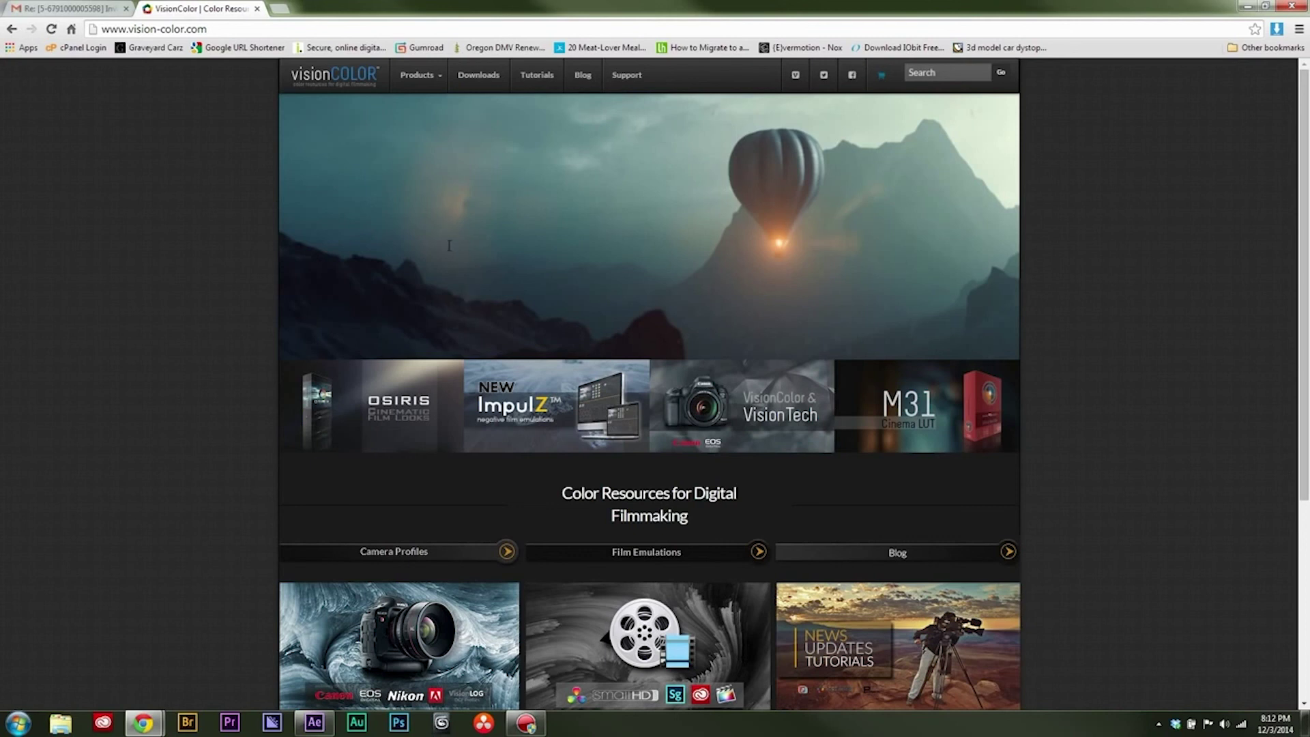
scroll(533, 270, "down", 5)
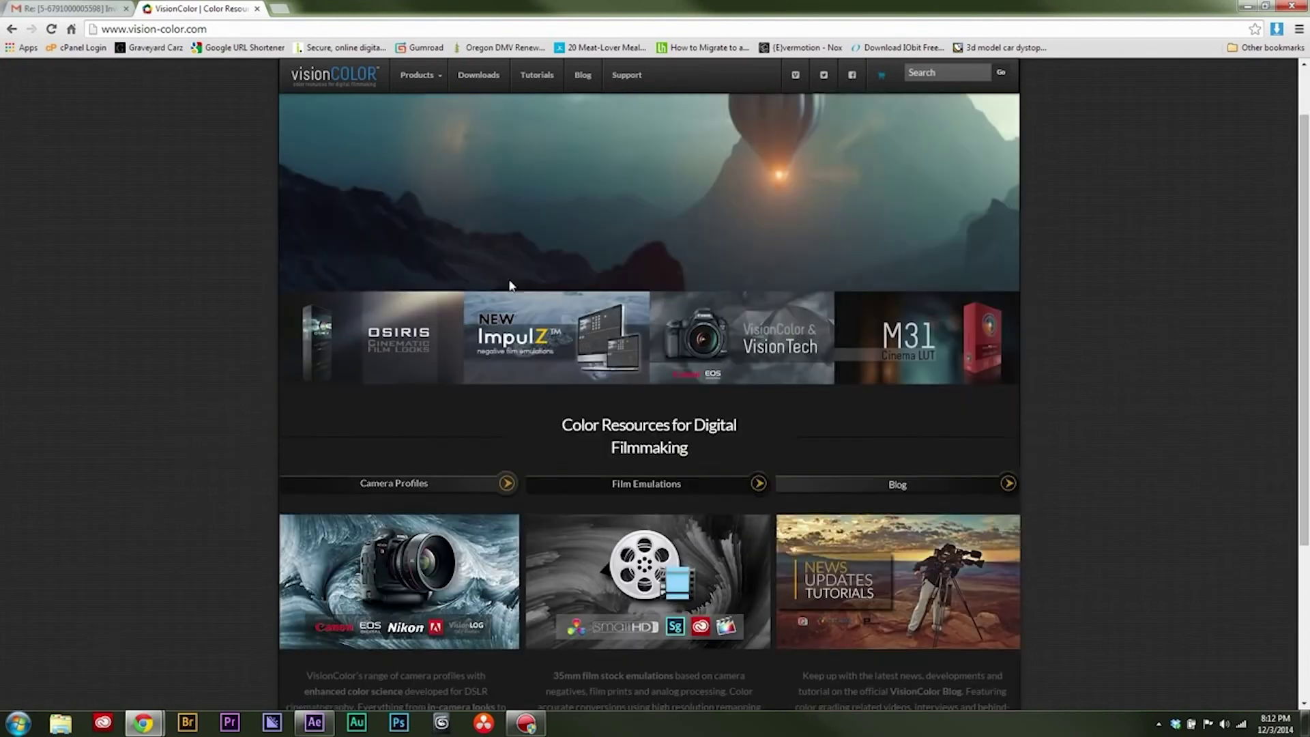
scroll(273, 477, "up", 5)
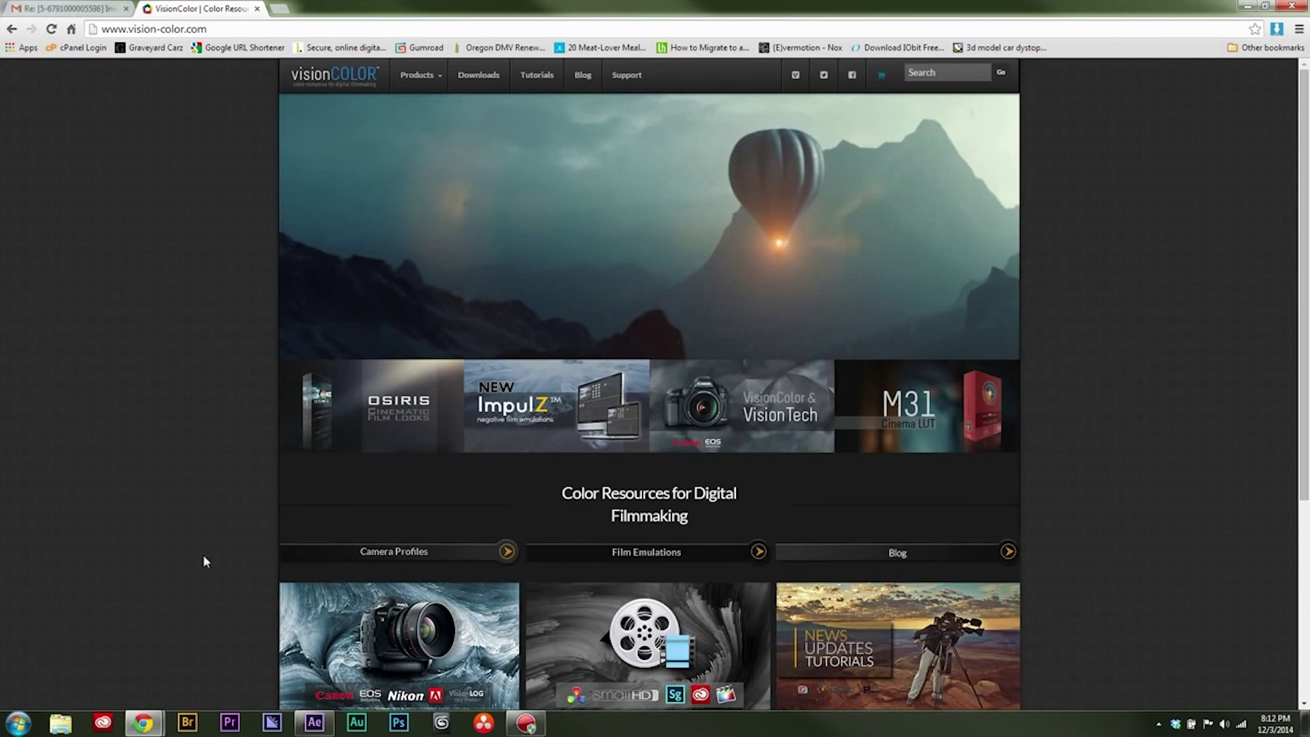
- Switch back to After Effects and add a new adjustment layer above the Real Super 16.mov grain in Comp 3
left_click(314, 722)
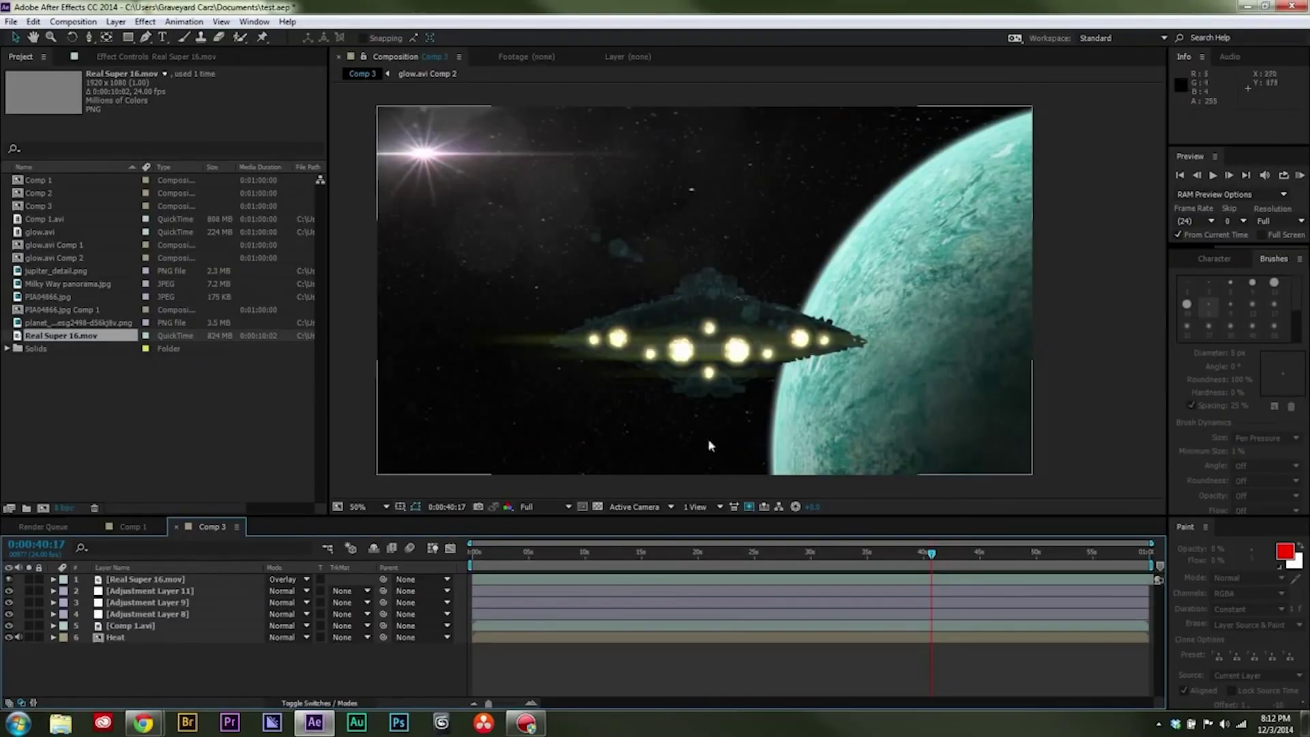
left_click(122, 21)
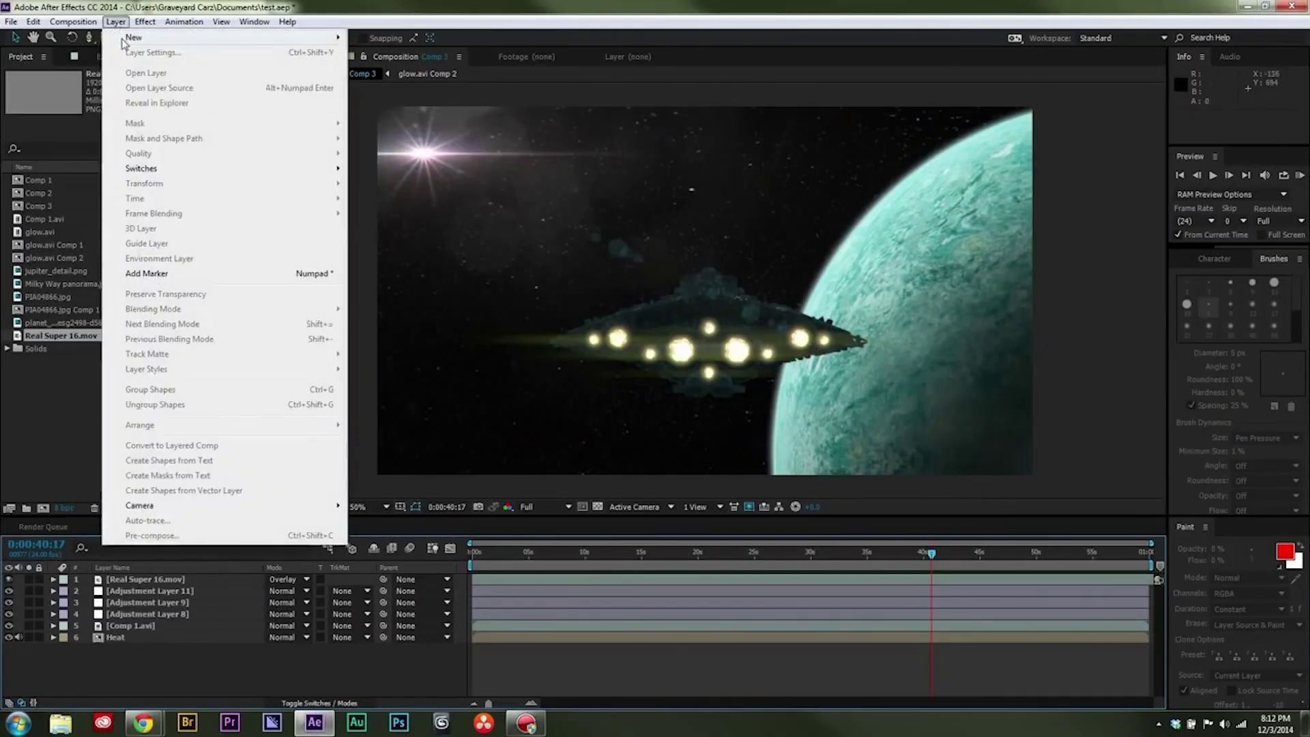
mouse_move(127, 38)
left_click(400, 127)
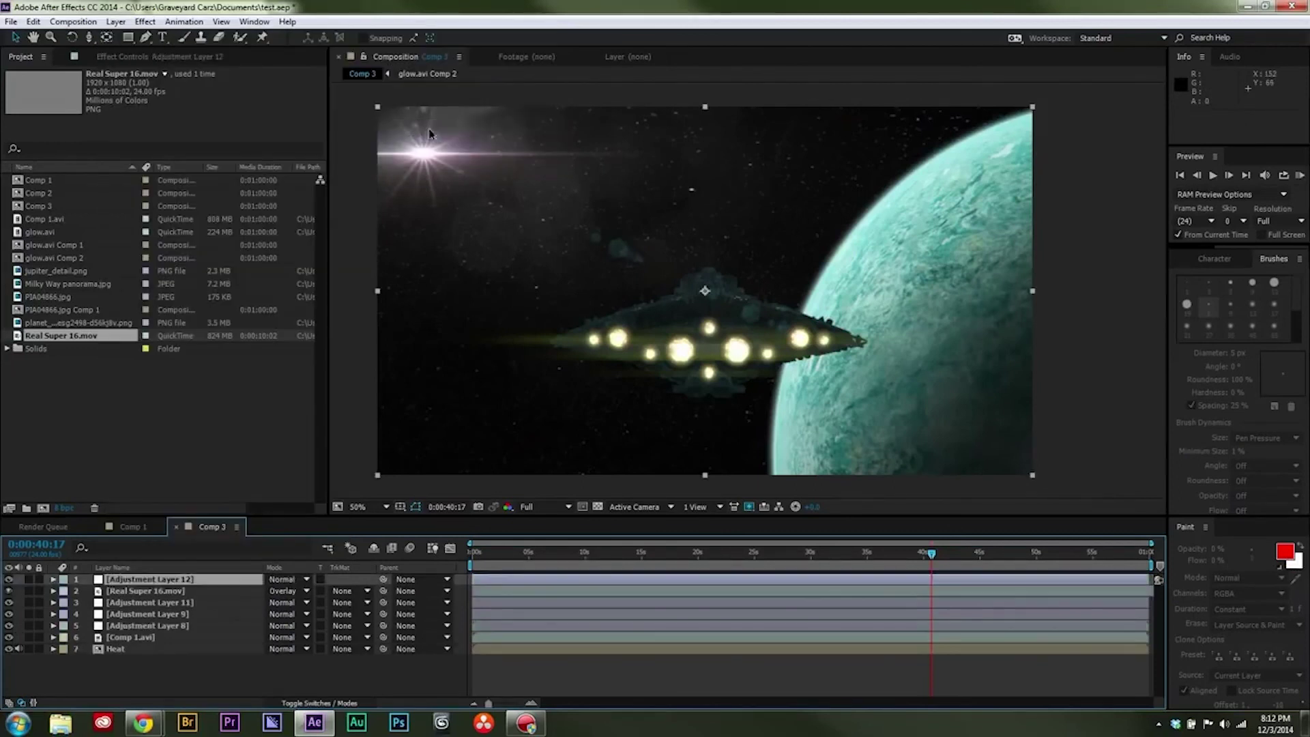
- Apply the Apply Color LUT effect to the new adjustment layer using the M31 - Rec.709 LUT file
left_click(148, 23)
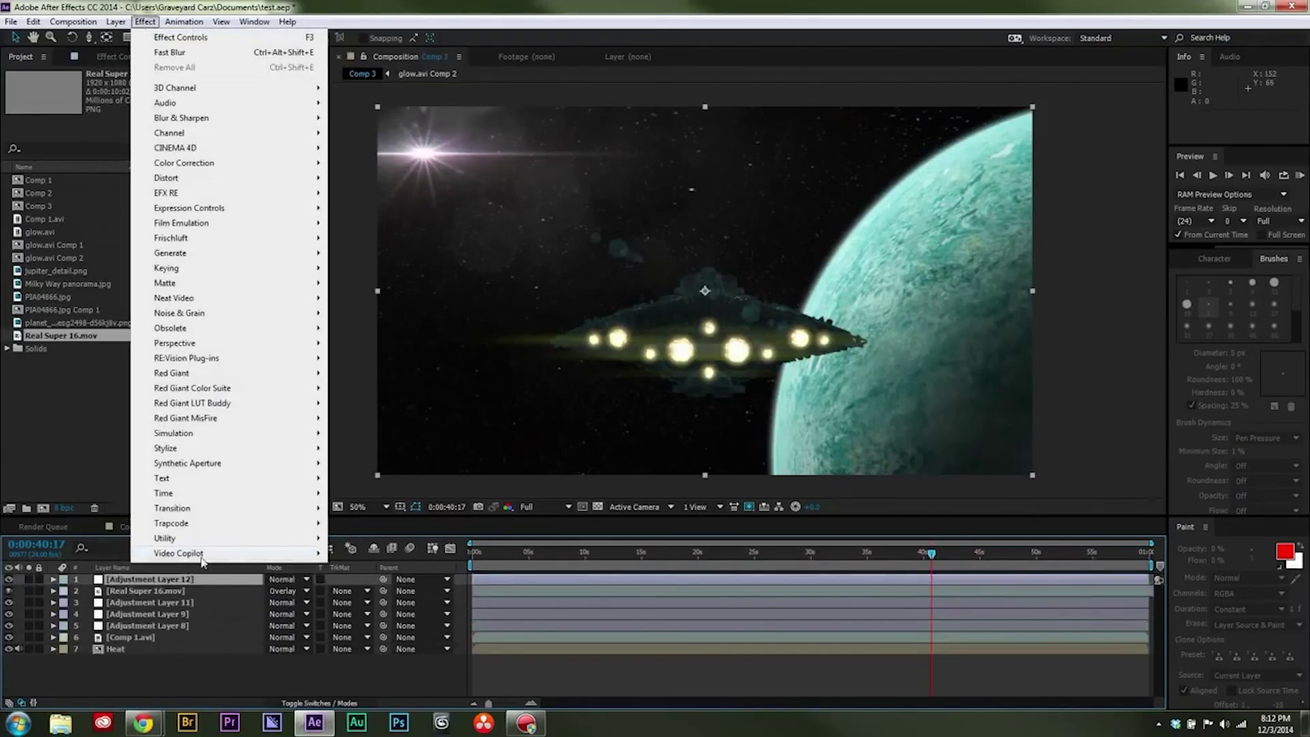
mouse_move(188, 539)
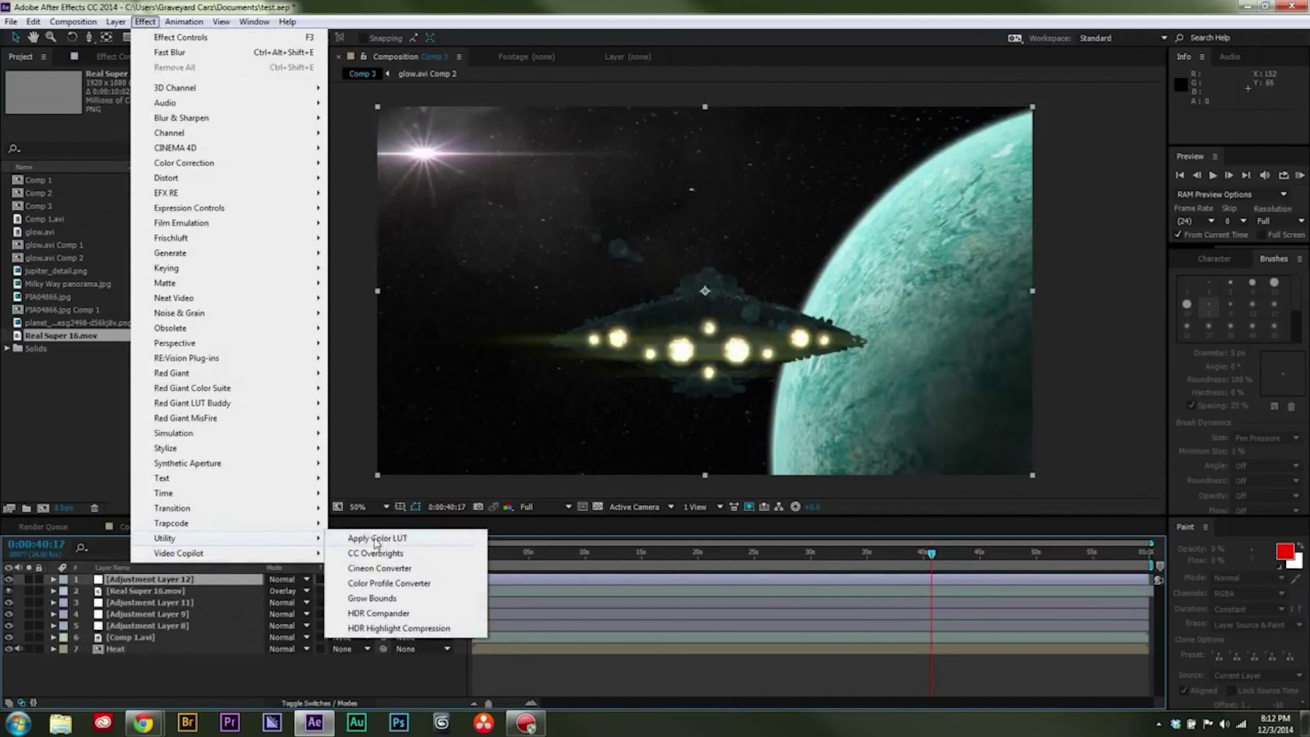
left_click(375, 544)
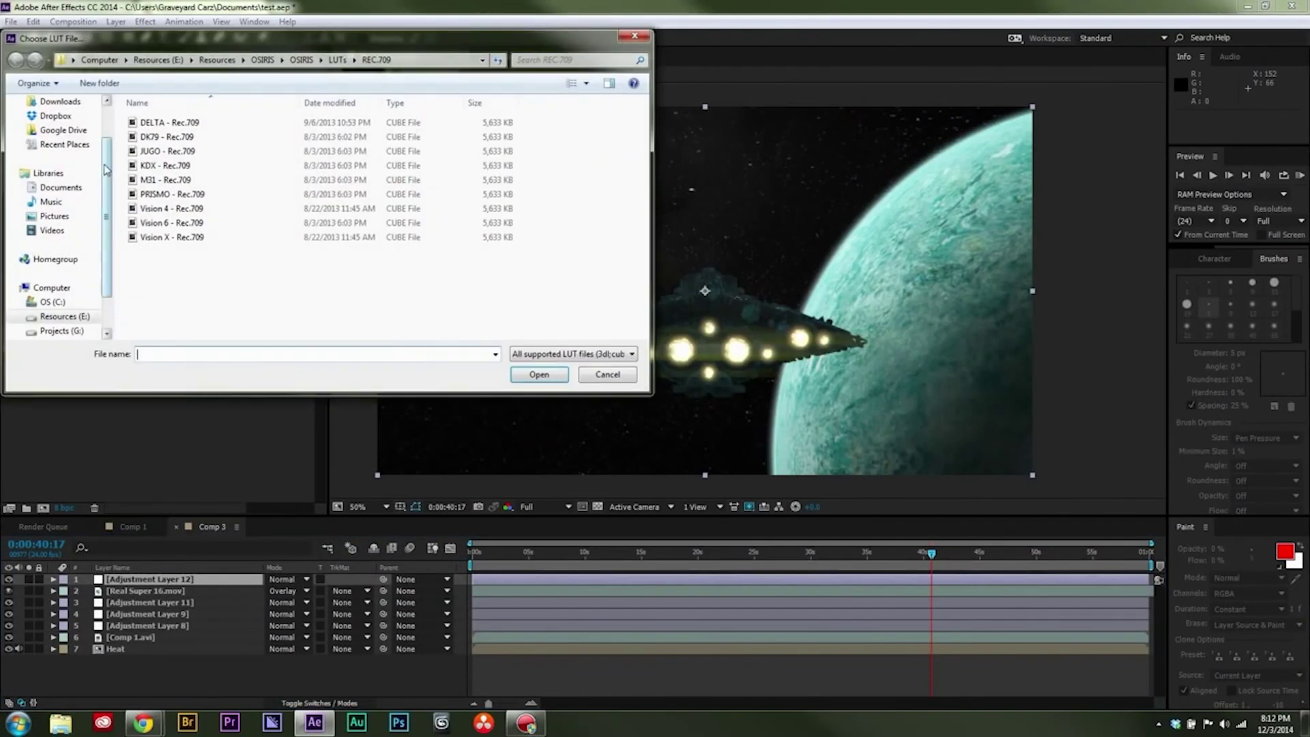
left_click(145, 181)
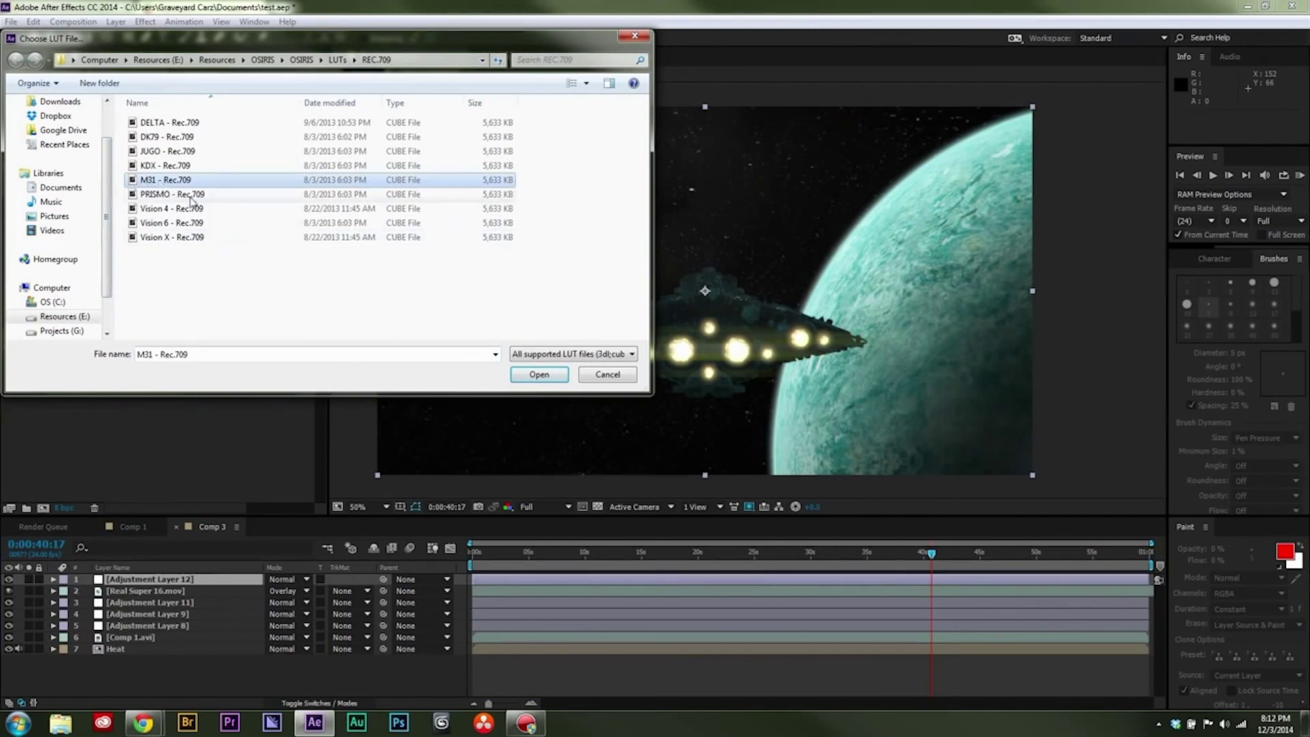
left_click(518, 378)
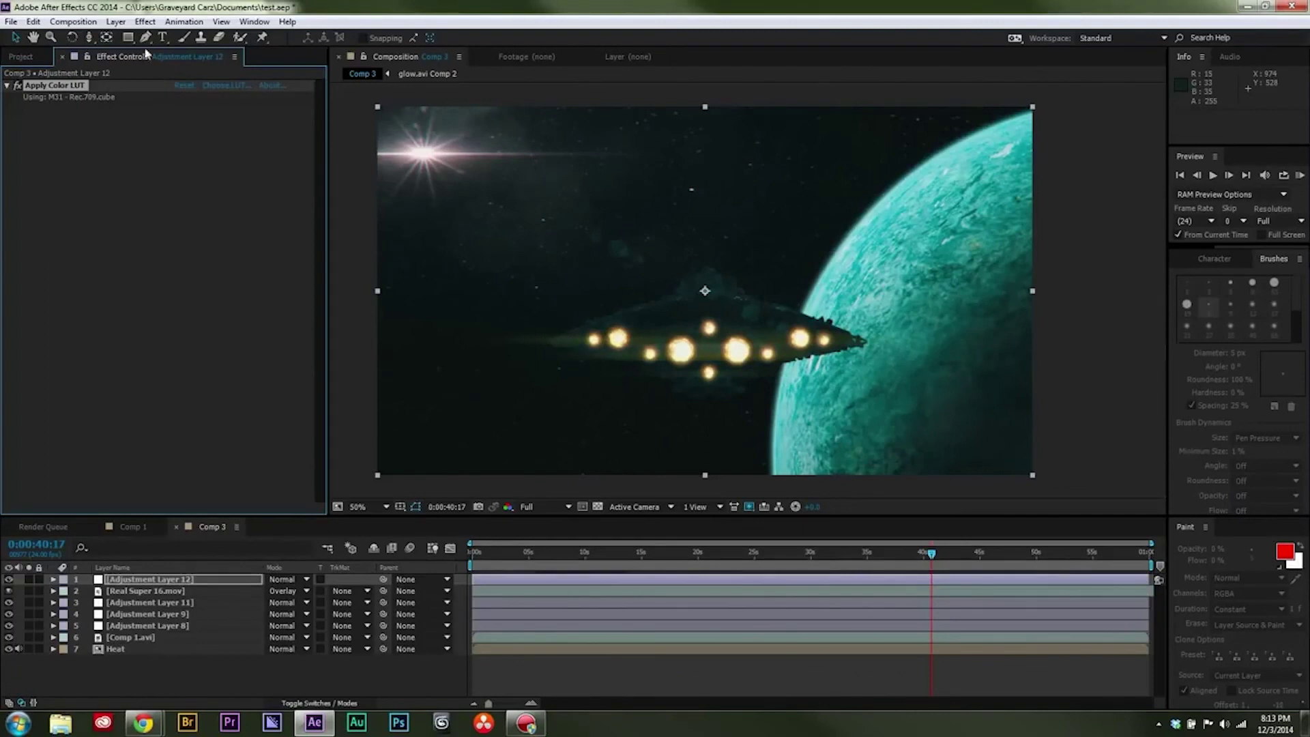
- Add a Curves effect to the top adjustment layer and place it before Apply Color LUT
left_click(145, 22)
mouse_move(198, 168)
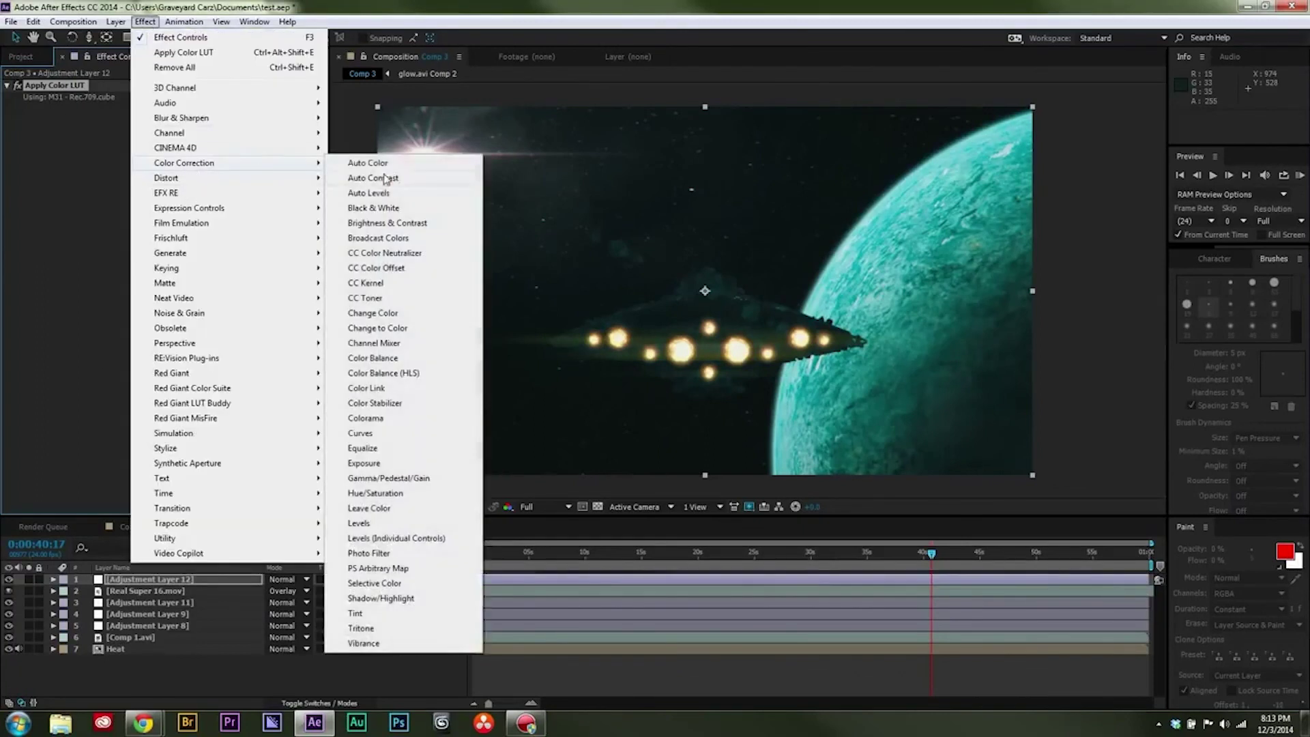
left_click(383, 437)
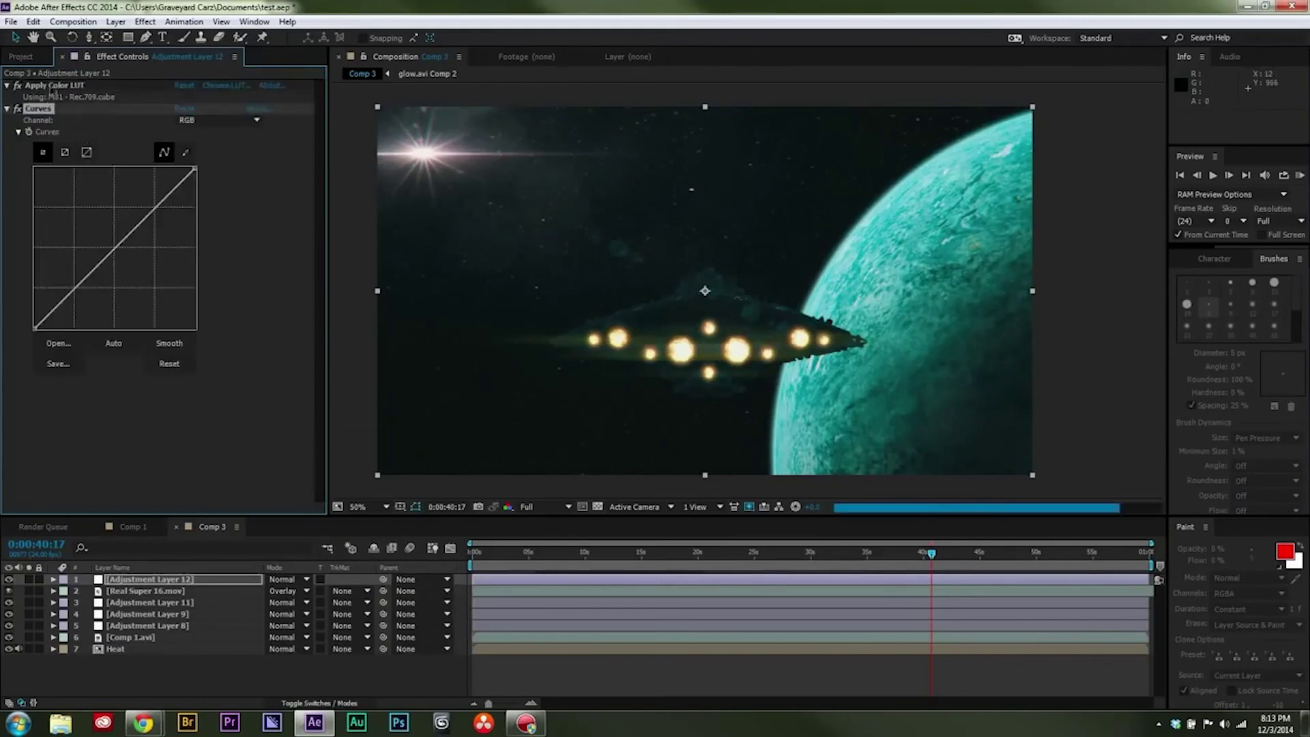
left_click_drag(53, 86, 48, 419)
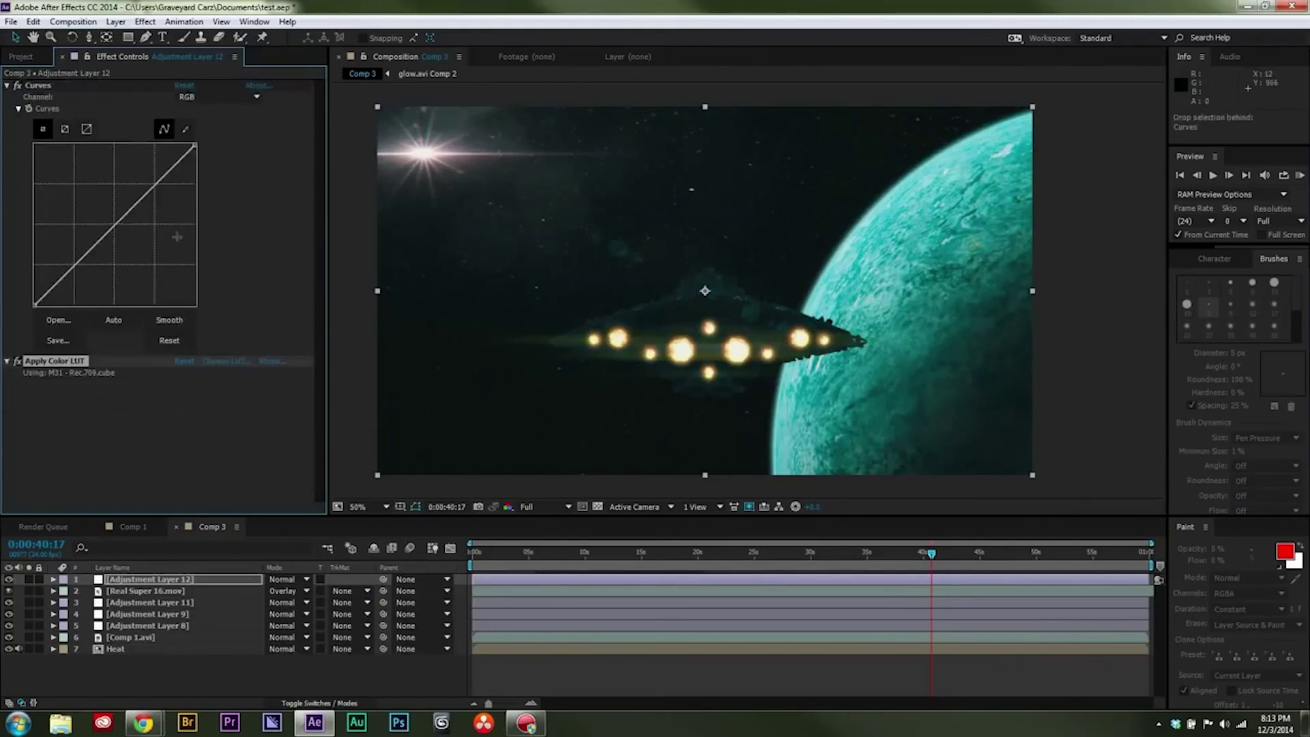
- Raise the midtones of the Red channel curve to warm the planet and the ship's lights
left_click(198, 97)
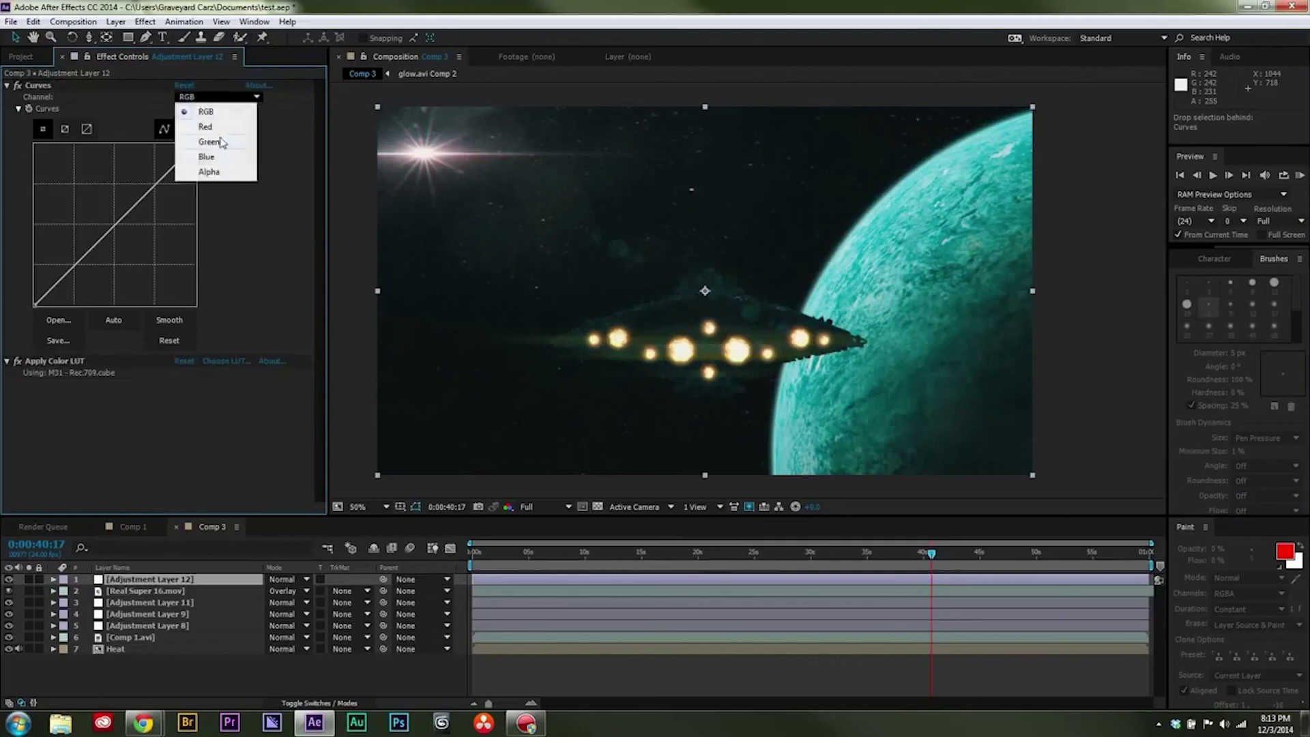
left_click(216, 128)
left_click_drag(125, 207, 114, 197)
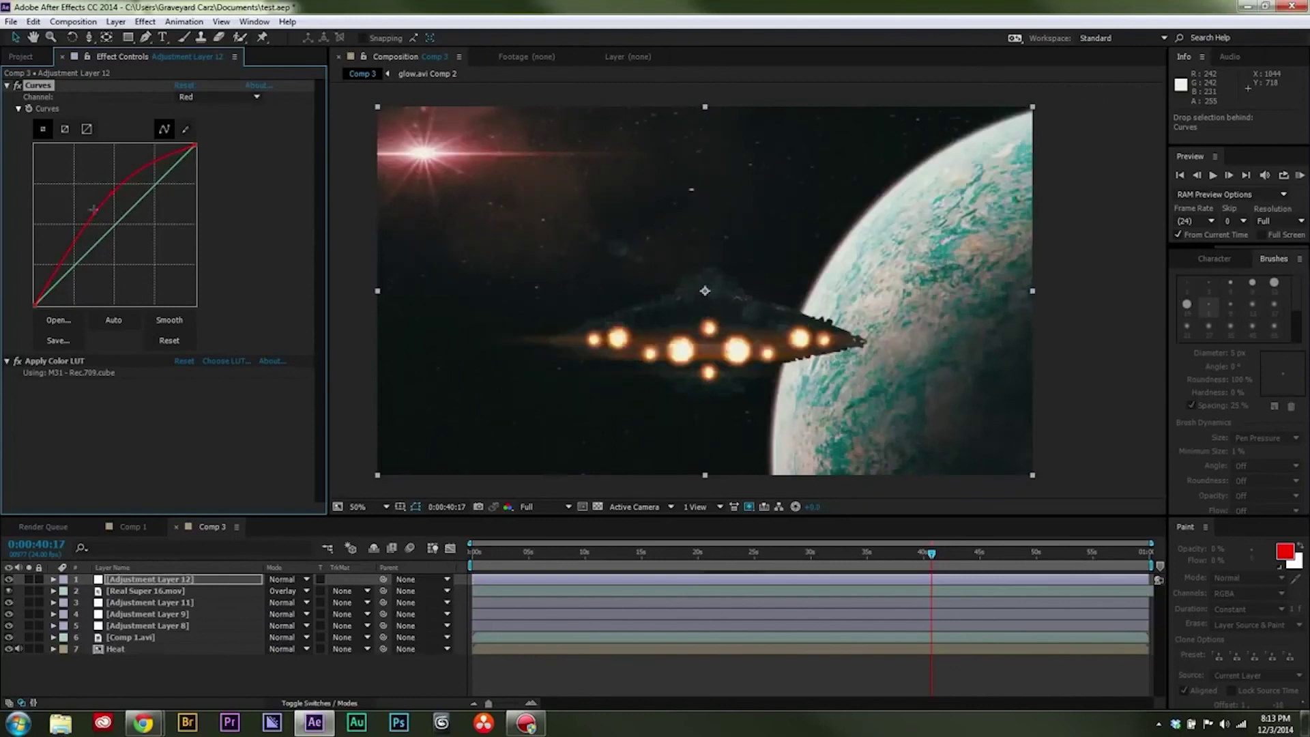
left_click_drag(111, 194, 119, 203)
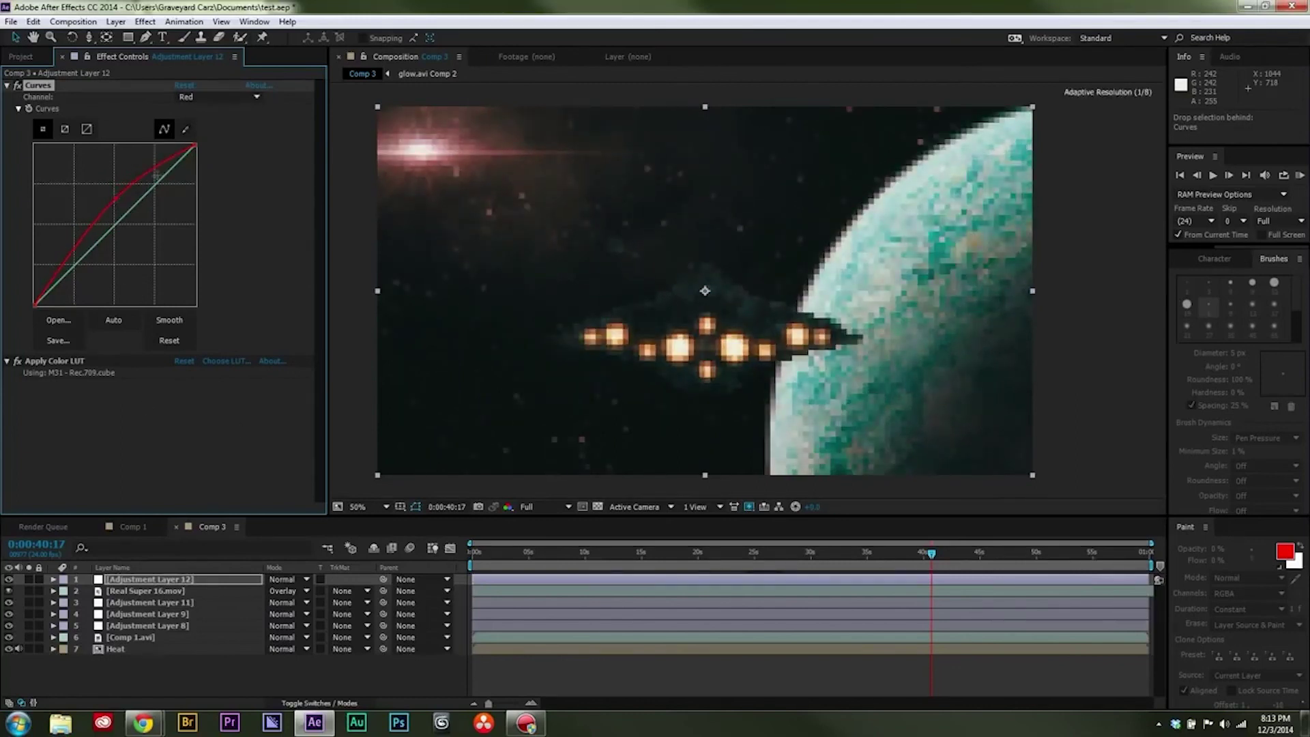
- Raise the midtones of the Green channel curve slightly and check the grade at 0:00:17:19 and 0:00:01:15
left_click(218, 96)
left_click(208, 141)
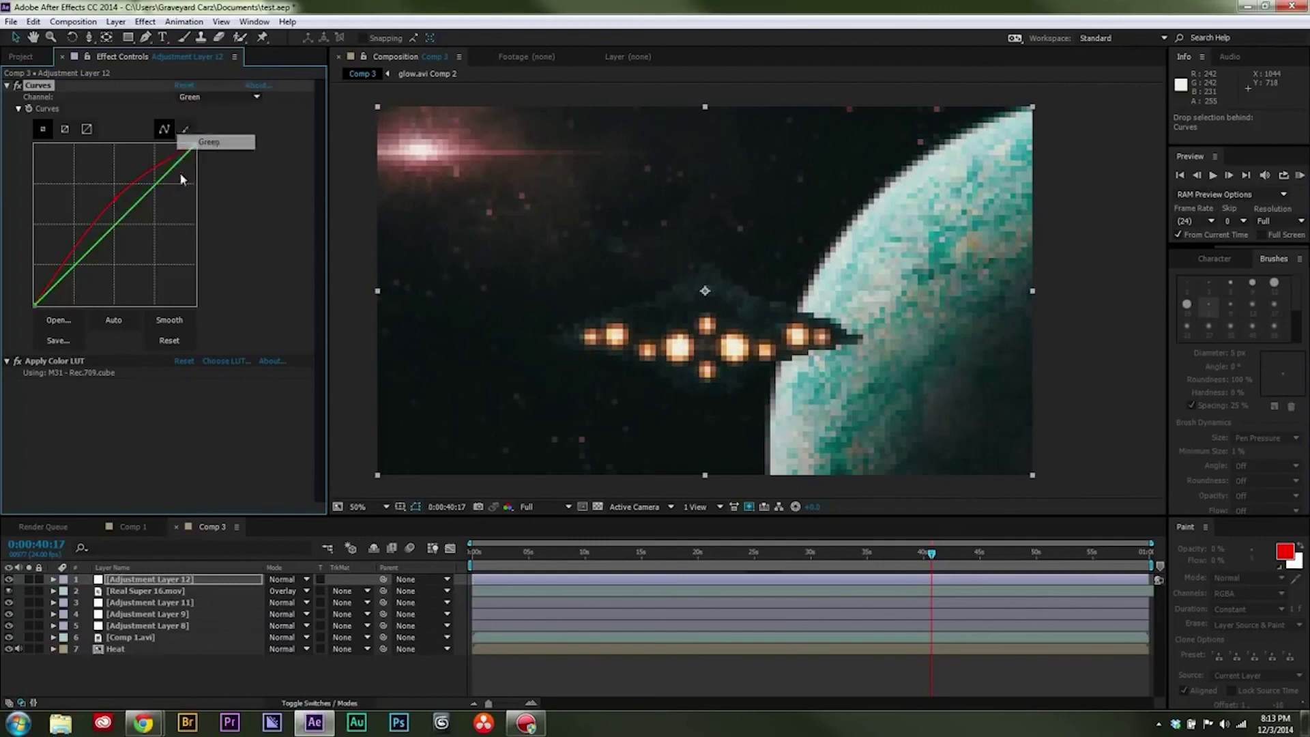
left_click_drag(129, 211, 120, 209)
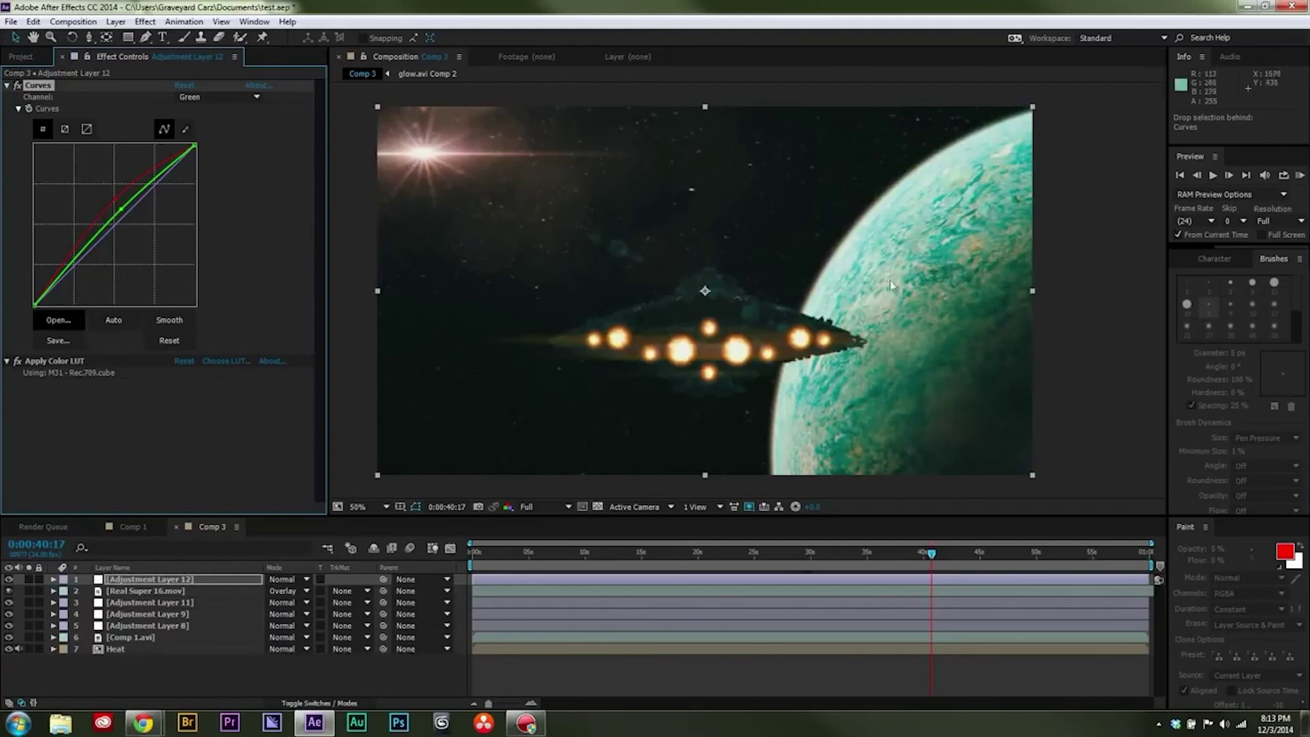
left_click_drag(931, 553, 674, 555)
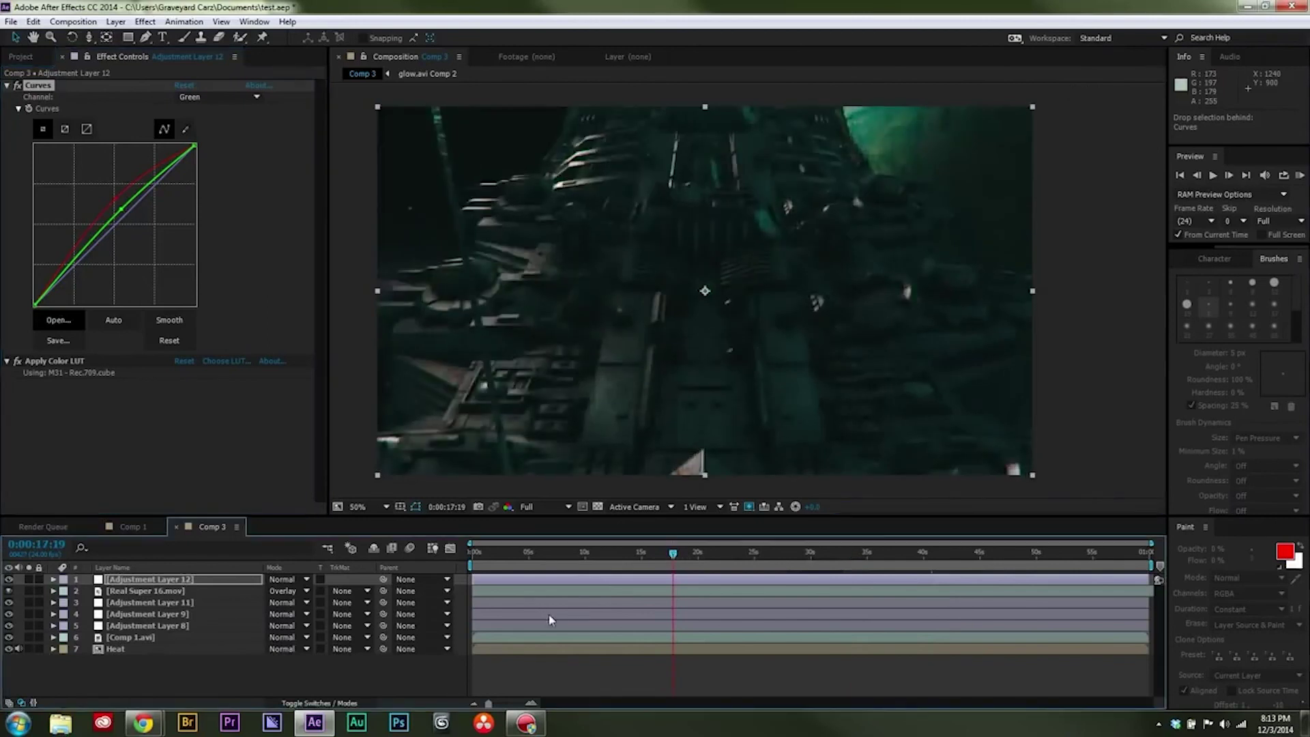
left_click_drag(600, 552, 492, 556)
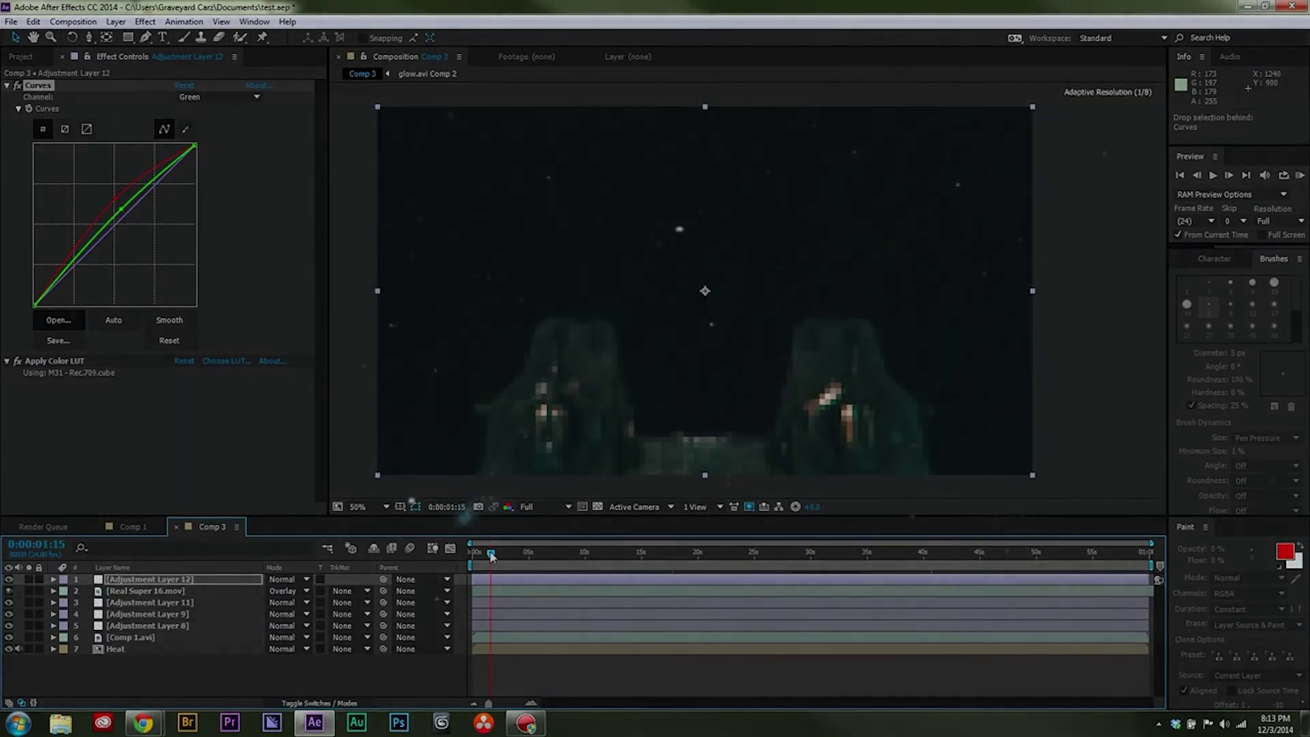